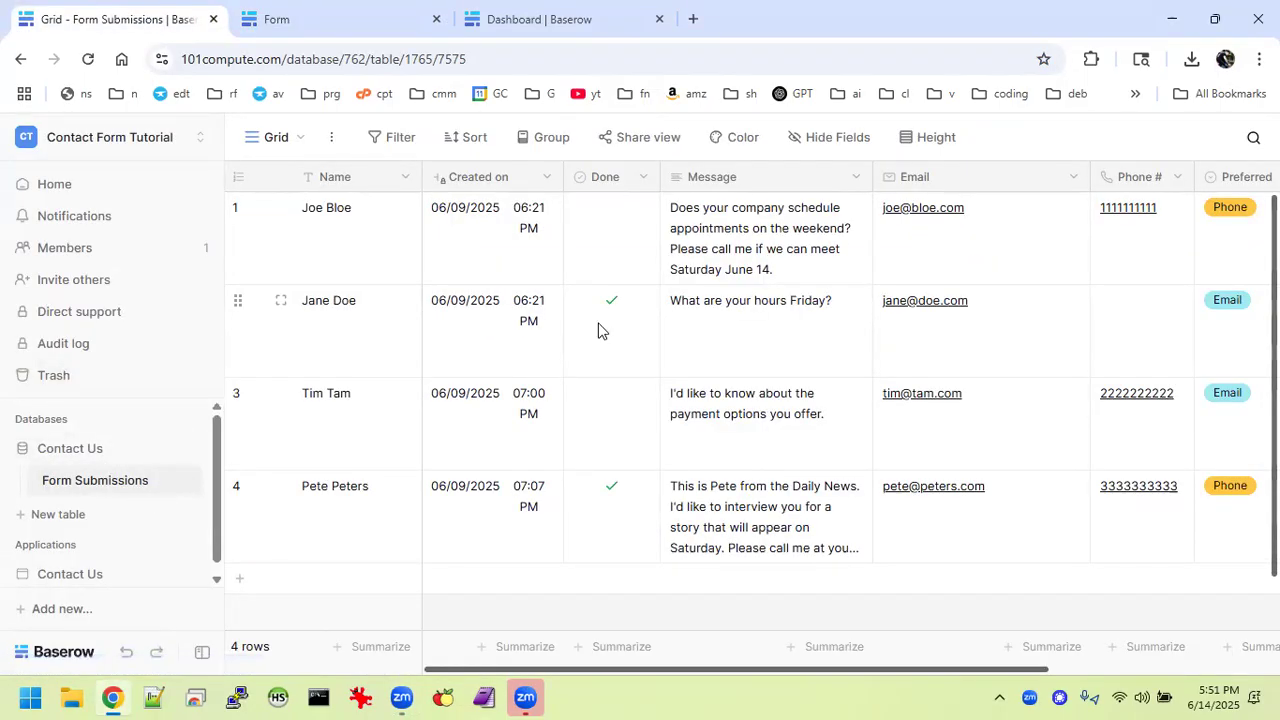
Switch to the Contact Us form page and highlight its introduction text.
scroll(763, 343, "right", 5)
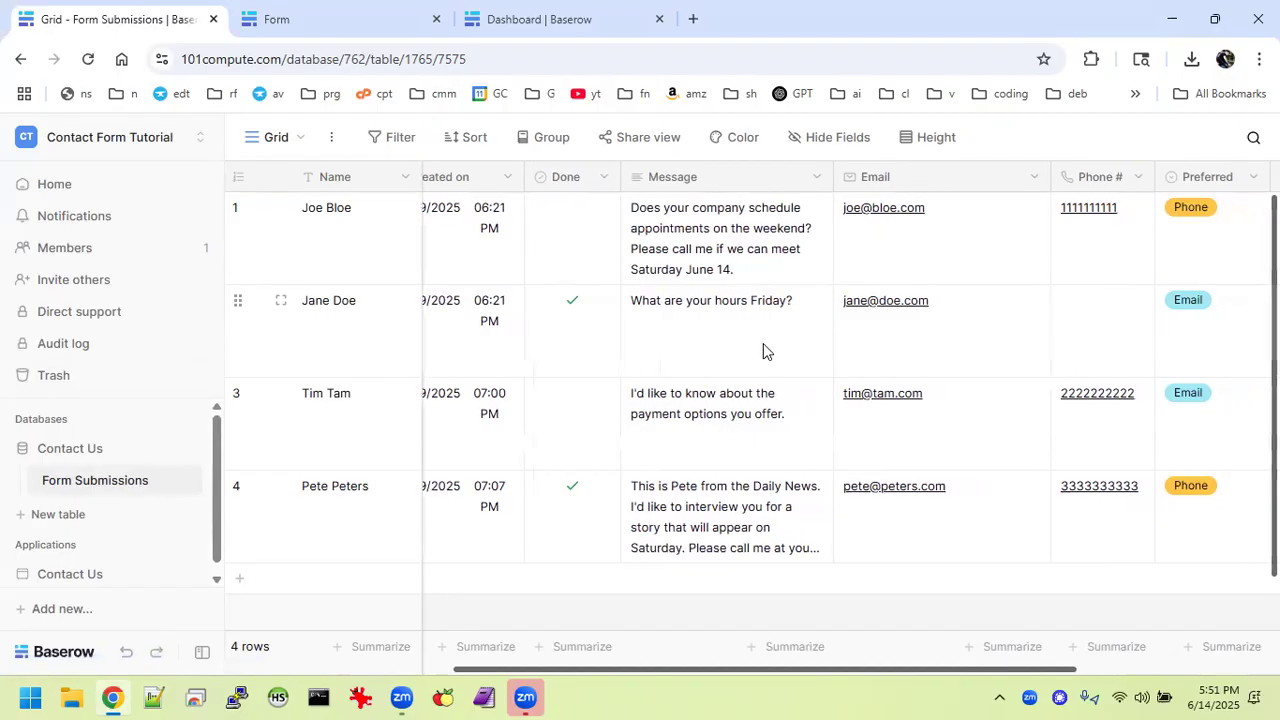
scroll(763, 344, "left", 5)
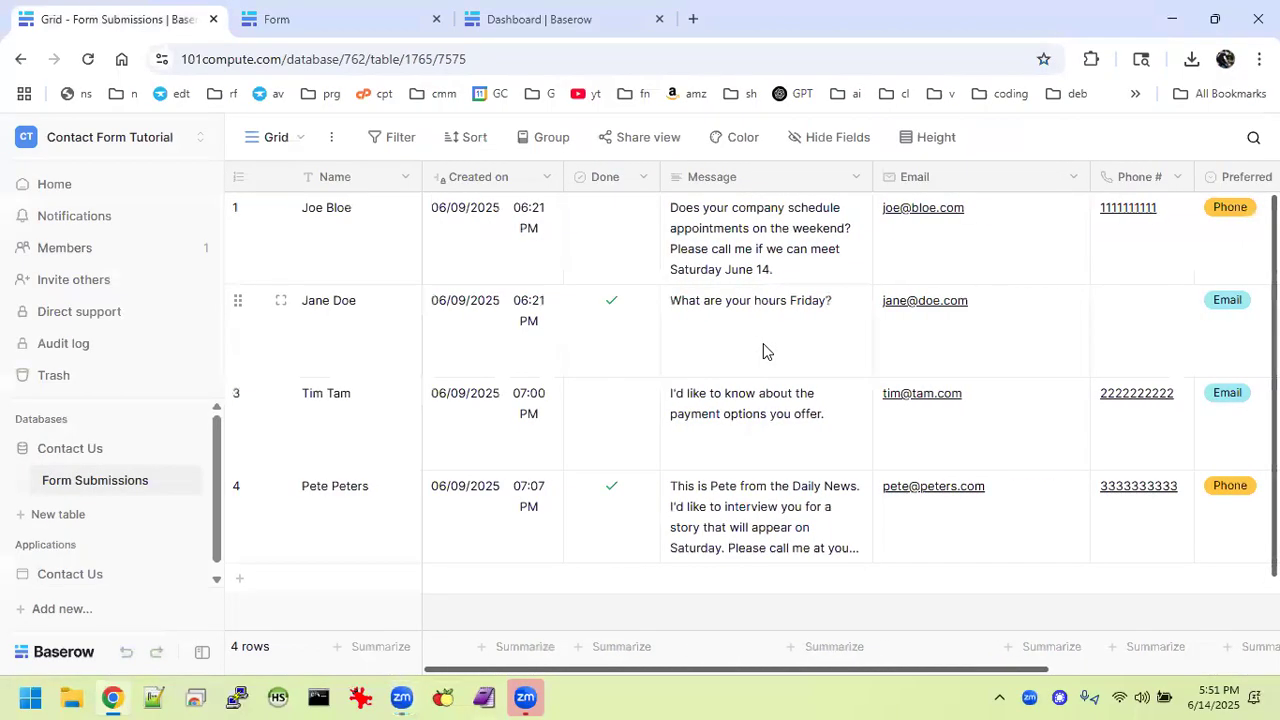
left_click(358, 18)
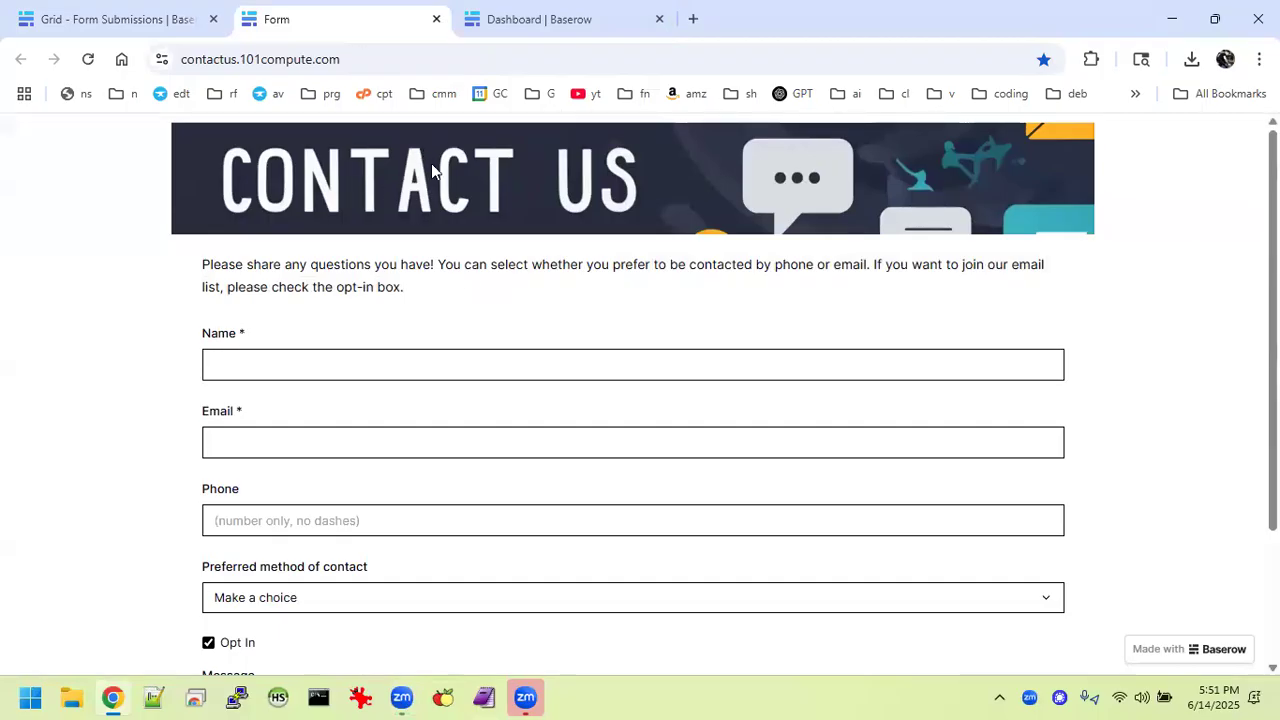
left_click_drag(412, 292, 172, 274)
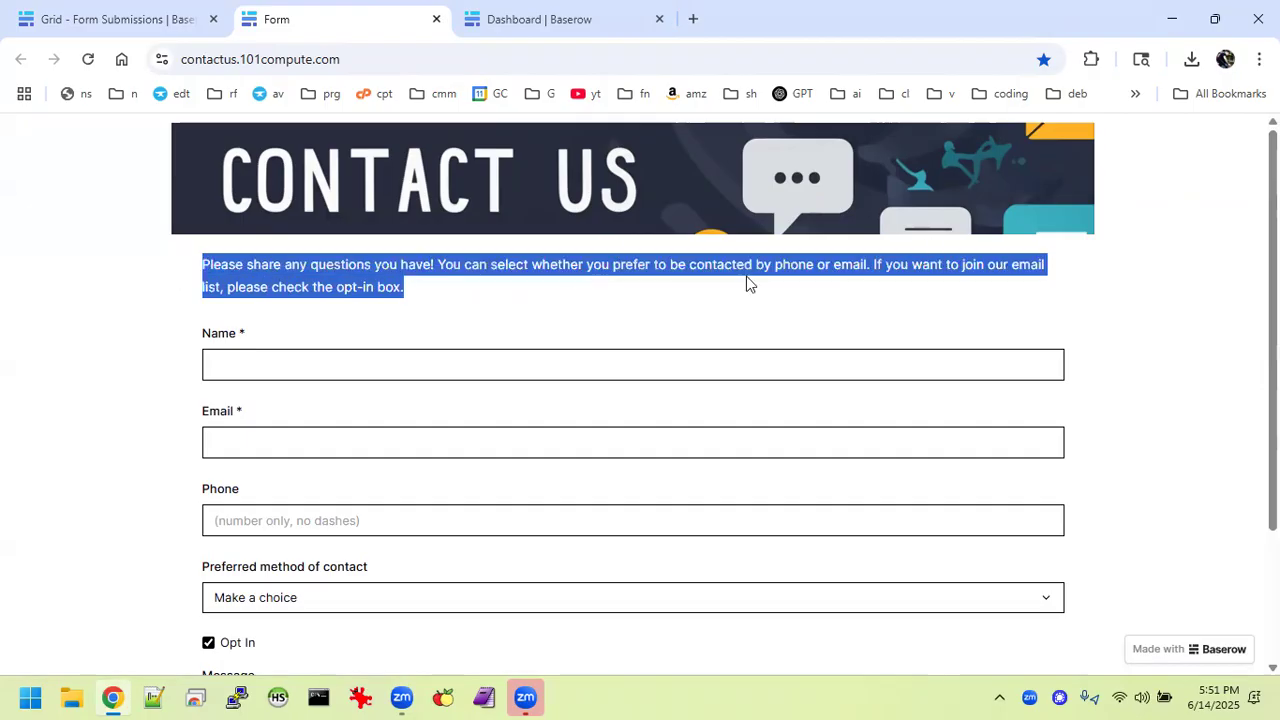
left_click(433, 283)
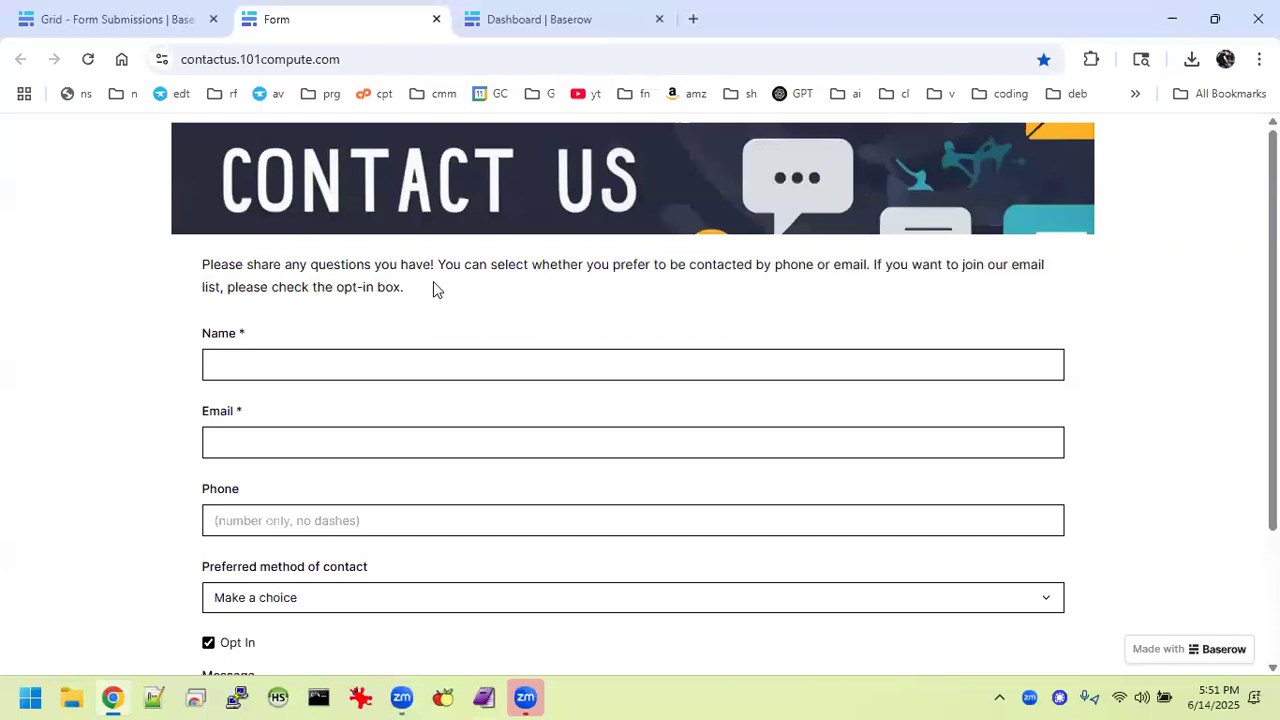
Enter the contact's full name and e-mail address in the form.
type("Bob ")
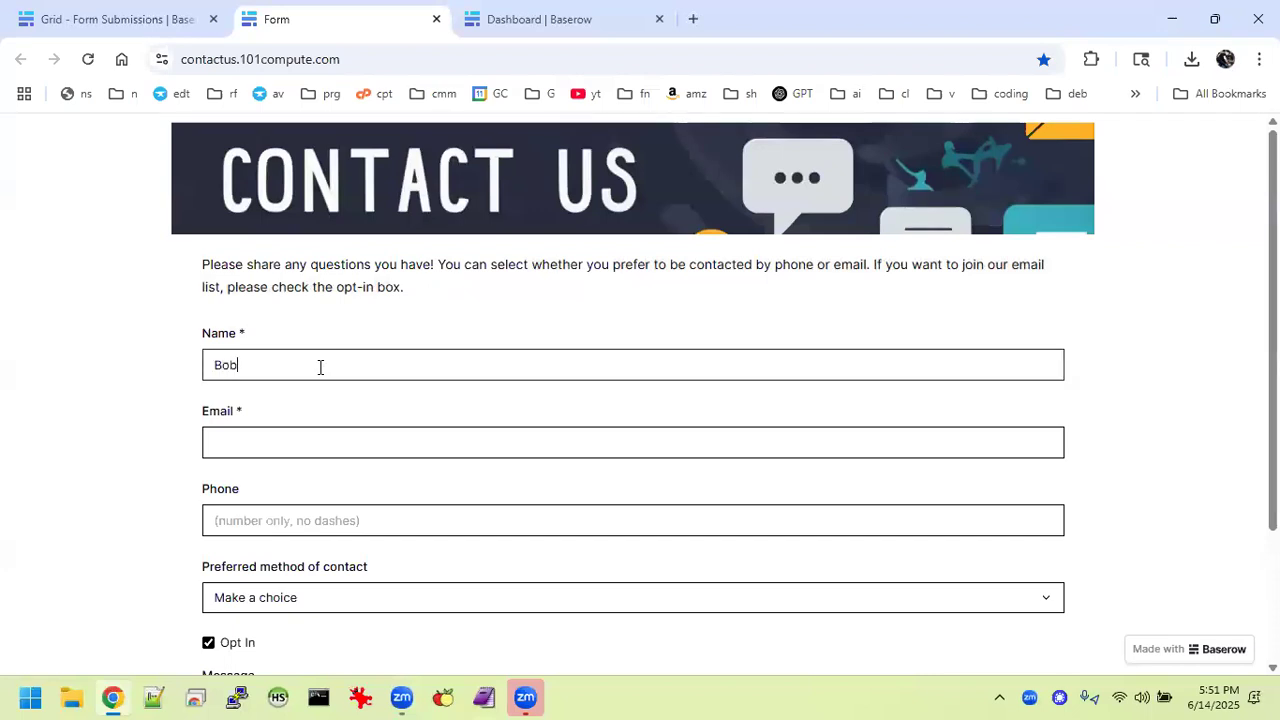
type("Bobman")
key("Tab")
key("Tab")
Enter the contact's phone number, then remove its hyphen so it is digits only.
type("123-1234")
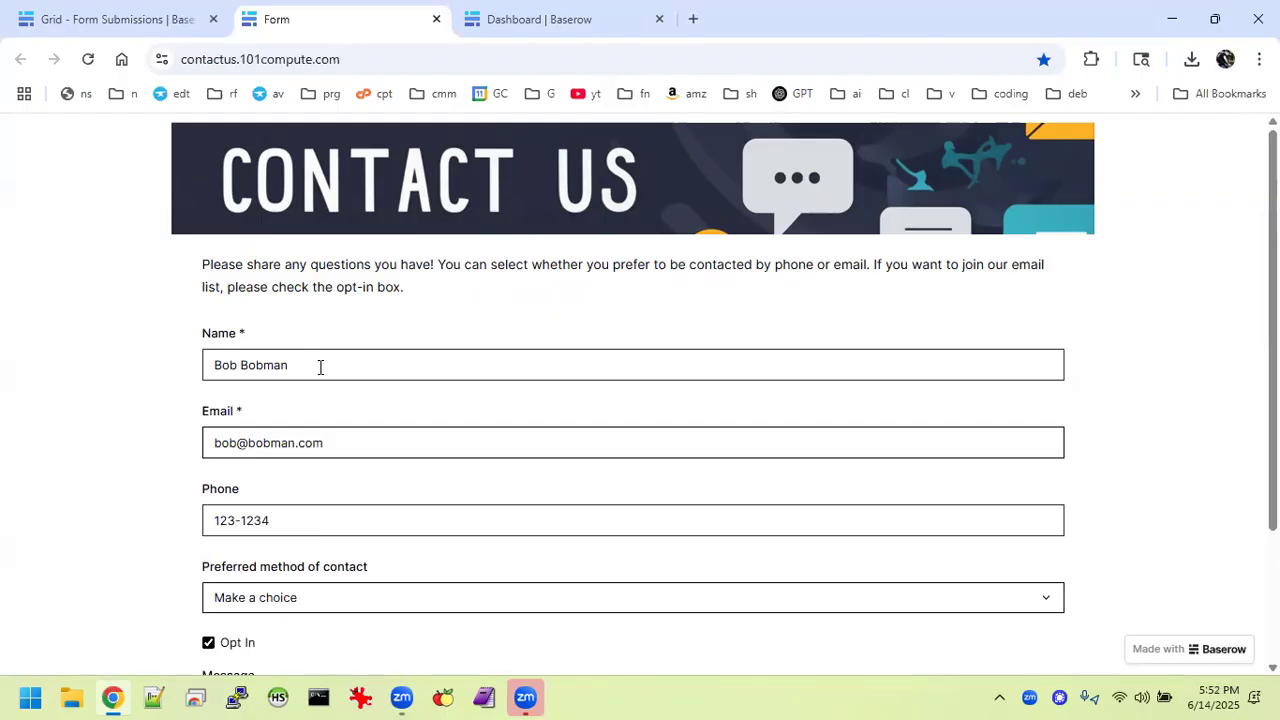
left_click(280, 602)
left_click(246, 520)
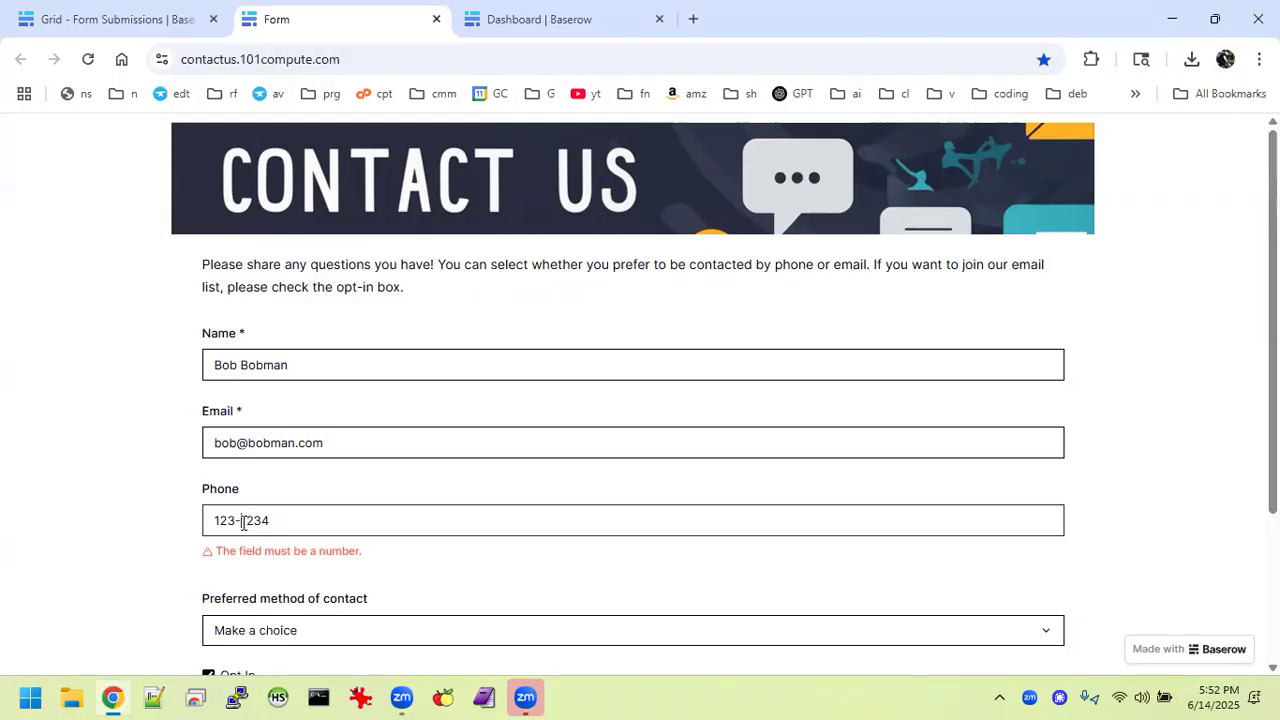
key("BackSpace")
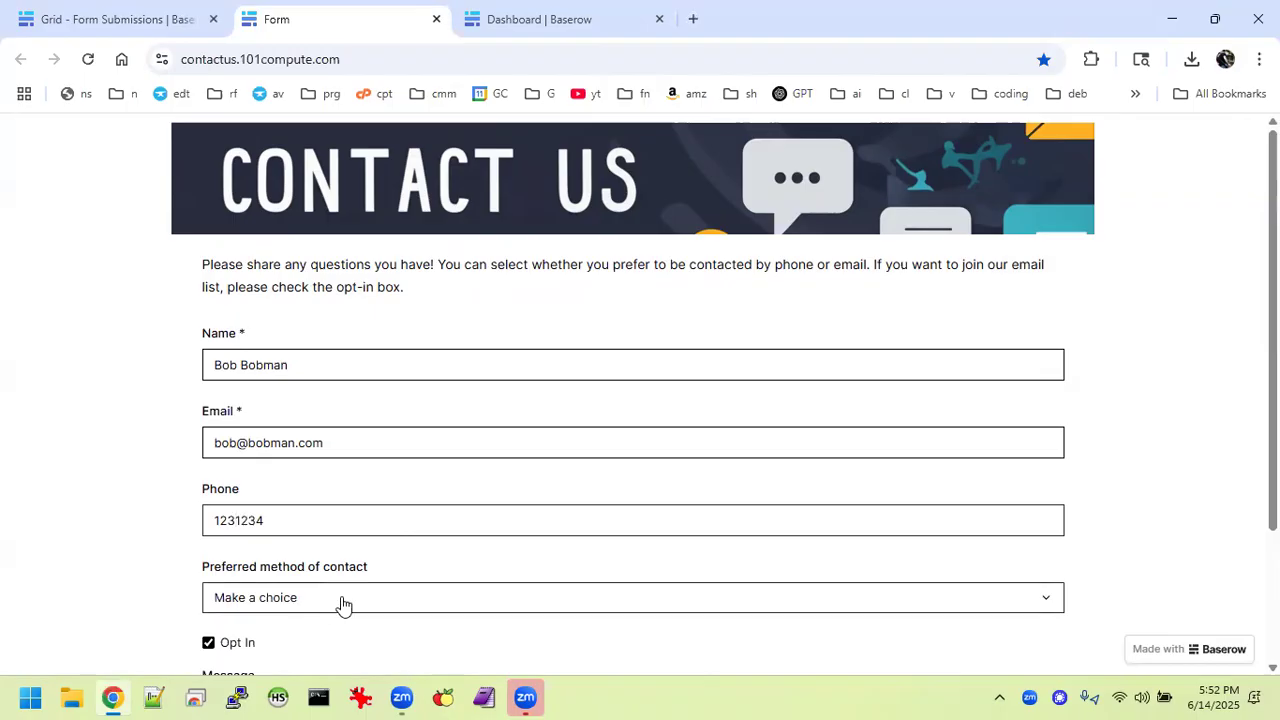
Choose Phone as the preferred contact method and untick Opt In.
scroll(342, 604, "down", 3)
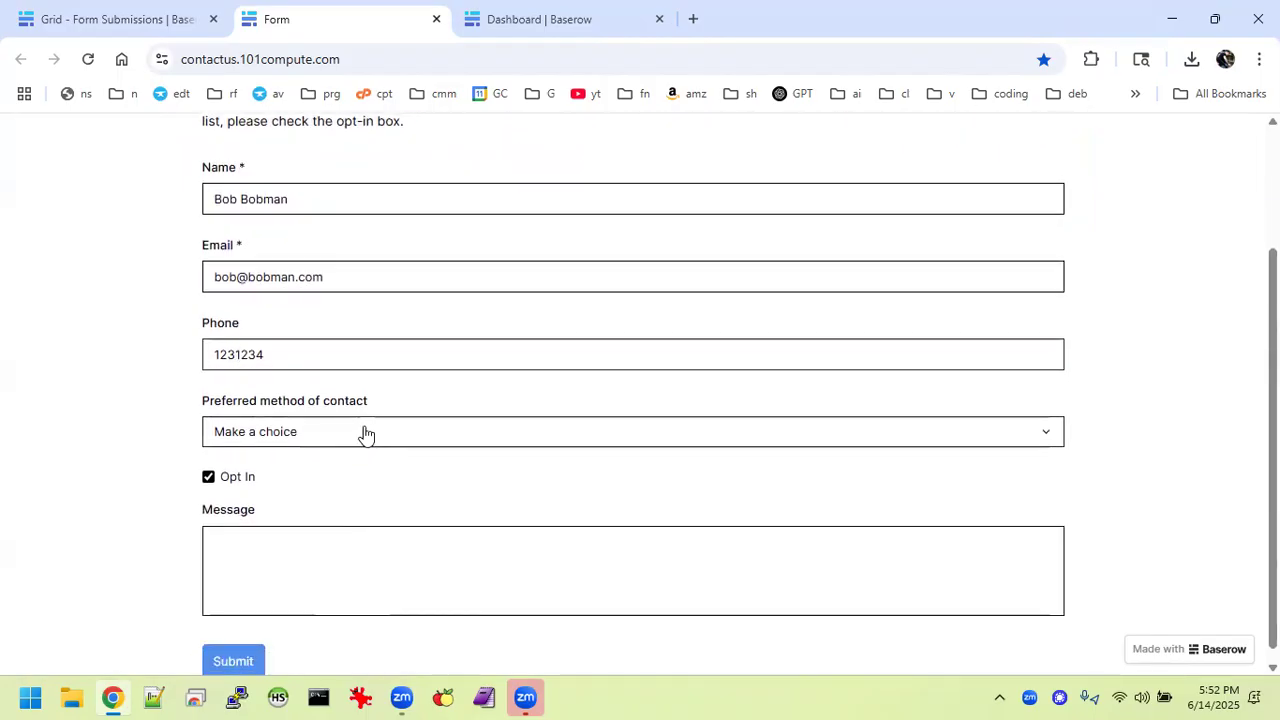
left_click(312, 441)
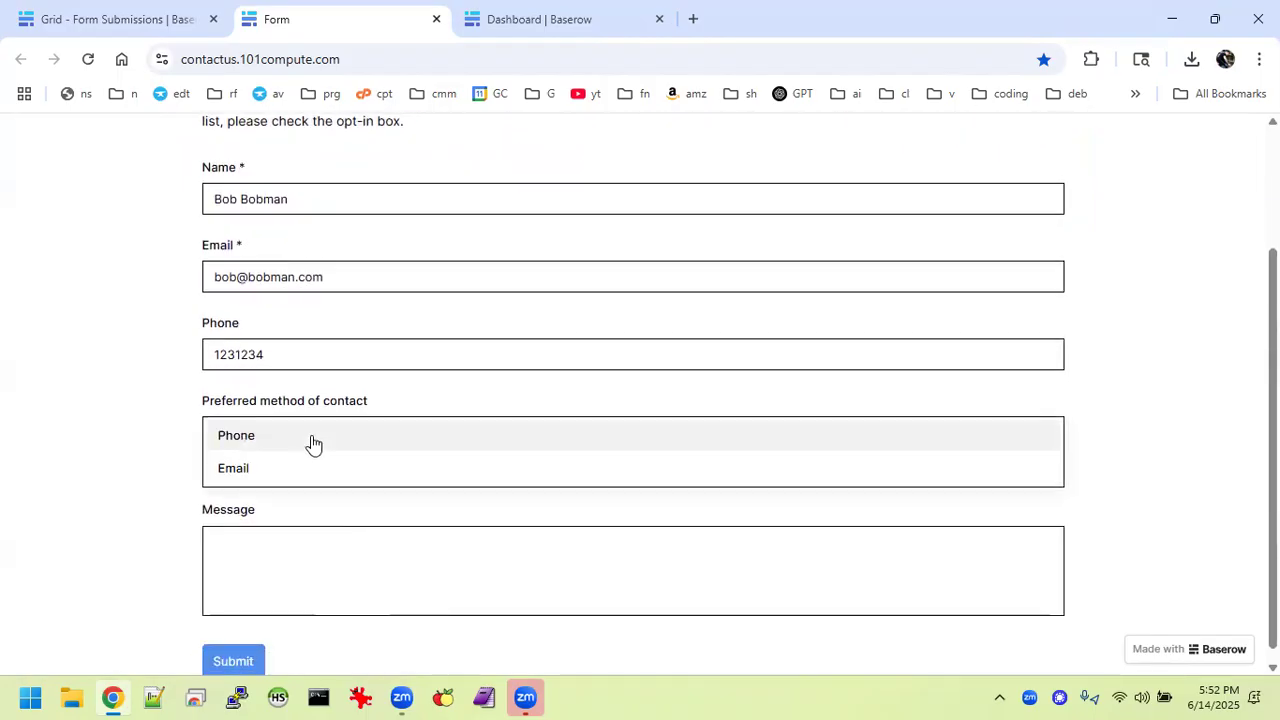
left_click(252, 450)
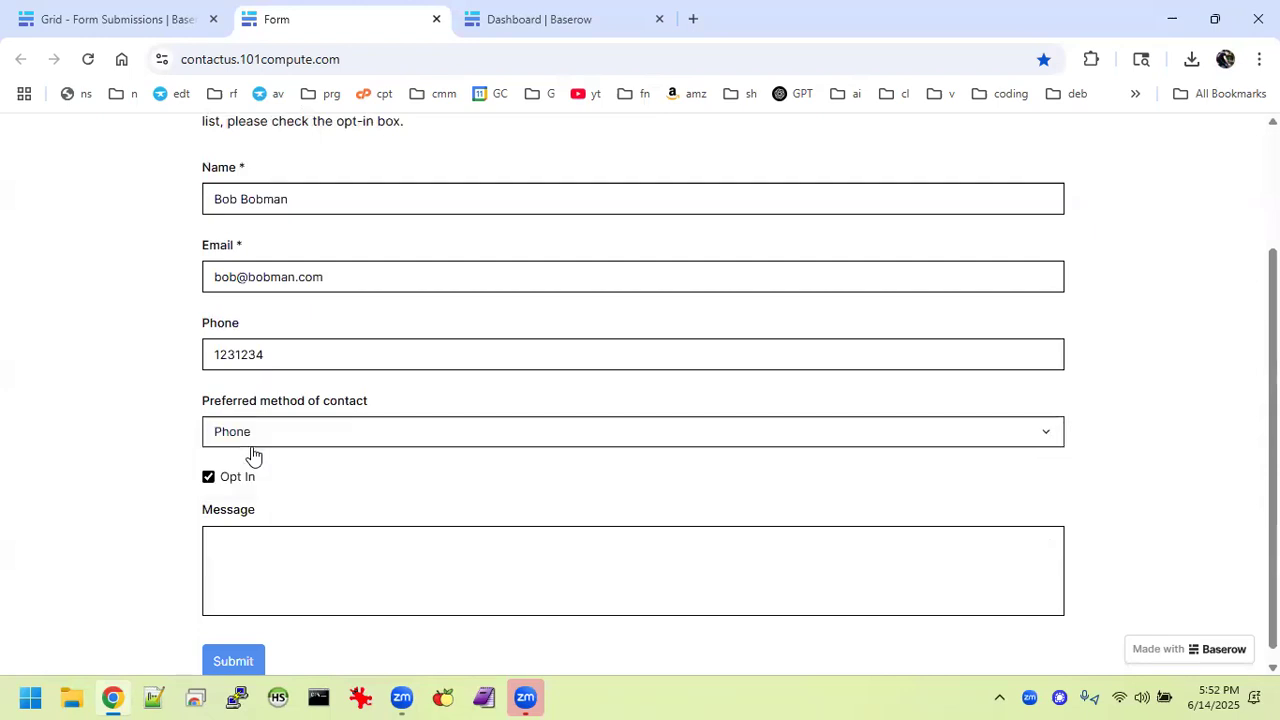
left_click(210, 482)
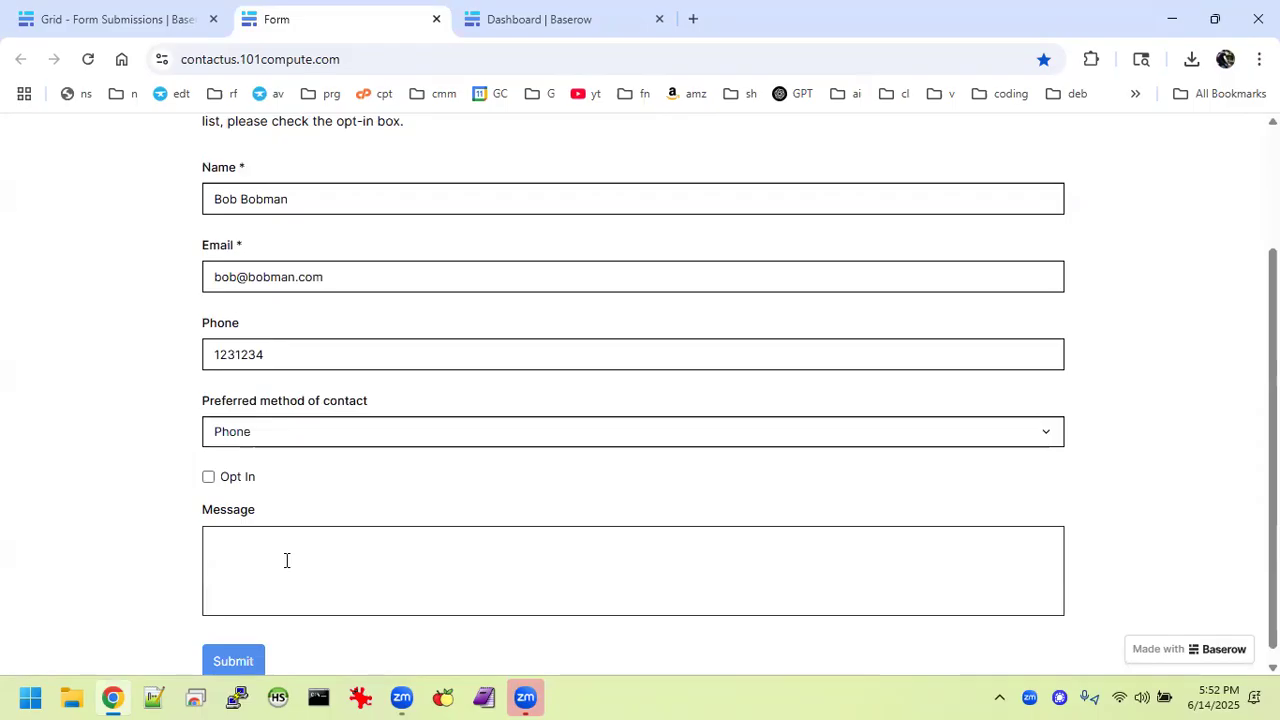
Write the message 'I love Baserow!' and submit the form.
type("ve Baserow!")
left_click(248, 656)
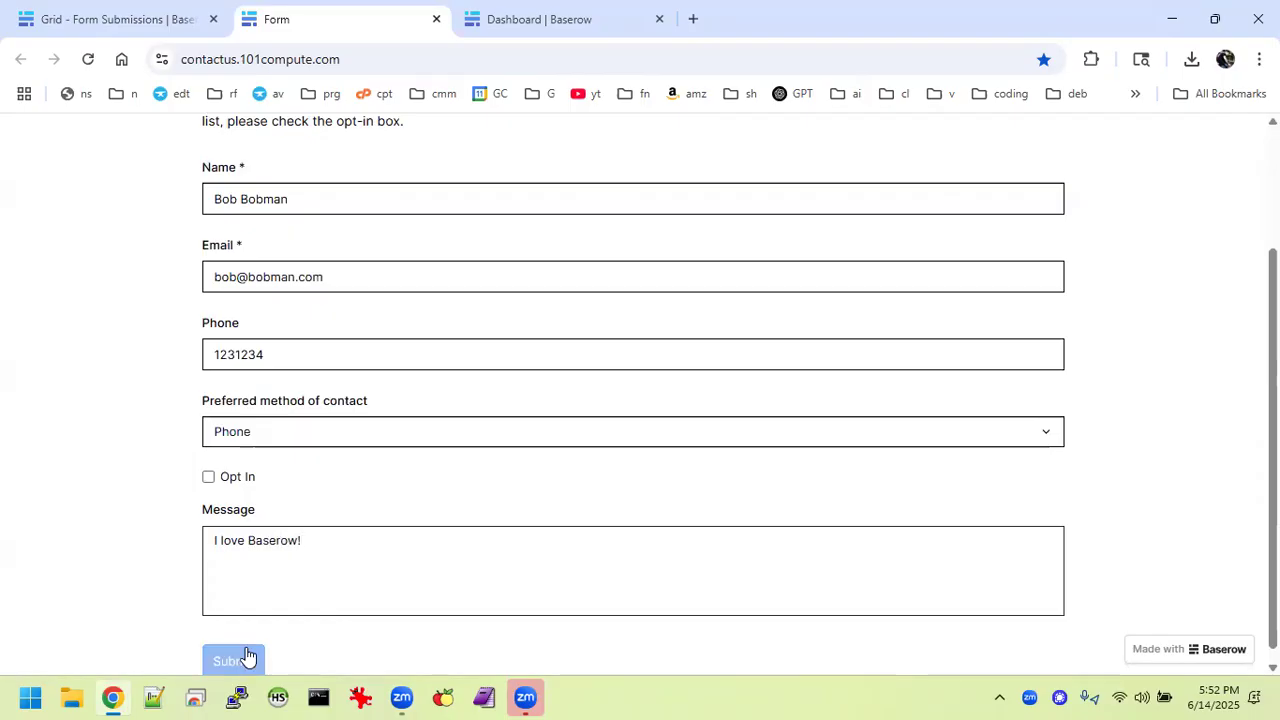
left_click(257, 648)
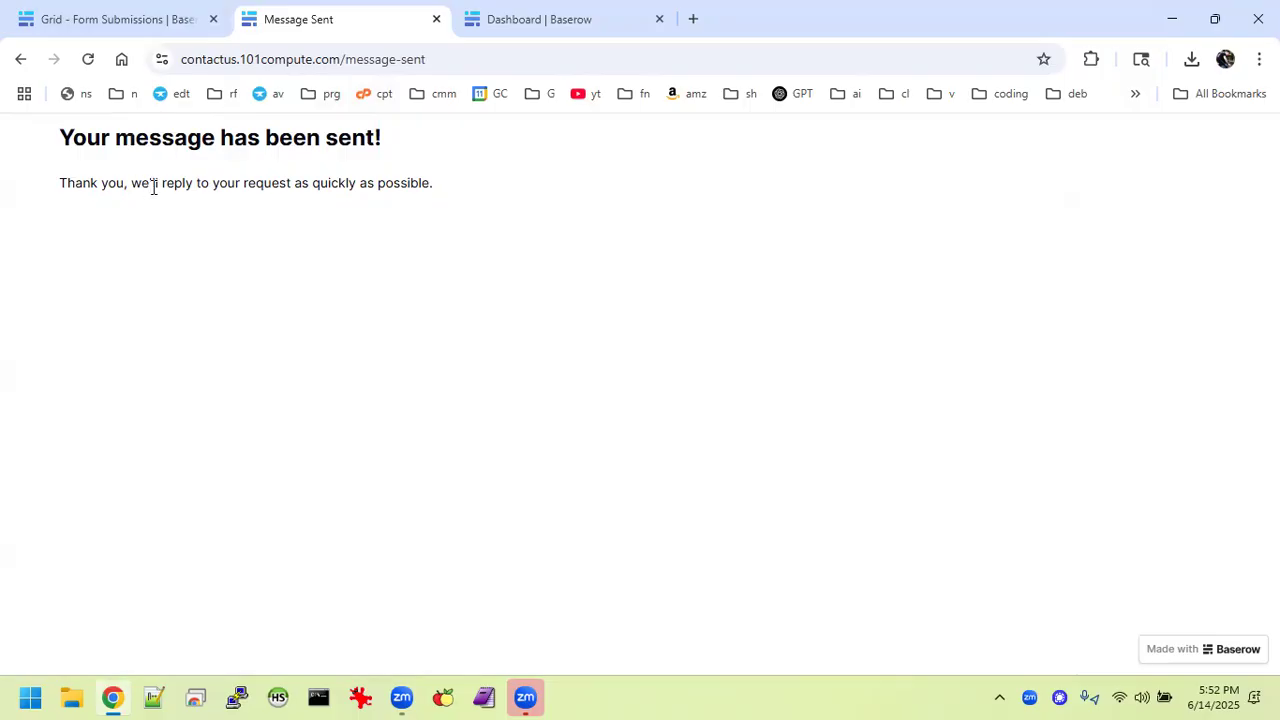
In Form Submissions, check the new fifth row shows Phone as preferred and Opt-In unticked.
left_click(109, 16)
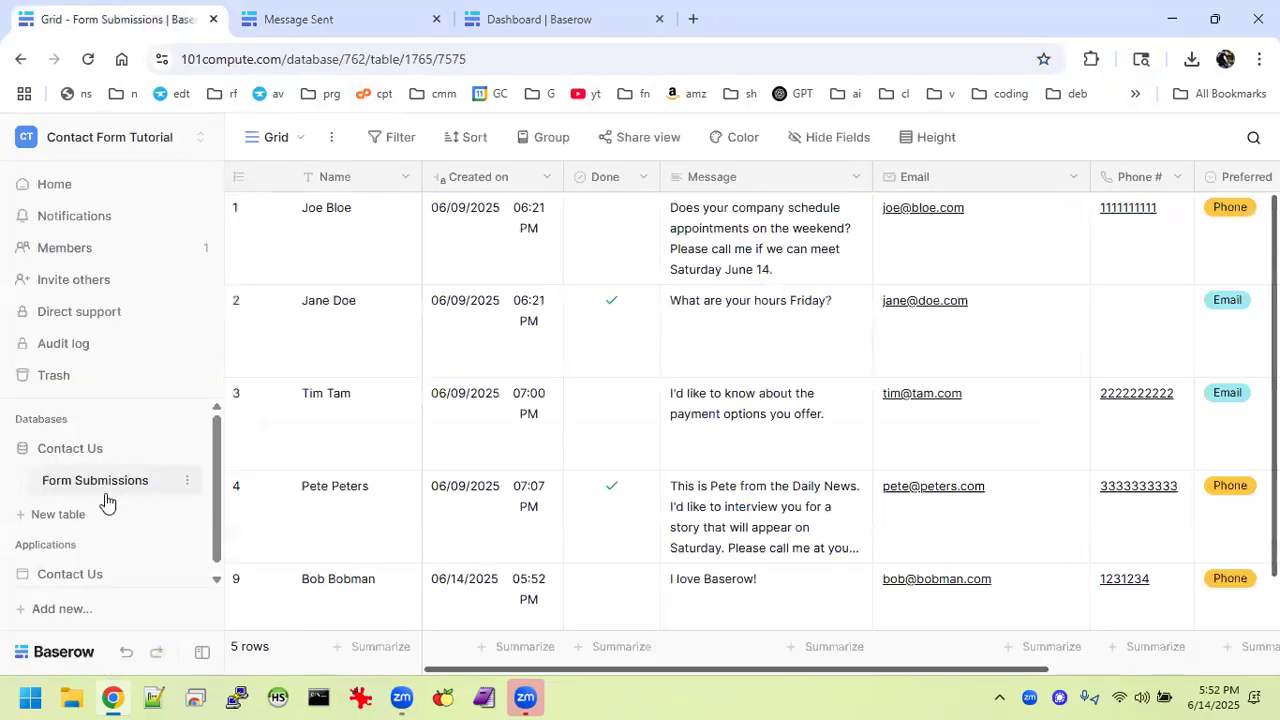
scroll(400, 520, "down", 1)
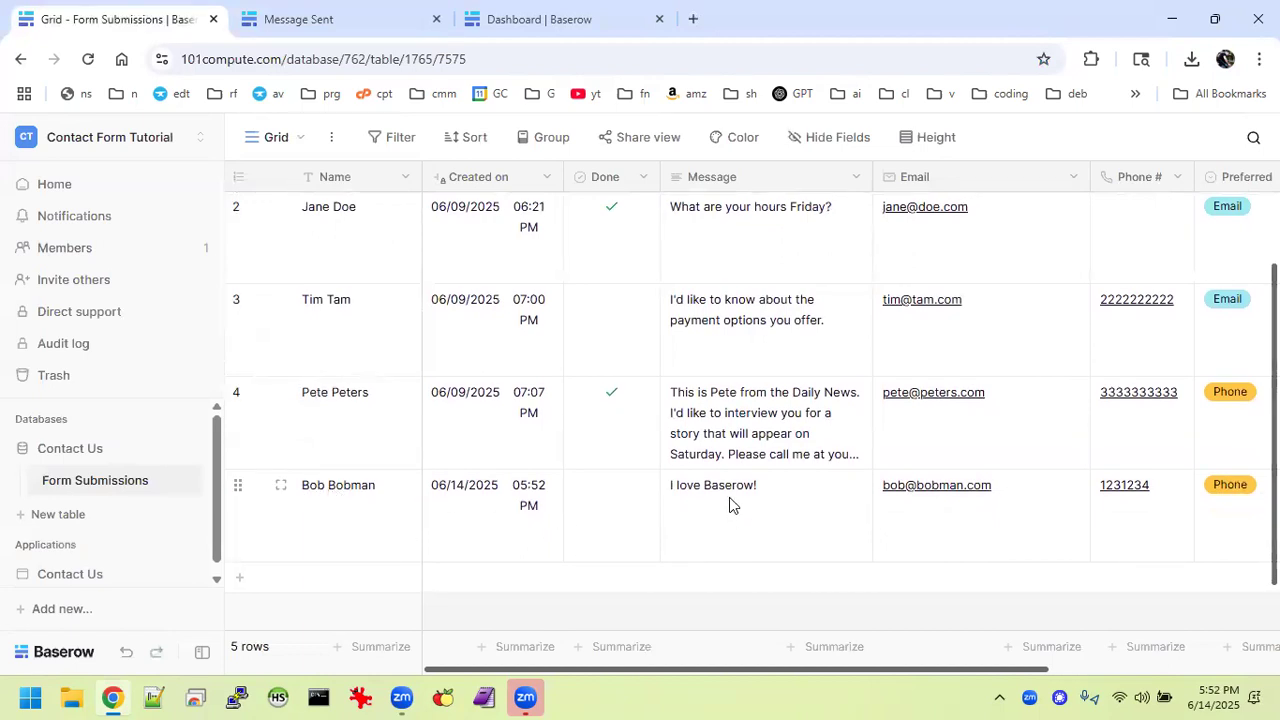
scroll(1014, 486, "right", 1)
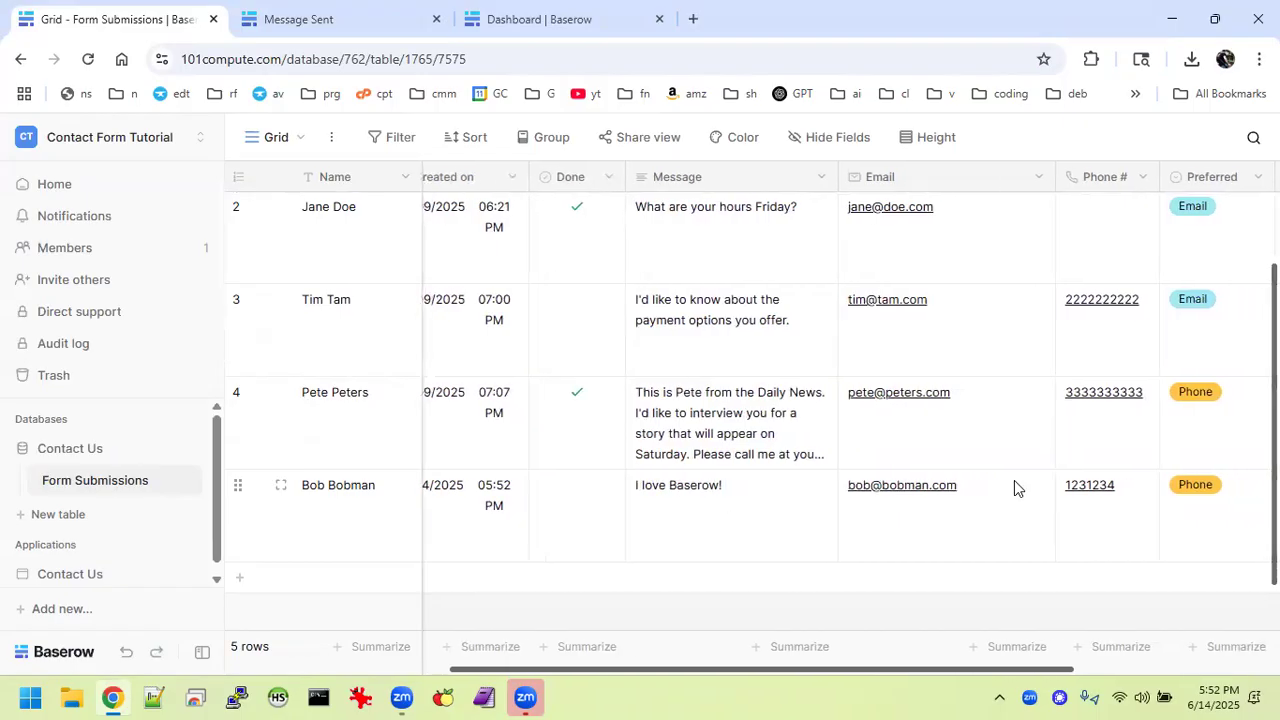
scroll(1014, 486, "right", 3)
left_click(1103, 492)
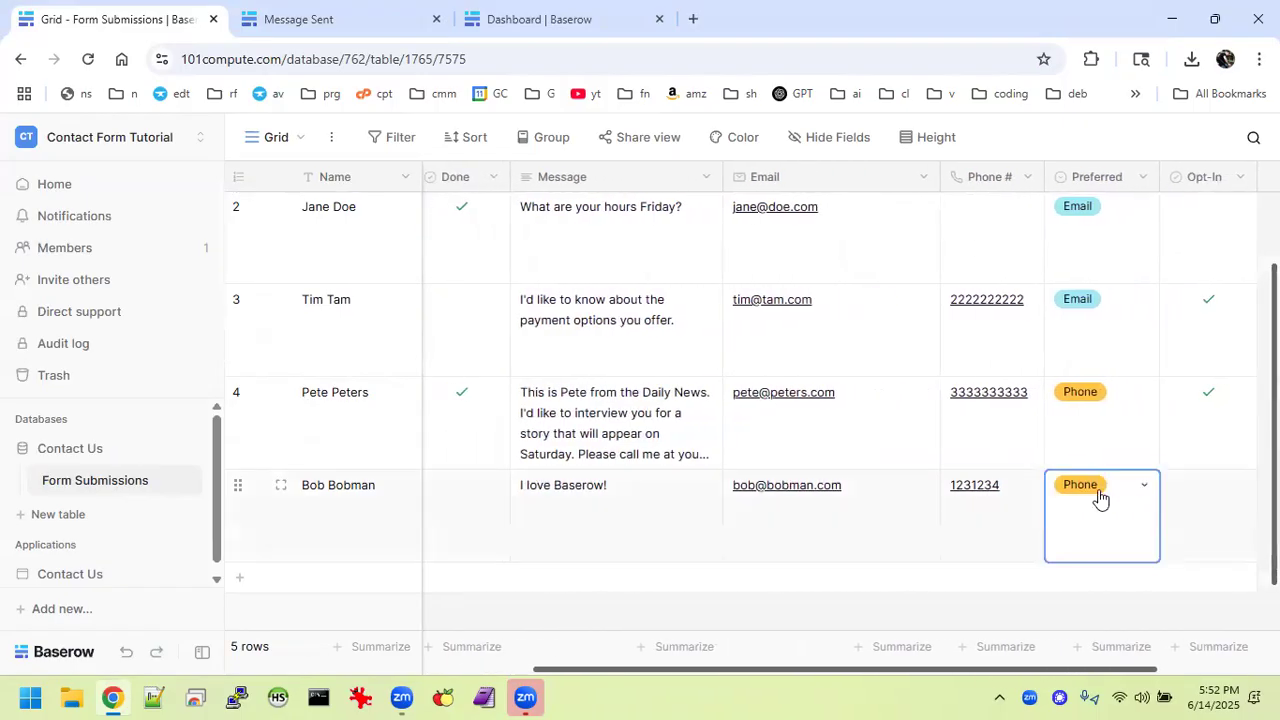
left_click(1103, 497)
left_click(1210, 514)
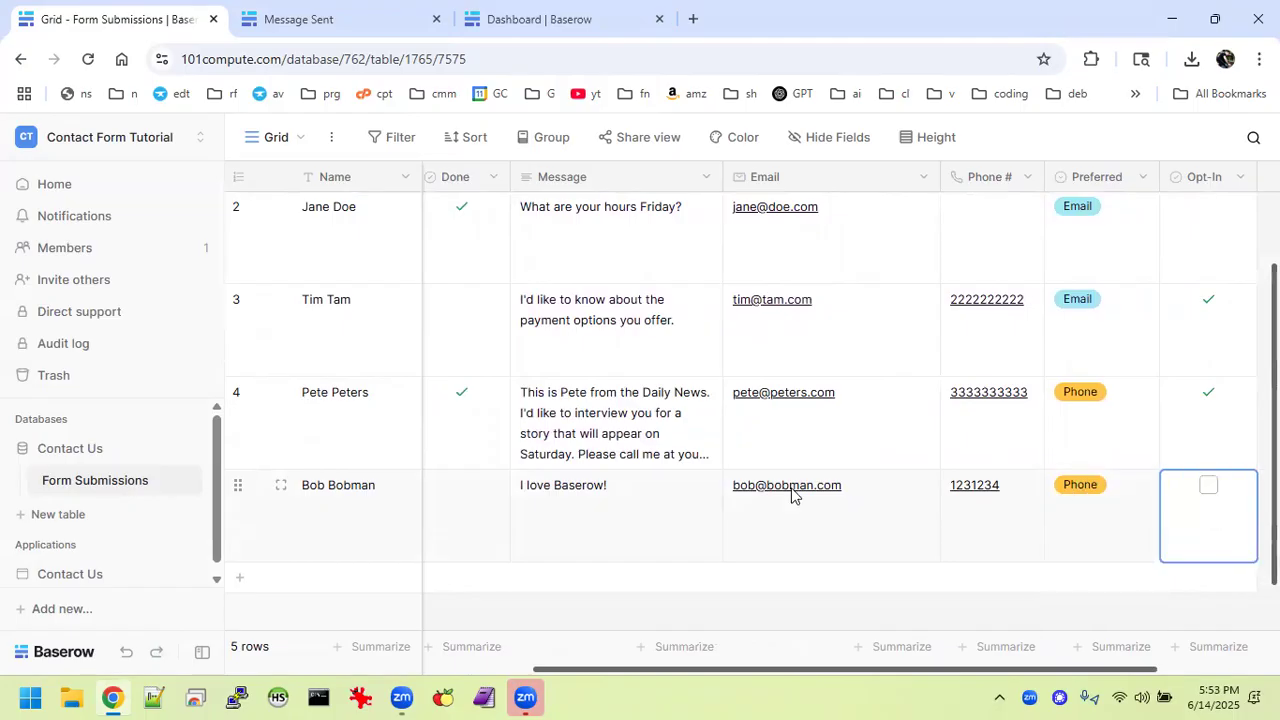
scroll(792, 492, "left", 4)
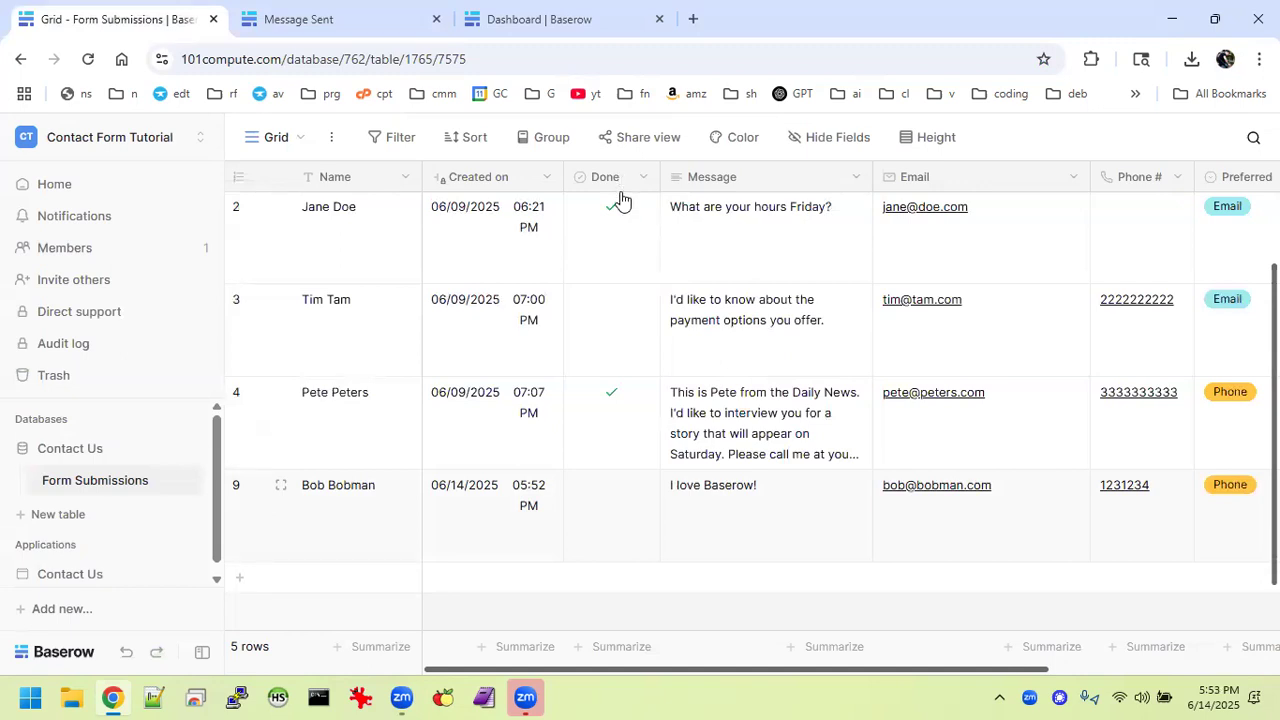
Close the message-sent page and create a workspace named 'Tutorial Contact Us' from the dashboard.
left_click(432, 19)
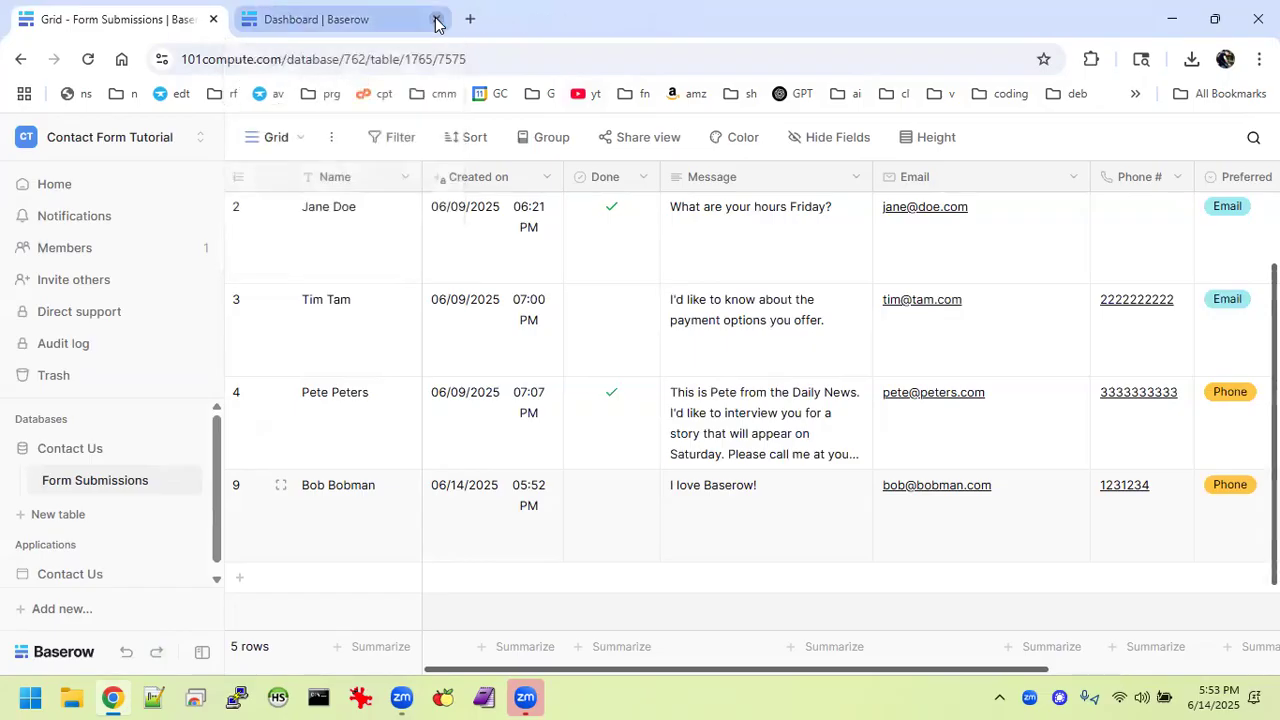
left_click(383, 22)
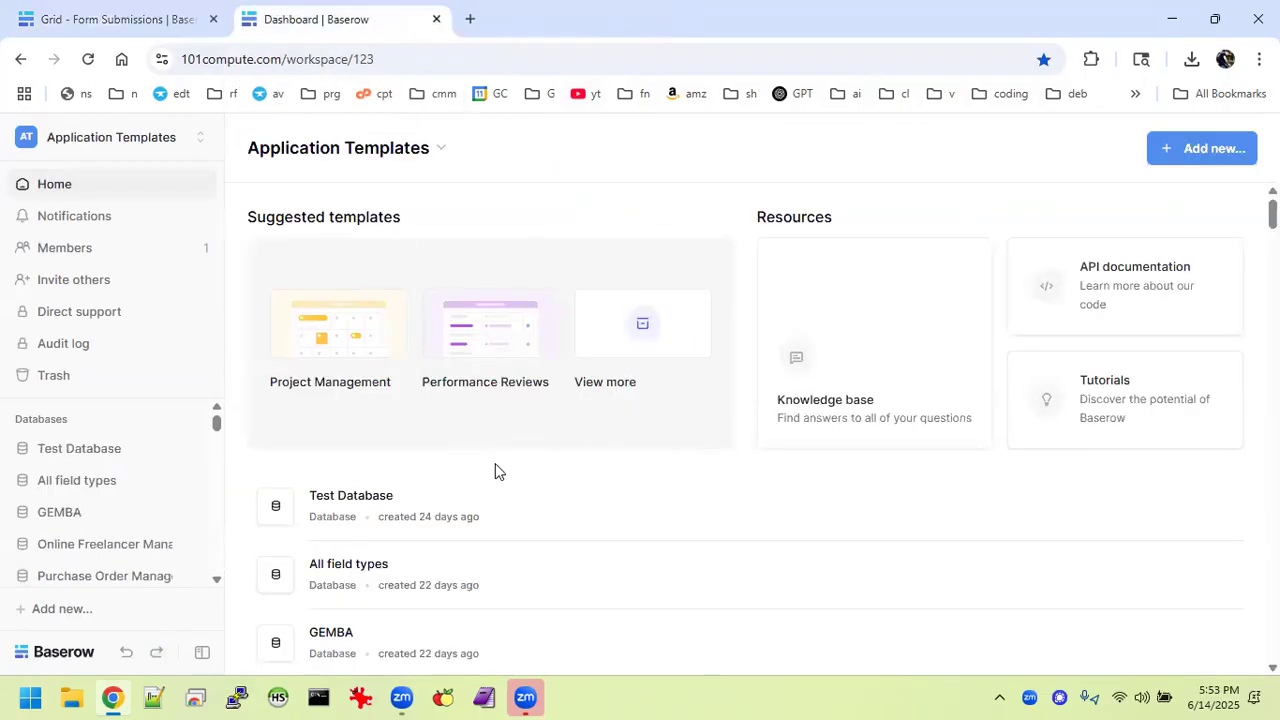
left_click(200, 140)
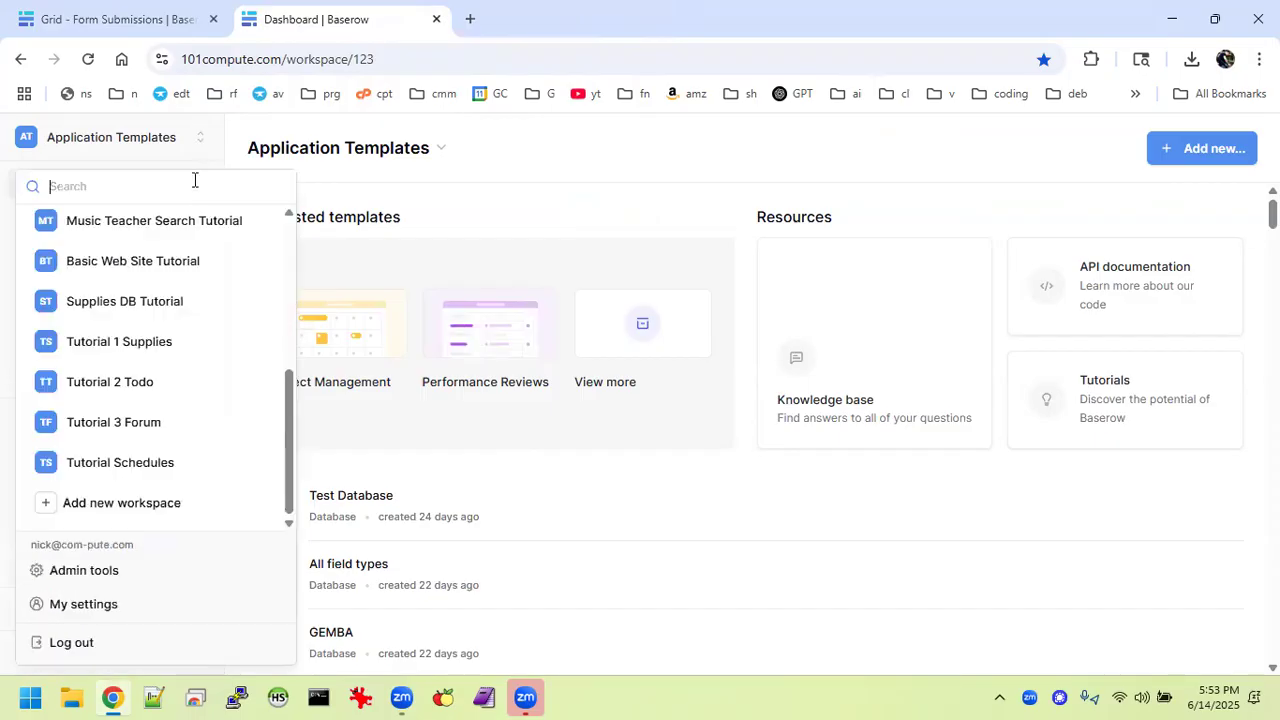
left_click(160, 507)
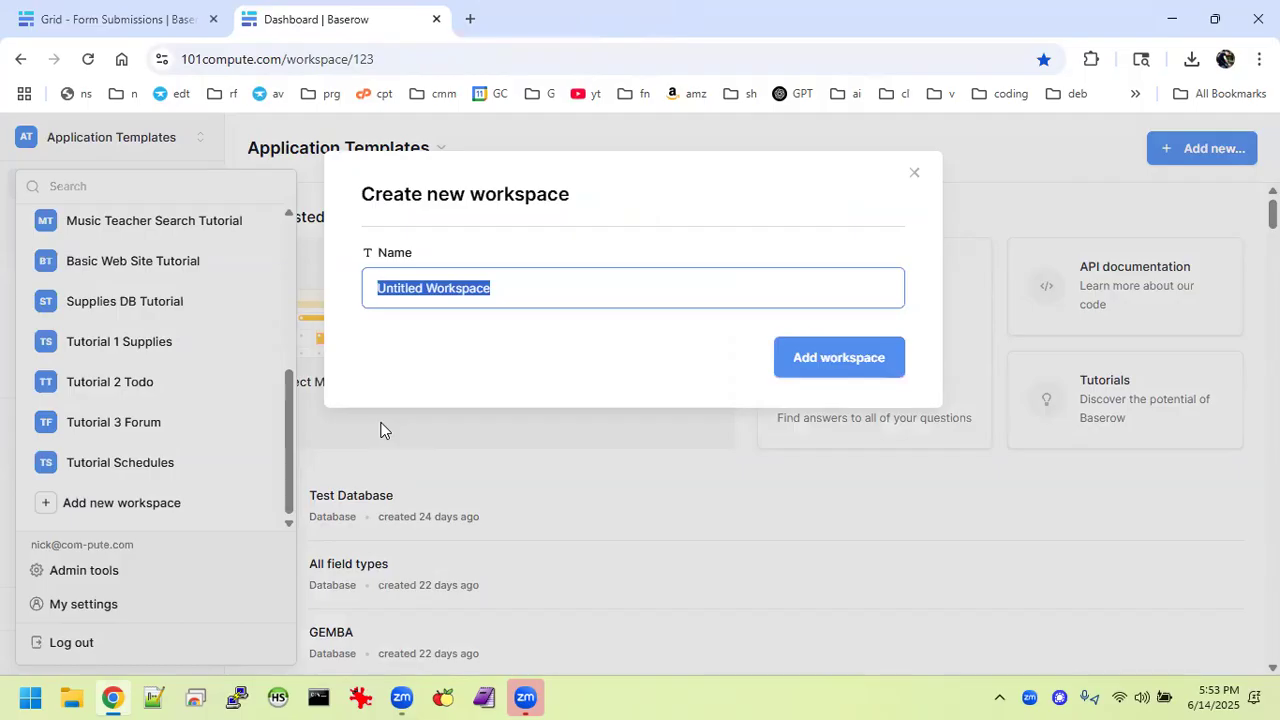
type("Tutorial ")
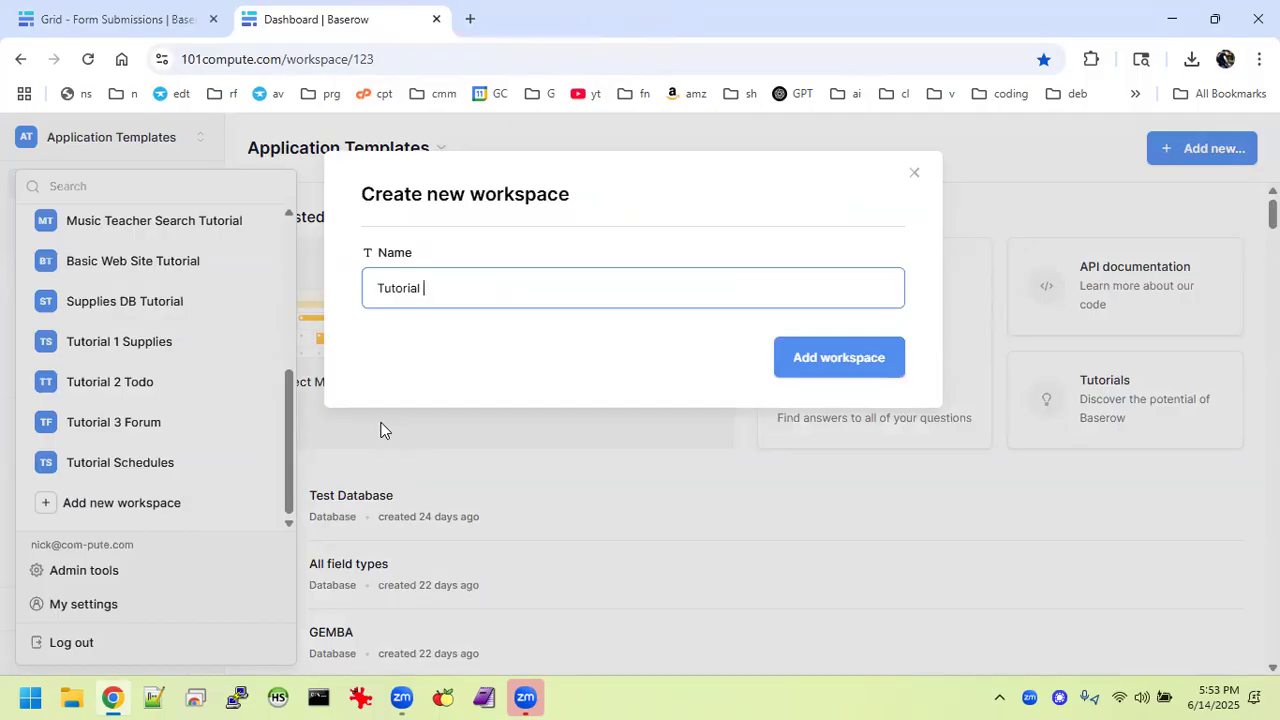
type("Contact Us")
key("Return")
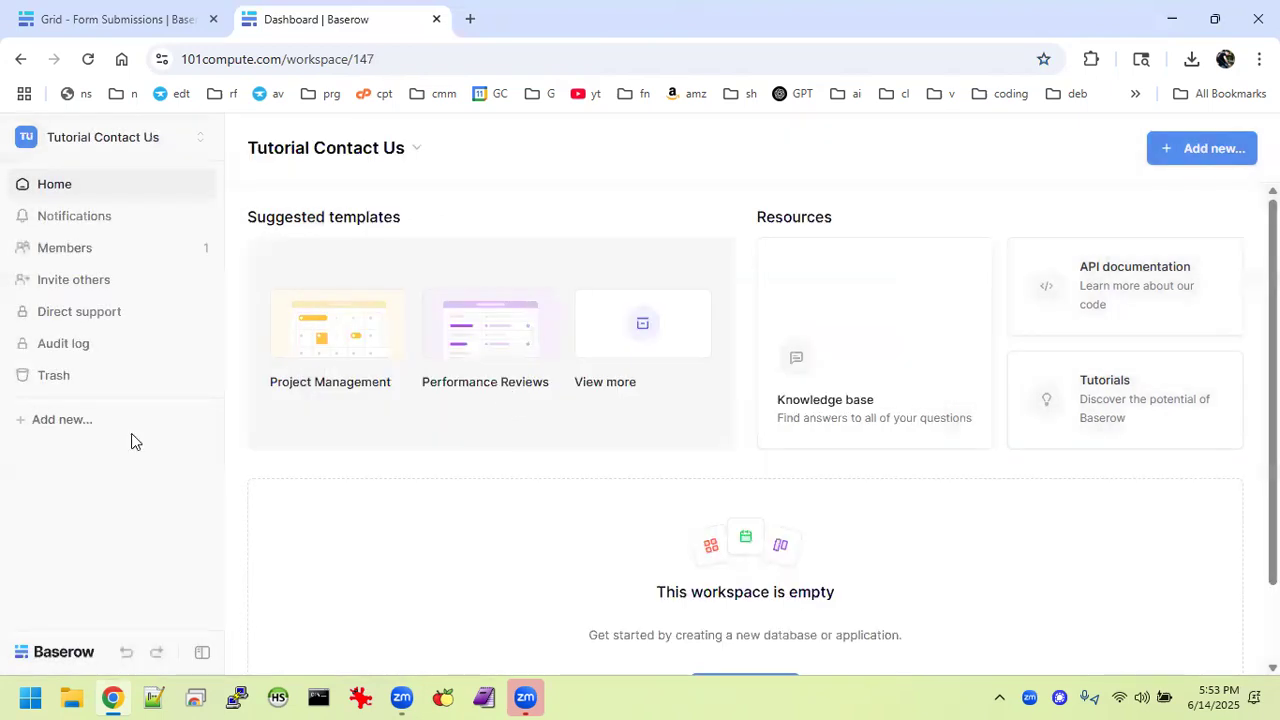
Add a database named 'Contact Us' to the workspace, then switch back to the Form Submissions tab.
left_click(94, 421)
left_click(93, 466)
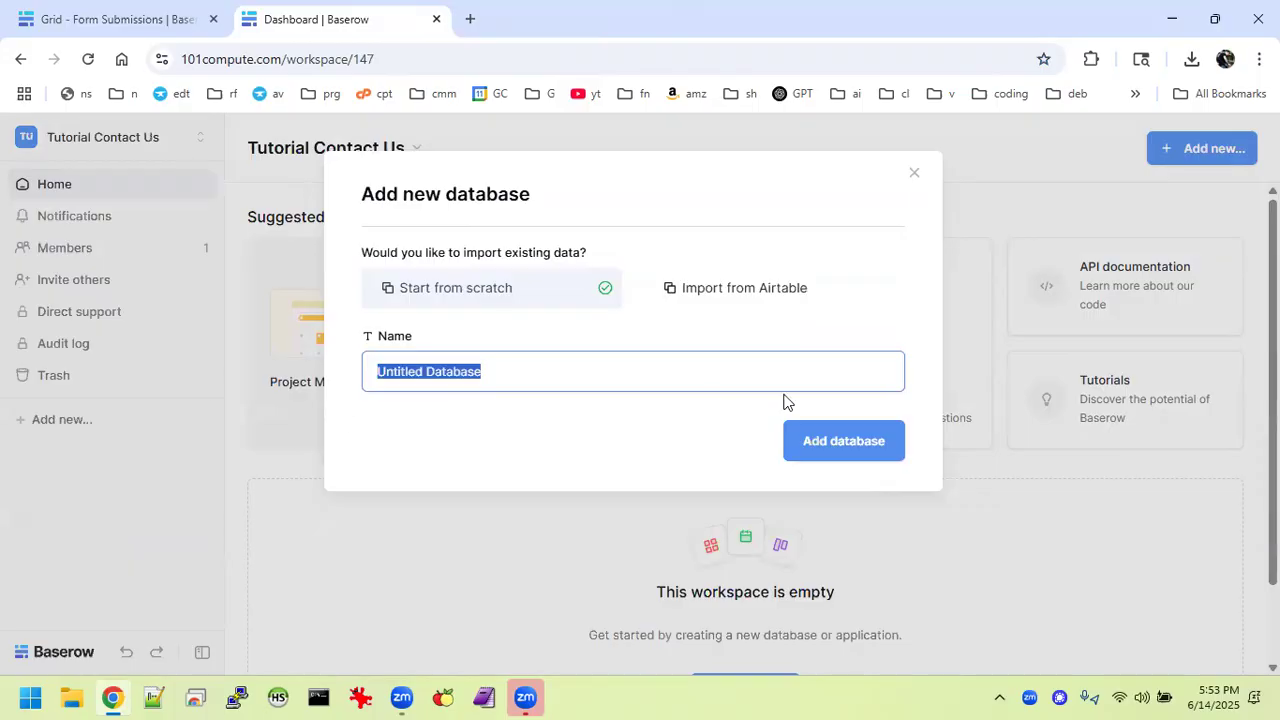
type("Contac")
type("ts")
key("BackSpace")
type("Us")
key("Return")
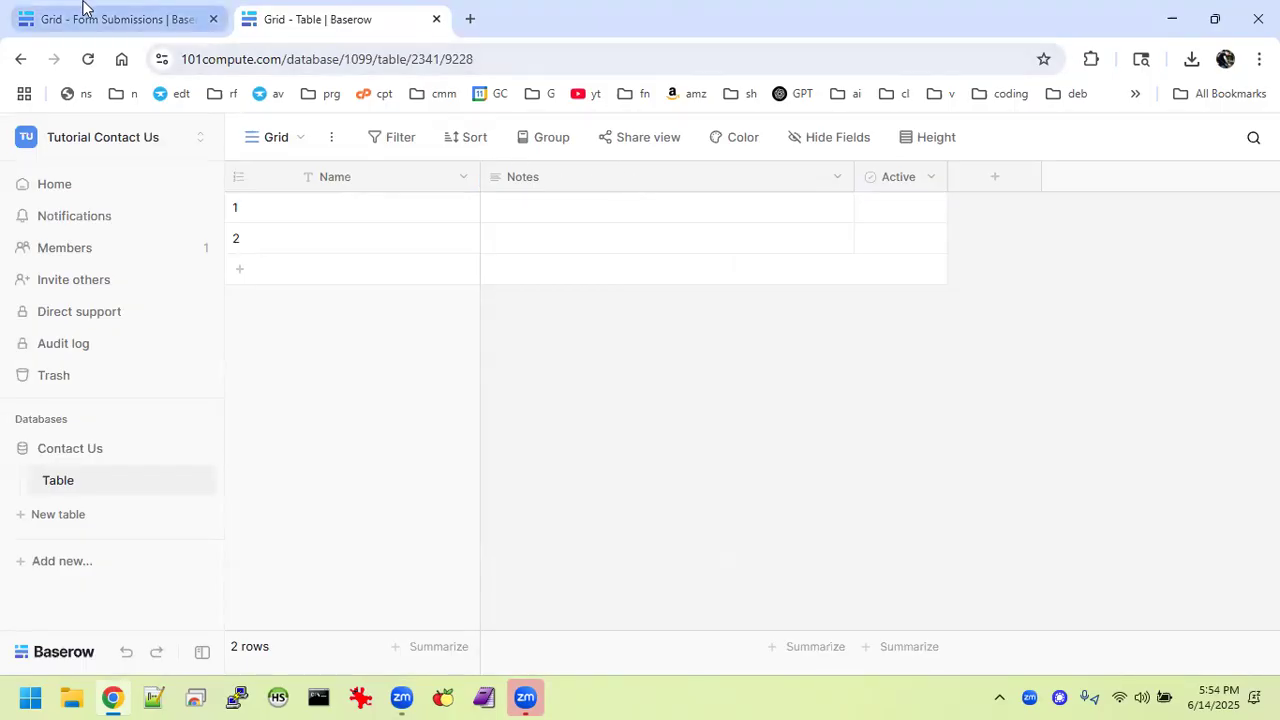
left_click(169, 24)
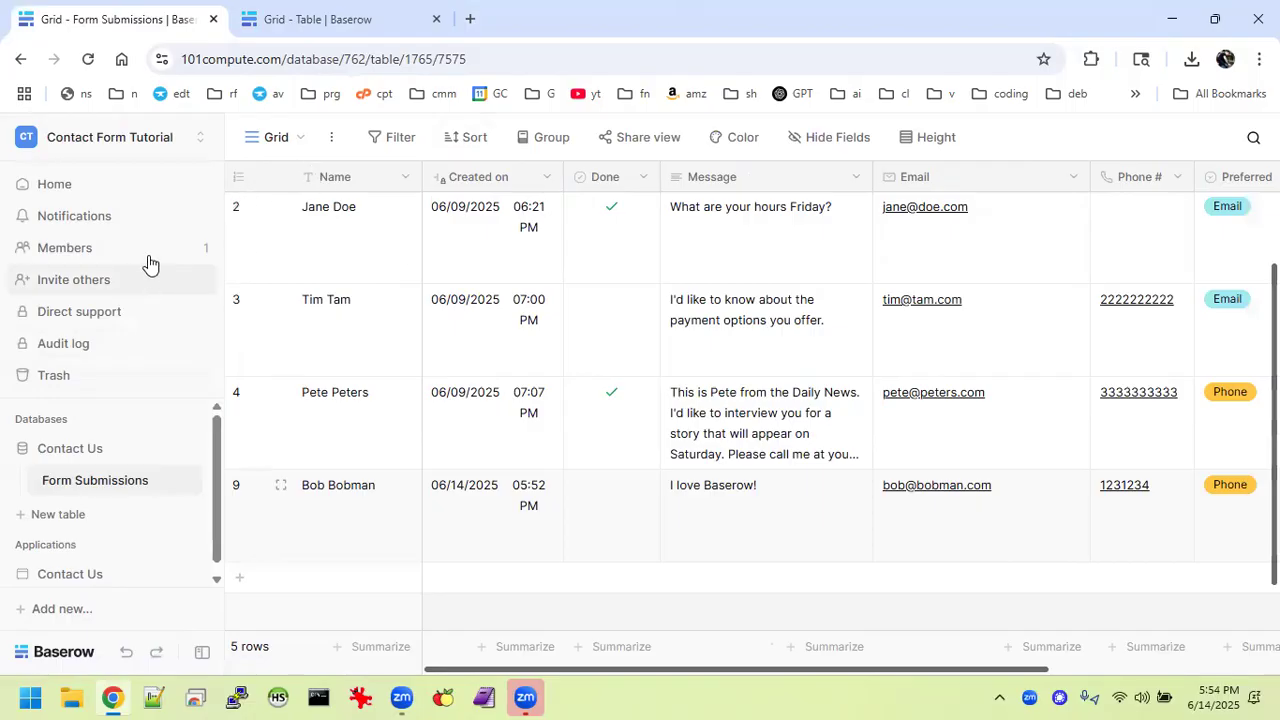
Go to the workspace home page and open, then dismiss, the workspace options menu.
left_click(304, 28)
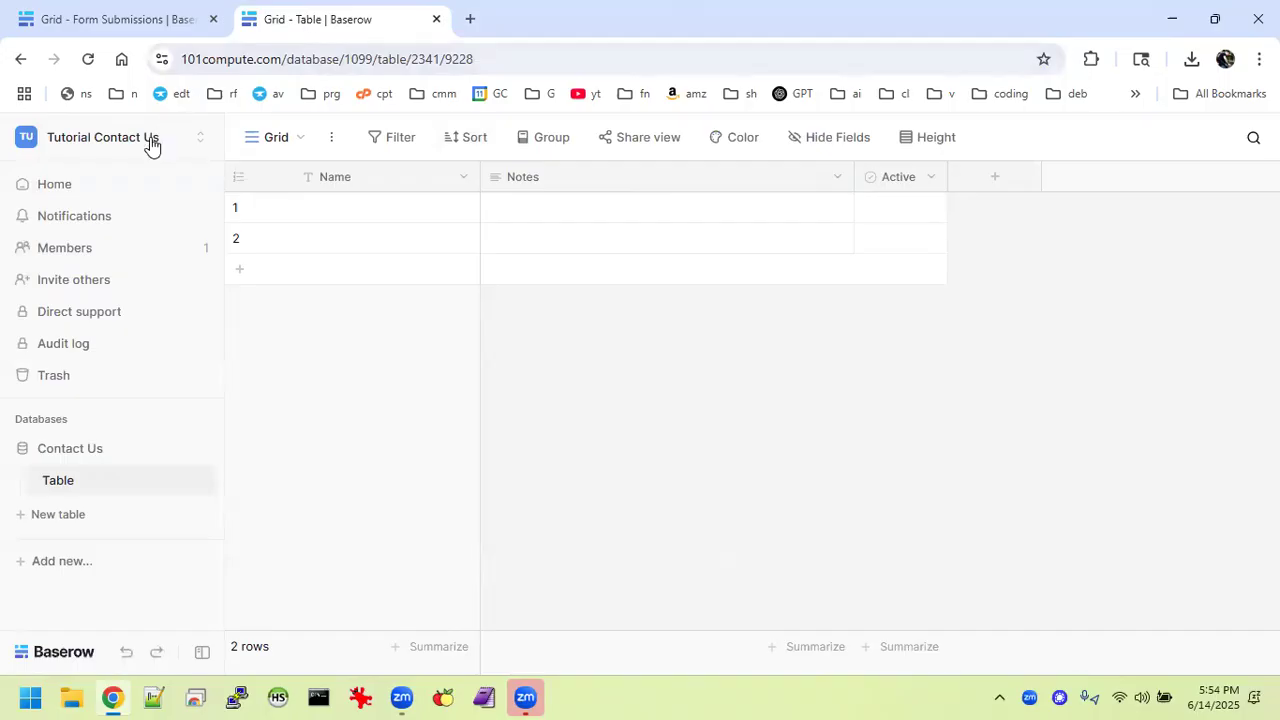
left_click(86, 183)
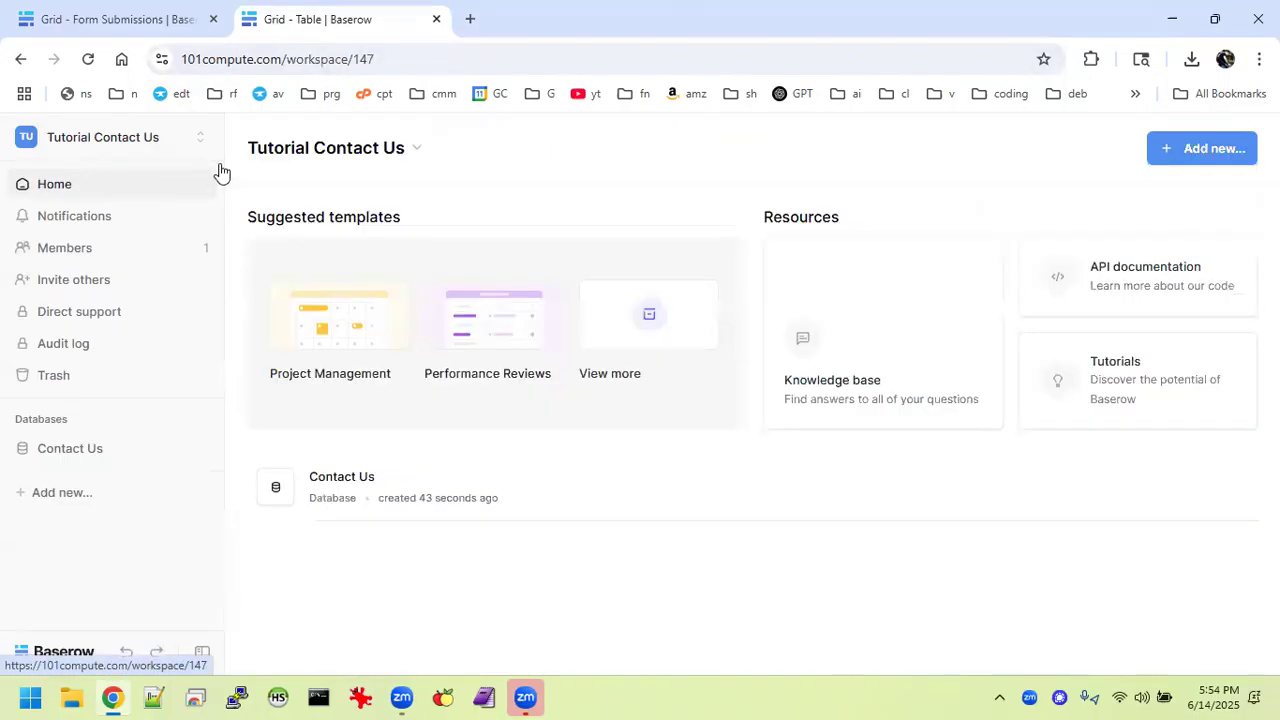
left_click(416, 148)
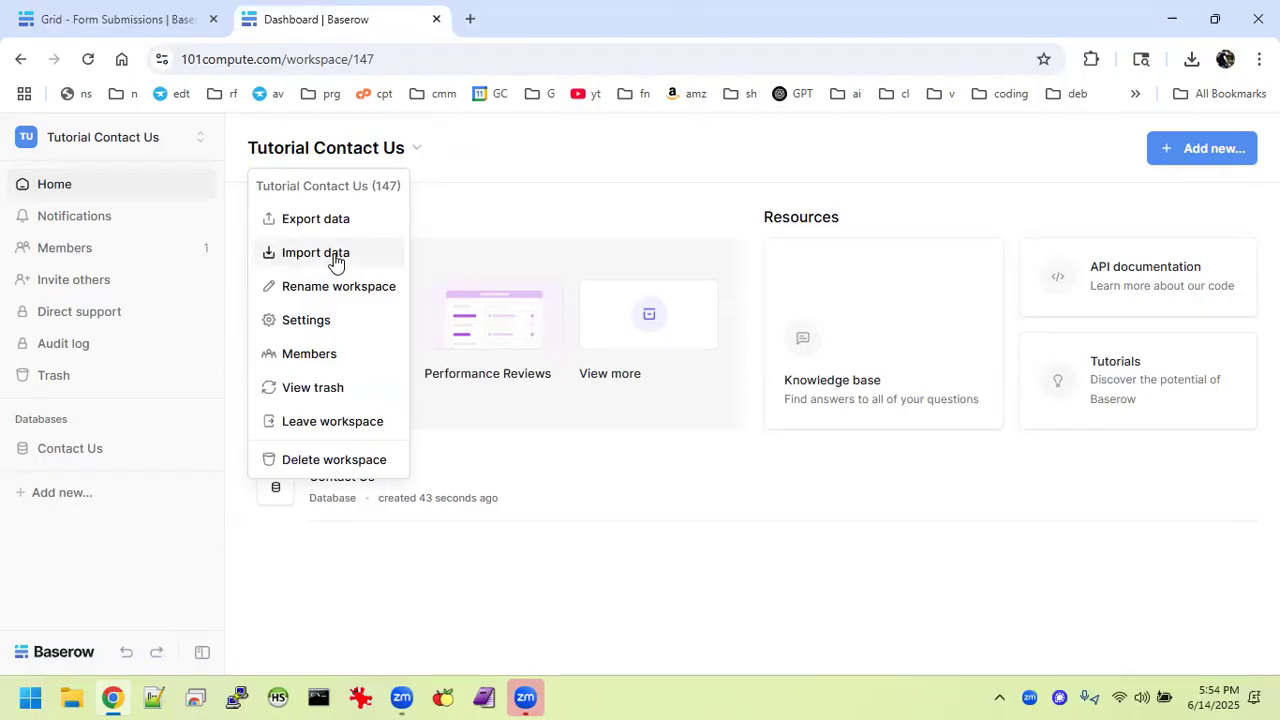
left_click(326, 567)
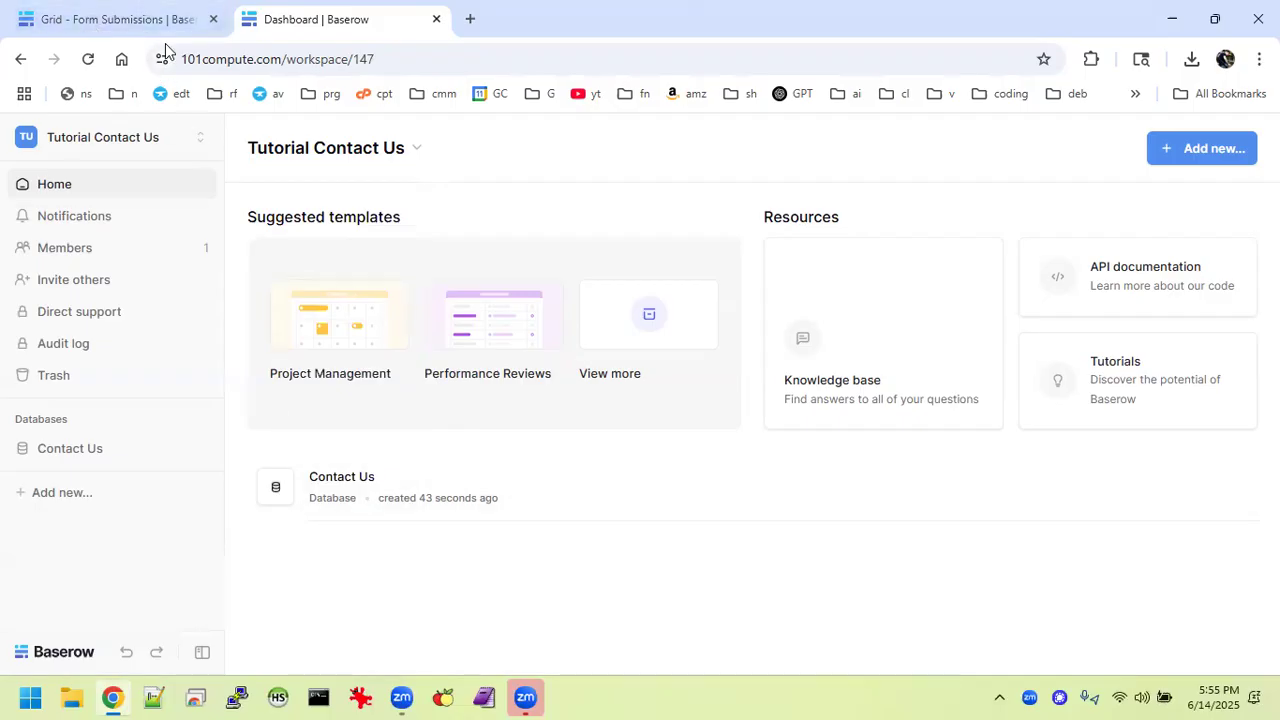
Open the Contact Us database's Table, then return to Form Submissions and open its view options.
left_click(80, 448)
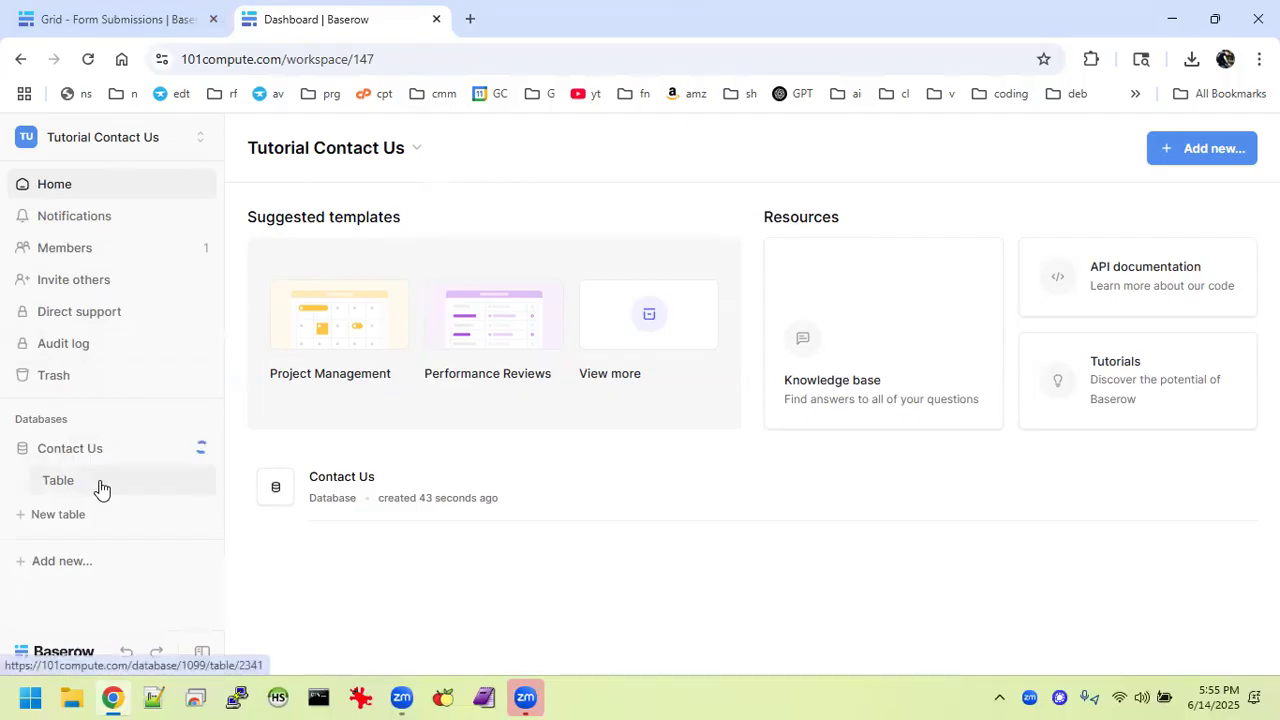
left_click(98, 486)
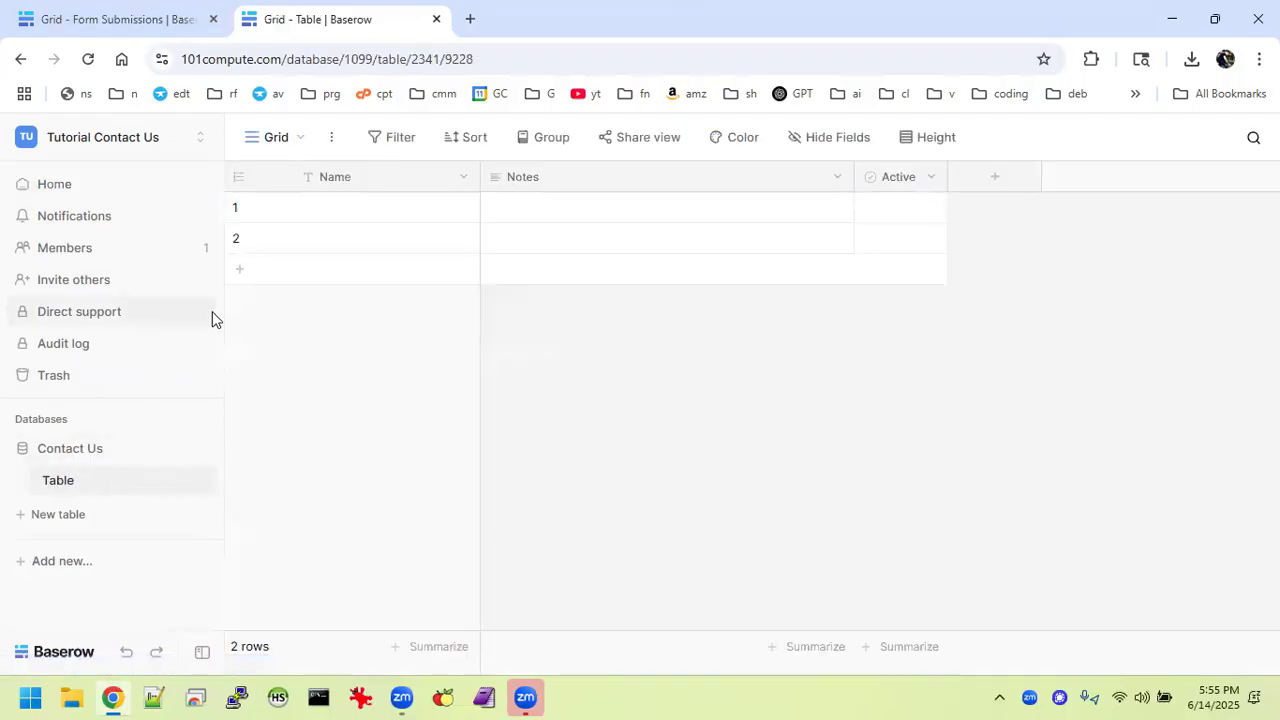
left_click(137, 28)
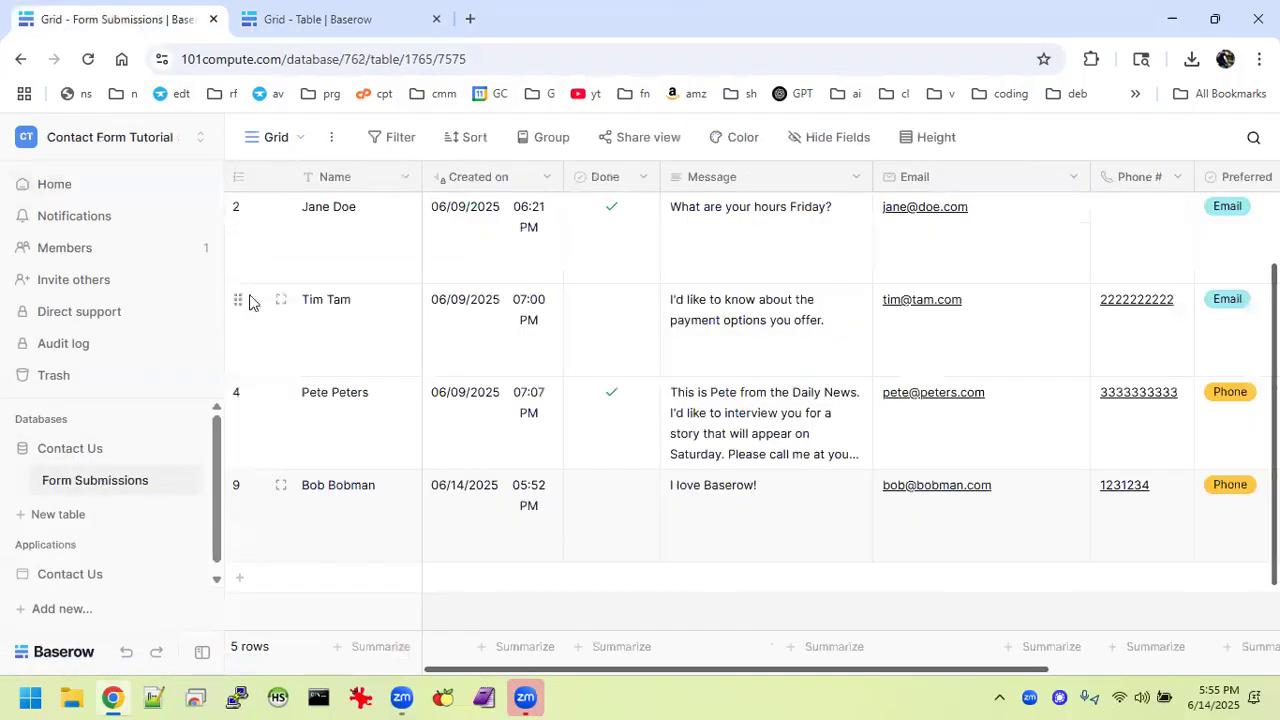
scroll(367, 428, "up", 1)
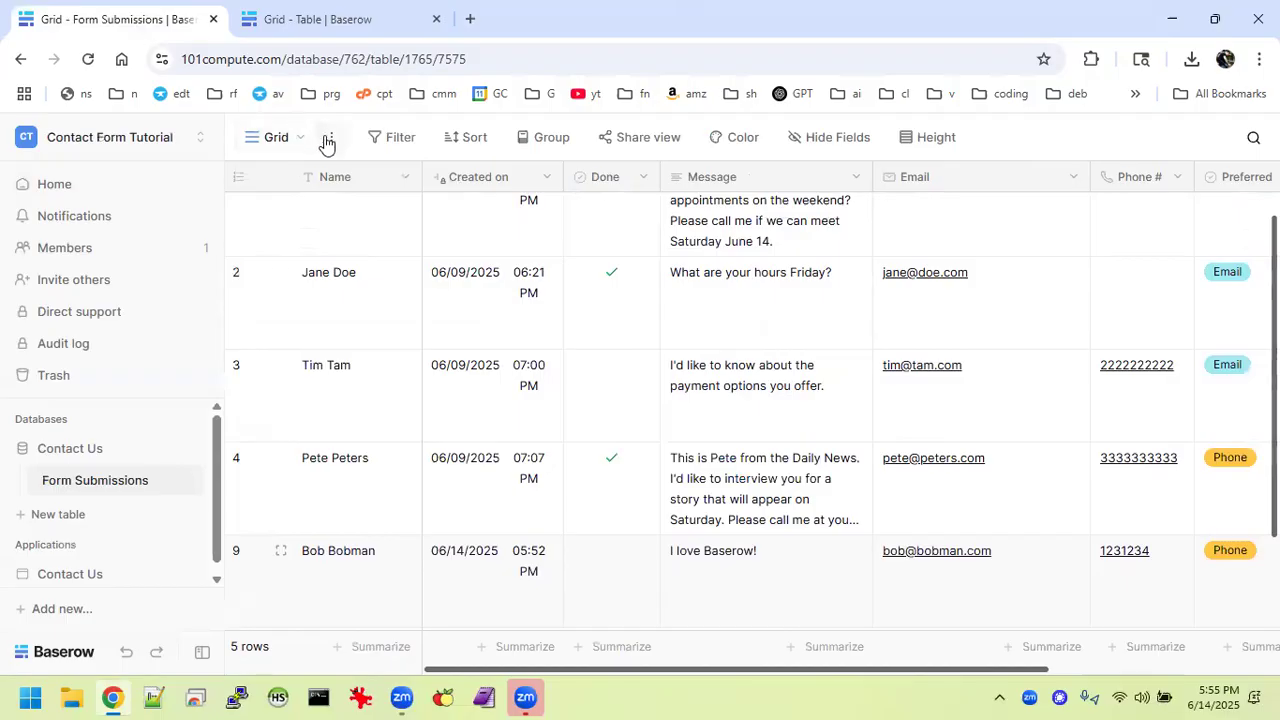
scroll(340, 305, "up", 1)
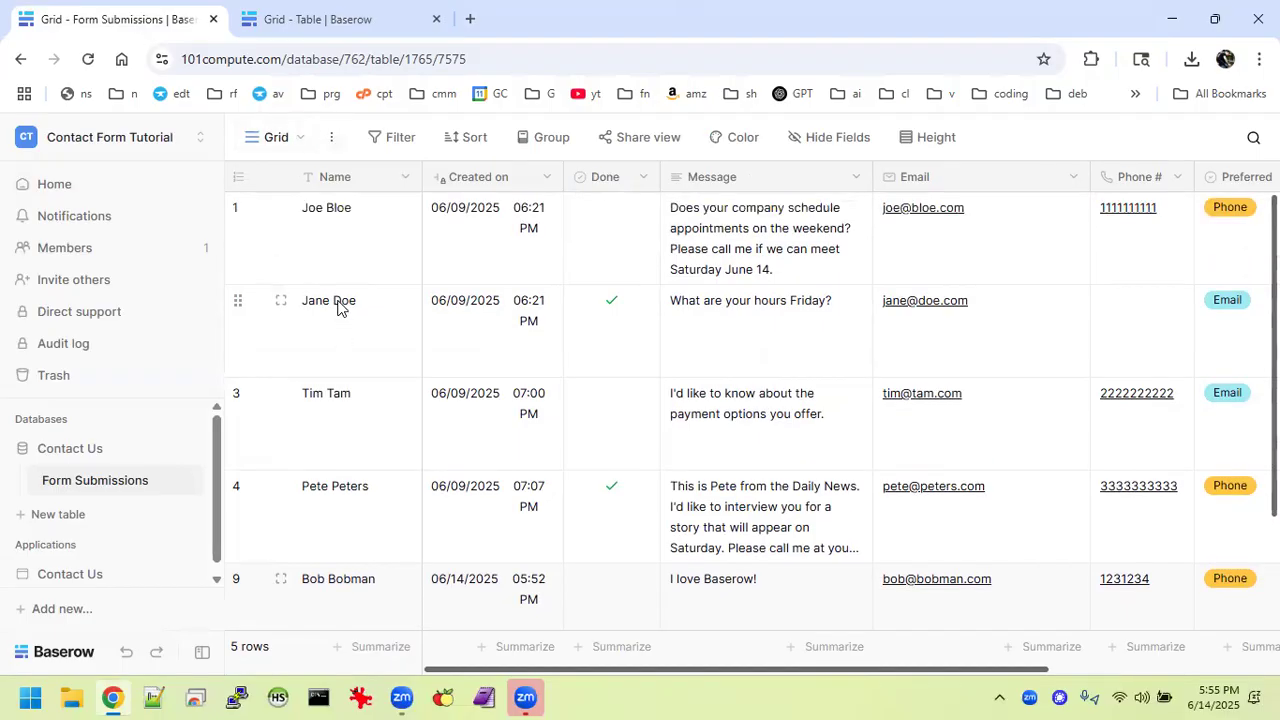
left_click(337, 144)
Export the grid view as CSV, saving over 'export - Form Submissions - Grid.csv' in Downloads.
left_click(360, 212)
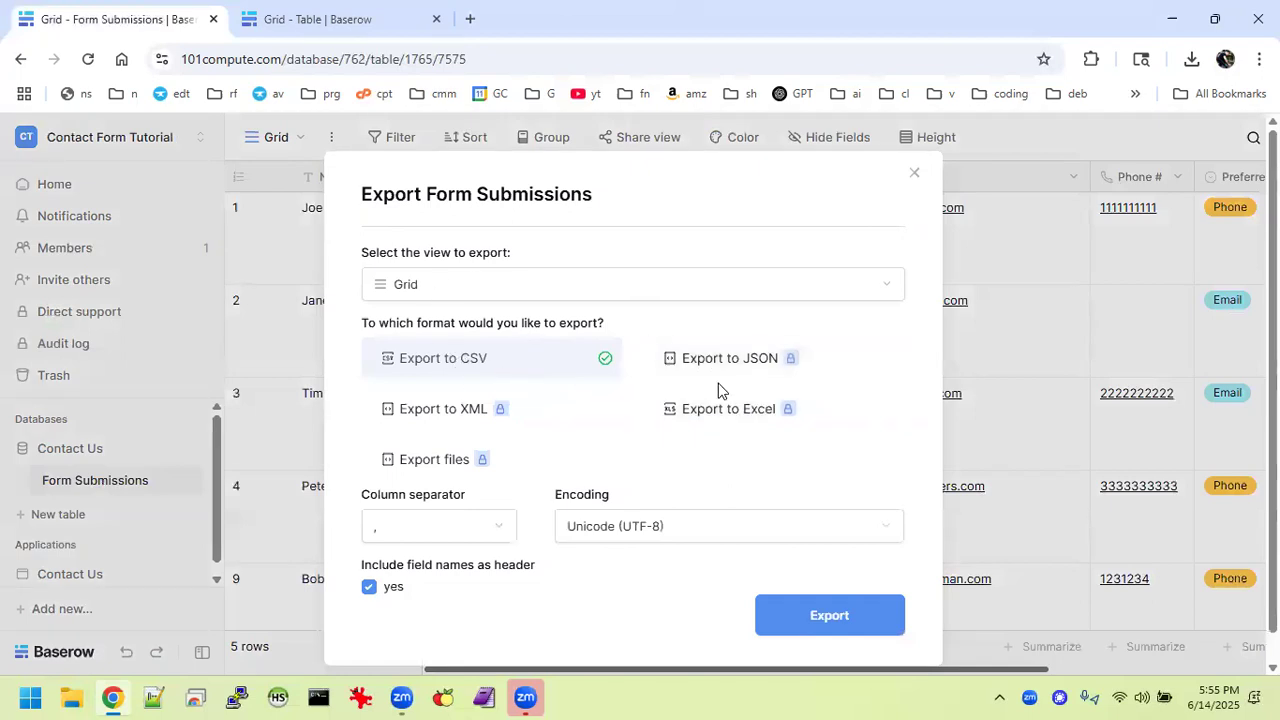
left_click(814, 611)
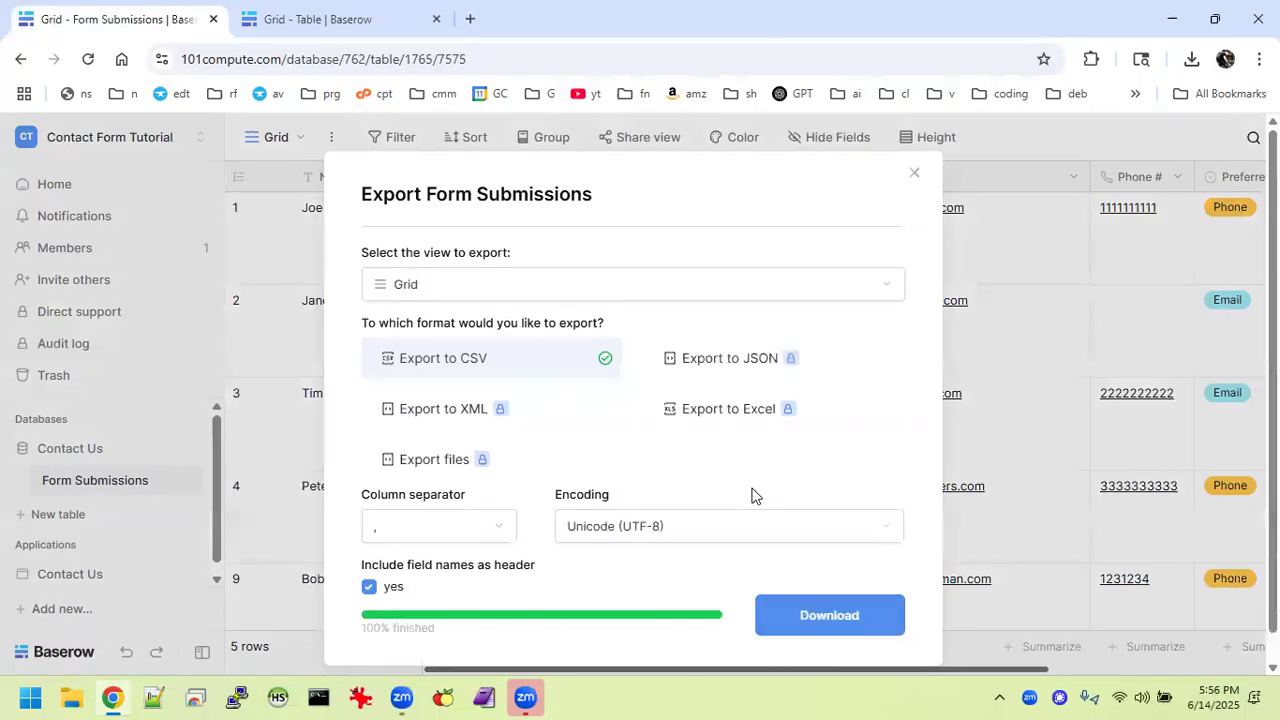
left_click(830, 615)
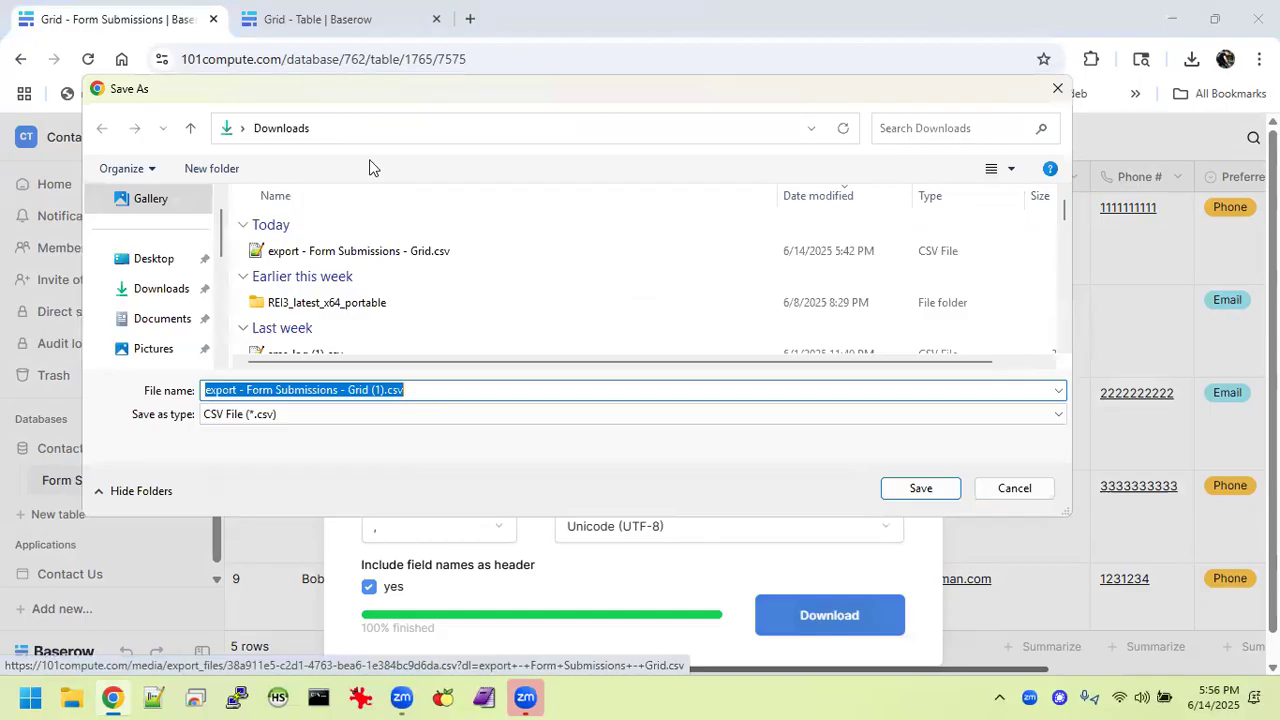
left_click(360, 250)
left_click(360, 250)
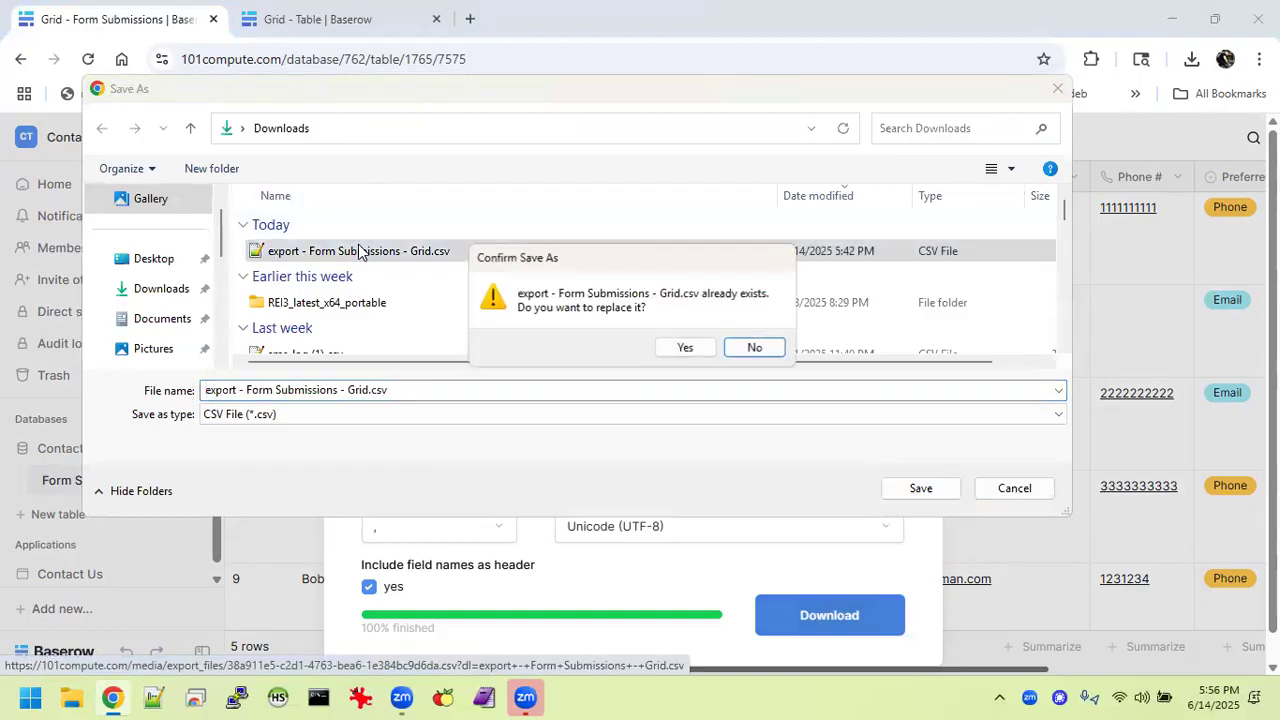
left_click(686, 346)
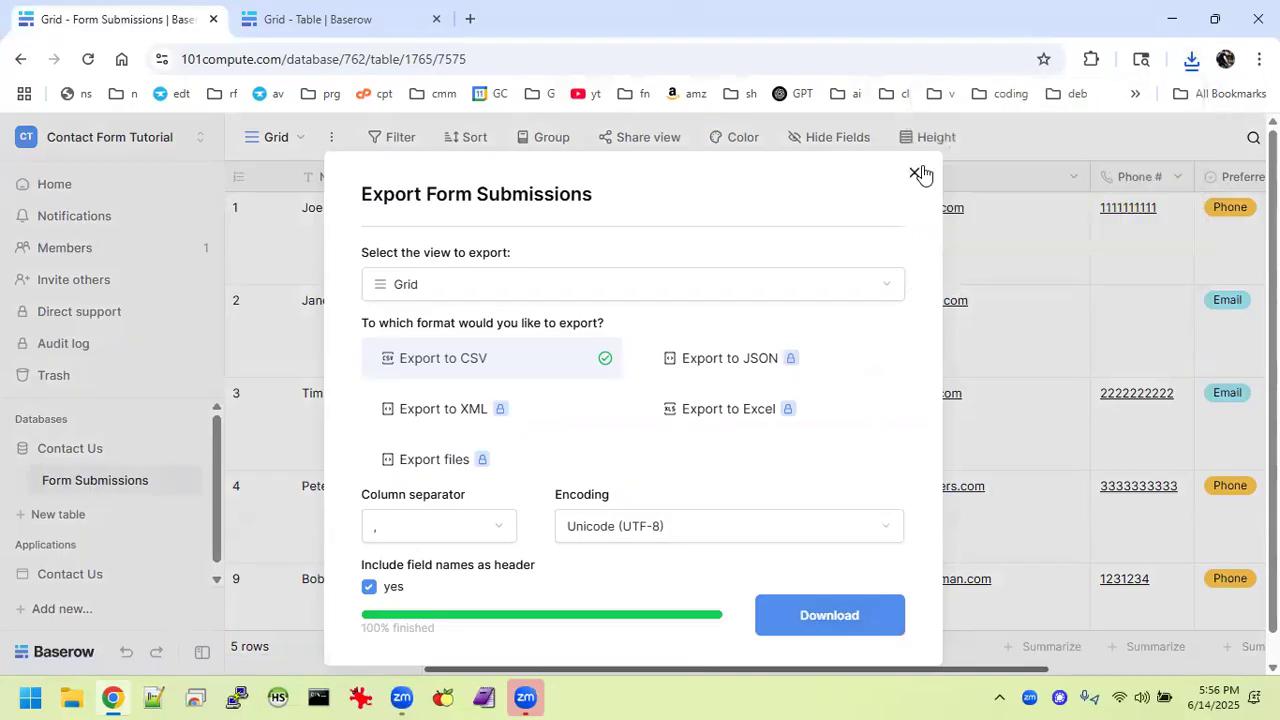
left_click(918, 169)
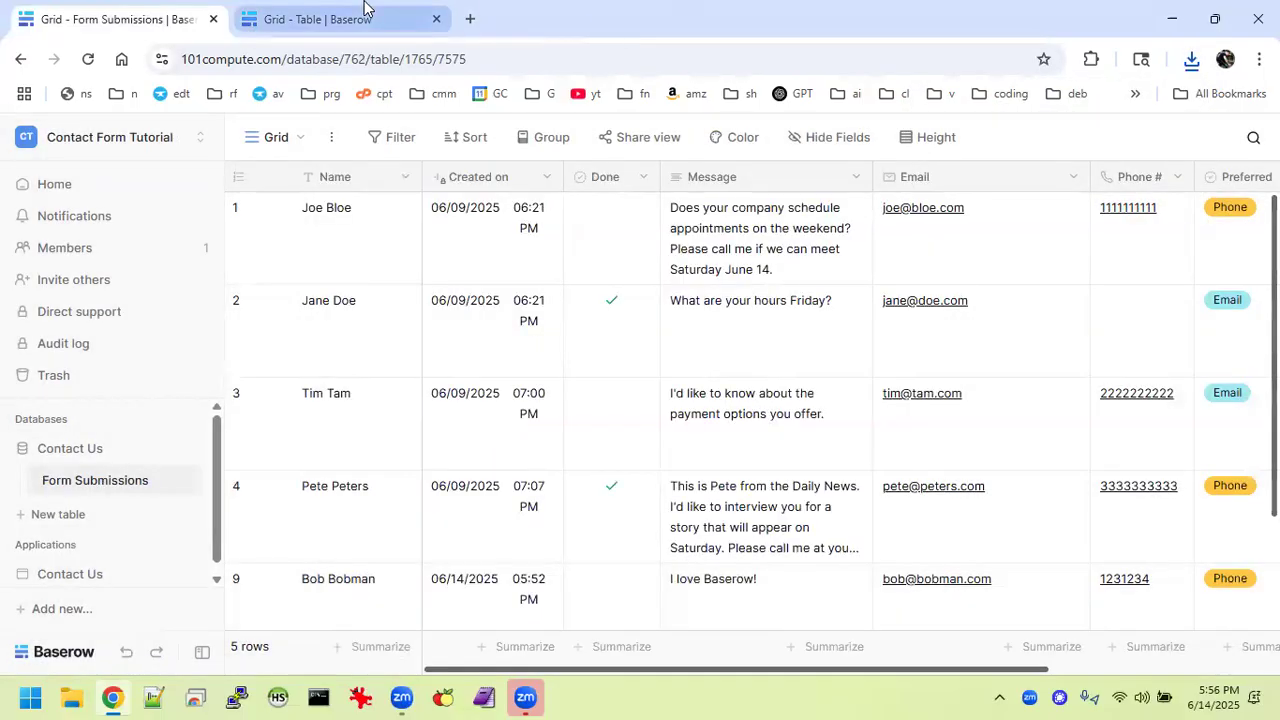
Switch to the Tutorial Contact Us Table grid and open its view options.
left_click(296, 30)
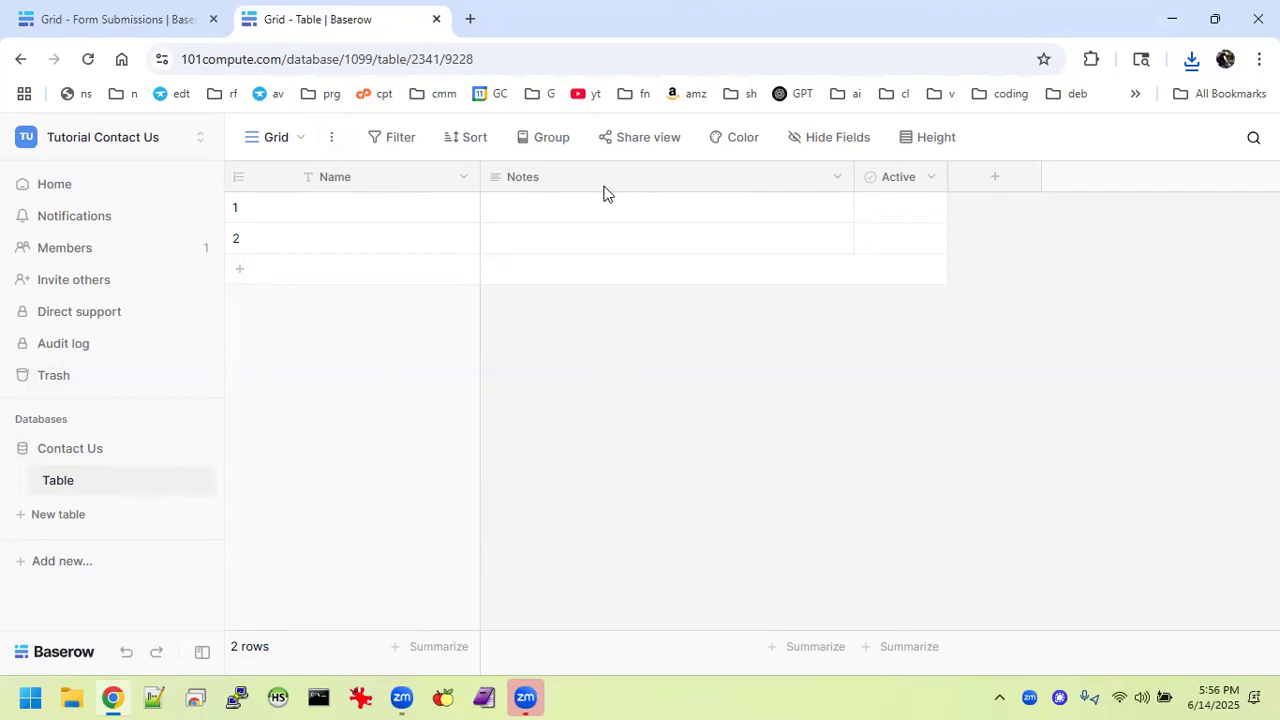
left_click(332, 148)
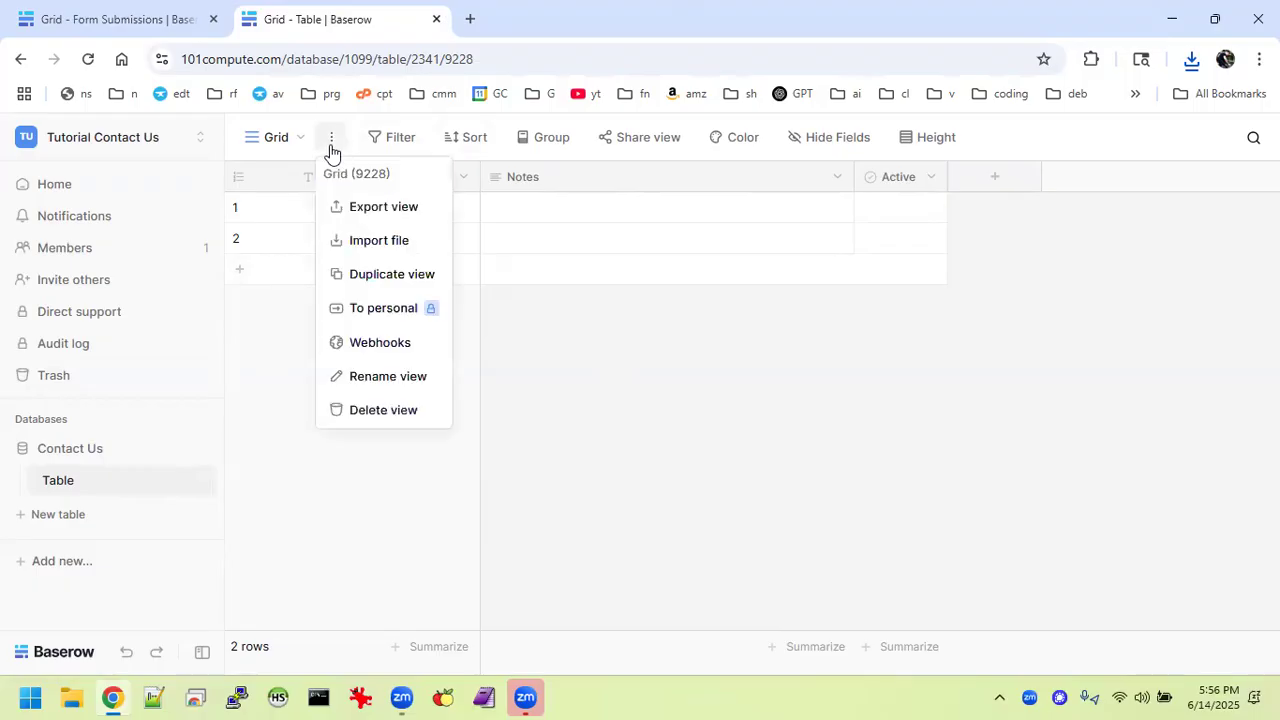
Start a CSV import into the Table using 'export - Form Submissions - Grid.csv' from Downloads.
left_click(395, 245)
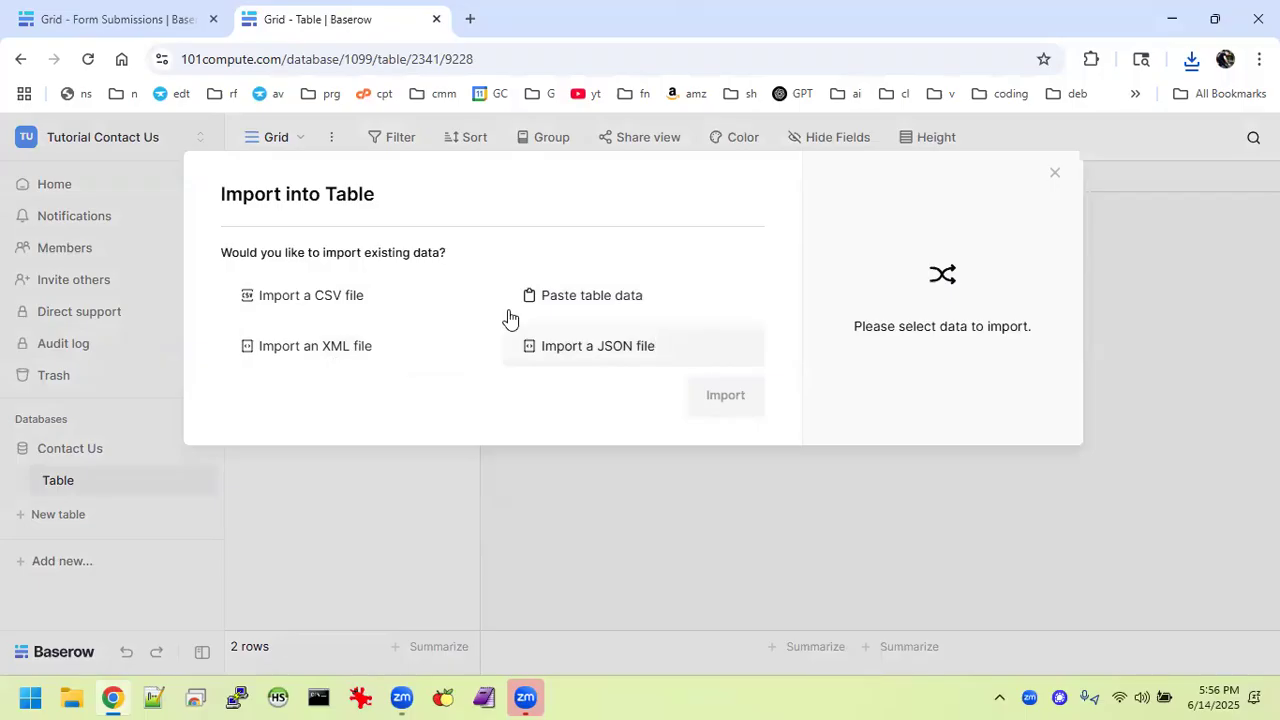
left_click(371, 313)
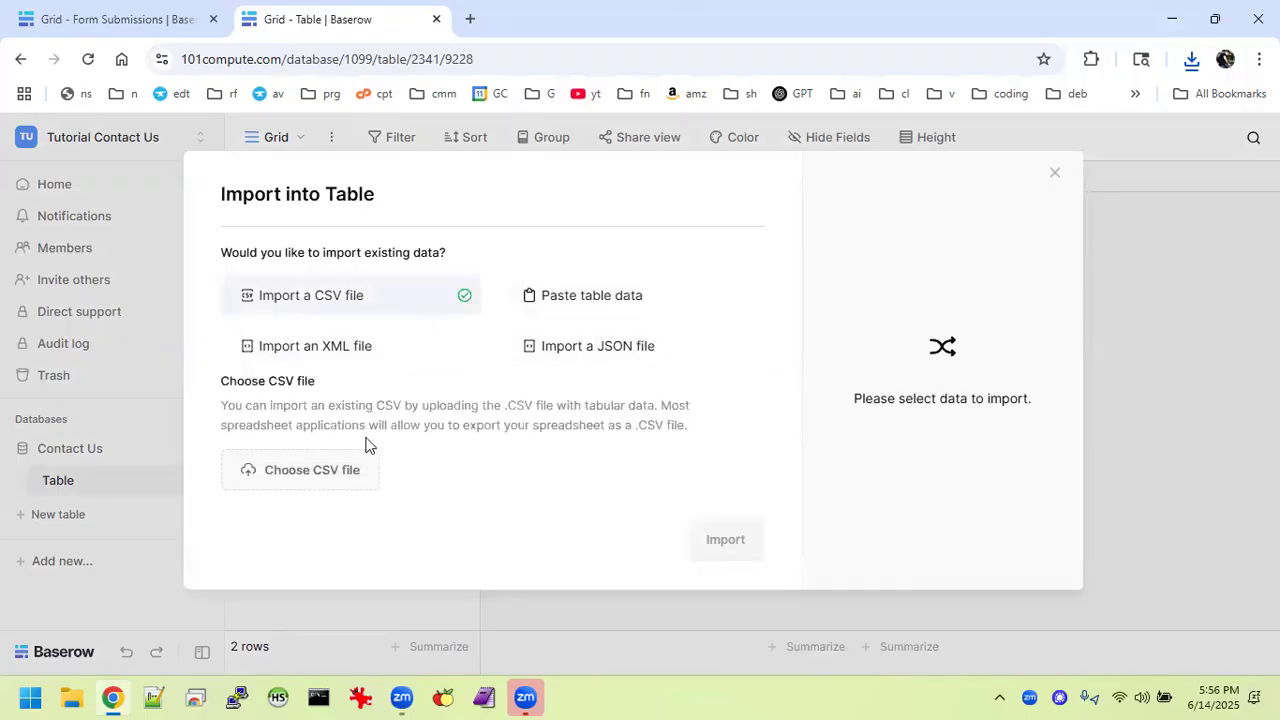
left_click(343, 460)
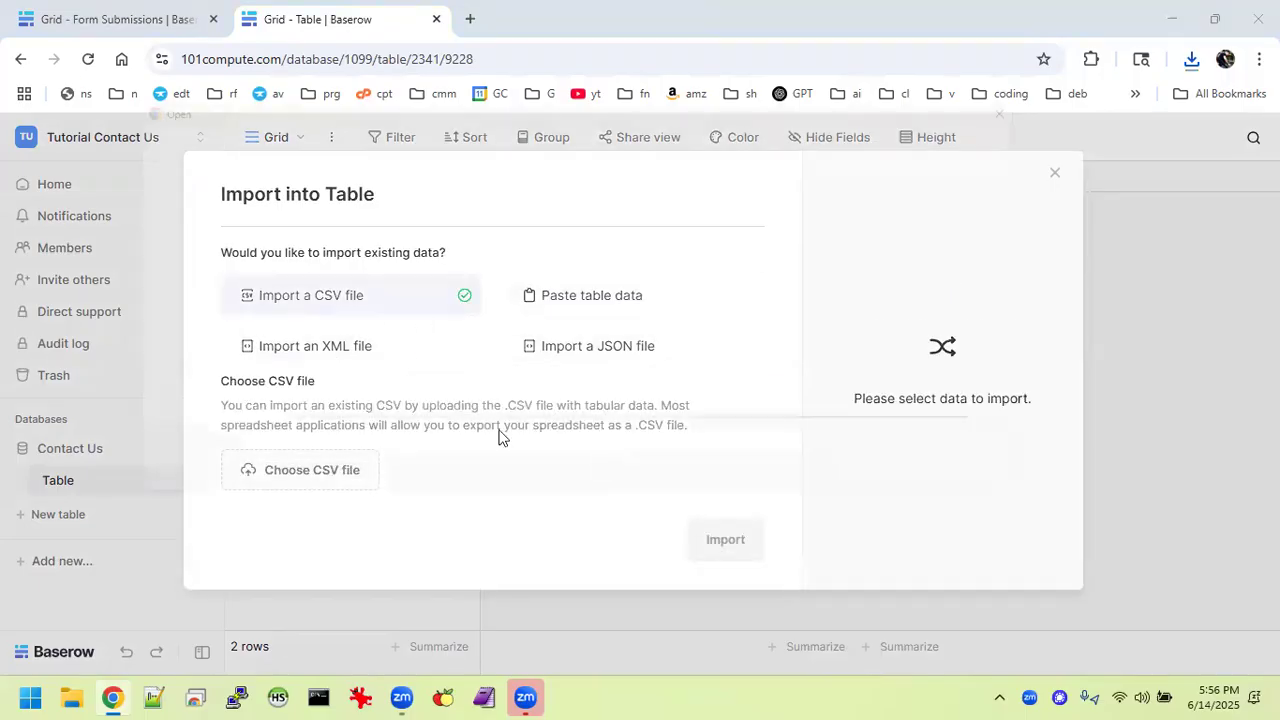
left_click(450, 255)
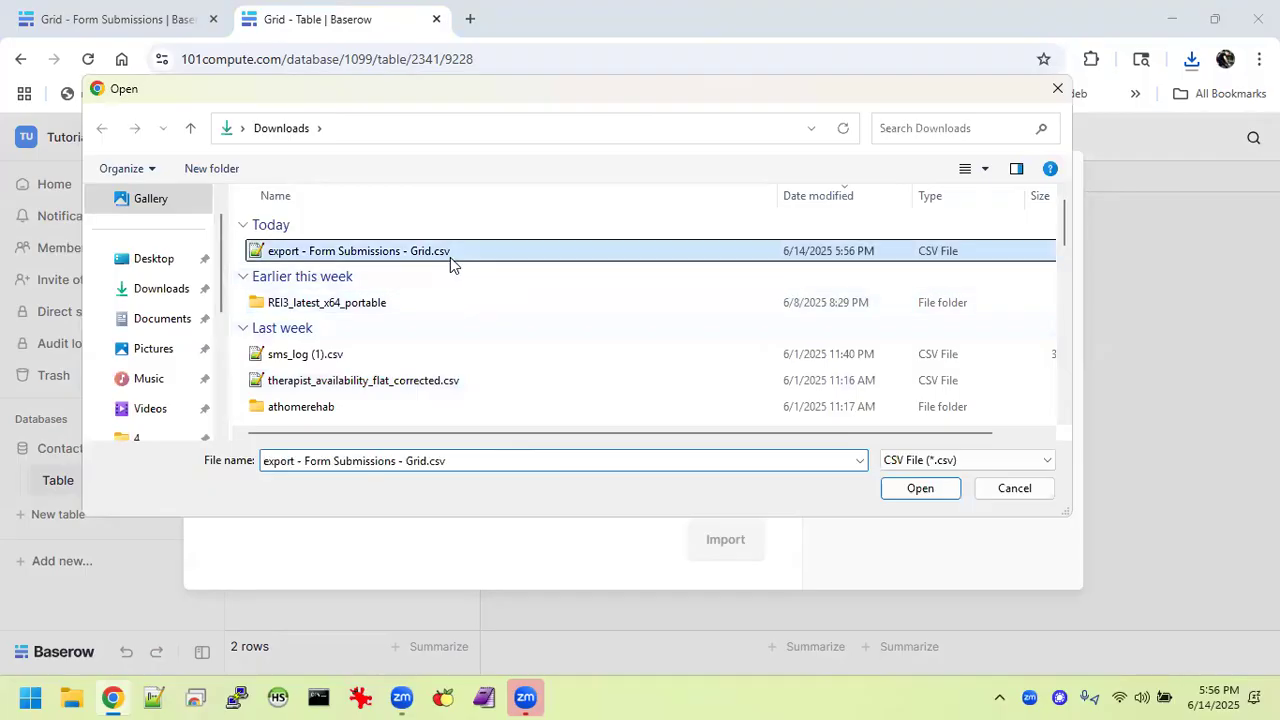
double_click(450, 257)
Scroll through the loaded CSV's import preview and field mapping panel.
scroll(677, 500, "down", 1)
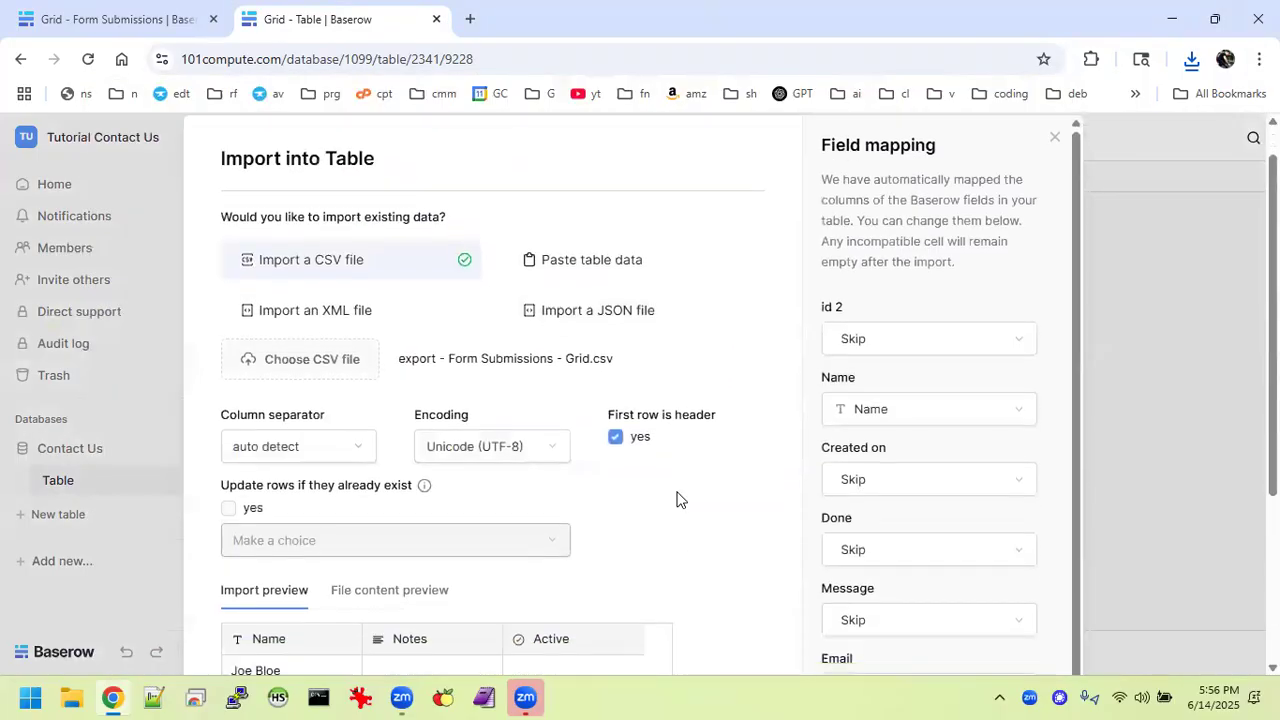
scroll(677, 500, "down", 3)
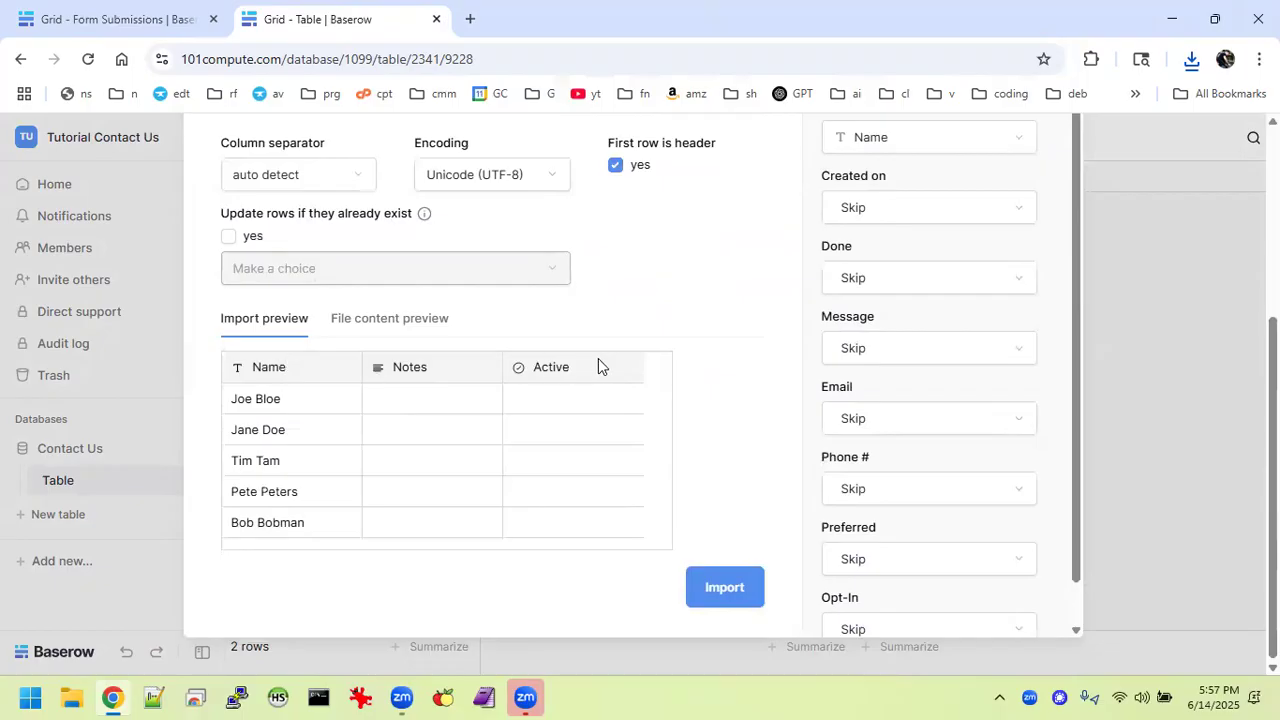
scroll(820, 258, "up", 1)
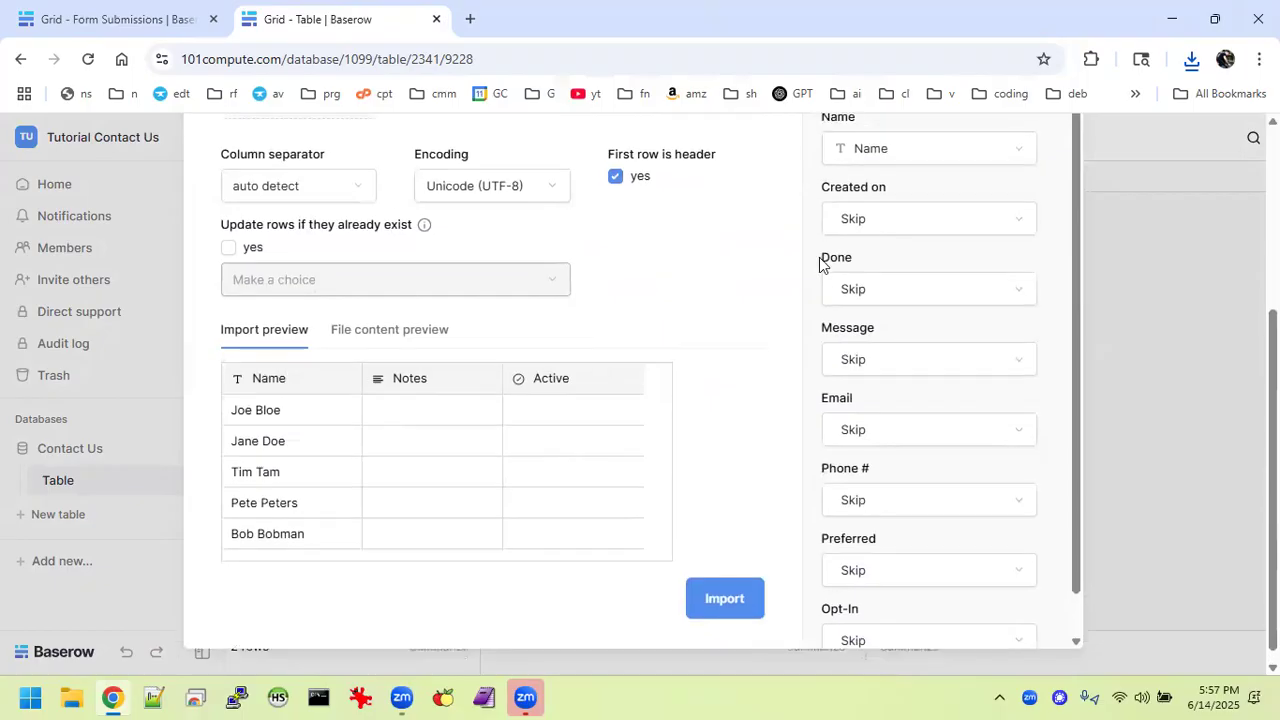
scroll(819, 262, "up", 2)
scroll(949, 266, "up", 2)
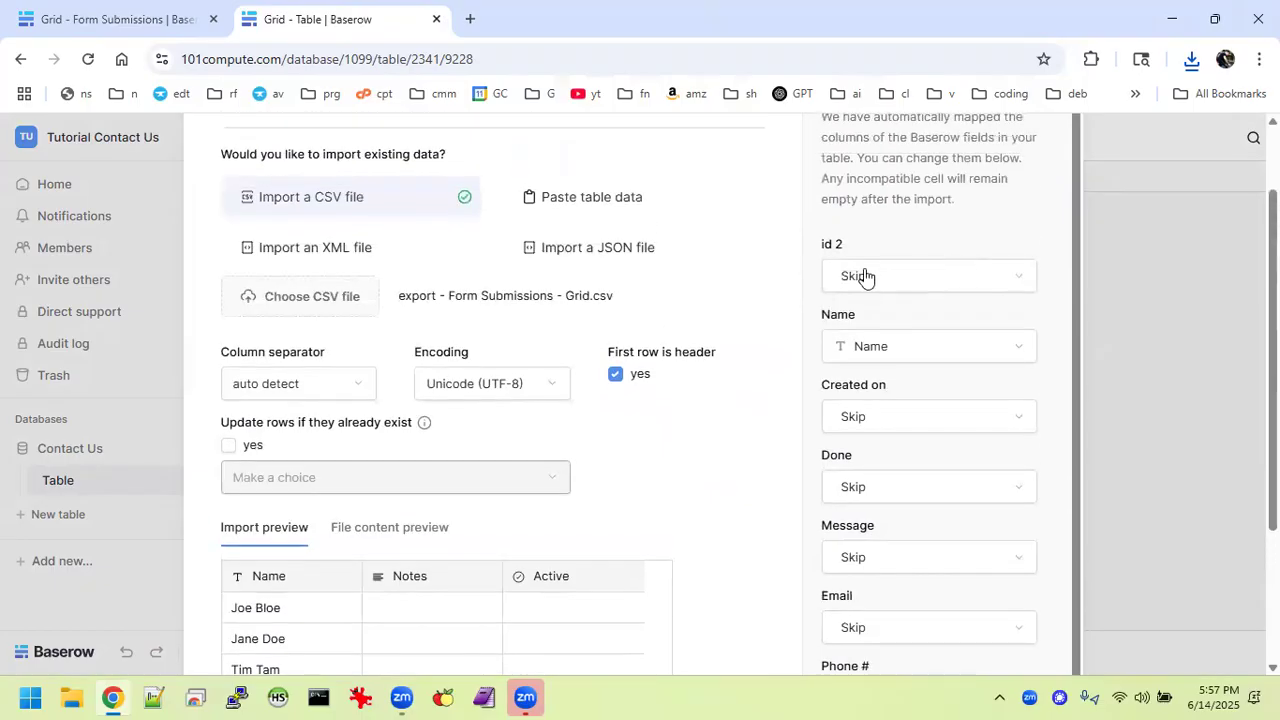
scroll(871, 337, "down", 1)
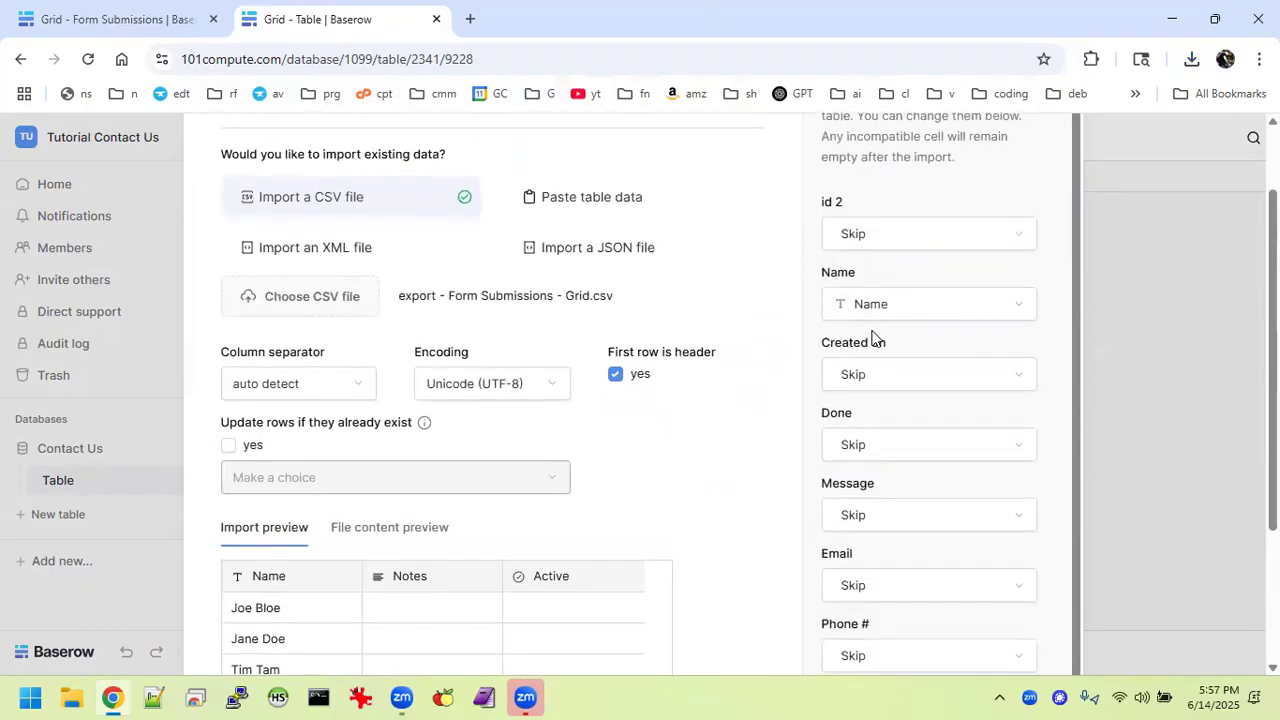
scroll(871, 337, "down", 4)
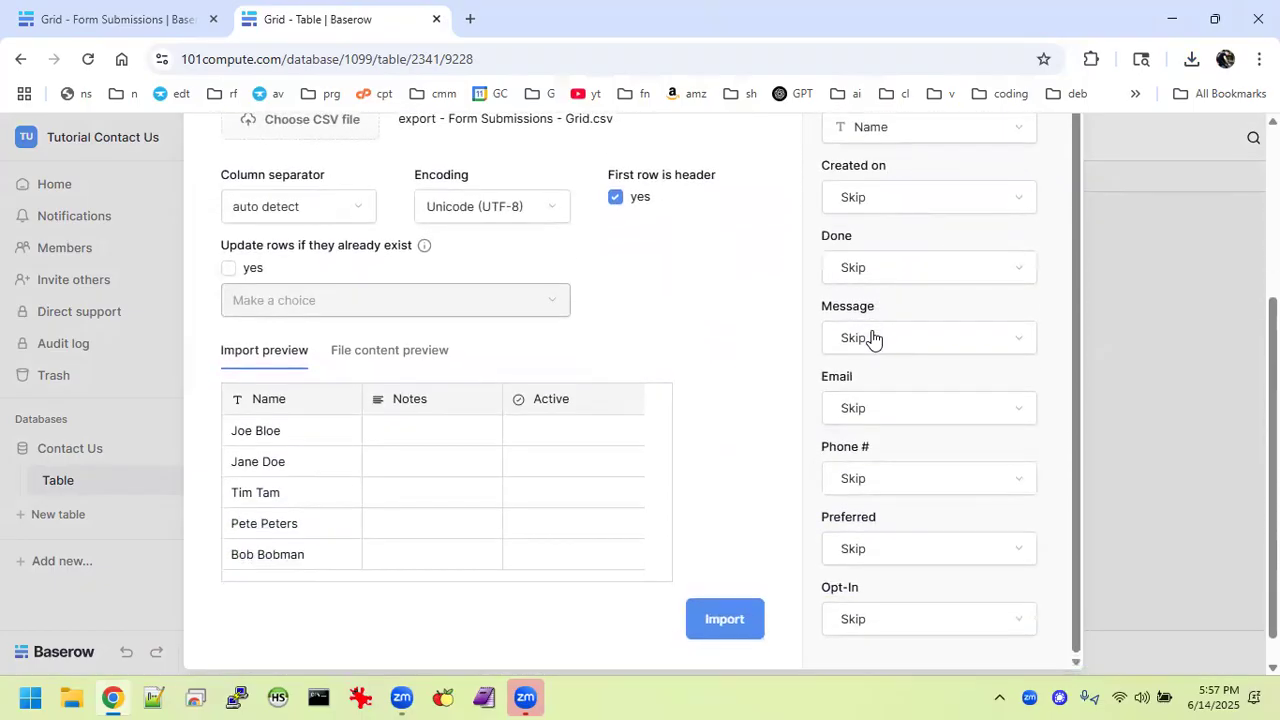
scroll(871, 337, "down", 1)
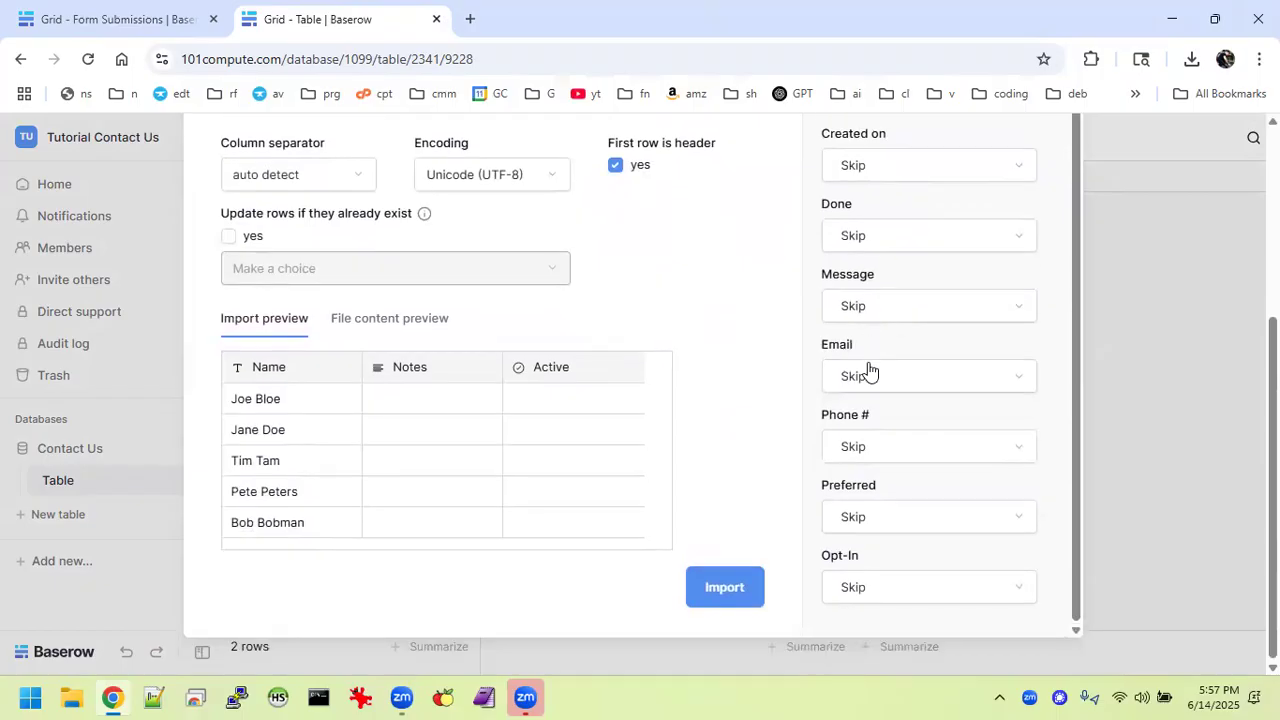
scroll(868, 370, "up", 1)
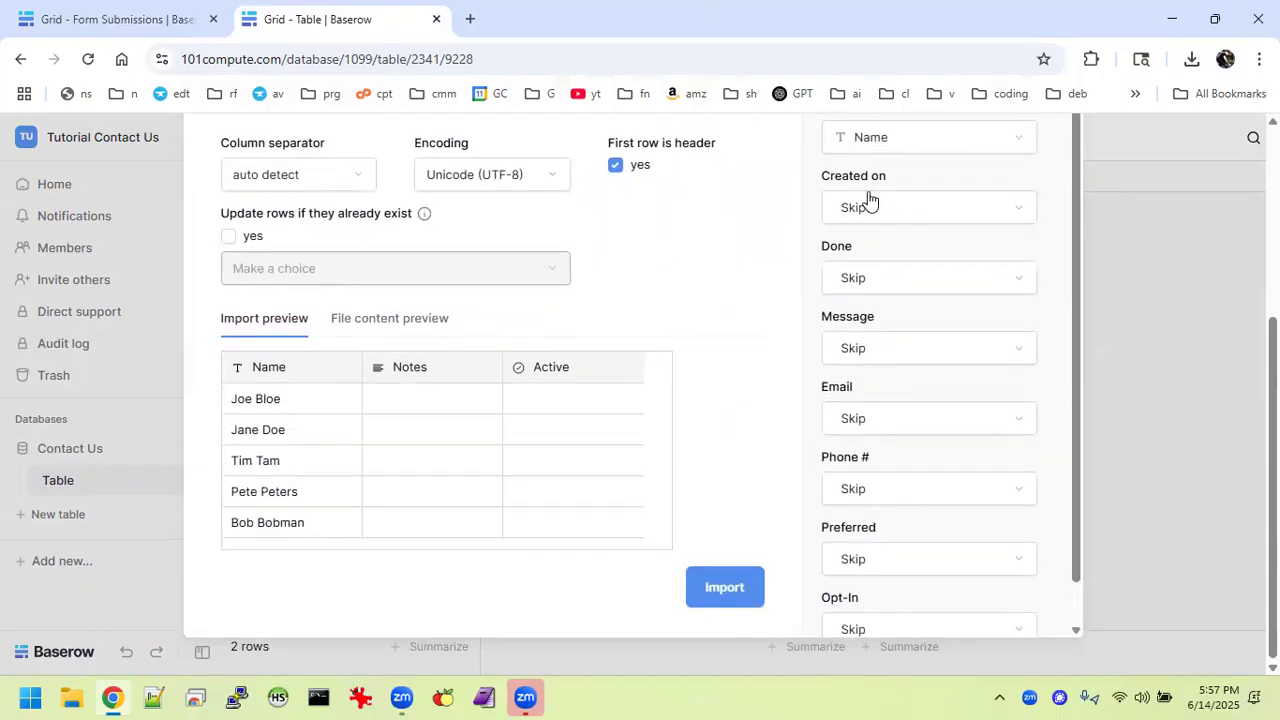
Map the Created on column to the Notes field and review the five-row preview.
left_click(915, 207)
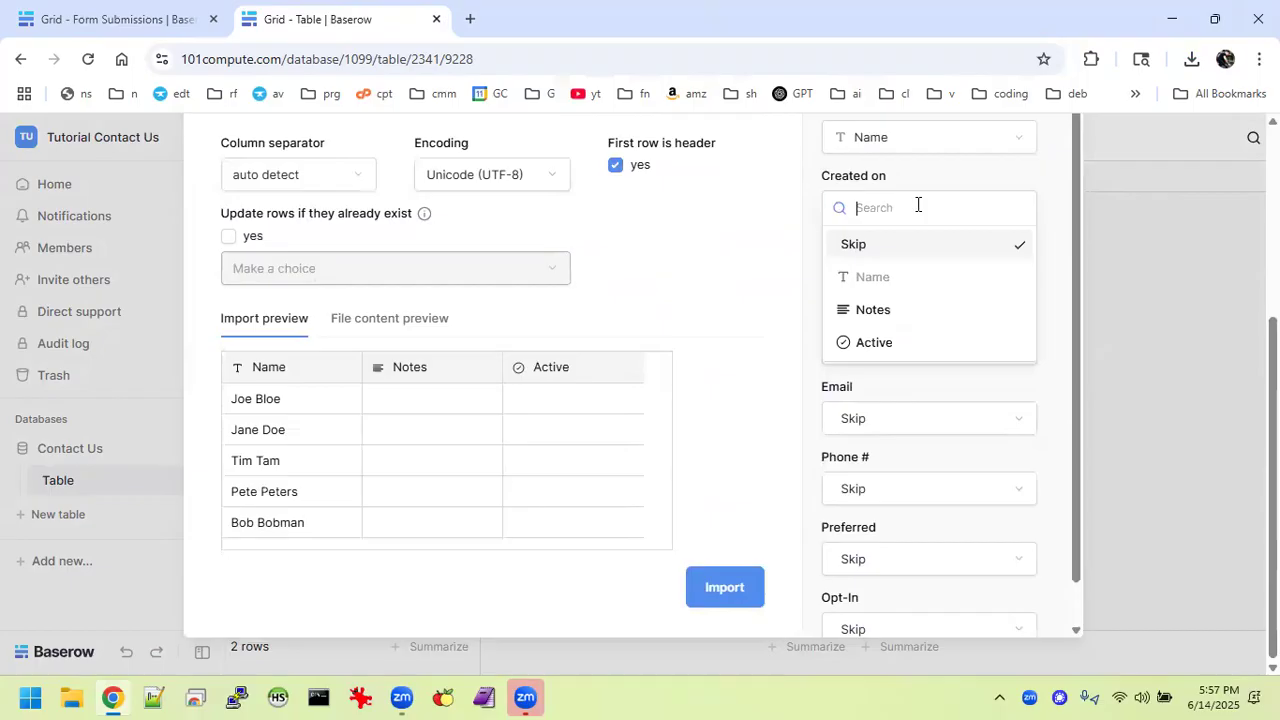
left_click(860, 313)
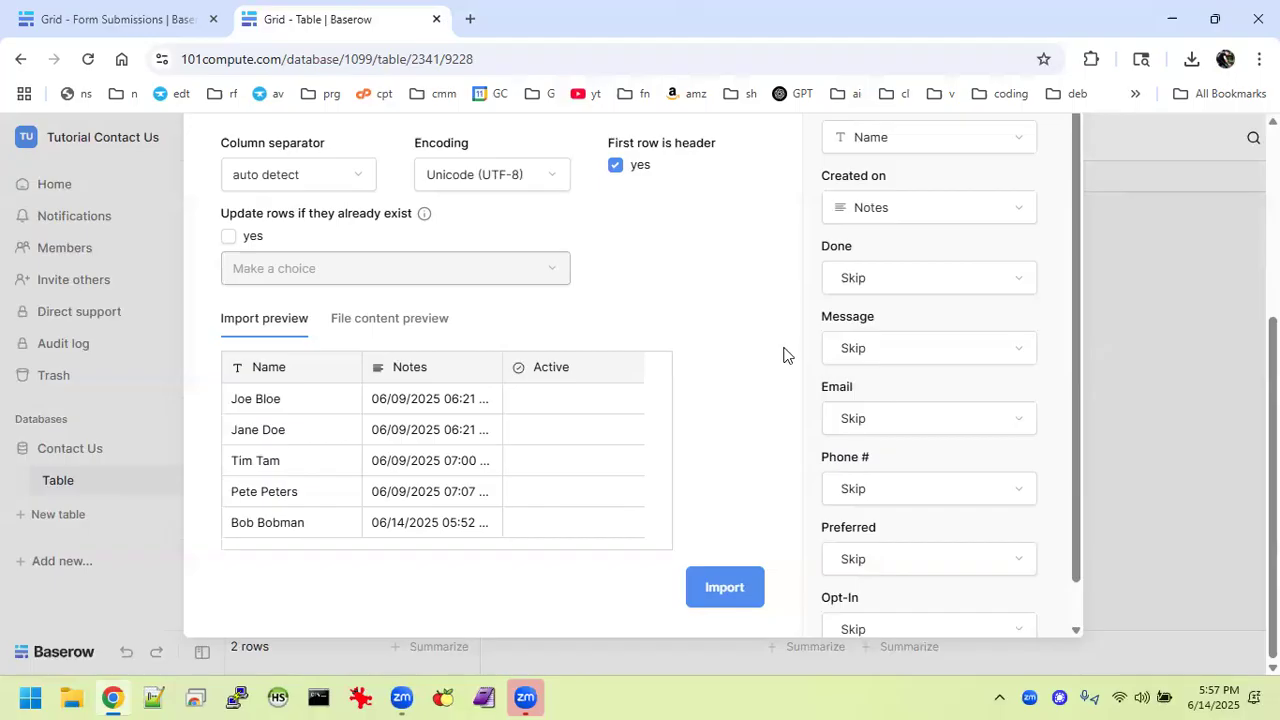
scroll(766, 318, "up", 2)
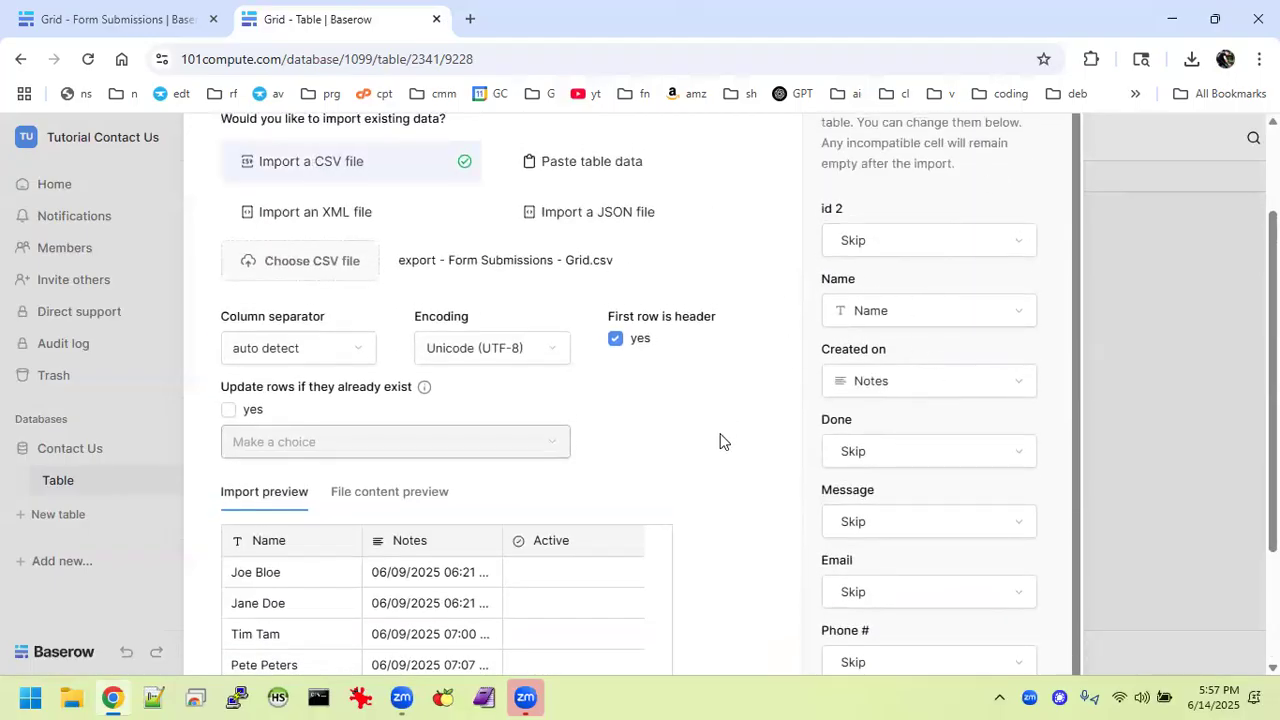
scroll(720, 441, "down", 1)
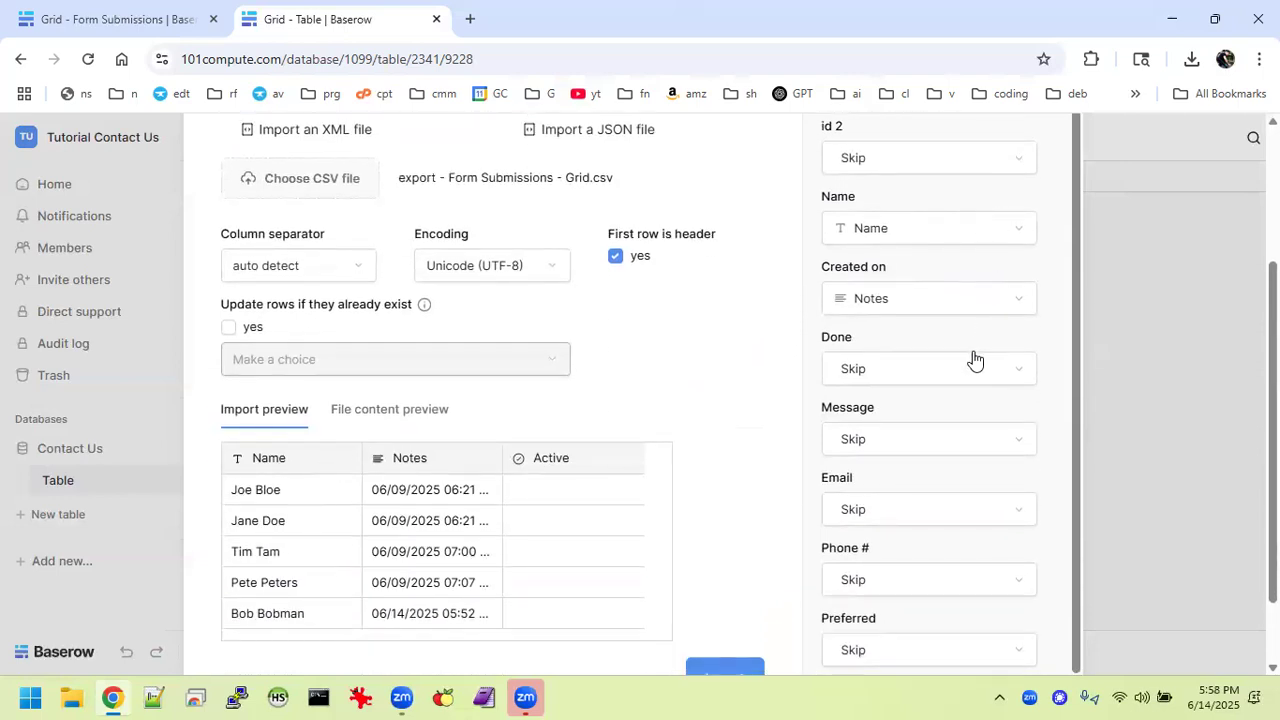
scroll(832, 330, "up", 3)
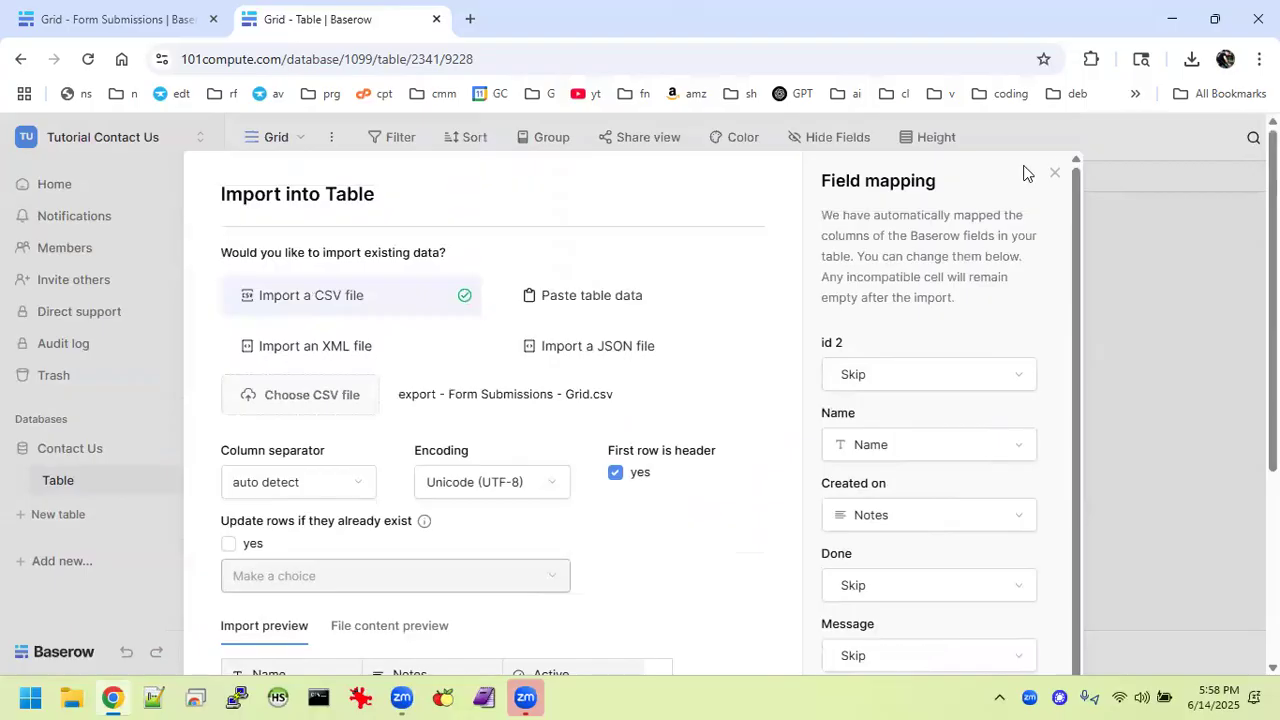
Abandon the import into Table and start a new 'Form Submissions' table built from a CSV file.
left_click(1055, 173)
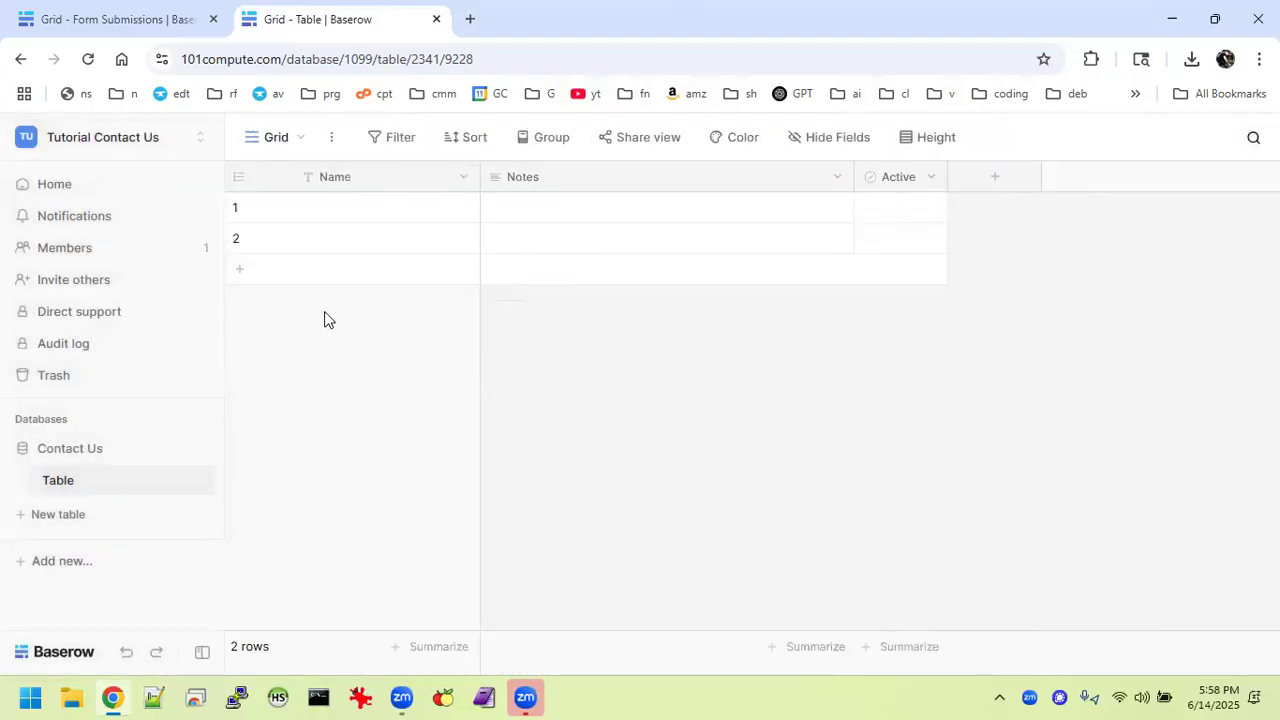
left_click(62, 514)
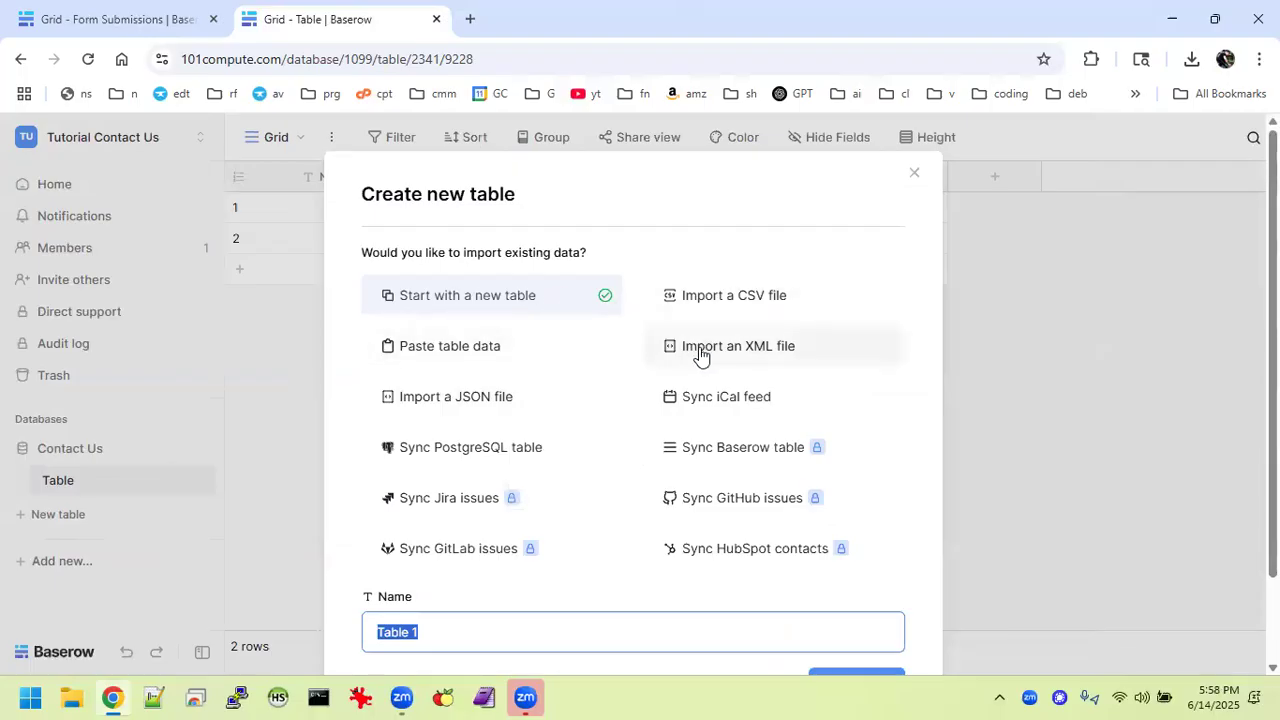
type("Form")
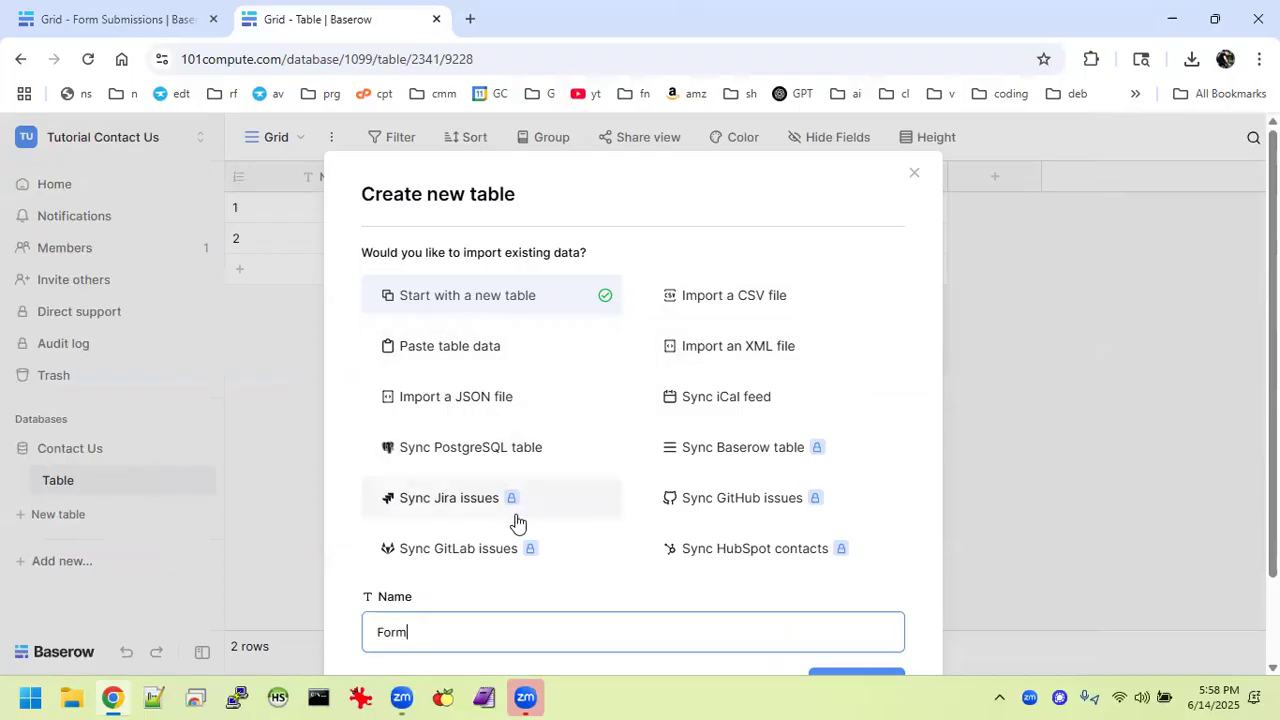
type(" Submissions")
left_click(737, 289)
scroll(686, 400, "down", 3)
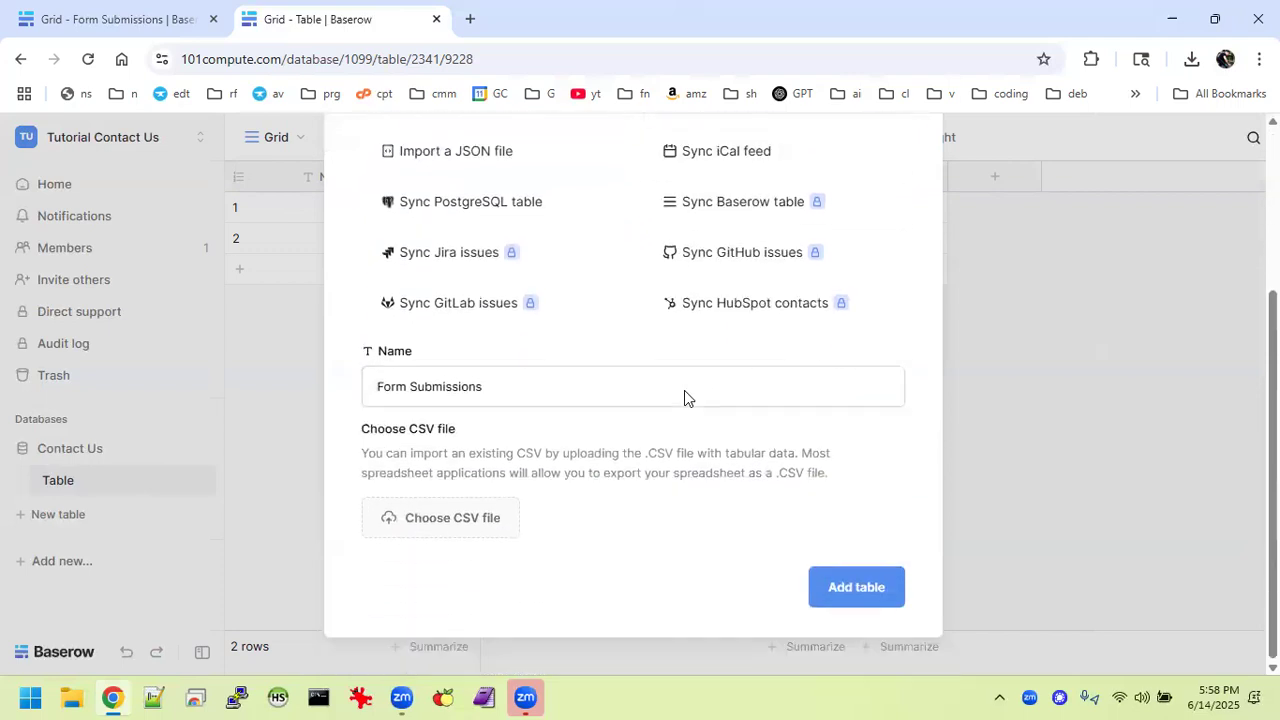
Load 'export - Form Submissions - Grid.csv' from Downloads and review its preview columns, id 2 through Opt-In.
left_click(443, 528)
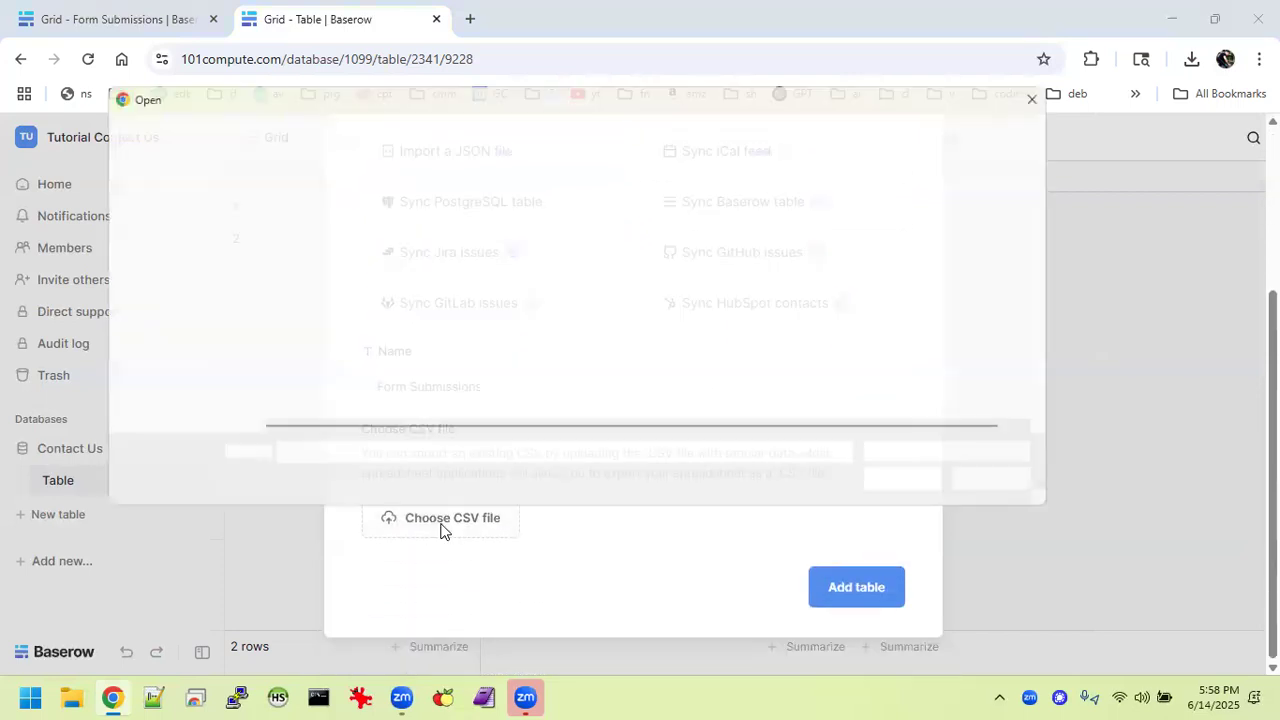
double_click(390, 251)
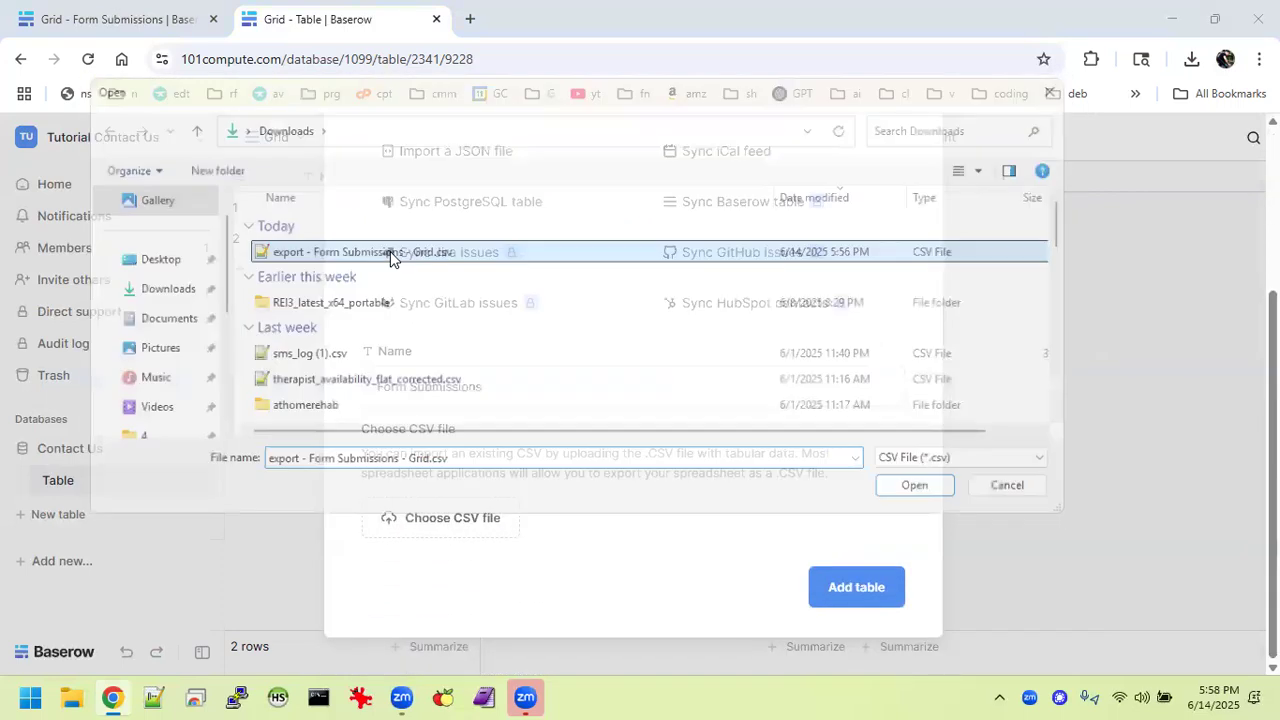
scroll(620, 399, "down", 3)
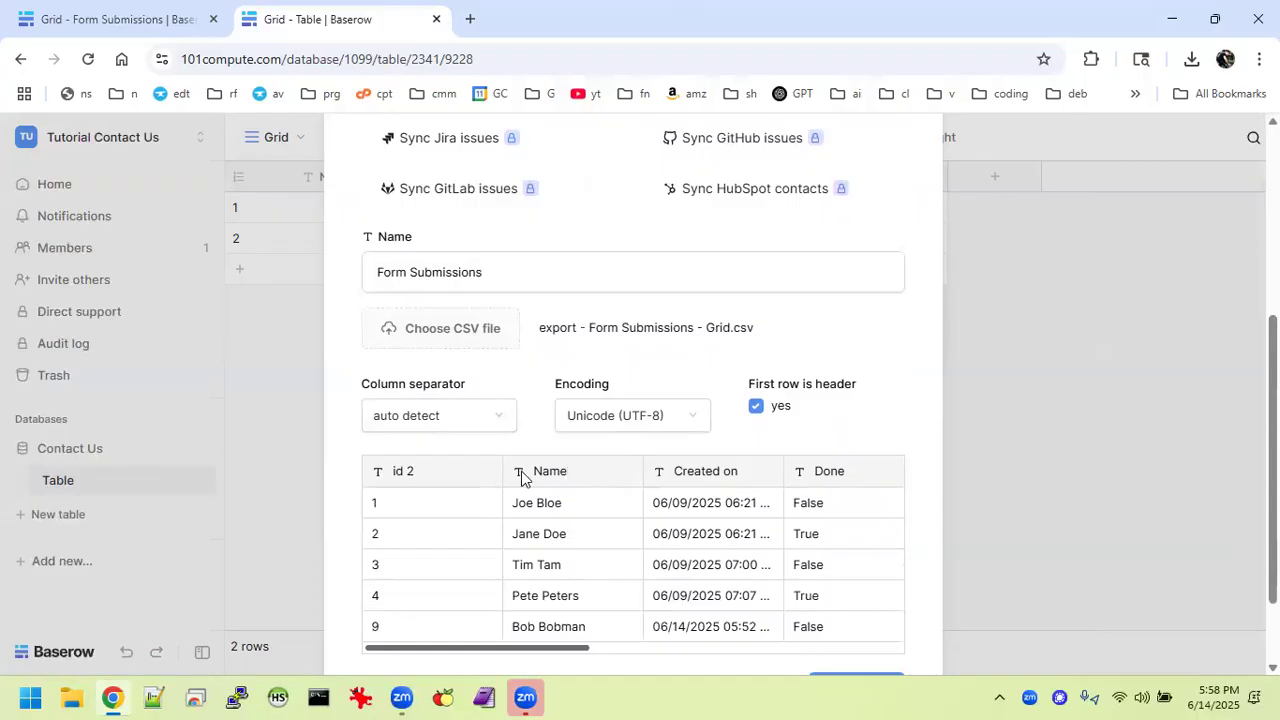
scroll(742, 480, "right", 4)
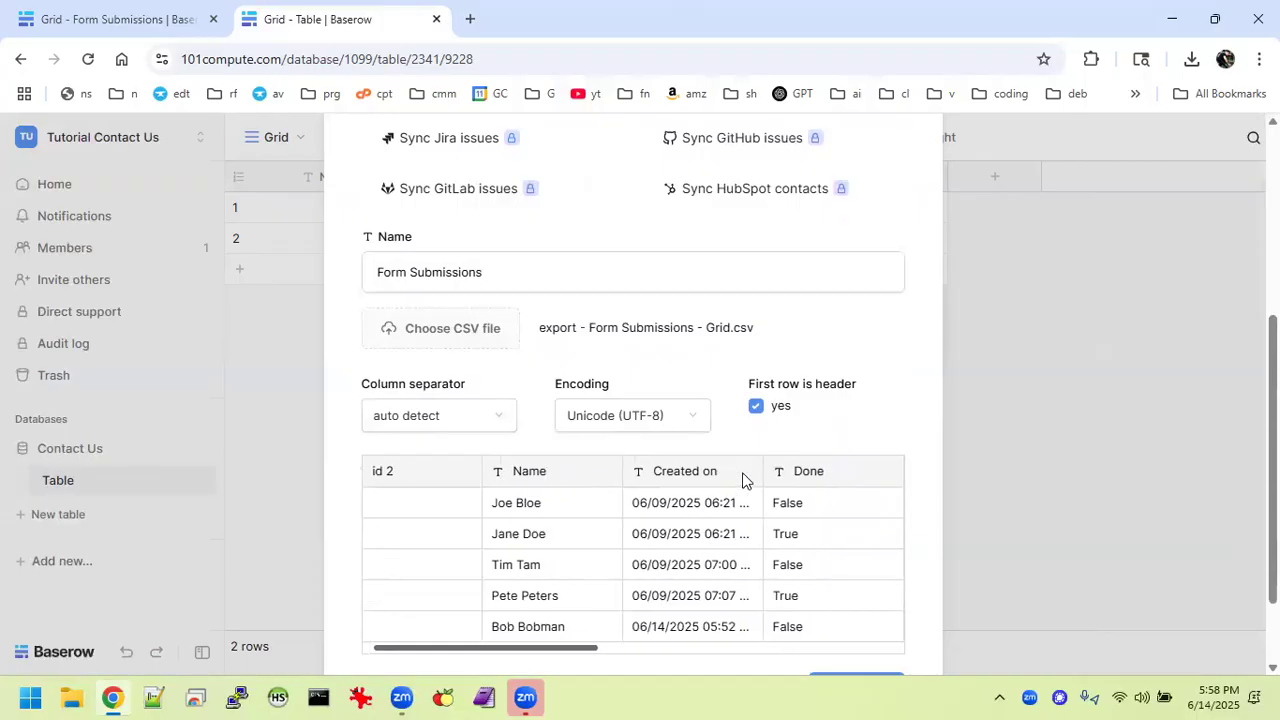
scroll(743, 472, "right", 5)
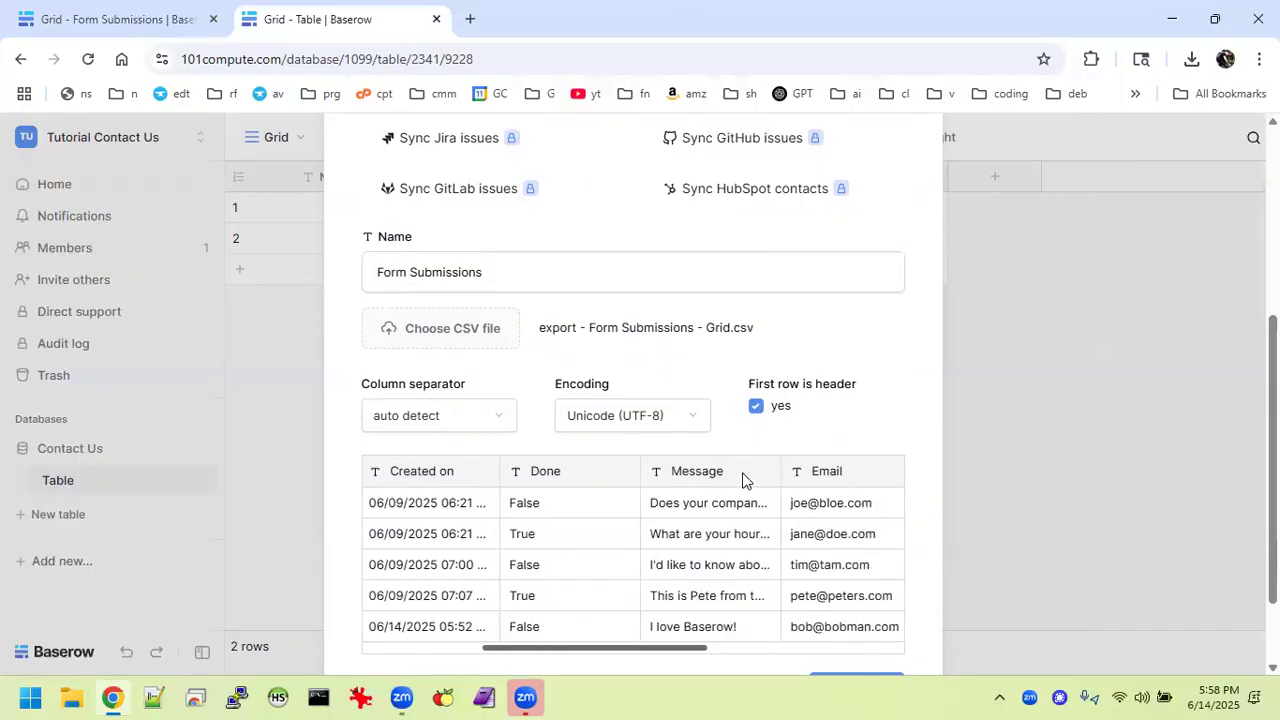
scroll(743, 472, "right", 4)
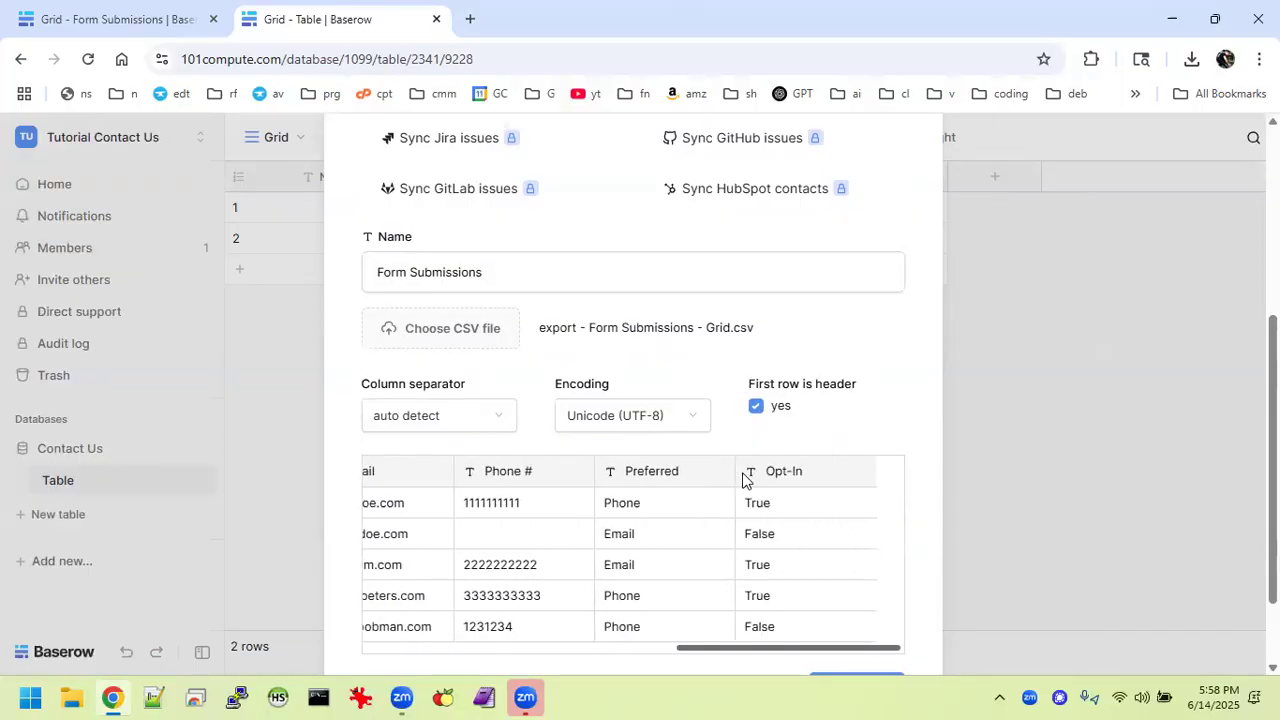
scroll(752, 558, "down", 2)
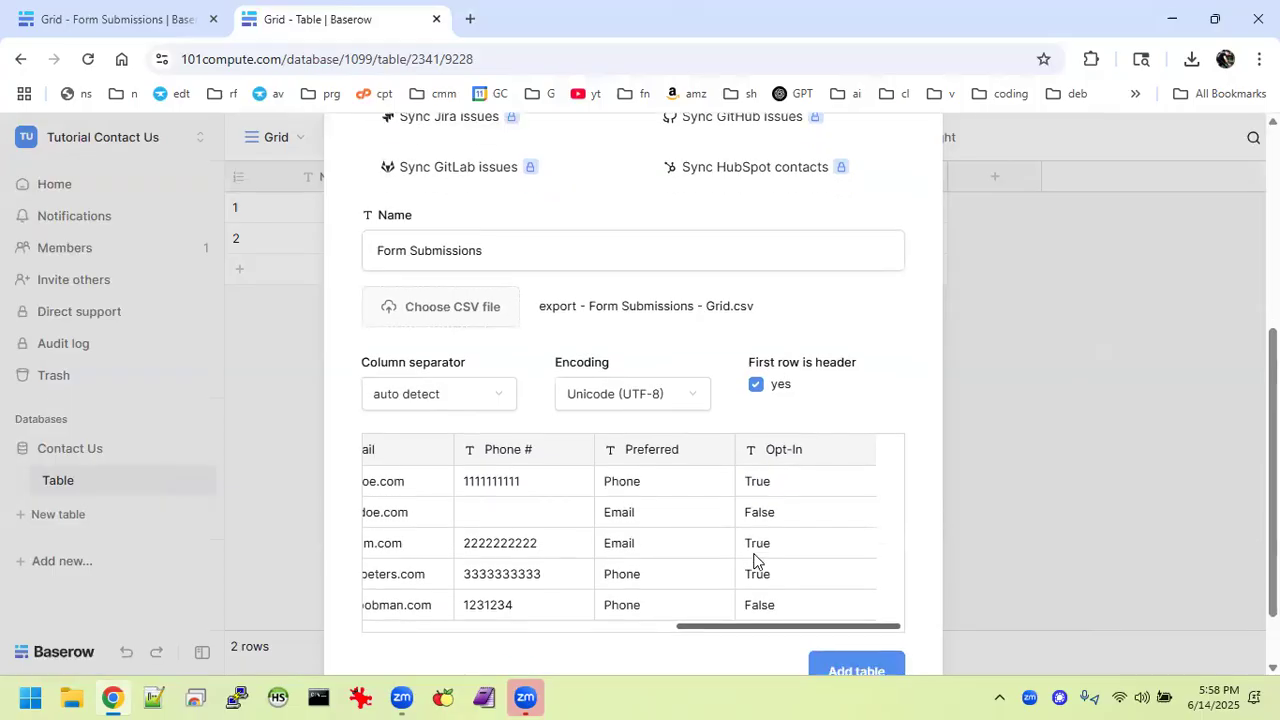
scroll(506, 439, "left", 8)
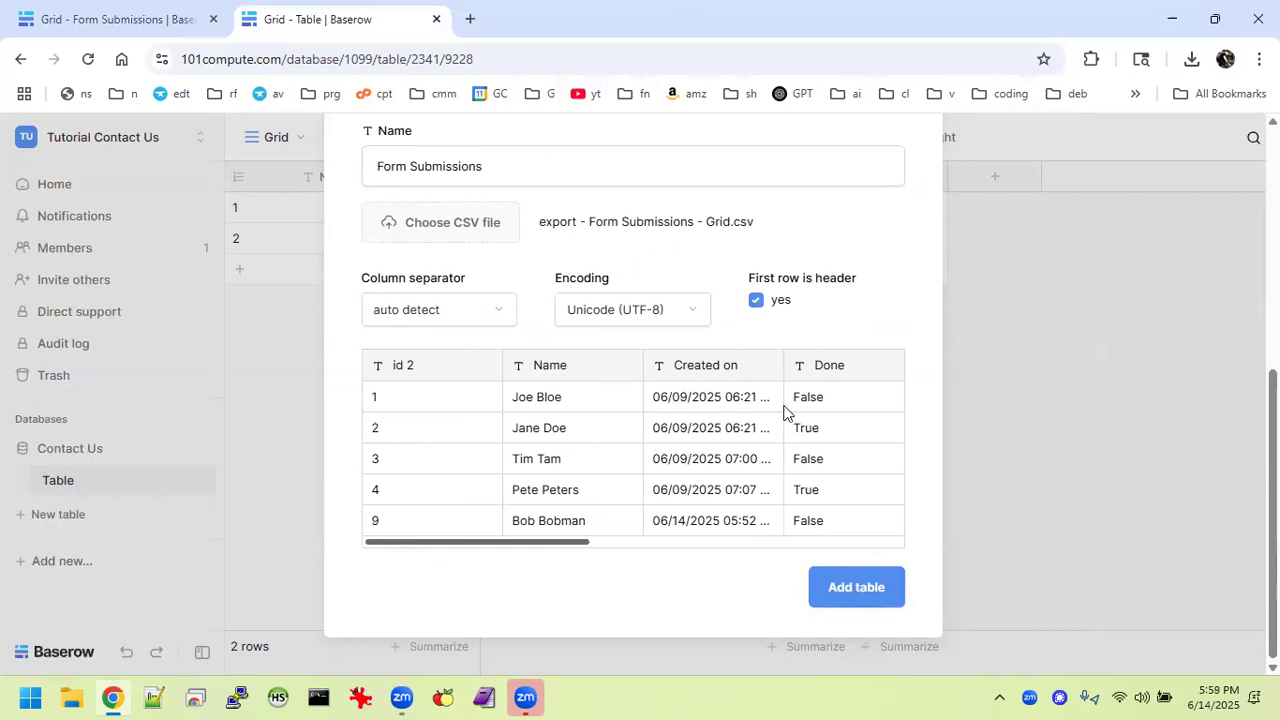
scroll(785, 413, "up", 1)
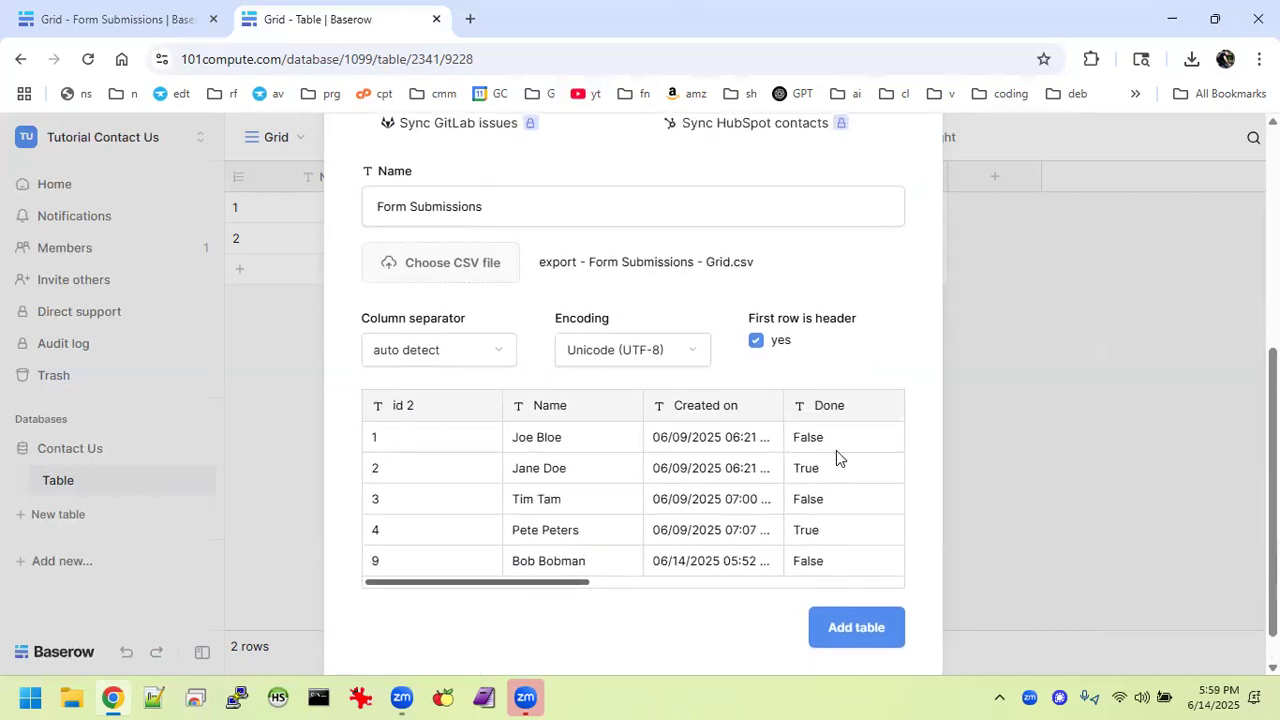
scroll(836, 450, "right", 4)
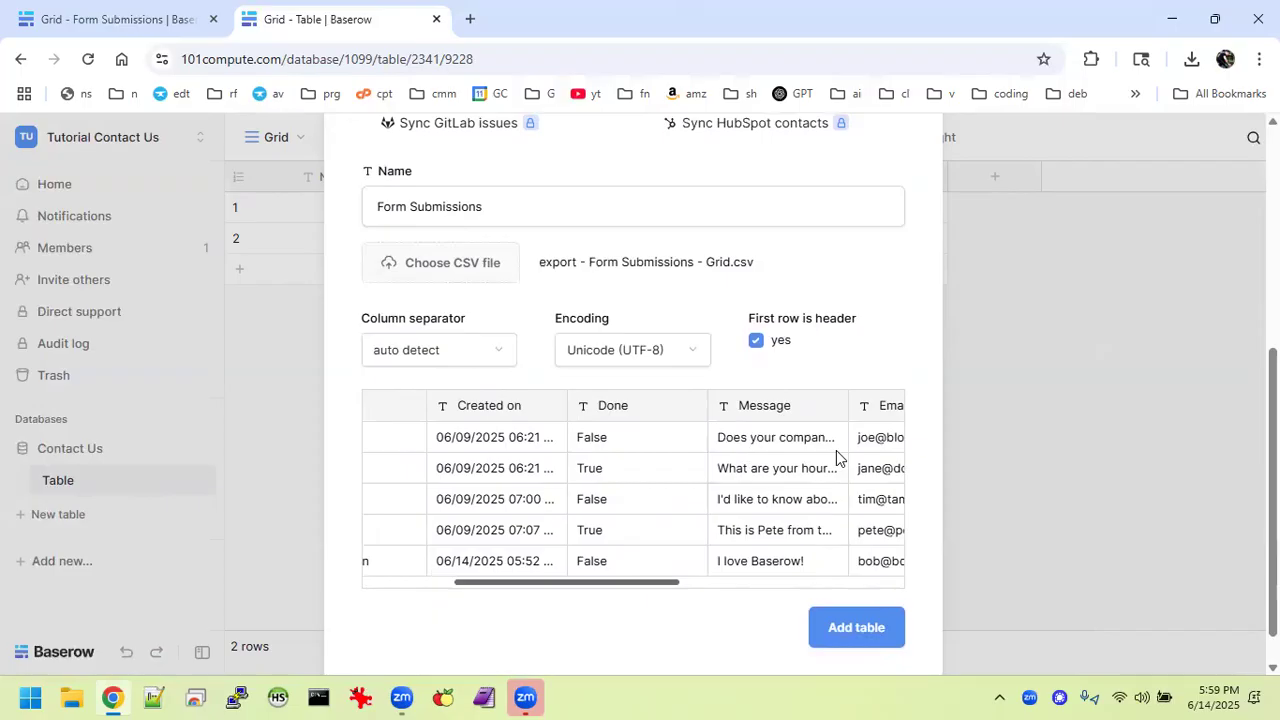
Add the Form Submissions table from the CSV and inspect its five imported rows across all columns.
left_click(856, 628)
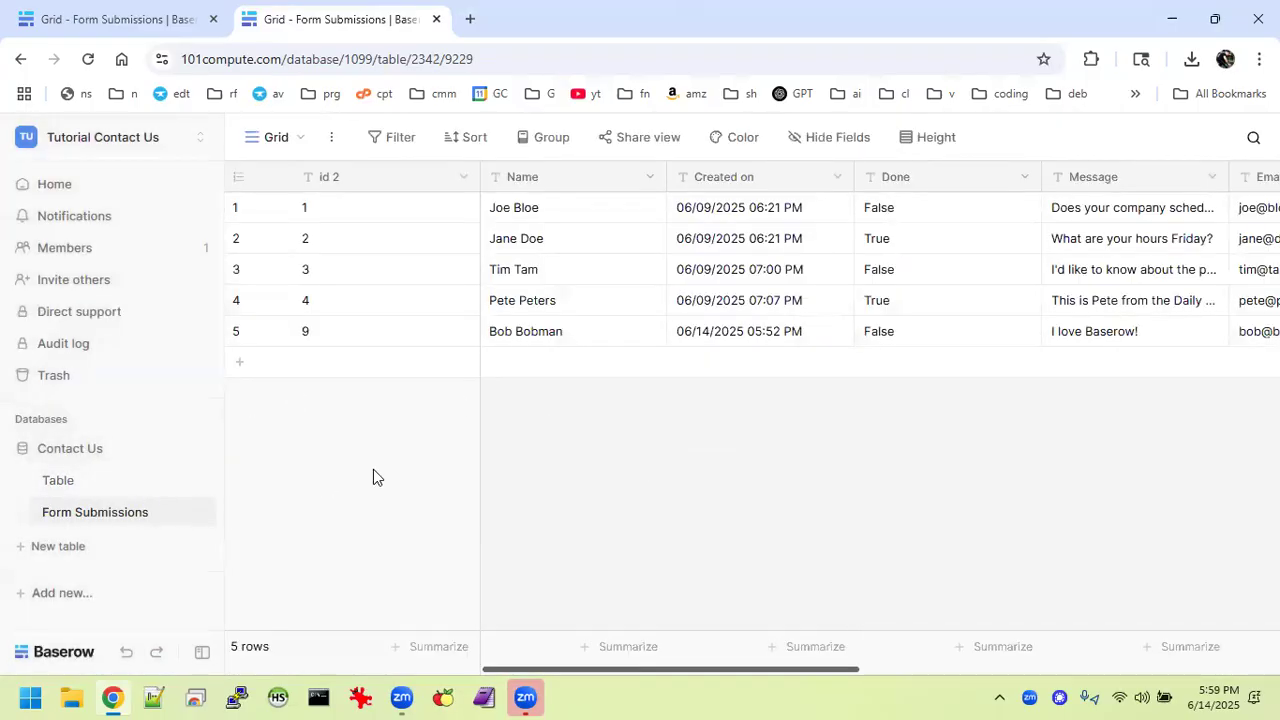
scroll(793, 334, "right", 5)
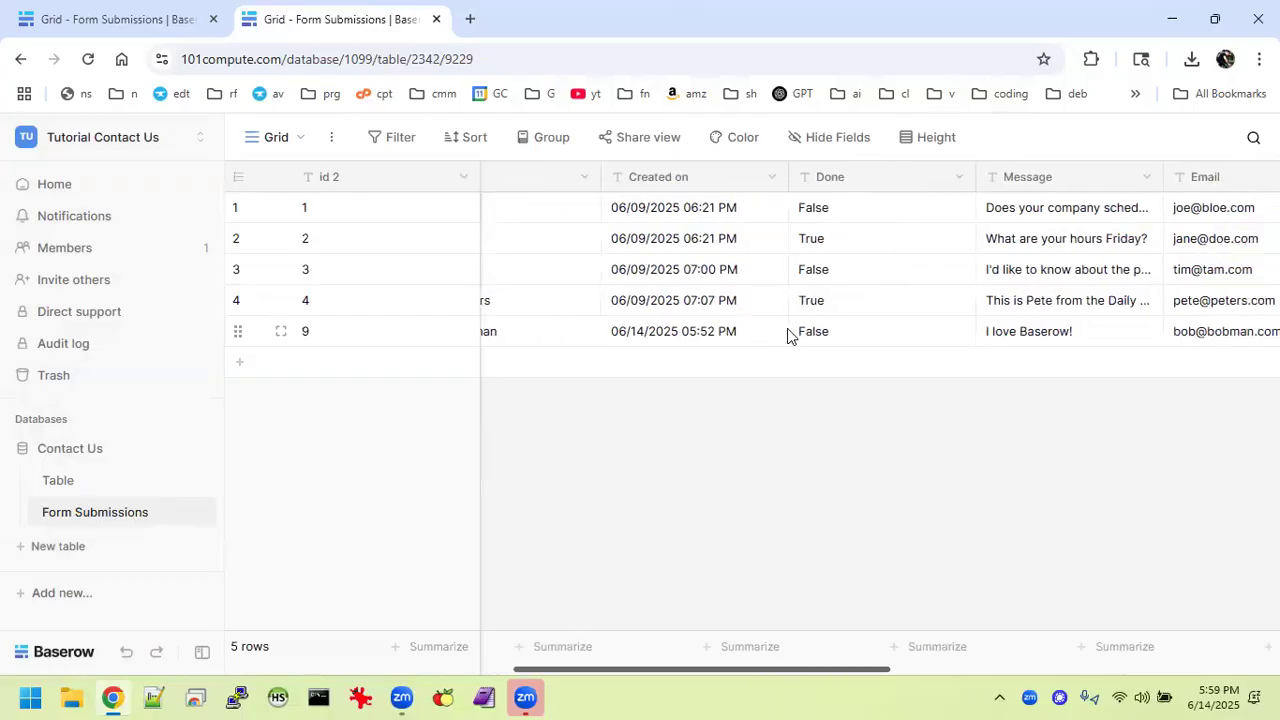
scroll(787, 331, "right", 3)
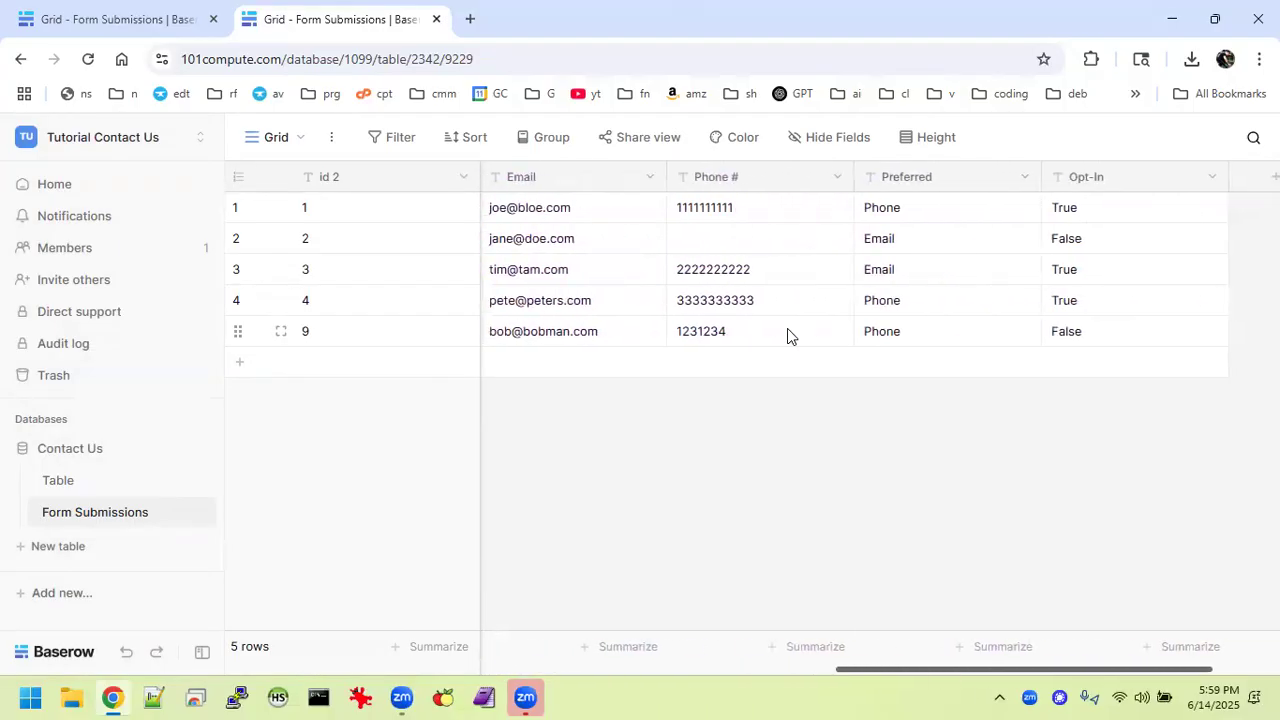
scroll(787, 331, "left", 6)
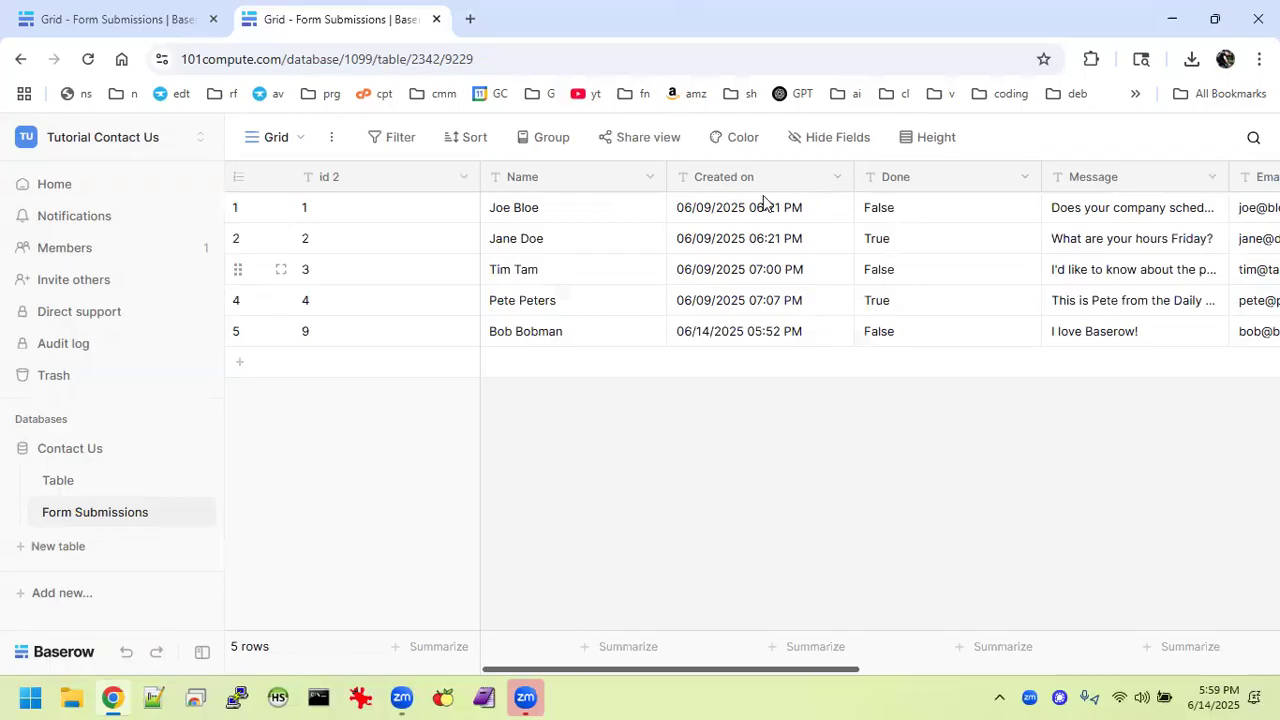
Make Created on an automatic creation-date field with US dates and 12-hour time, and narrow Done.
left_click(835, 179)
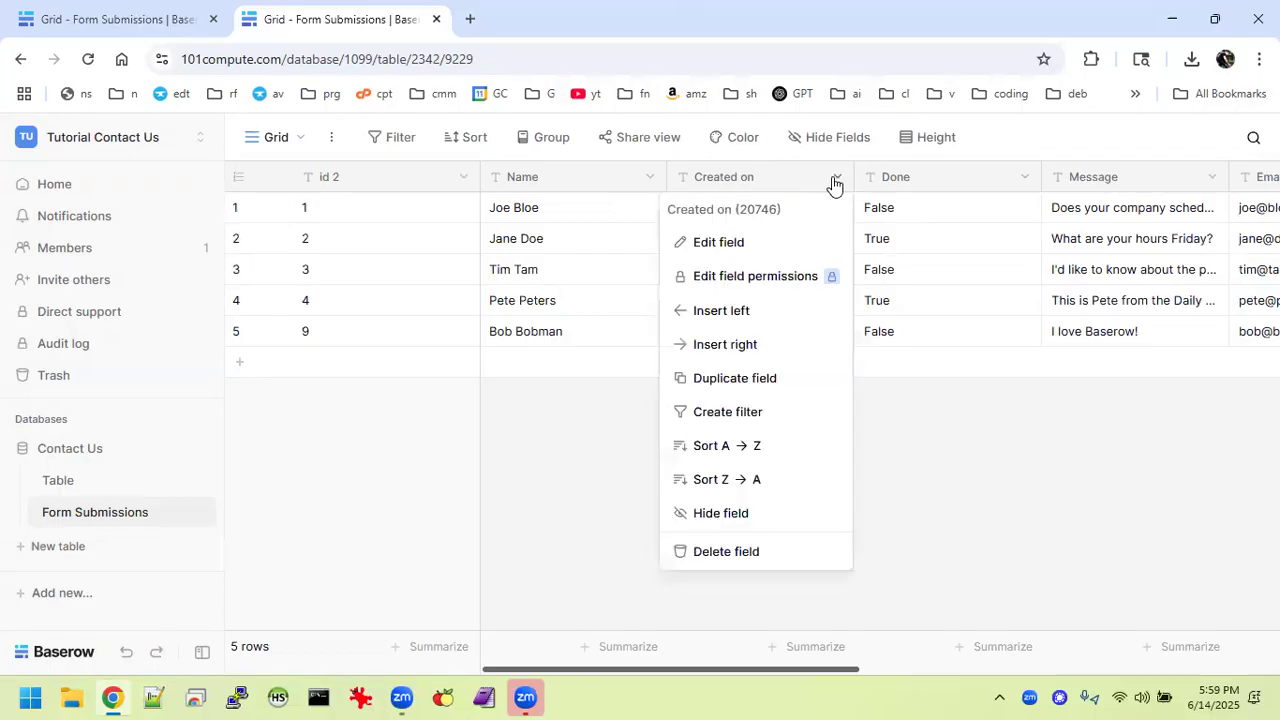
left_click(731, 243)
left_click(824, 339)
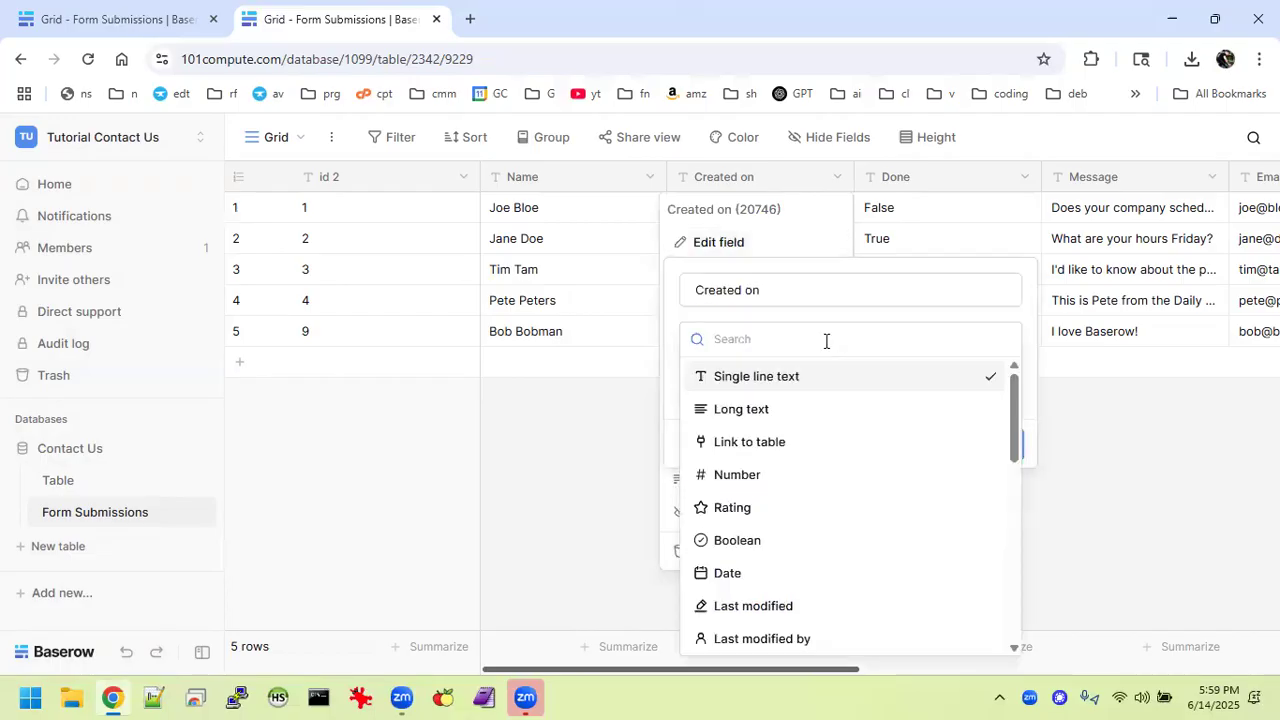
scroll(820, 520, "down", 3)
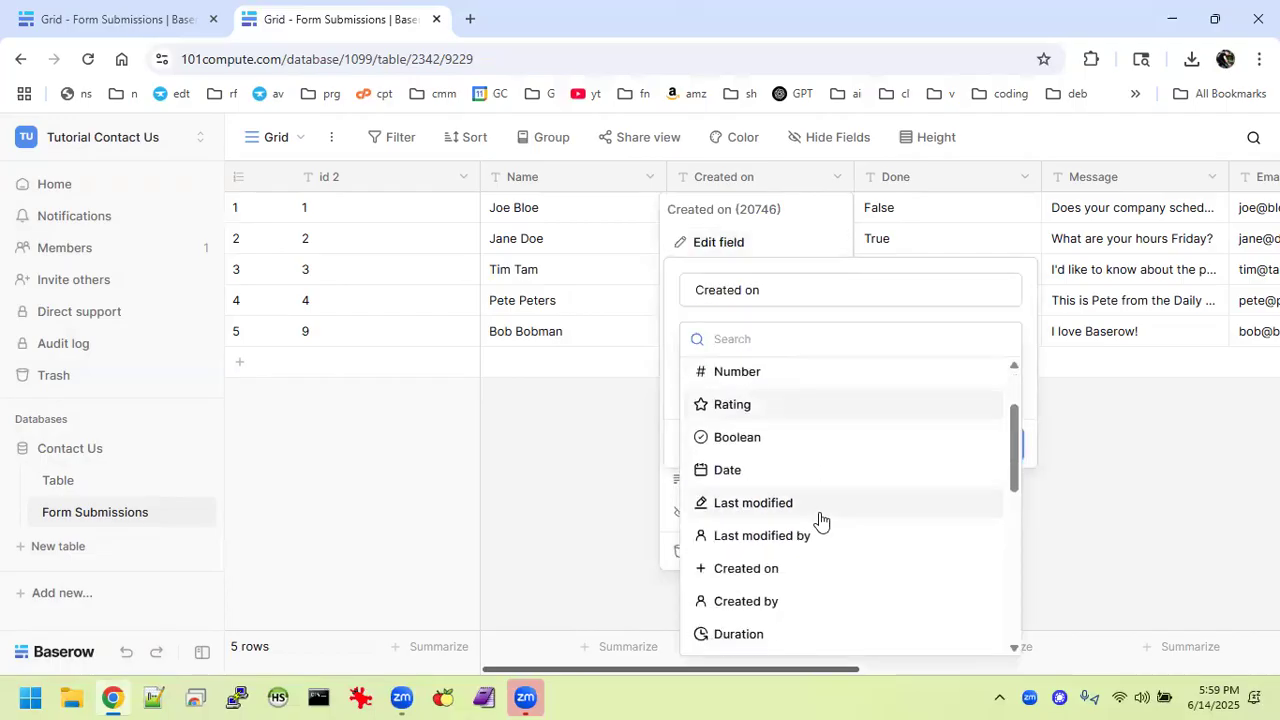
left_click(770, 553)
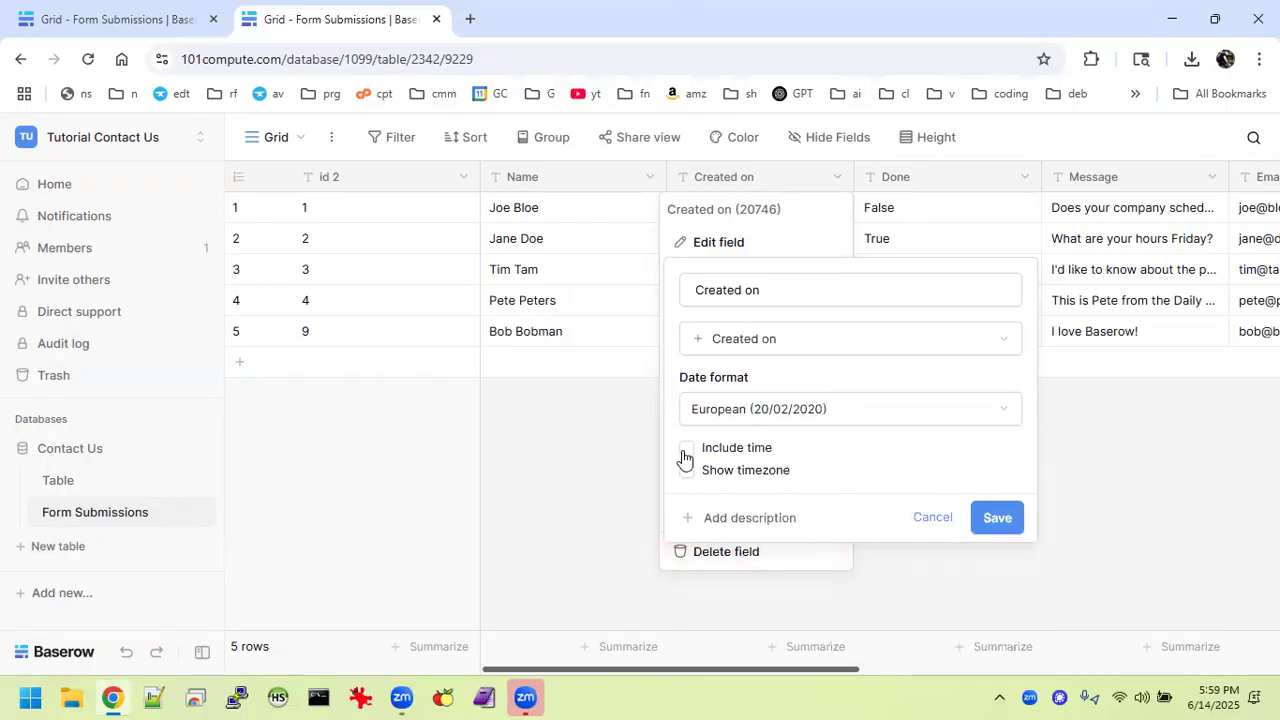
left_click(732, 418)
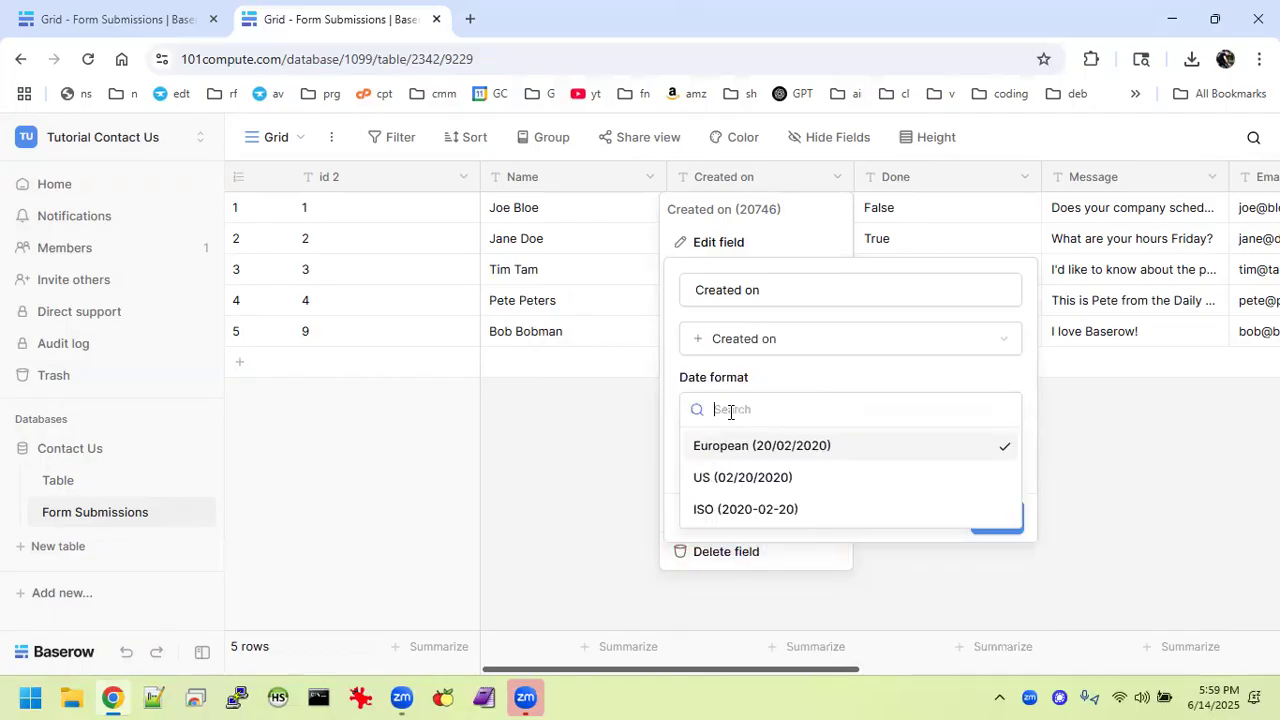
left_click(738, 480)
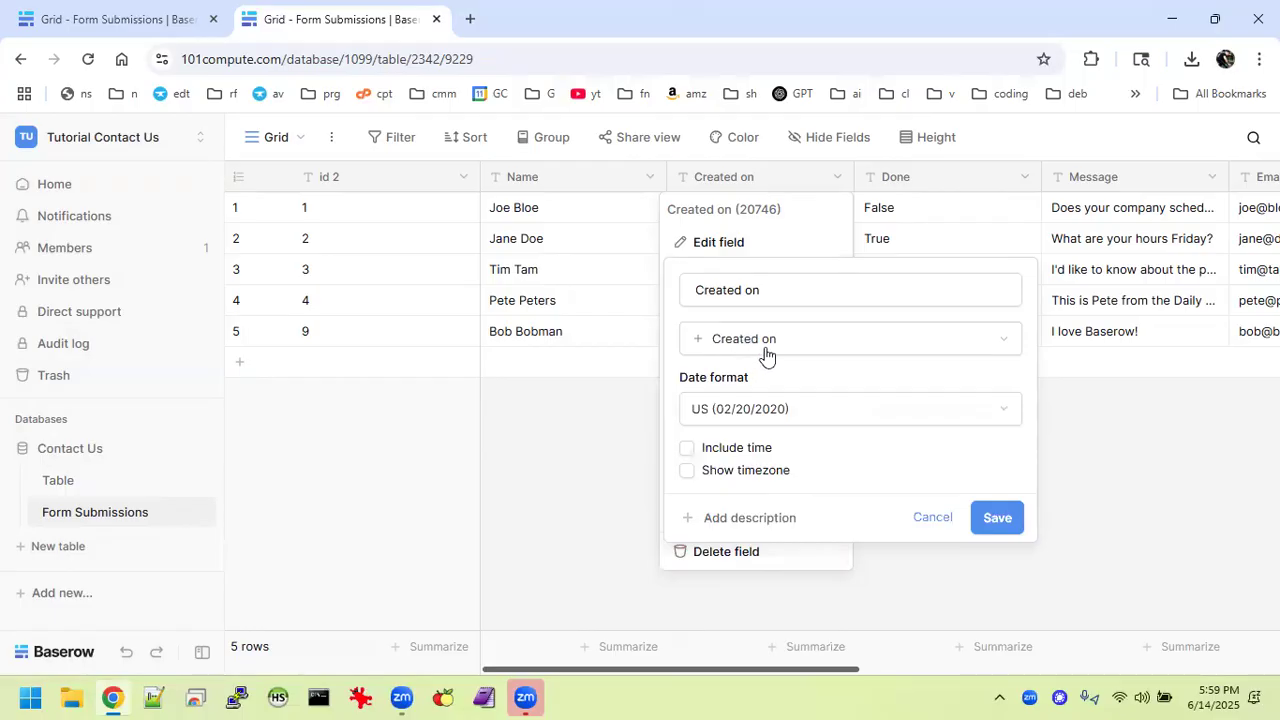
left_click(687, 450)
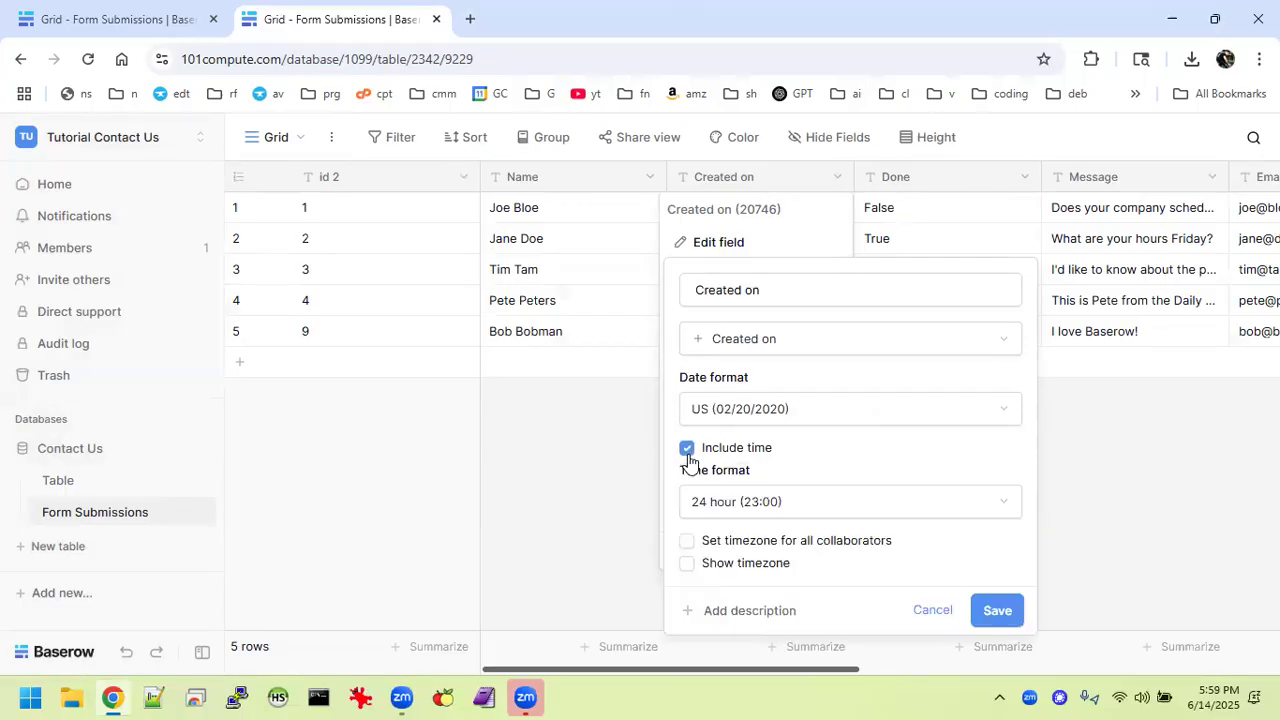
left_click(781, 494)
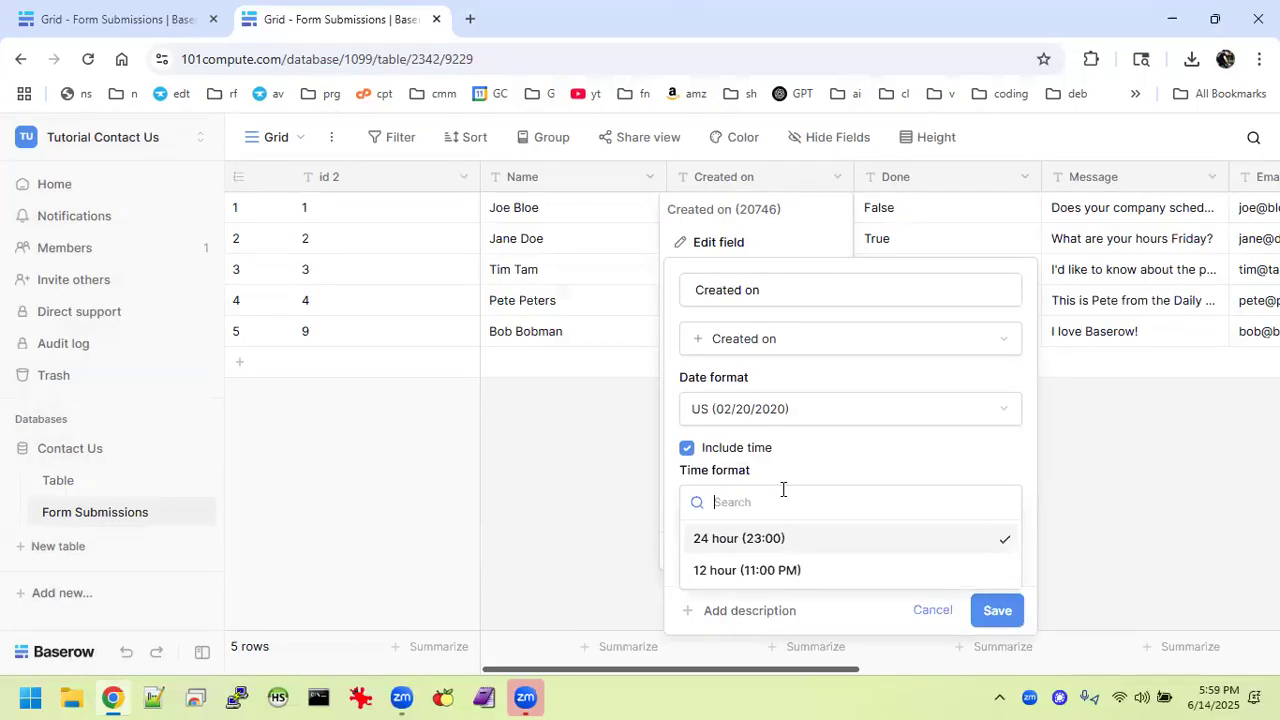
left_click(727, 570)
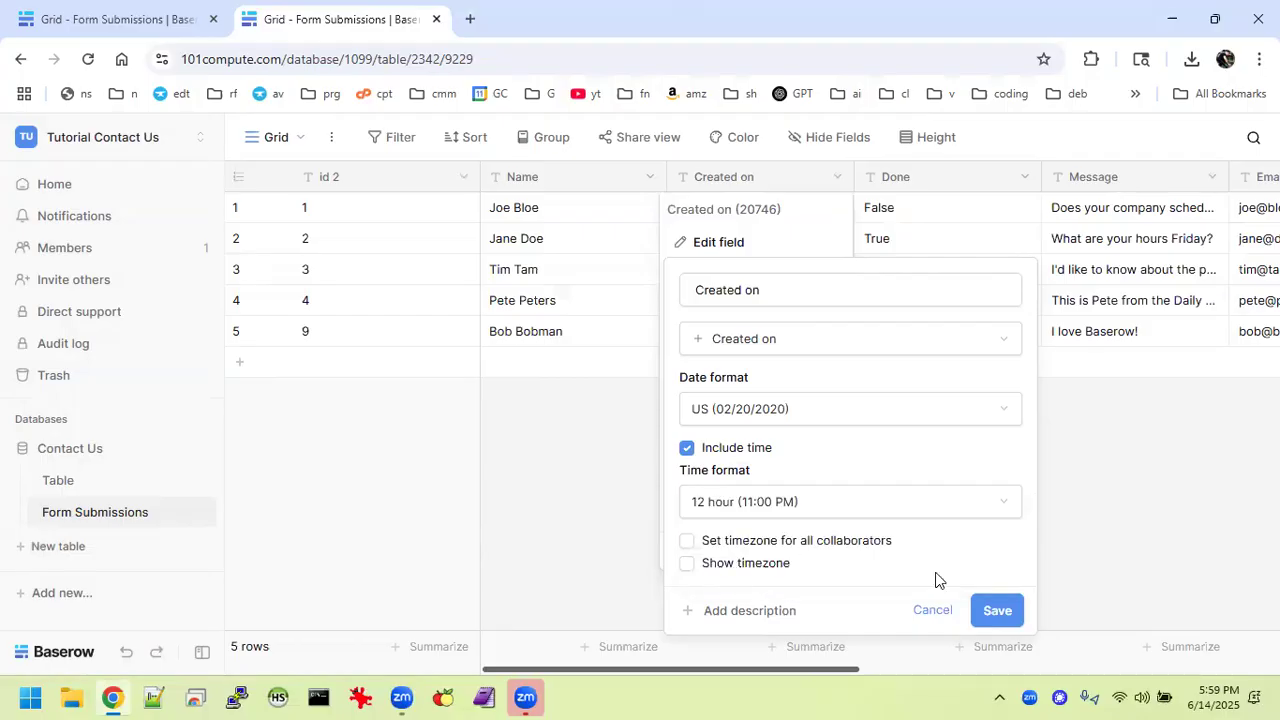
left_click(995, 610)
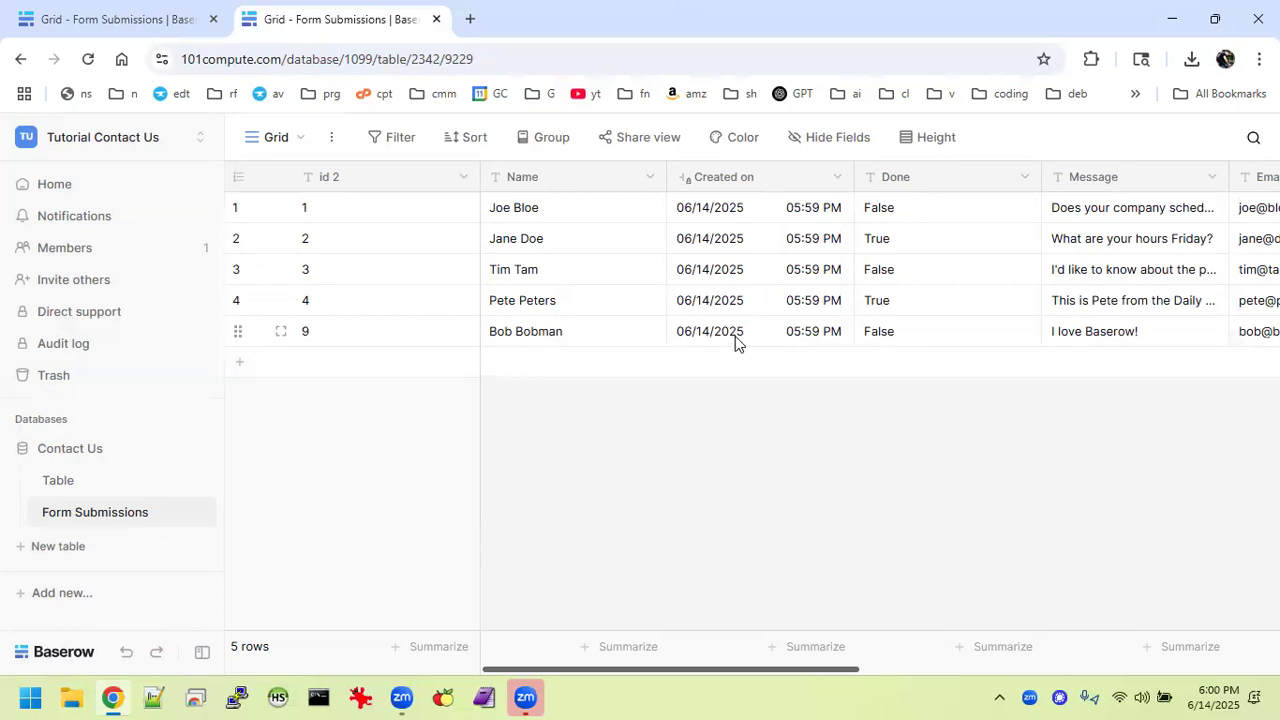
scroll(875, 350, "right", 3)
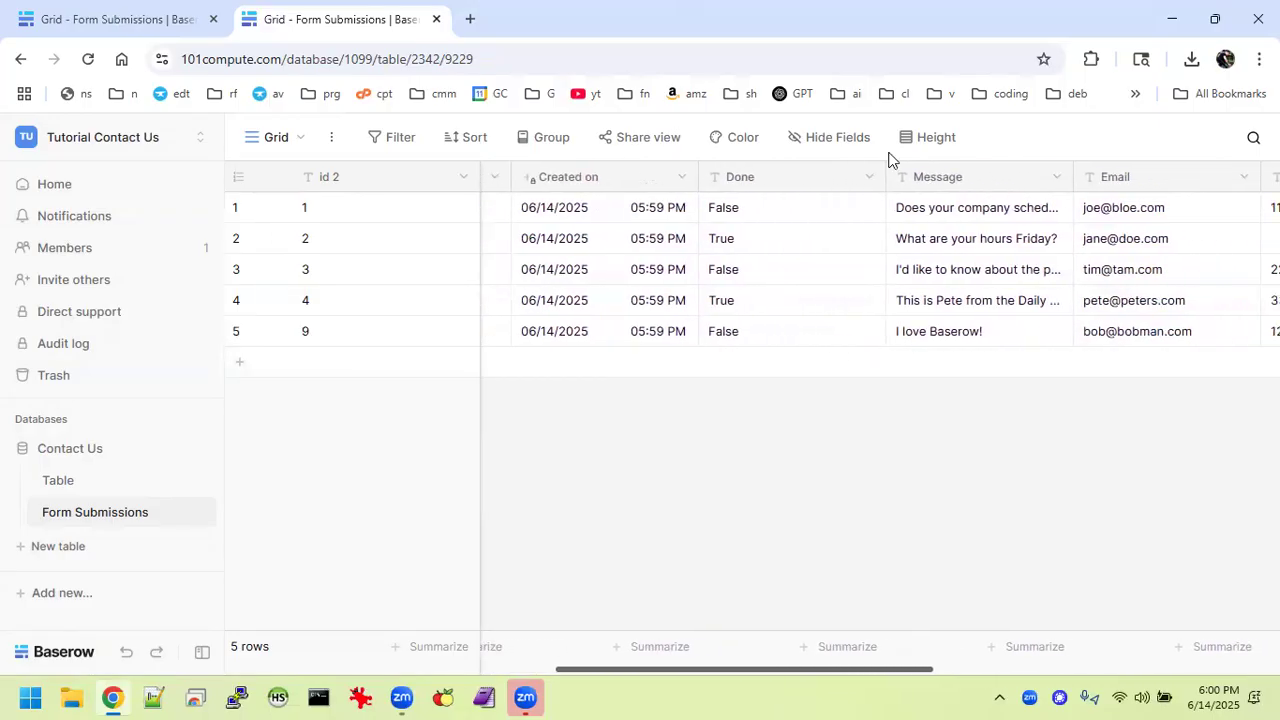
left_click_drag(885, 169, 789, 177)
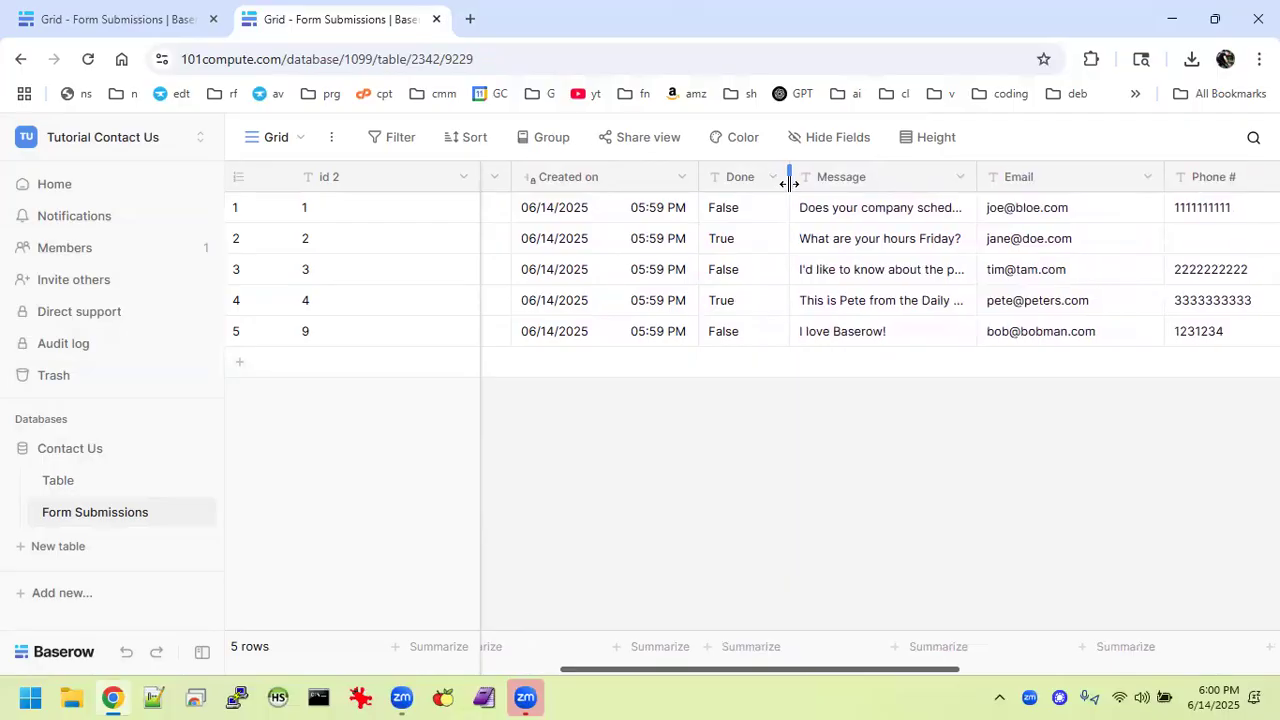
Change the Done field to a Boolean checkbox field.
left_click(771, 179)
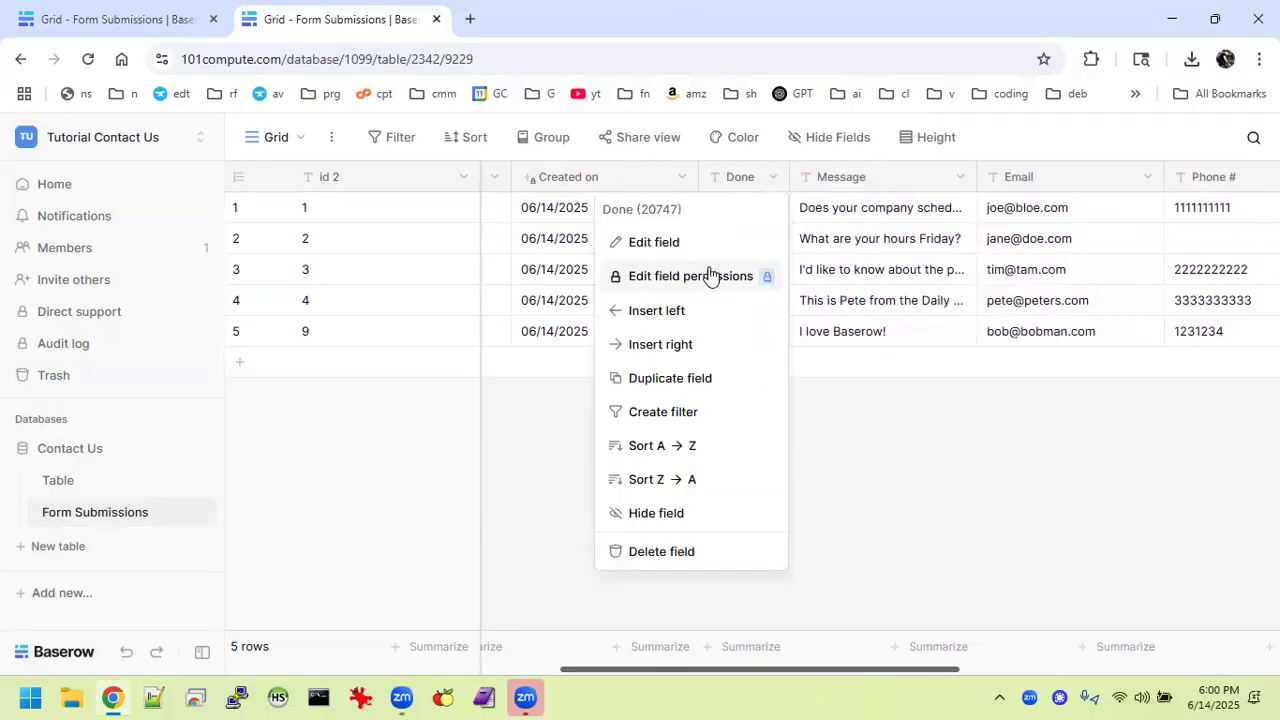
left_click(708, 244)
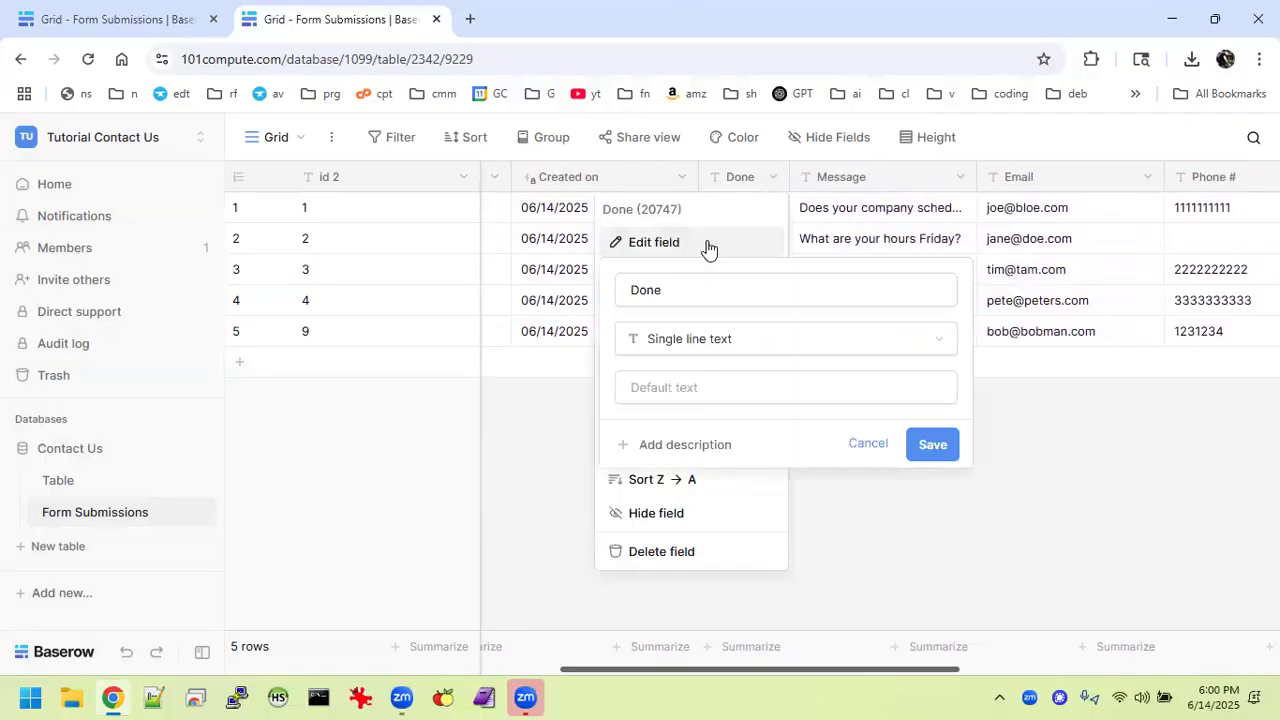
left_click(831, 342)
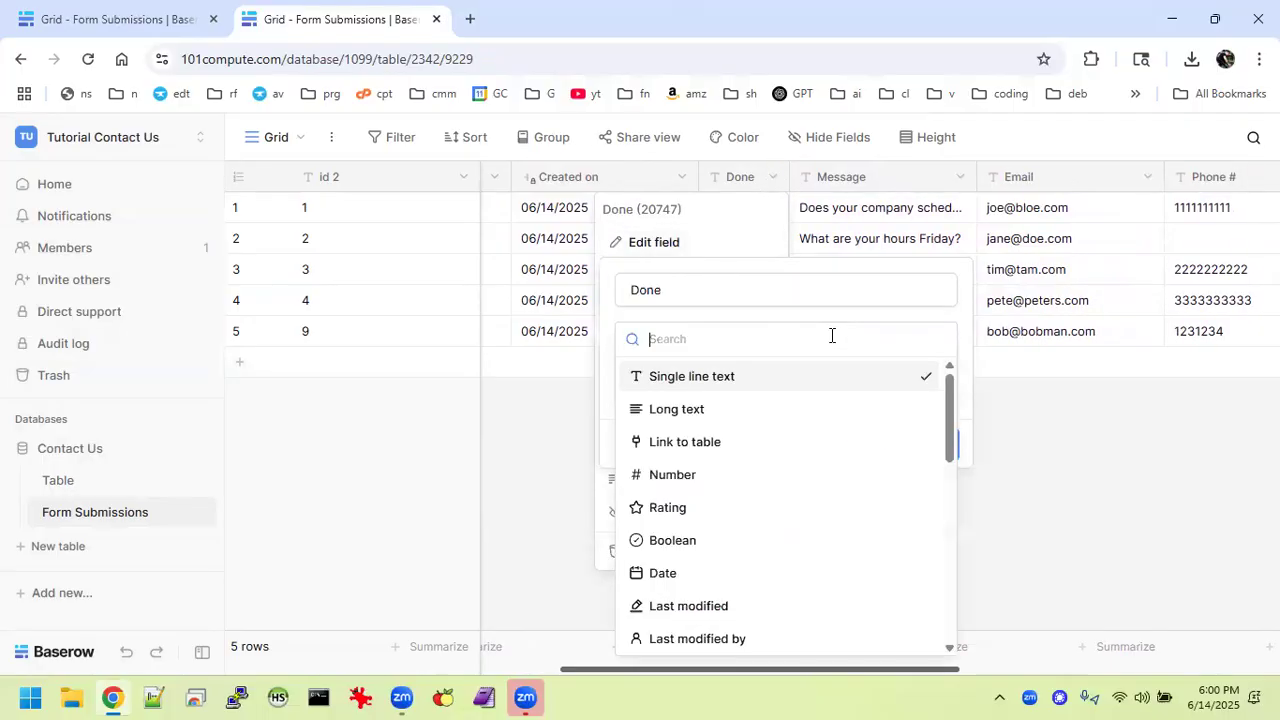
left_click(688, 540)
left_click(925, 426)
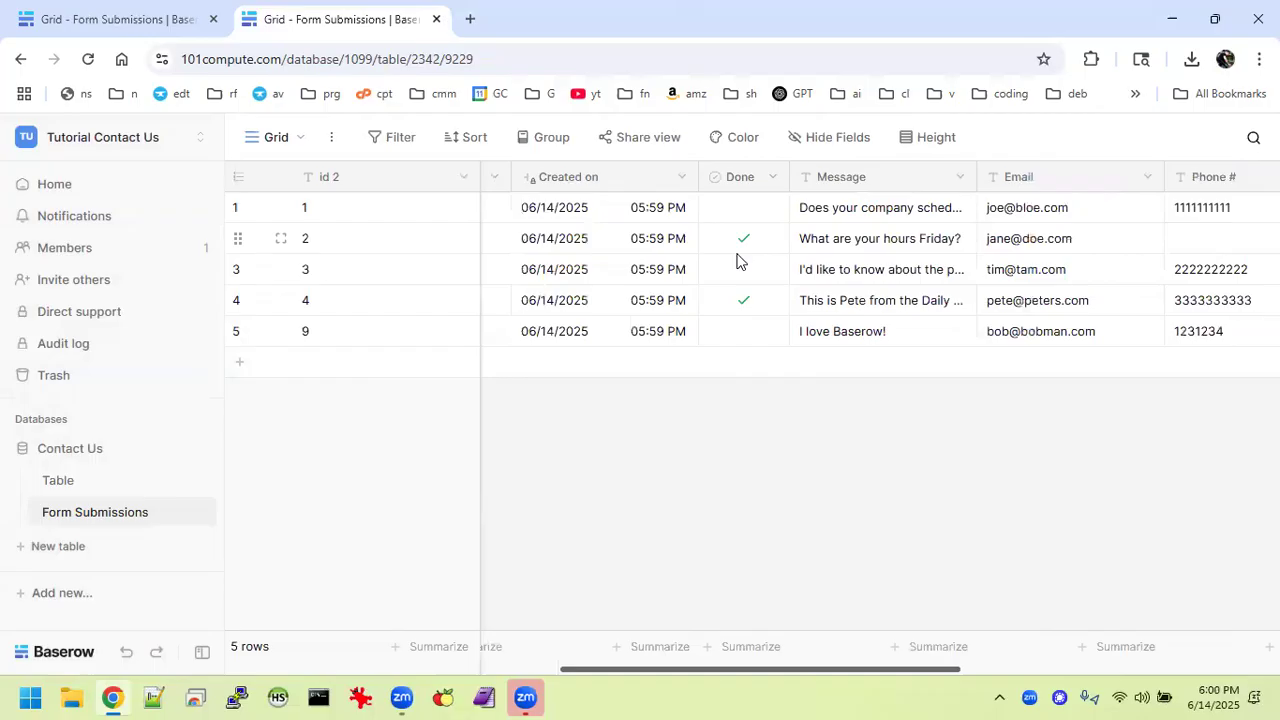
Widen the Message column and change Message to a Long text field.
scroll(724, 273, "right", 1)
scroll(724, 273, "right", 2)
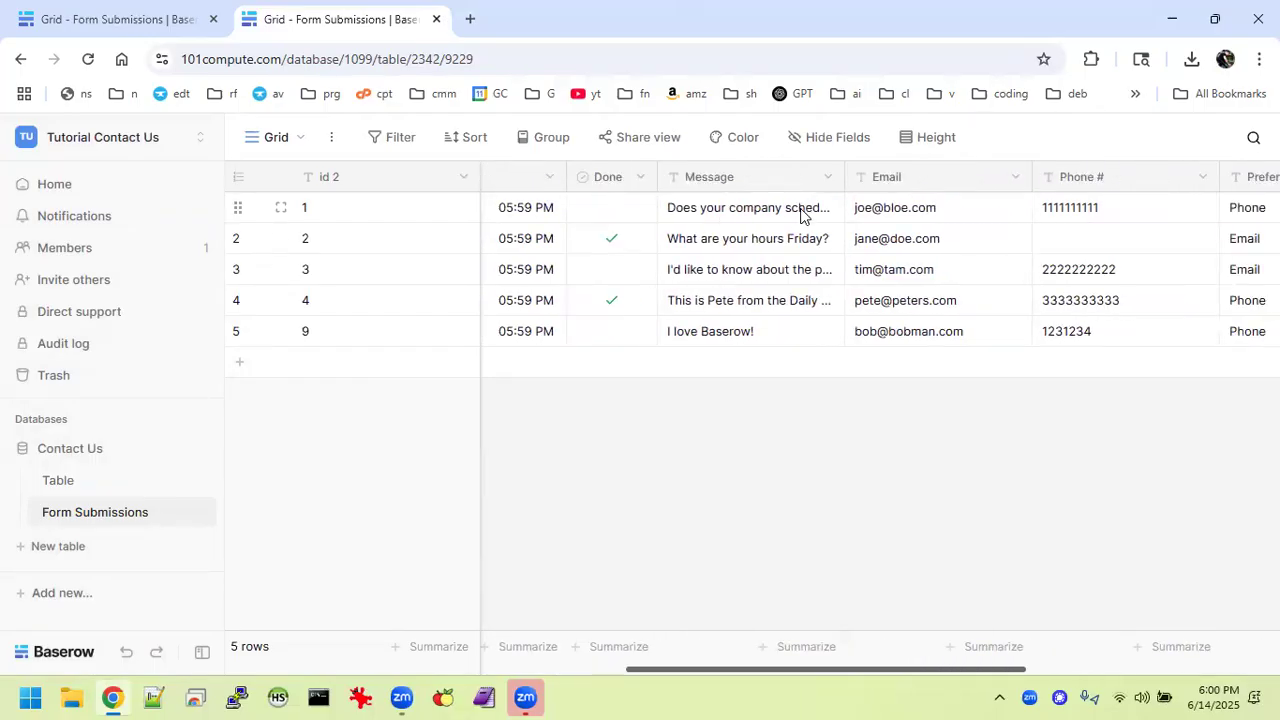
left_click_drag(848, 181, 958, 190)
left_click(955, 178)
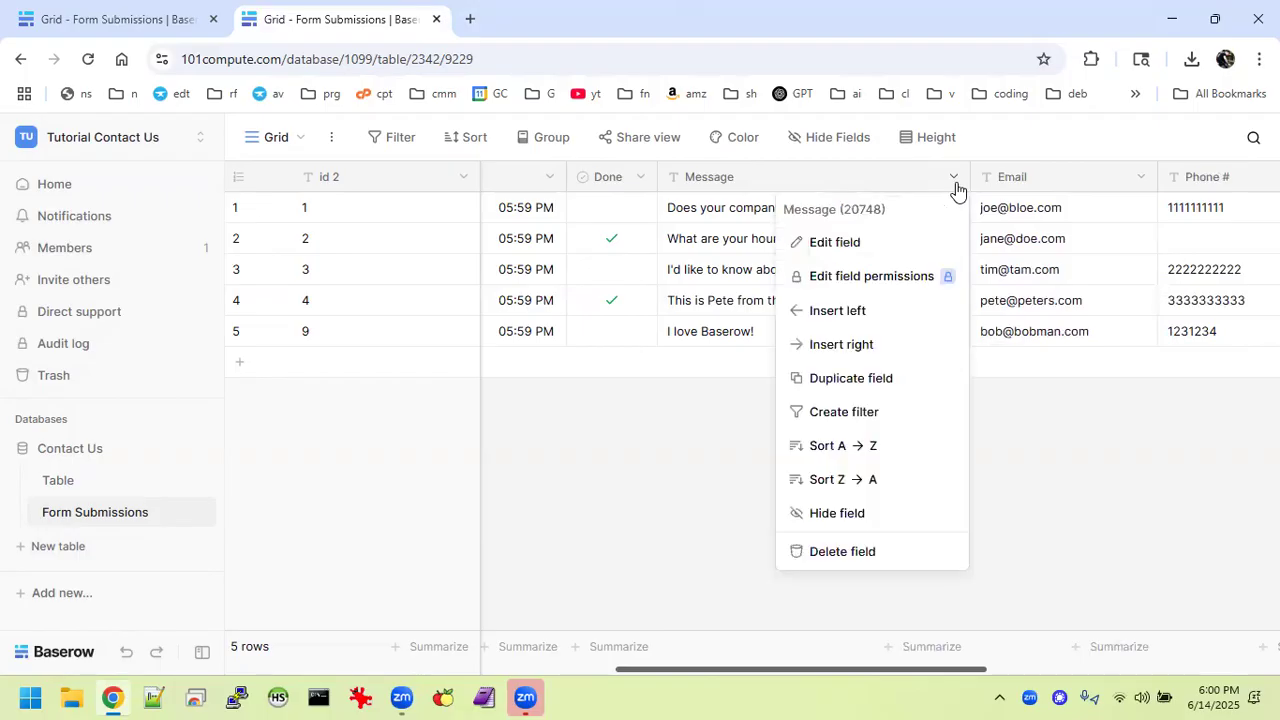
left_click(873, 252)
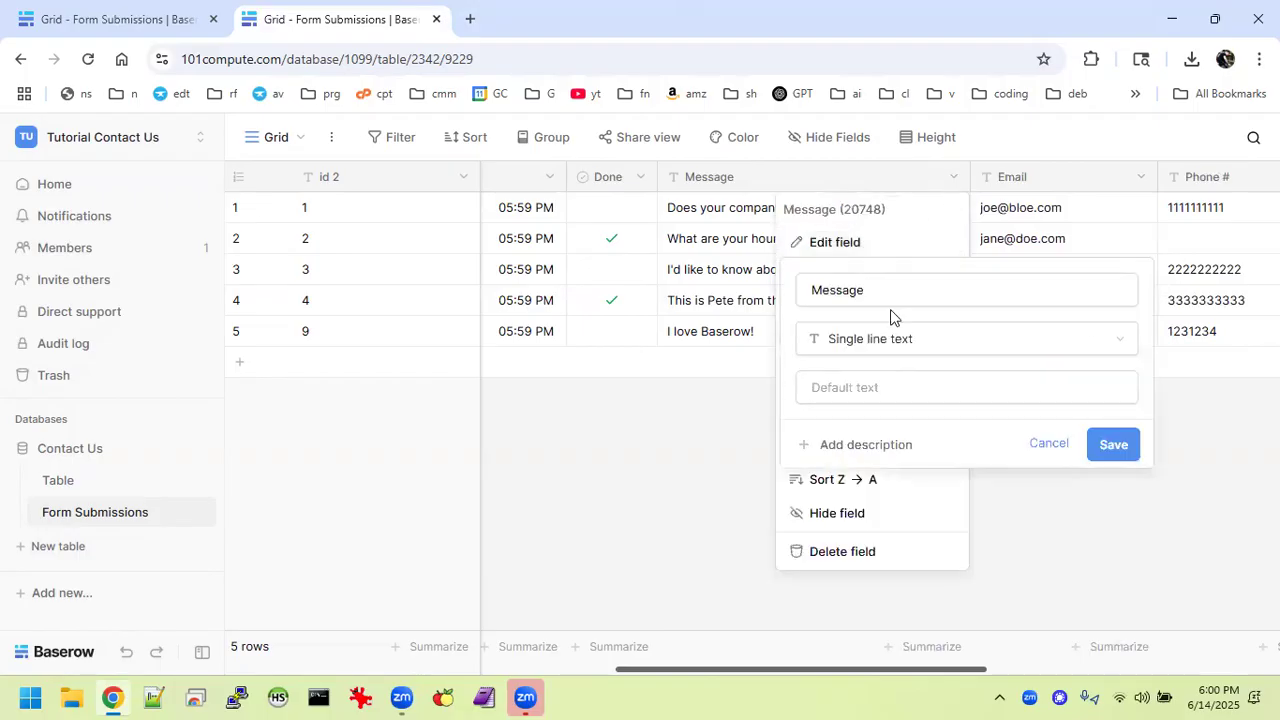
left_click(914, 343)
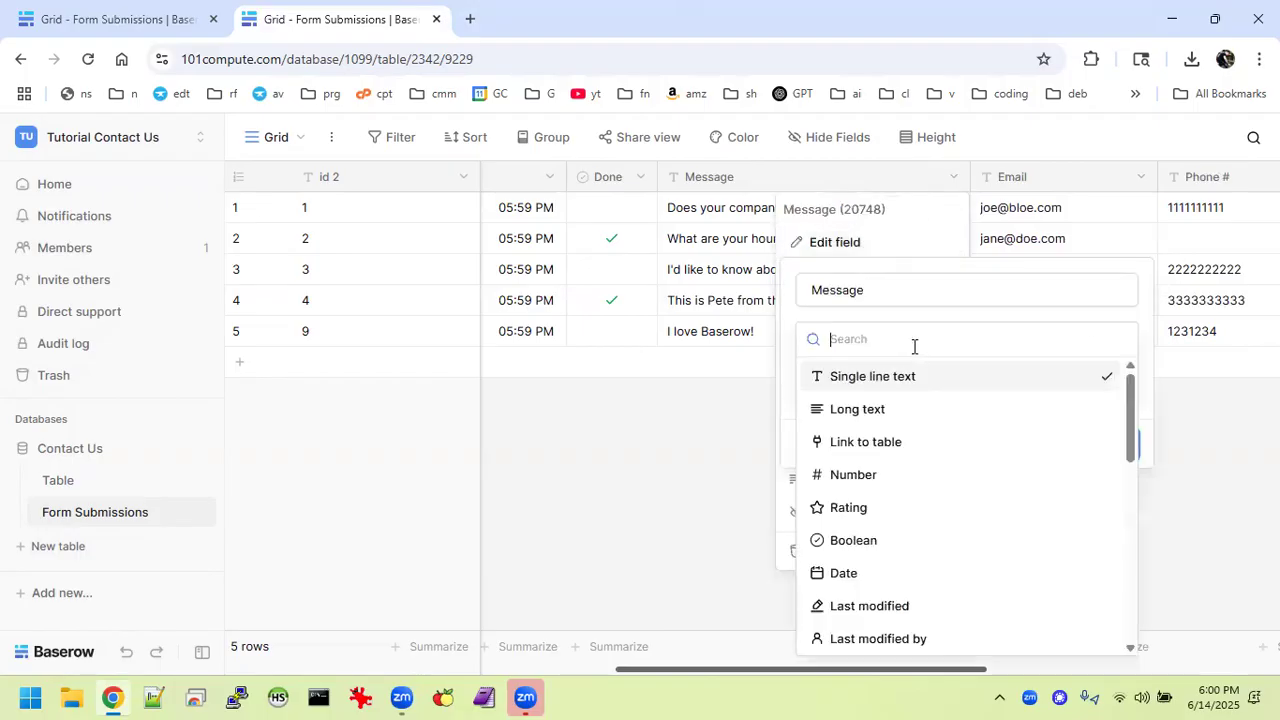
left_click(866, 412)
left_click(1117, 426)
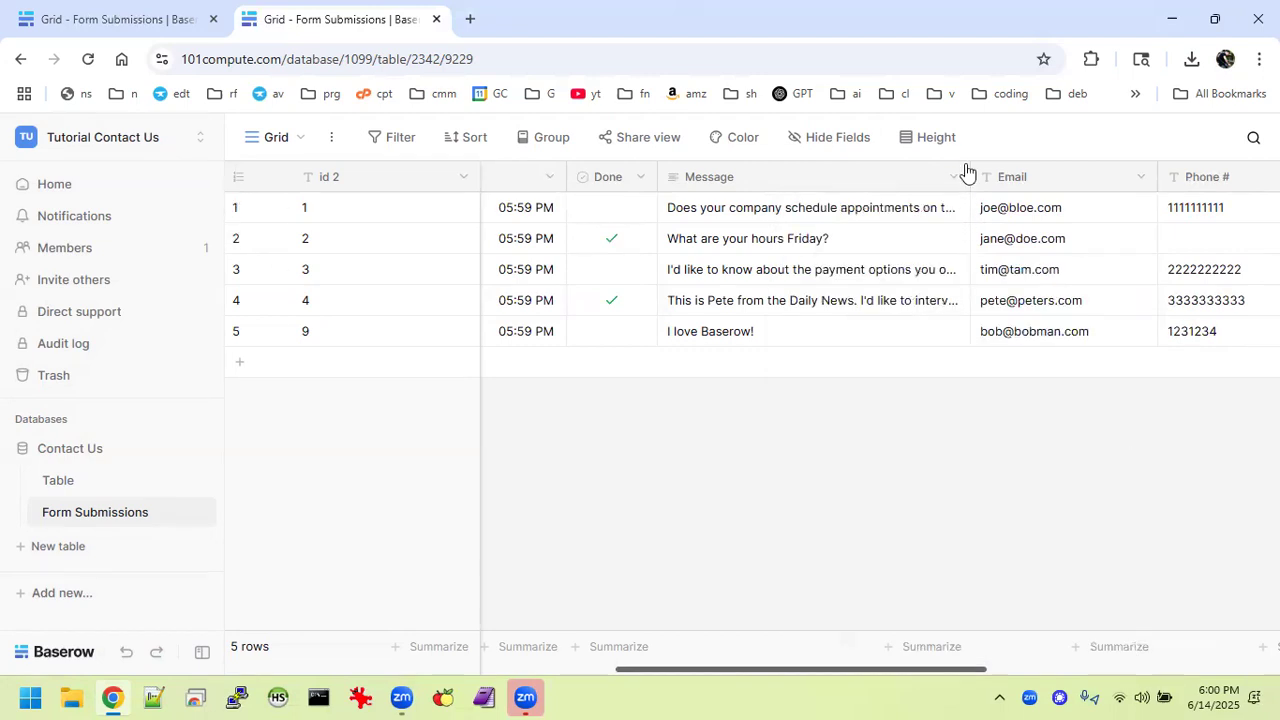
Set the grid row height to Medium so messages wrap.
left_click(939, 141)
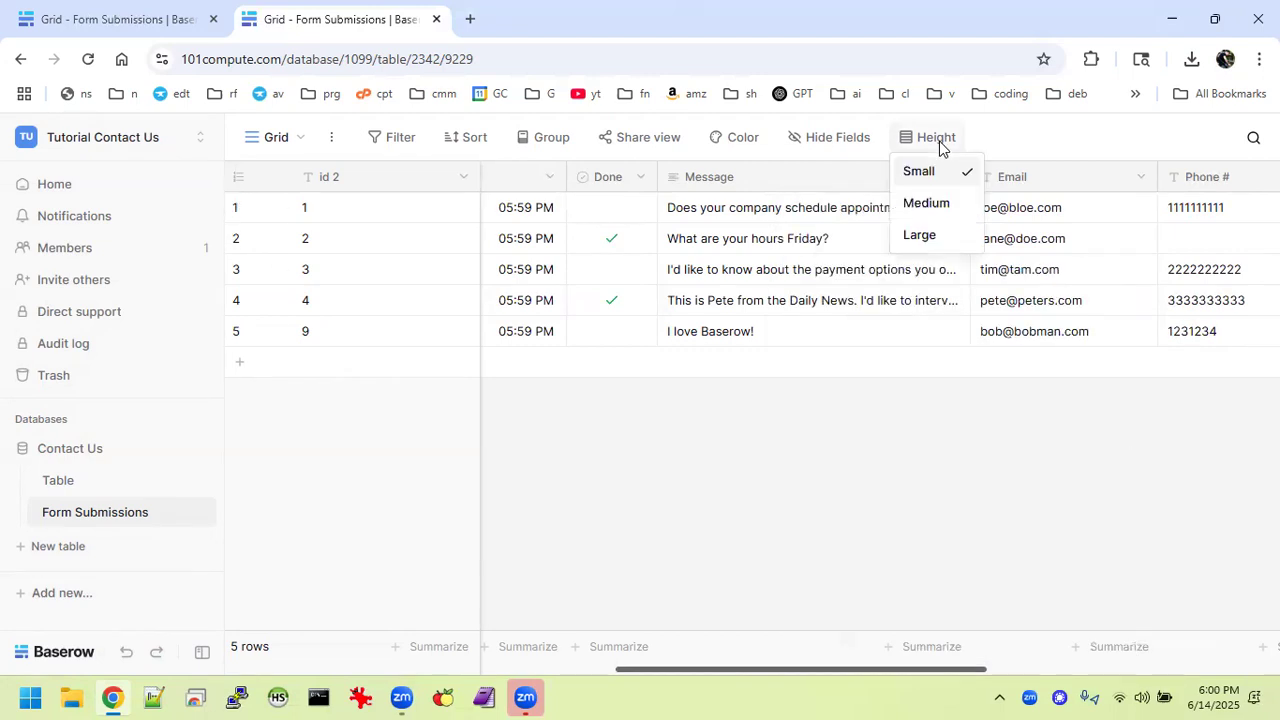
left_click(929, 204)
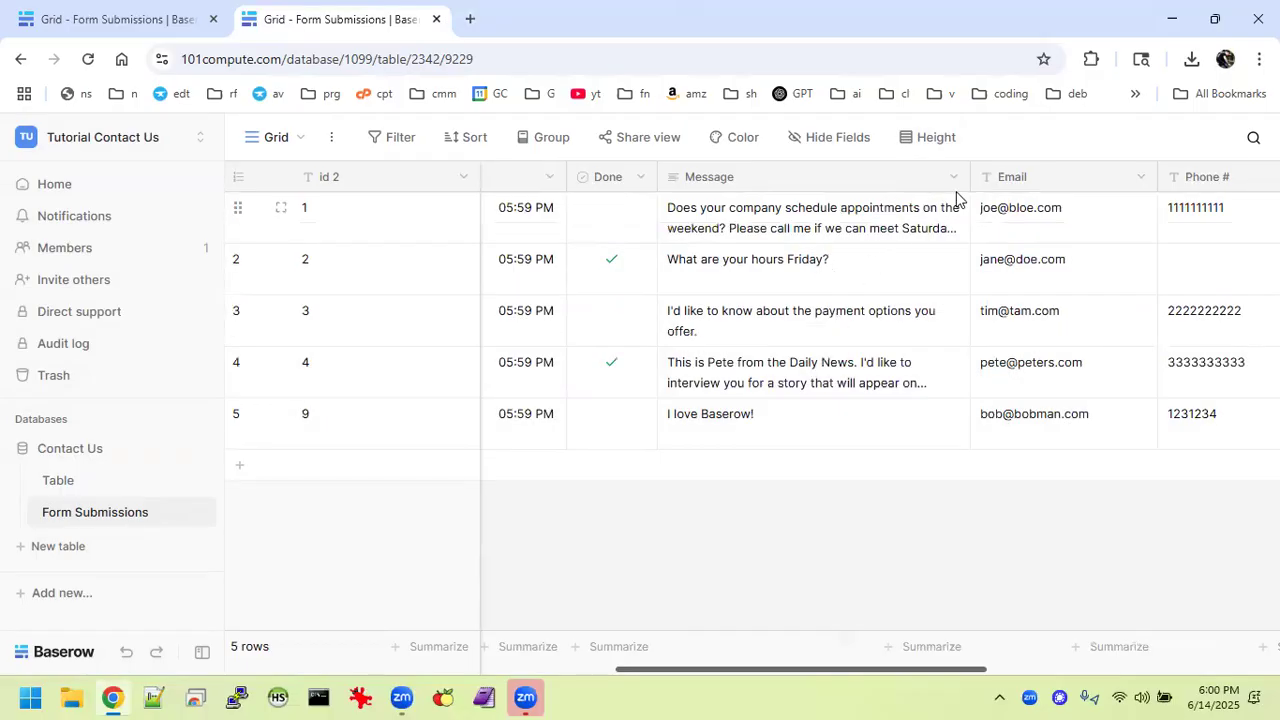
left_click(939, 141)
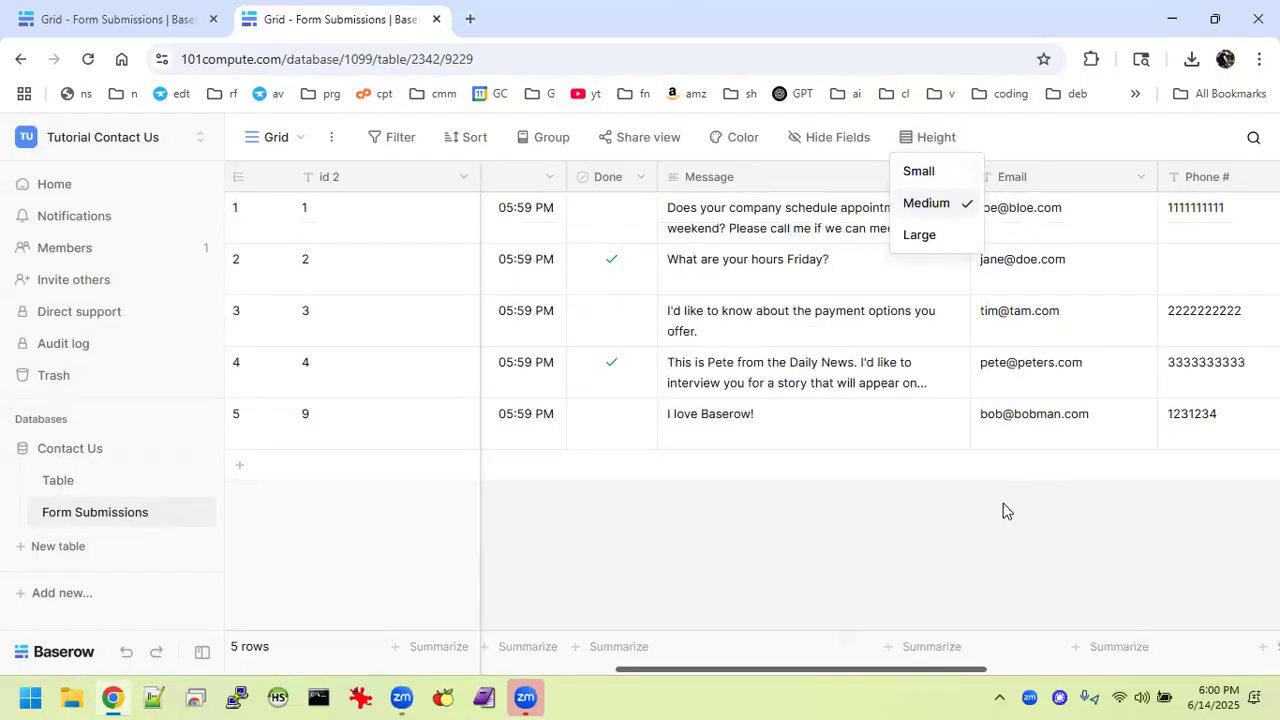
left_click(1005, 603)
Change the Email field's type to Email so addresses become links.
scroll(1108, 209, "right", 3)
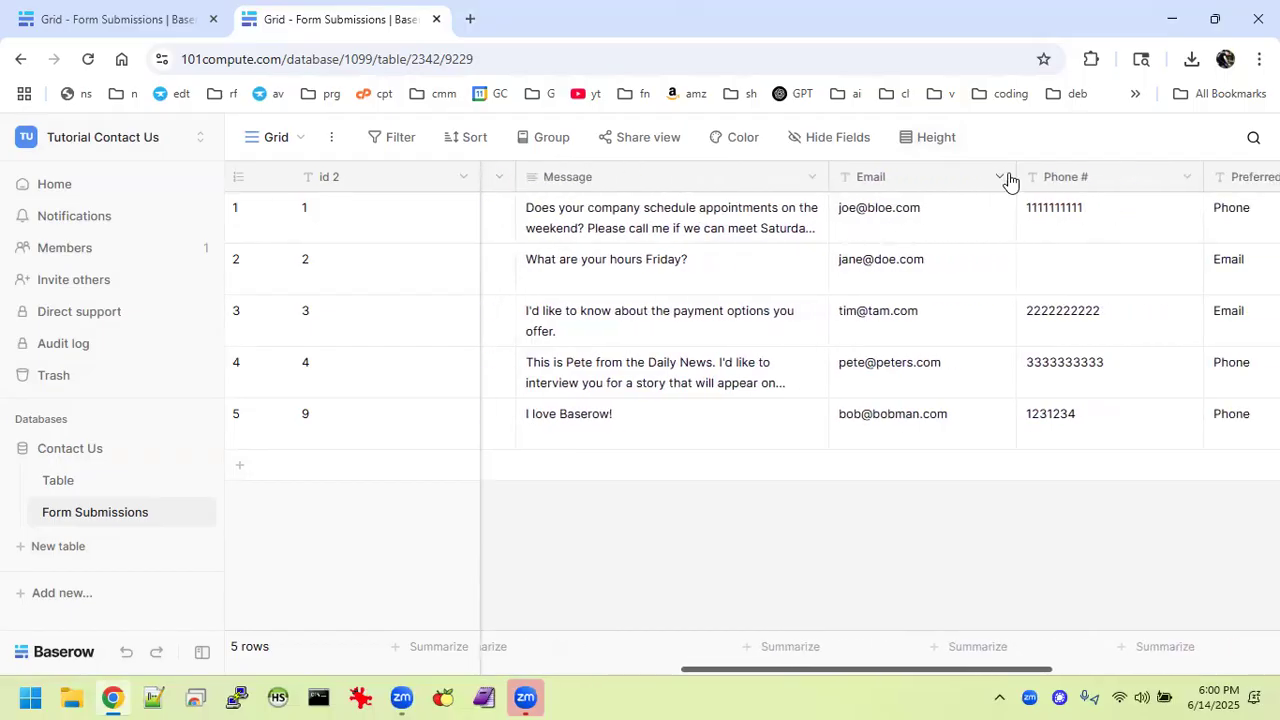
left_click(1000, 178)
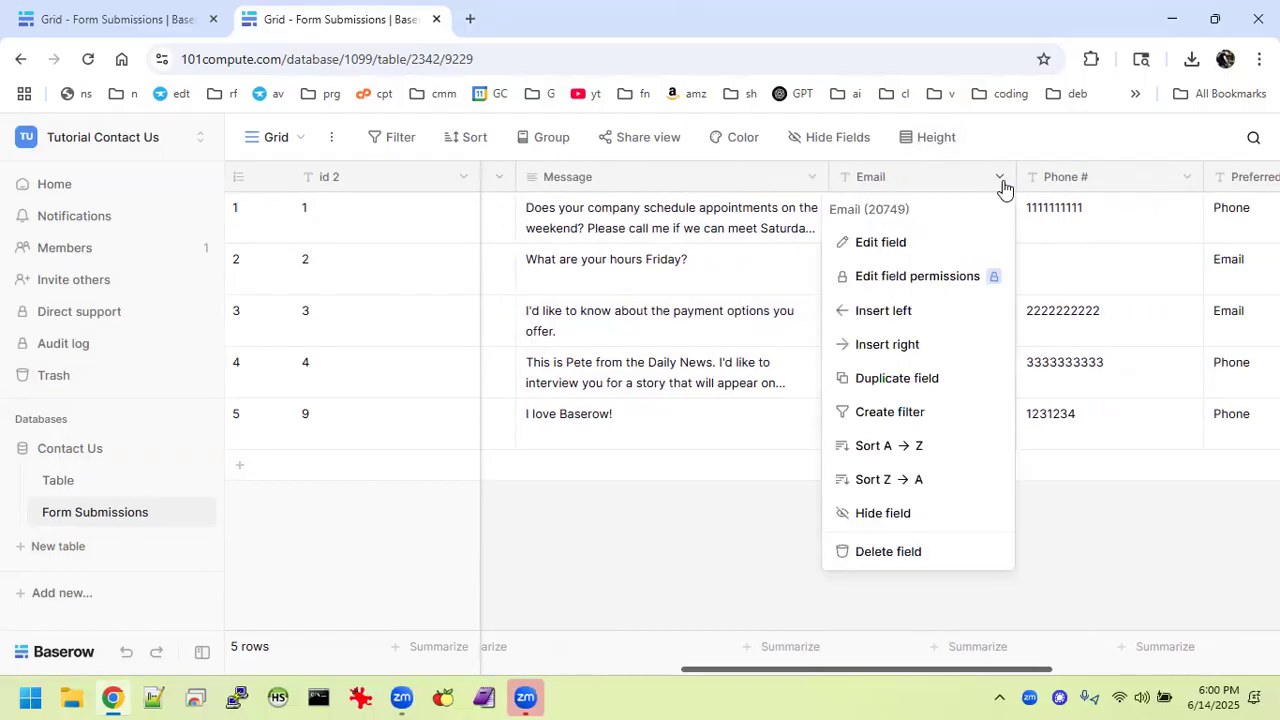
left_click(884, 246)
left_click(926, 349)
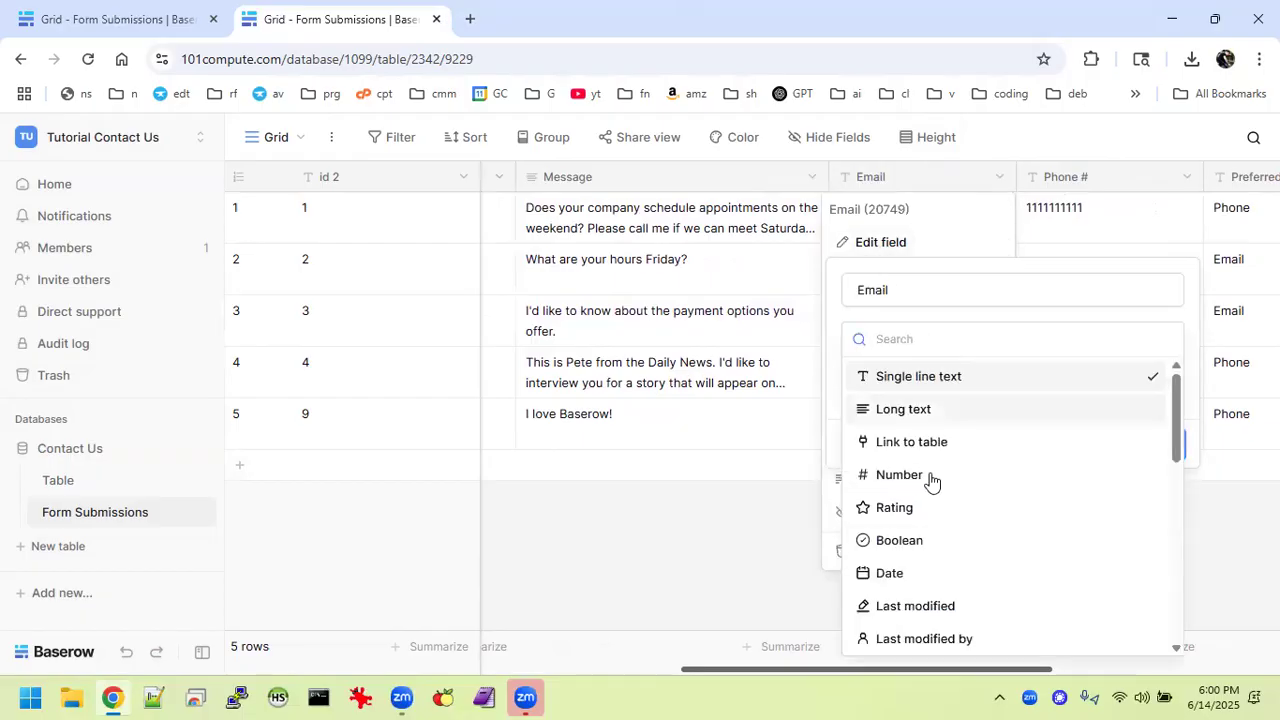
scroll(937, 551, "down", 3)
scroll(937, 551, "down", 1)
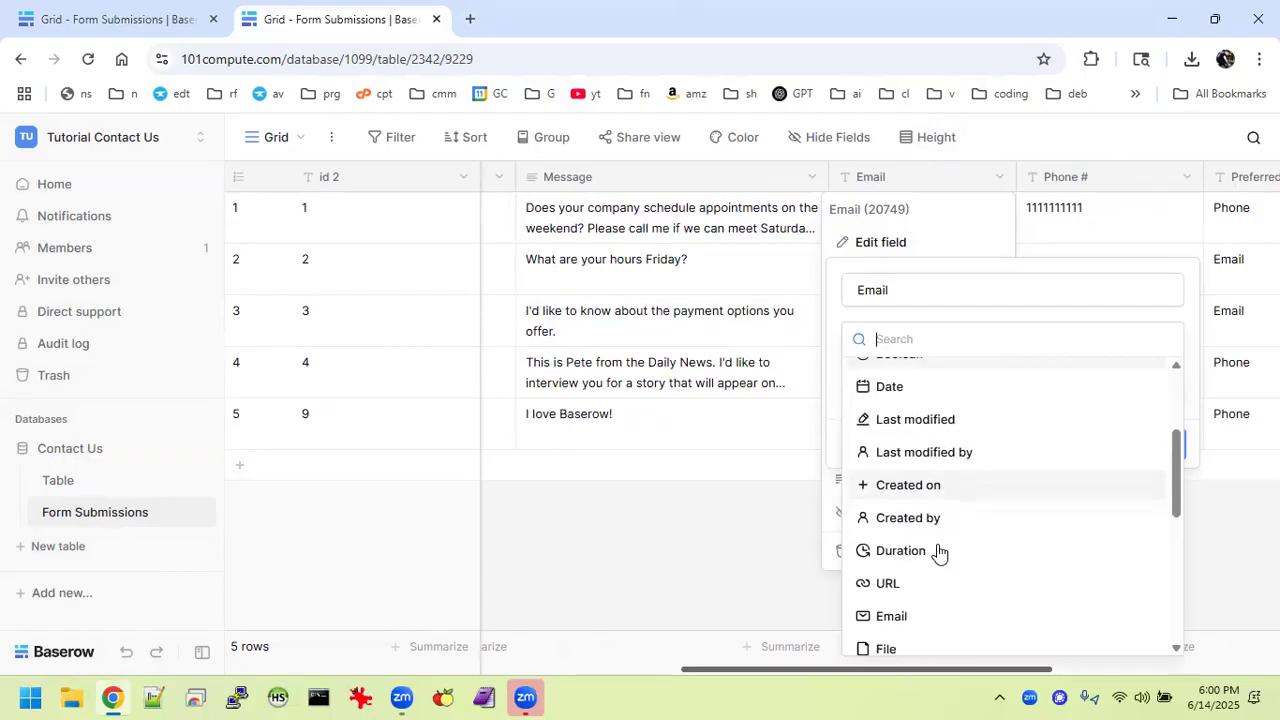
left_click(908, 605)
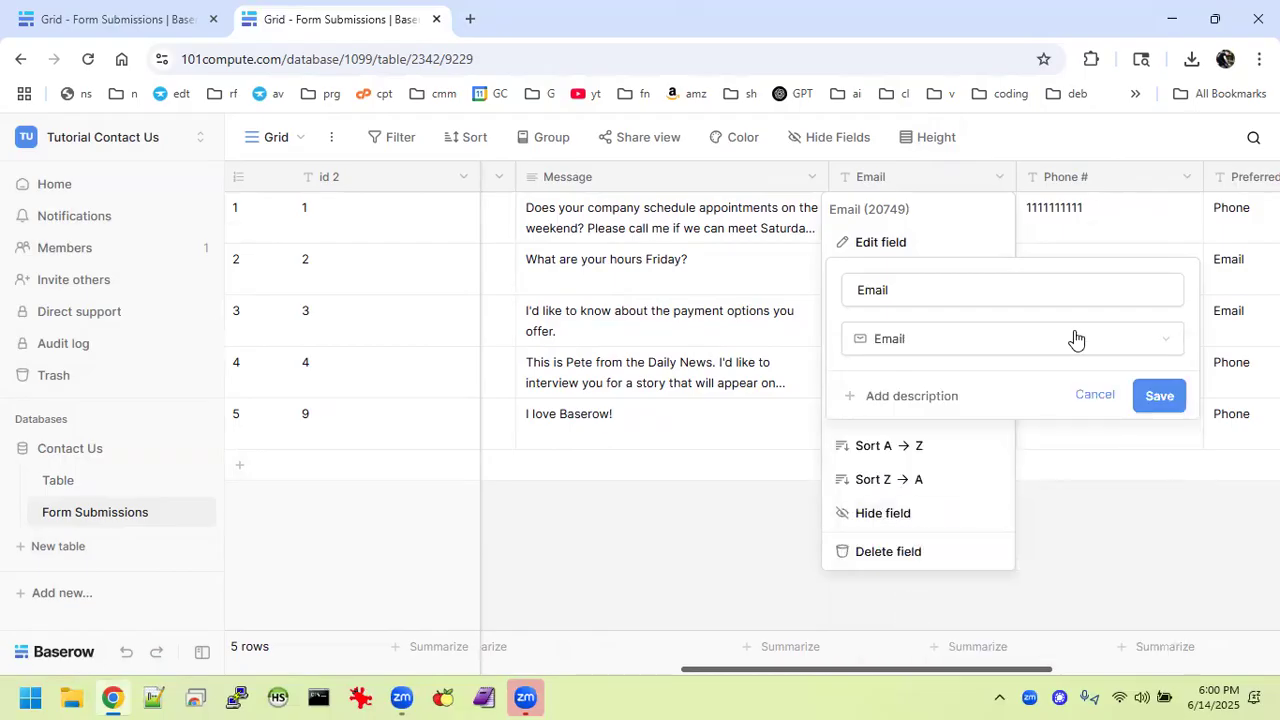
left_click(1164, 401)
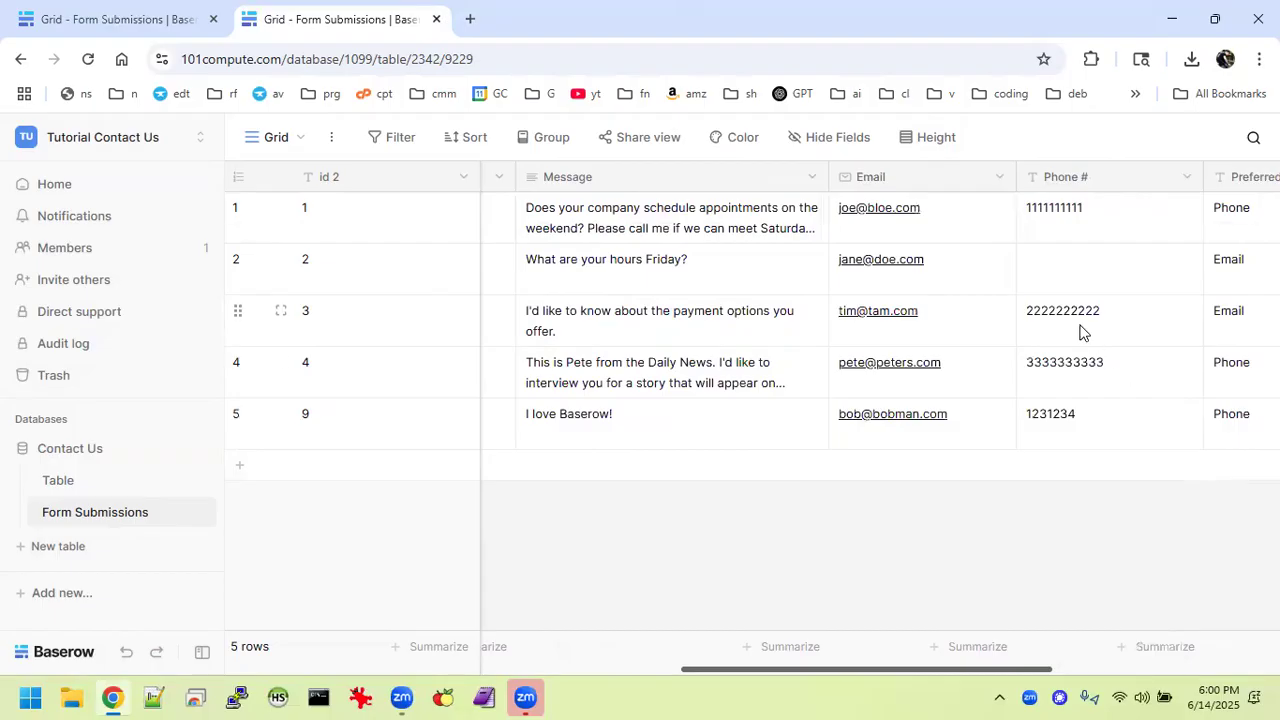
scroll(1142, 318, "right", 2)
scroll(1142, 318, "right", 1)
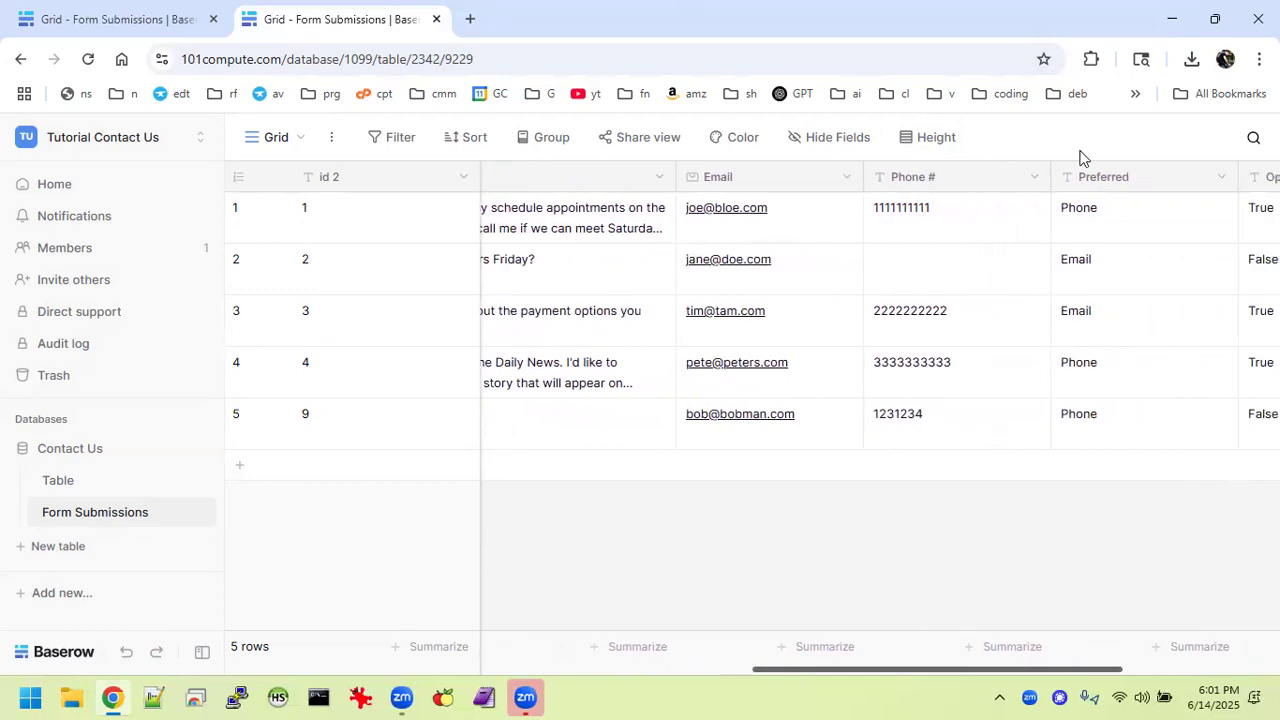
Convert Phone # to a Number field with 0 decimals and default value 1234567.
left_click(1036, 178)
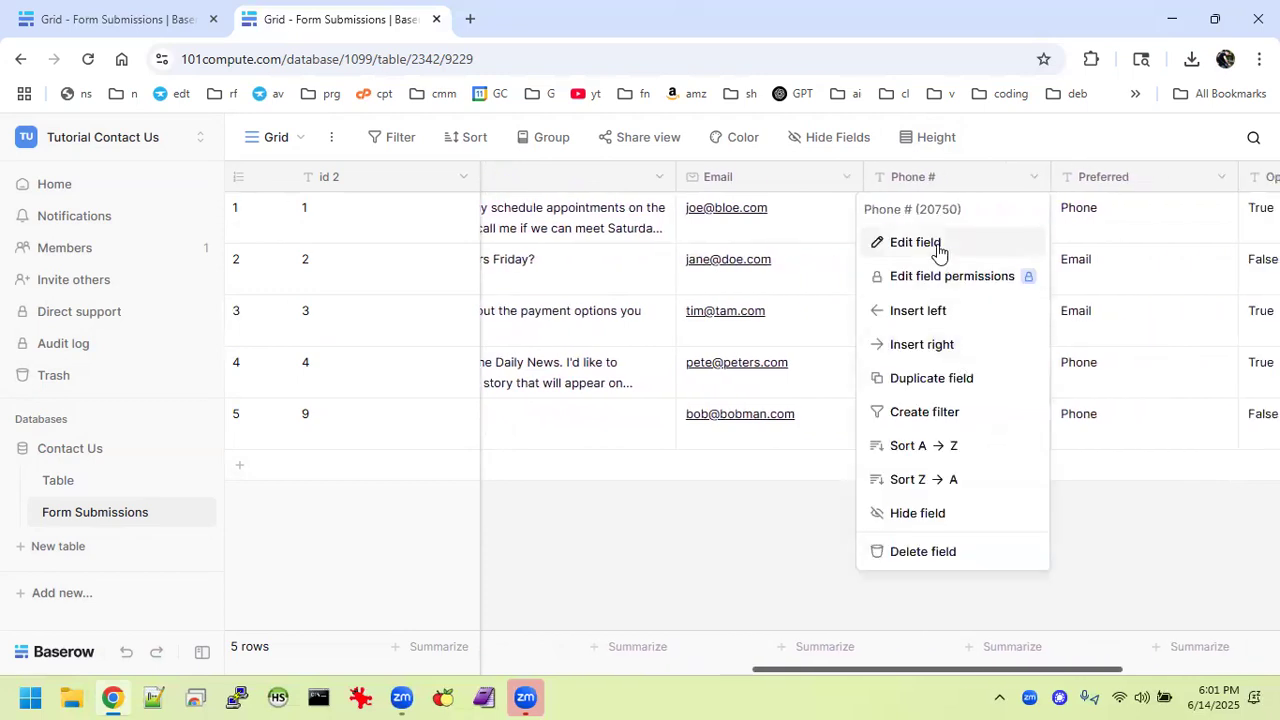
left_click(938, 249)
left_click(994, 338)
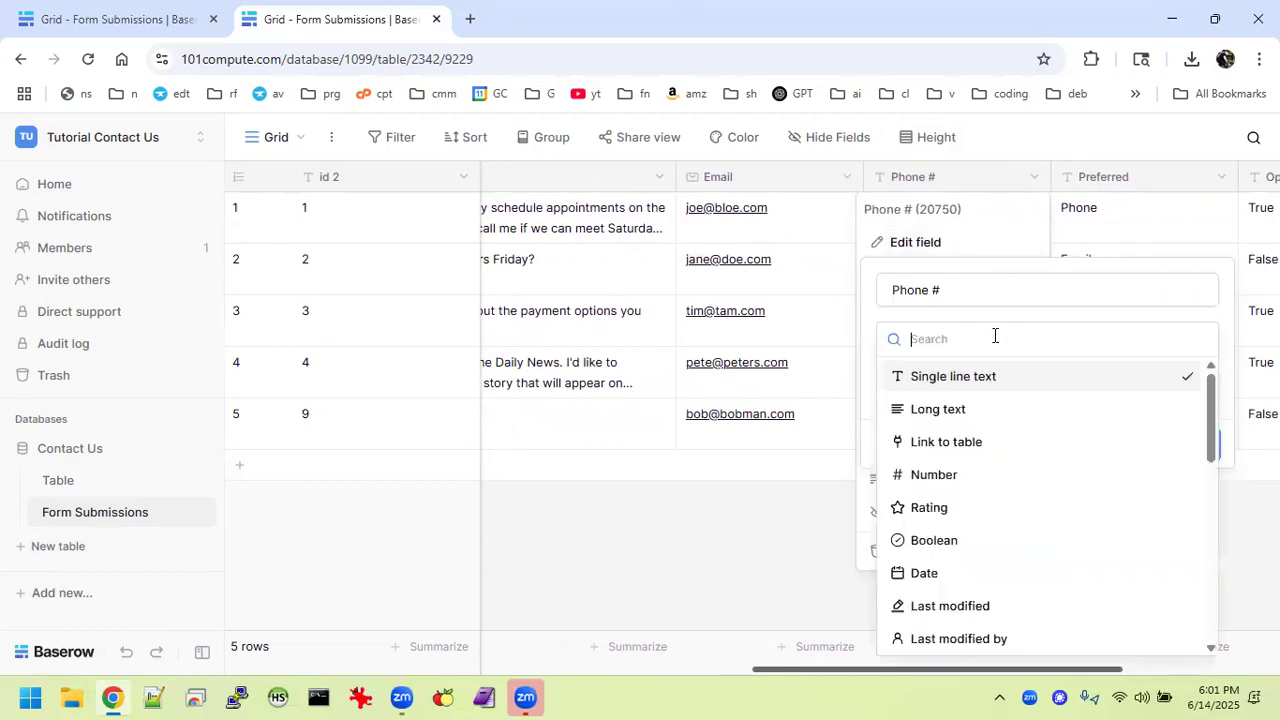
left_click(962, 477)
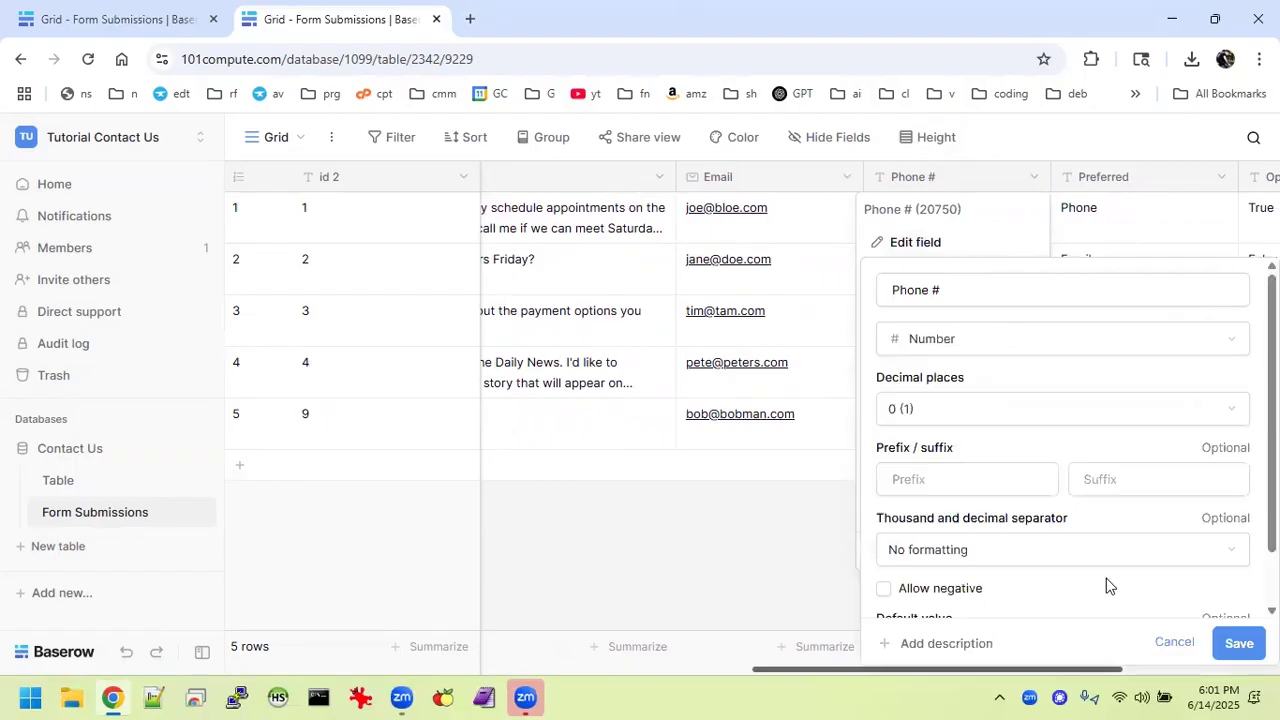
scroll(1082, 478, "down", 1)
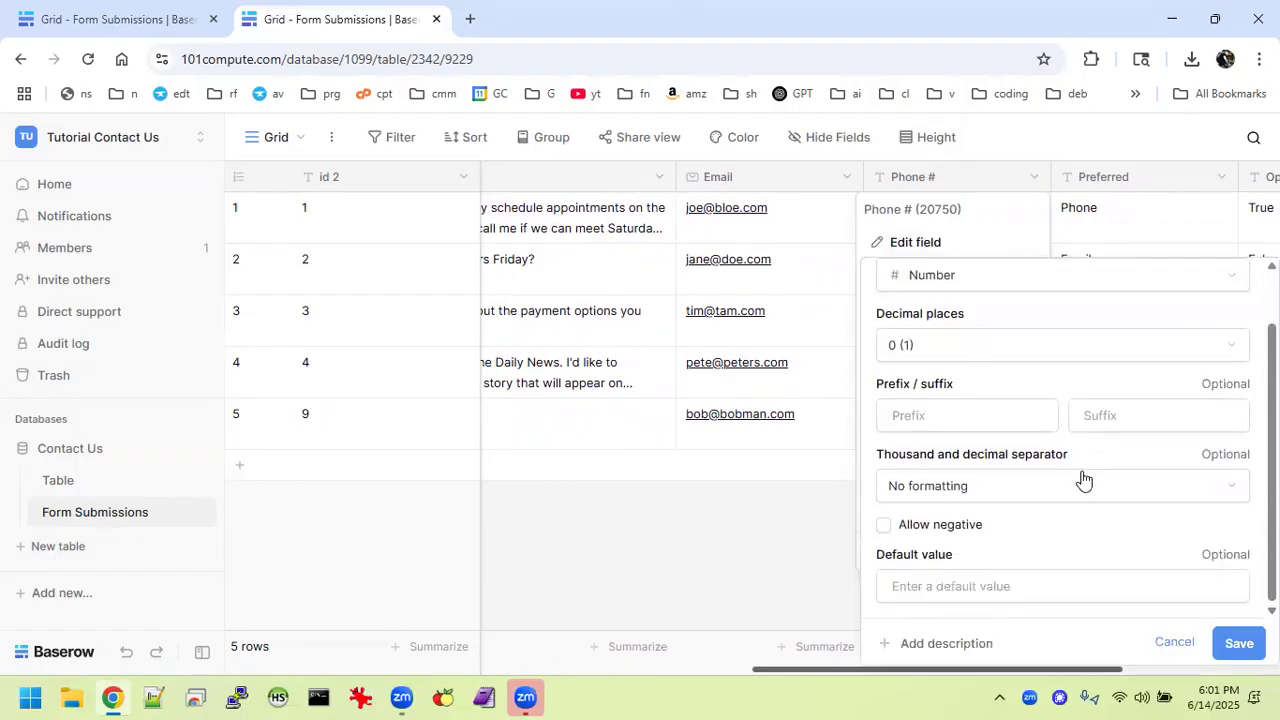
left_click(1026, 594)
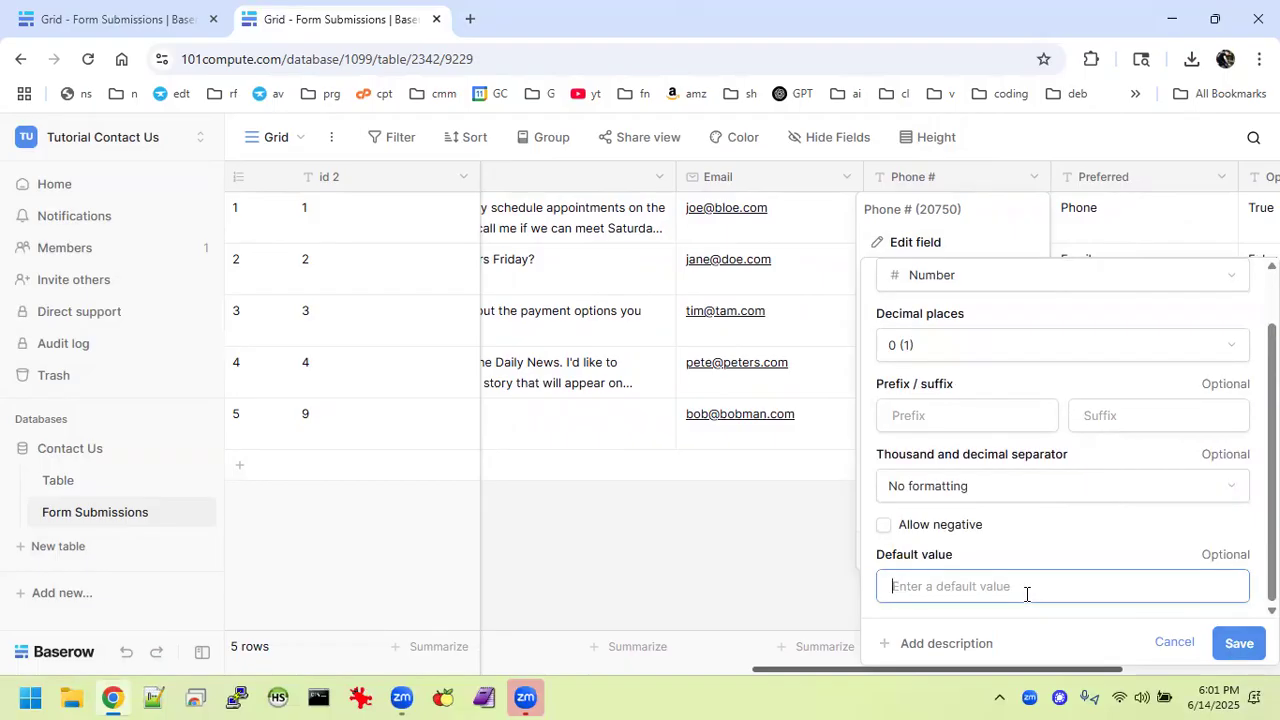
type("1234567")
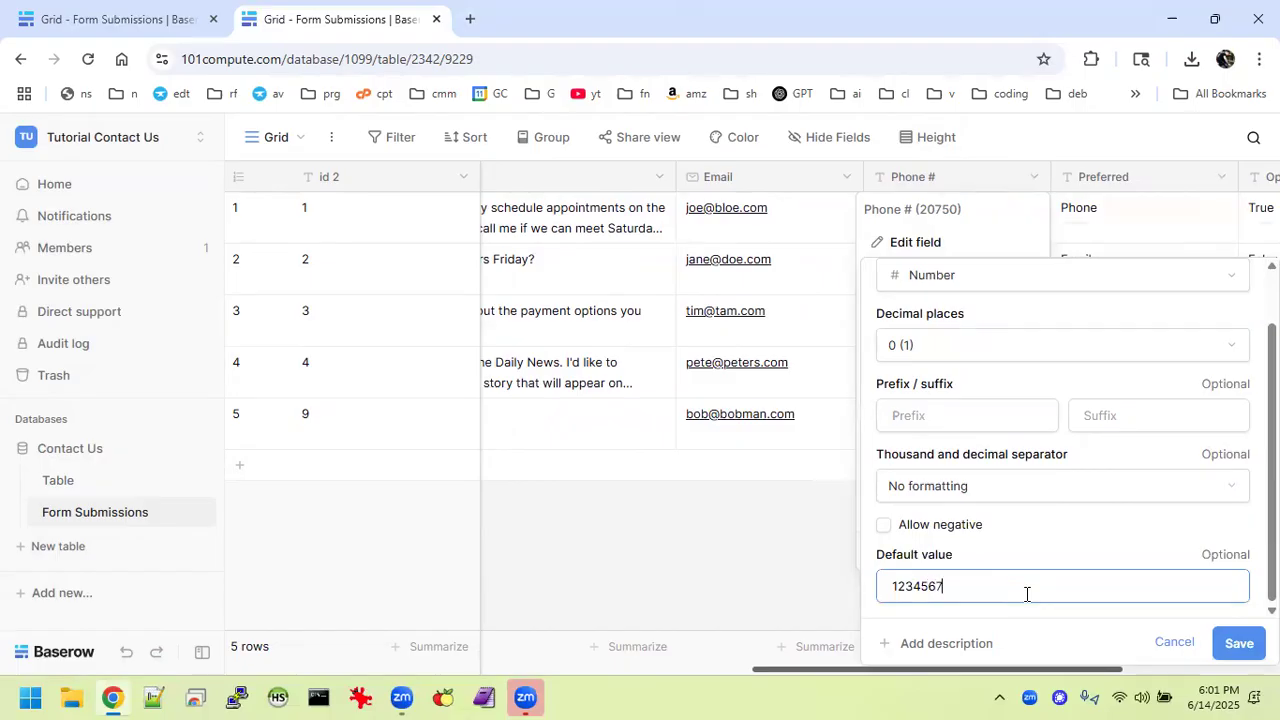
left_click(1239, 643)
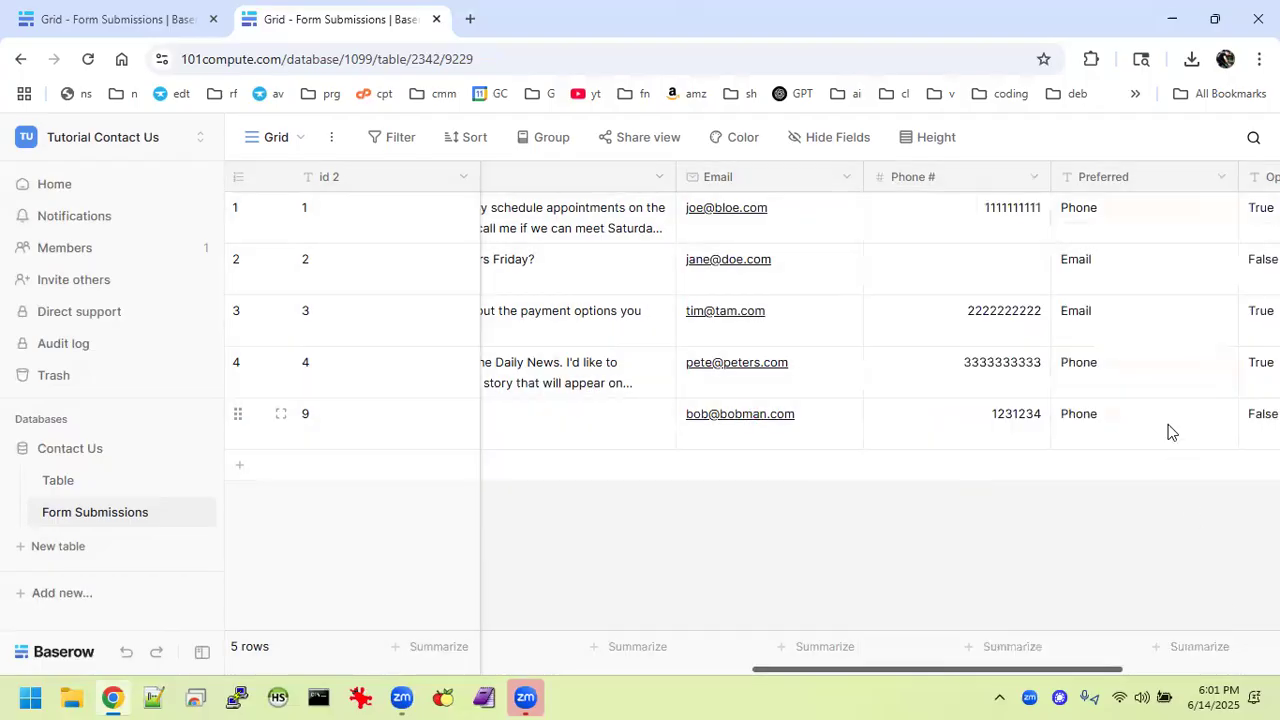
Convert Preferred to a Single select field keeping the Phone and Email options.
scroll(1133, 301, "right", 2)
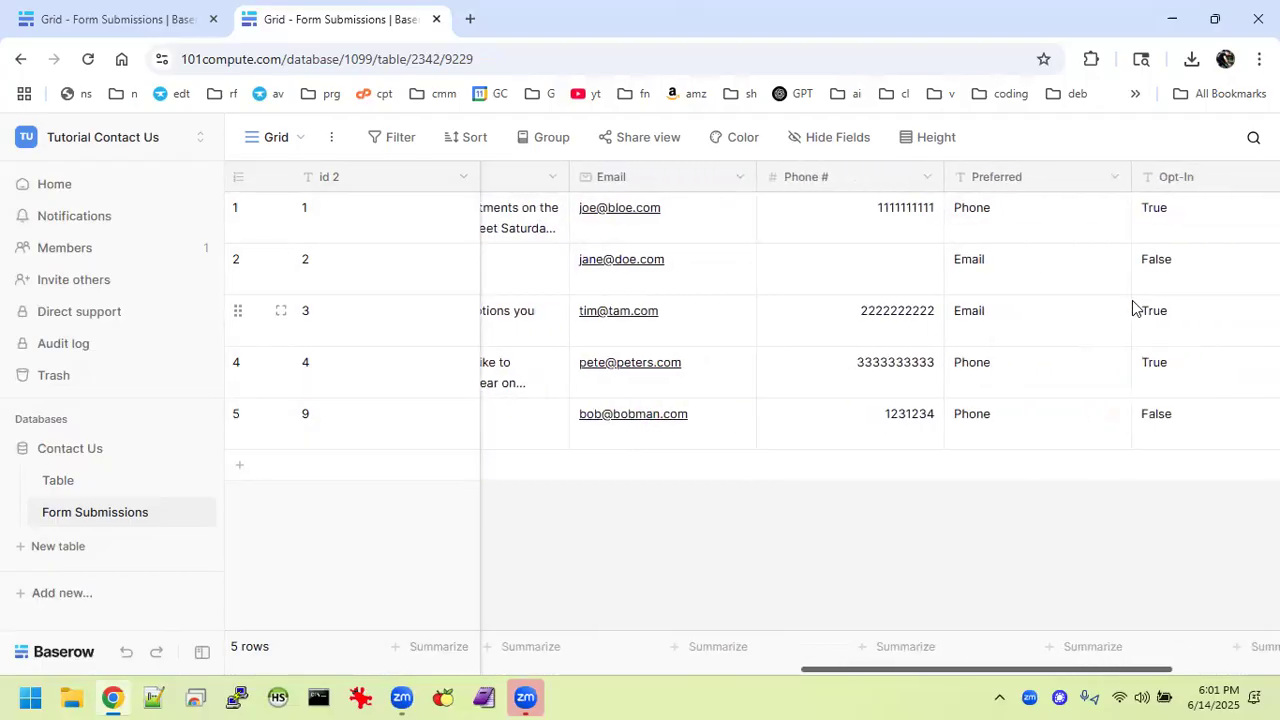
left_click(1113, 180)
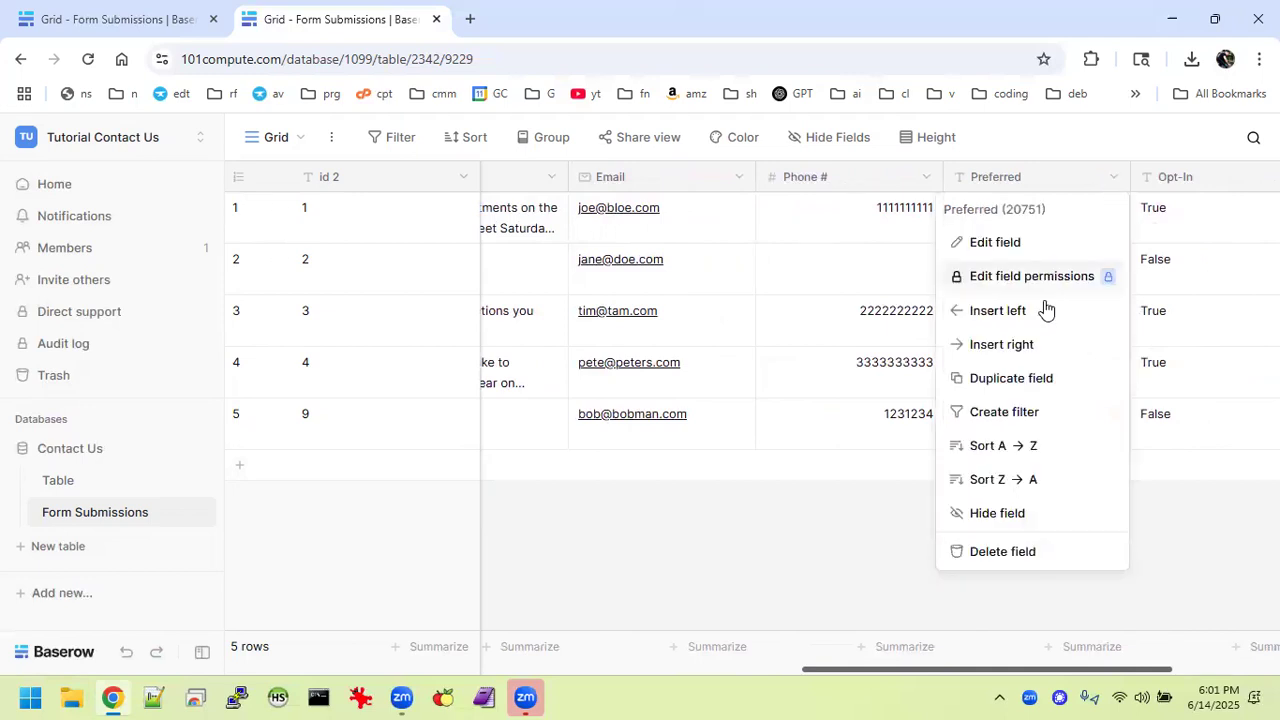
left_click(996, 242)
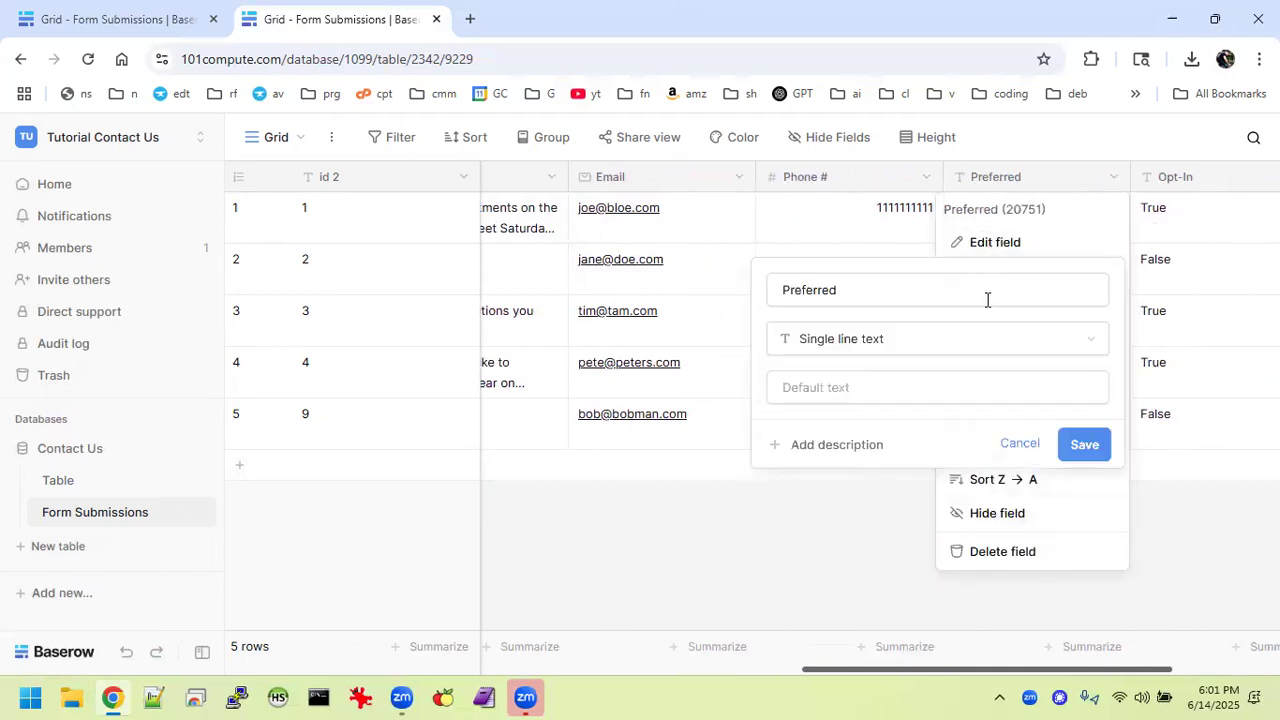
left_click(981, 336)
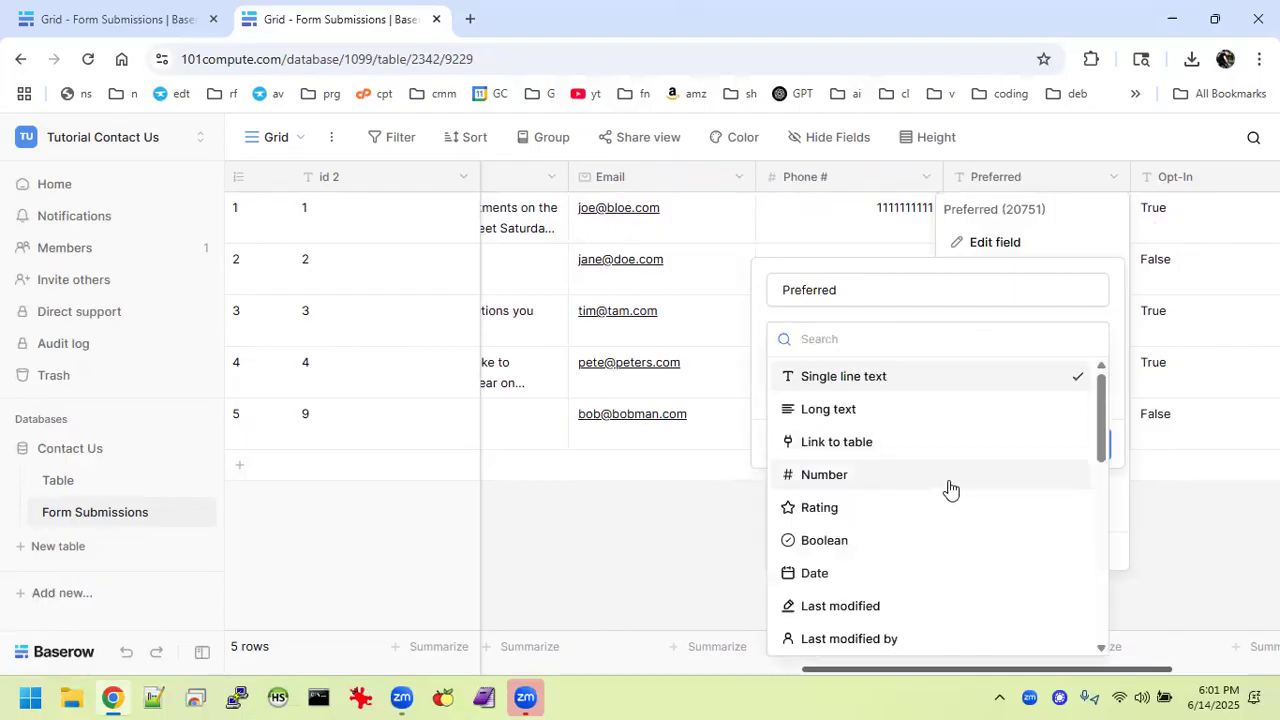
scroll(948, 486, "down", 3)
scroll(948, 488, "down", 3)
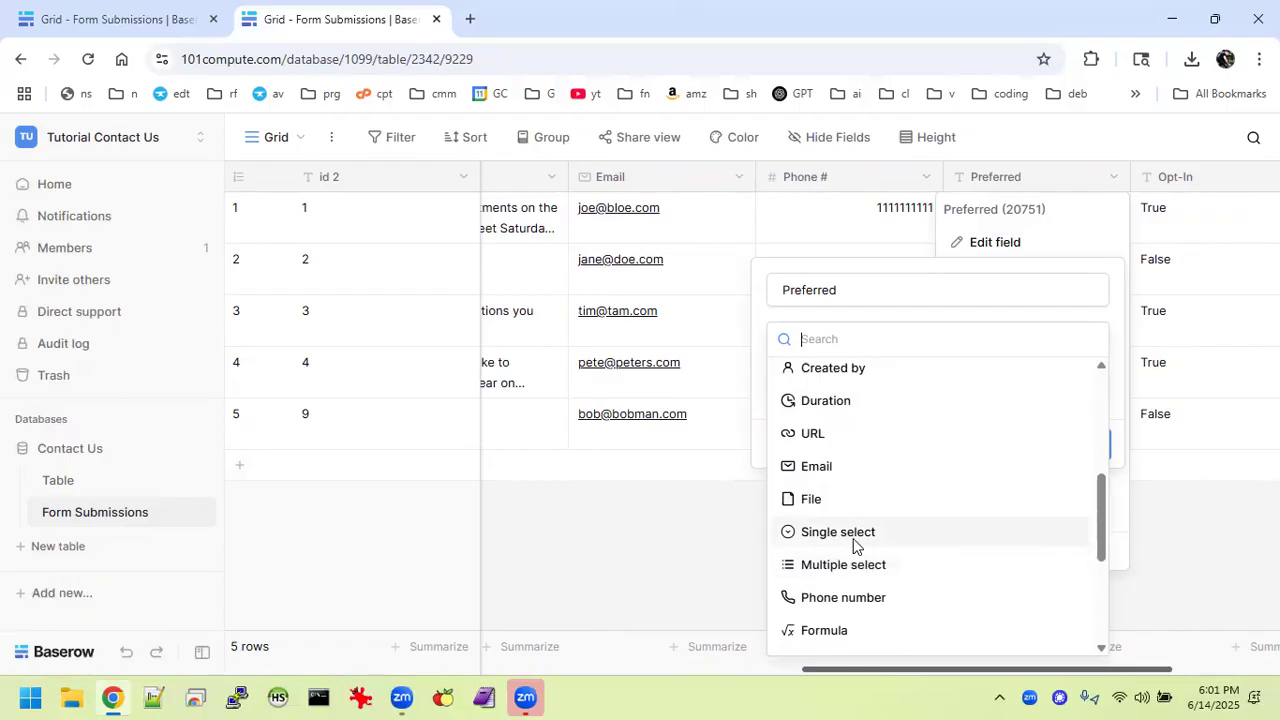
left_click(851, 542)
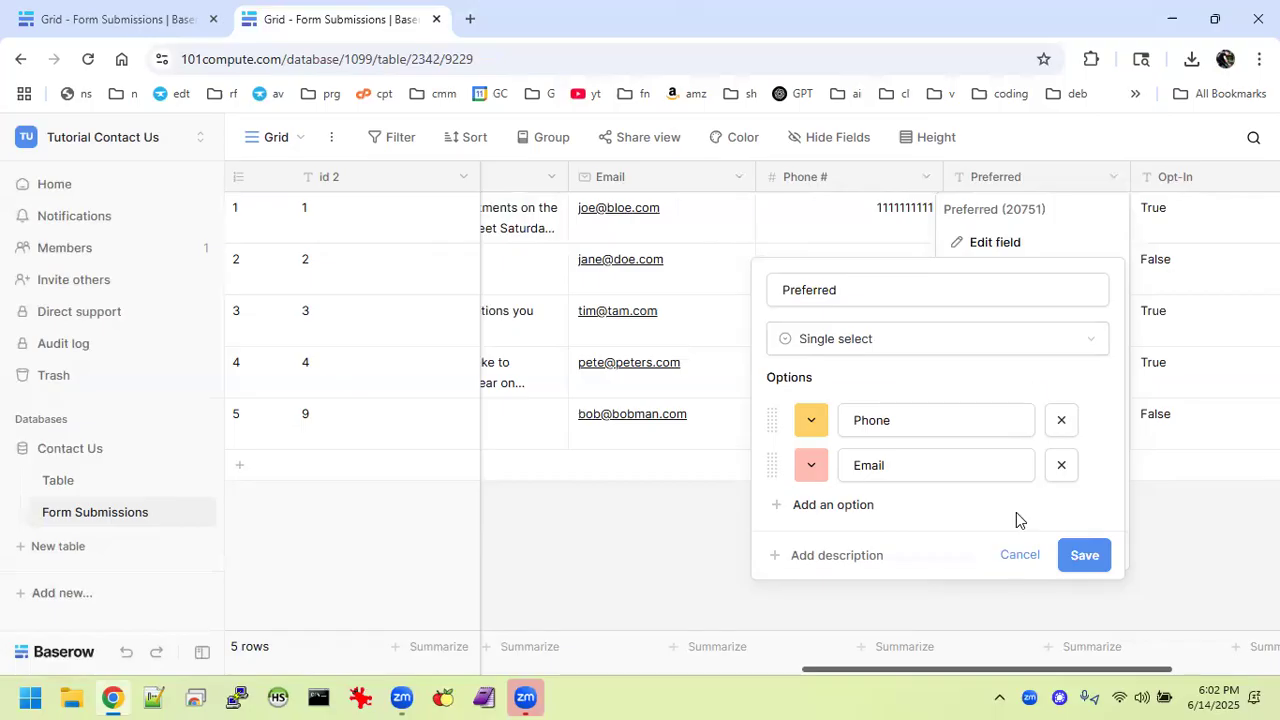
left_click(1075, 558)
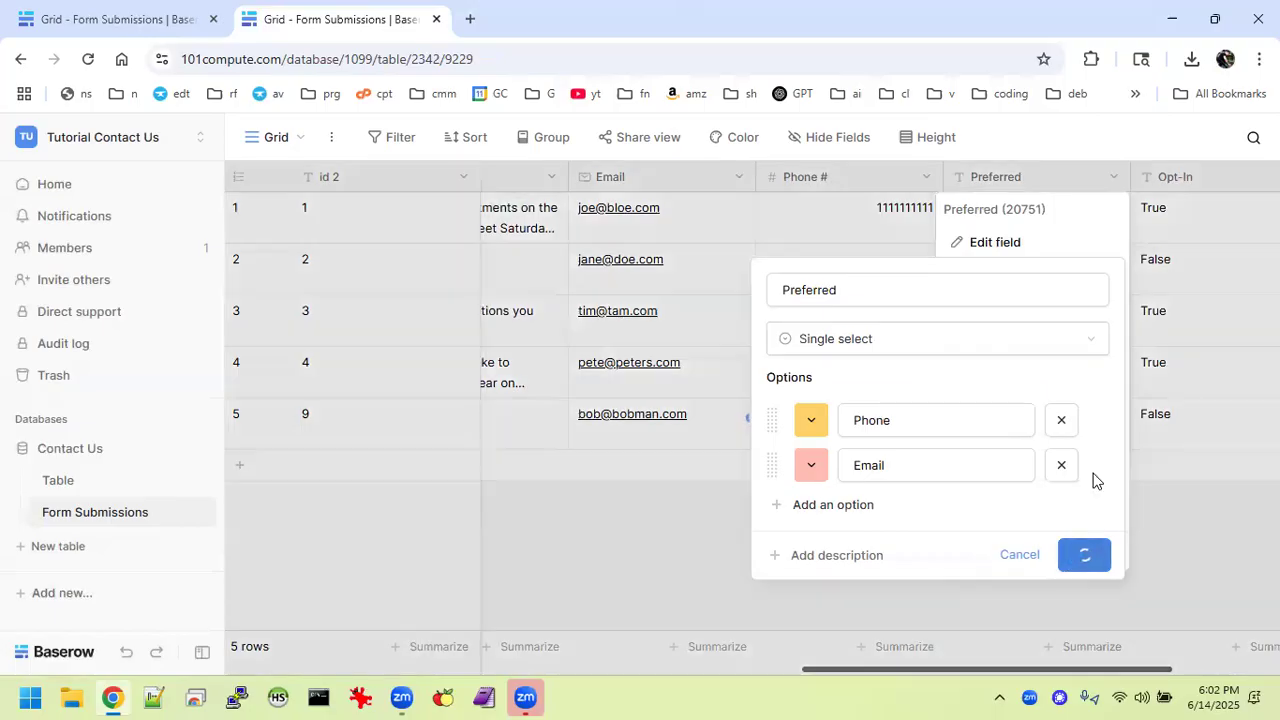
Check row 1's Preferred dropdown shows Phone and Email, leaving the value unchanged.
left_click(1095, 226)
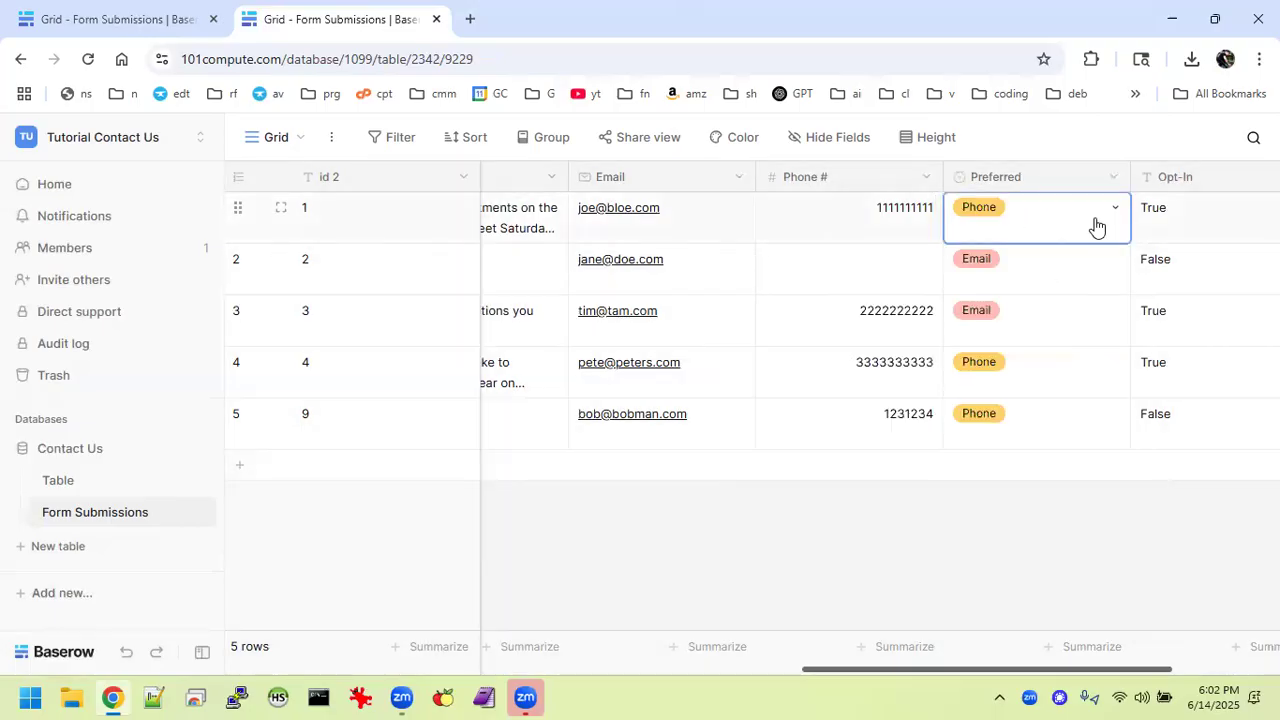
left_click(1101, 226)
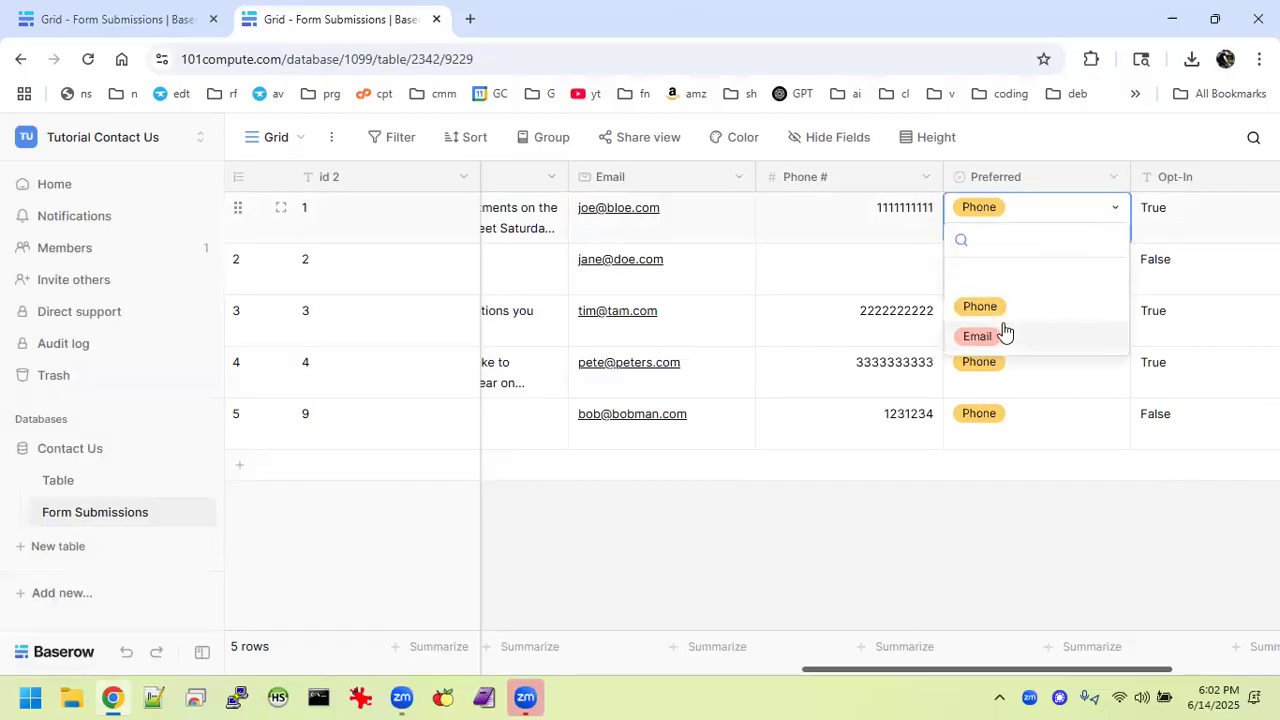
left_click(1020, 548)
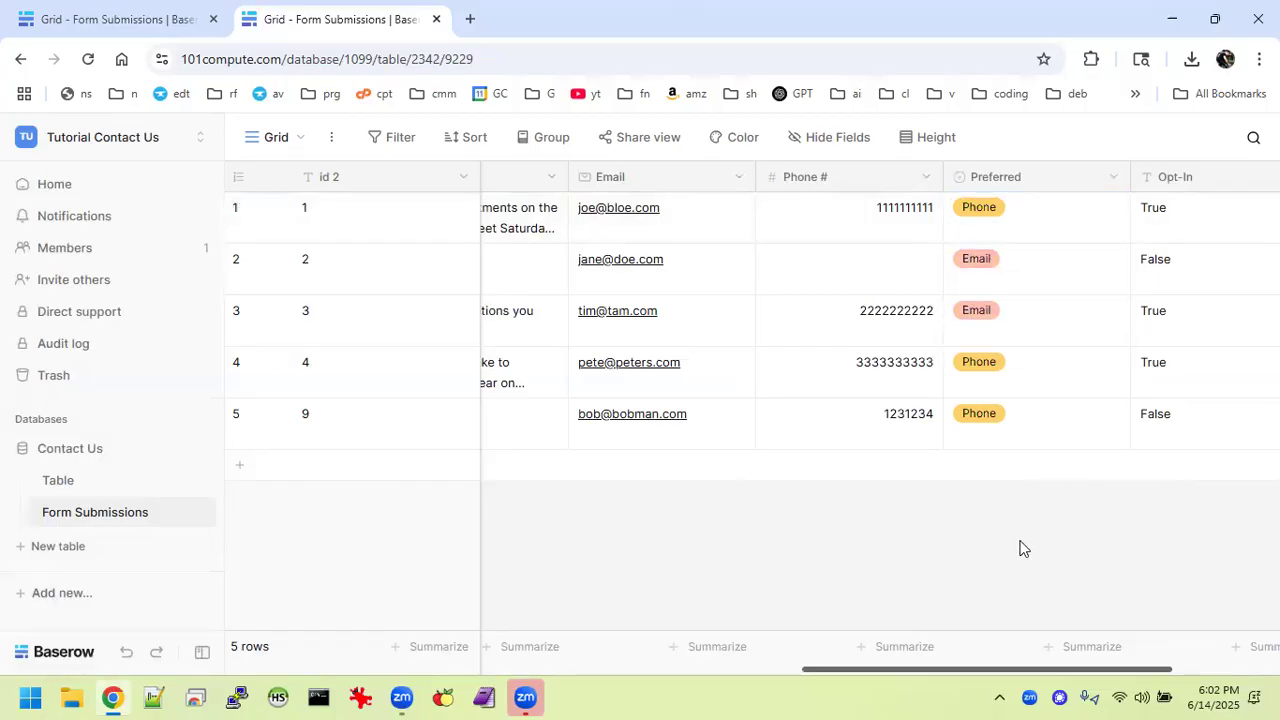
scroll(1114, 409, "right", 2)
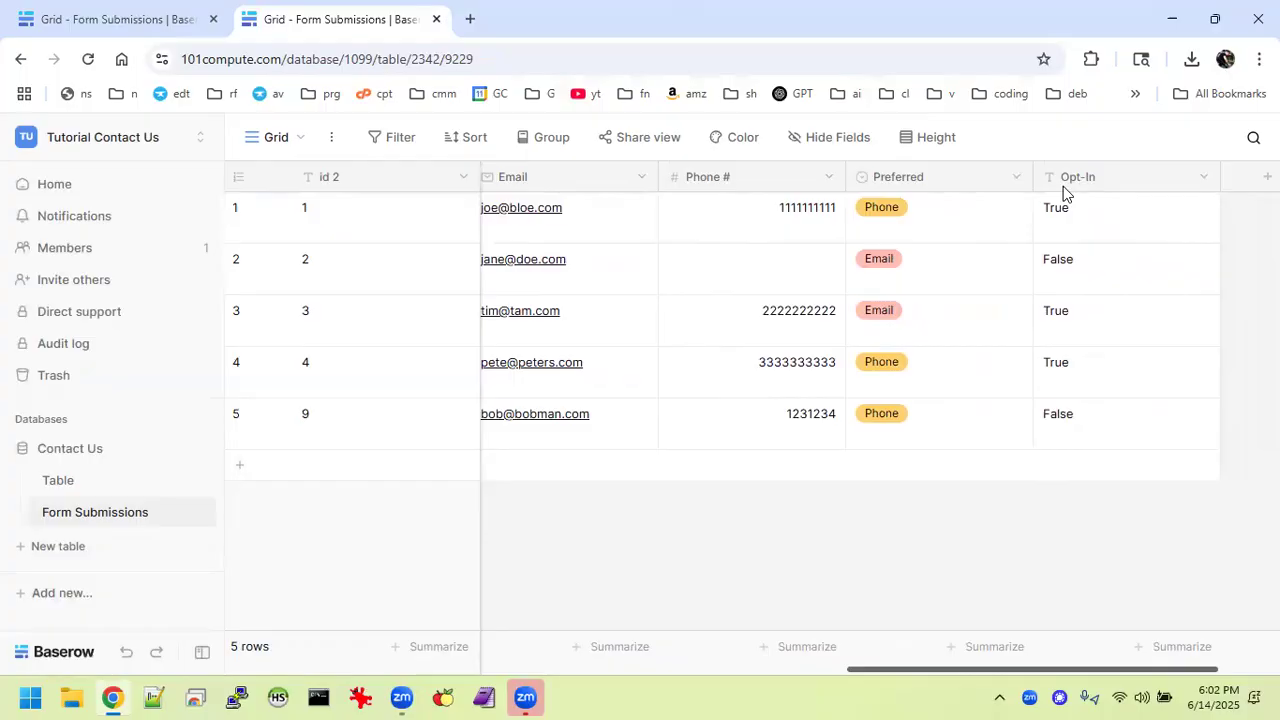
Narrow the Preferred column and make Opt-In a Boolean checkbox field.
left_click_drag(1031, 180, 960, 188)
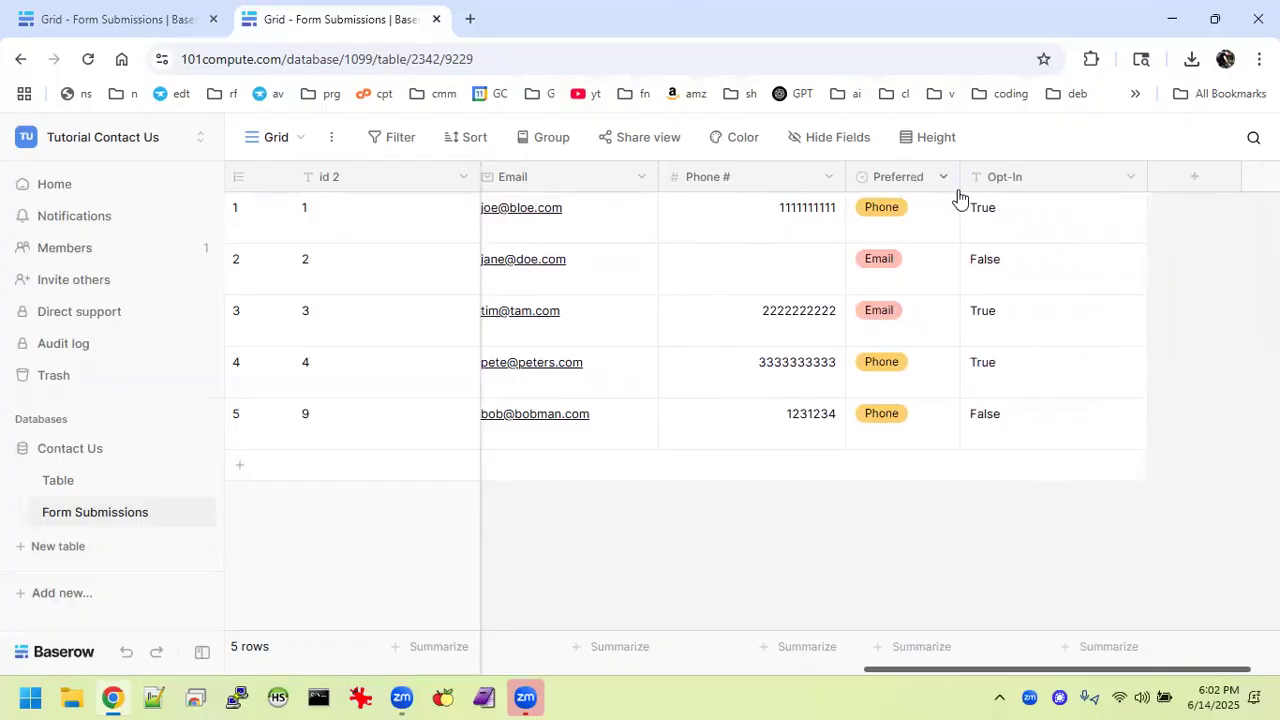
left_click(1132, 179)
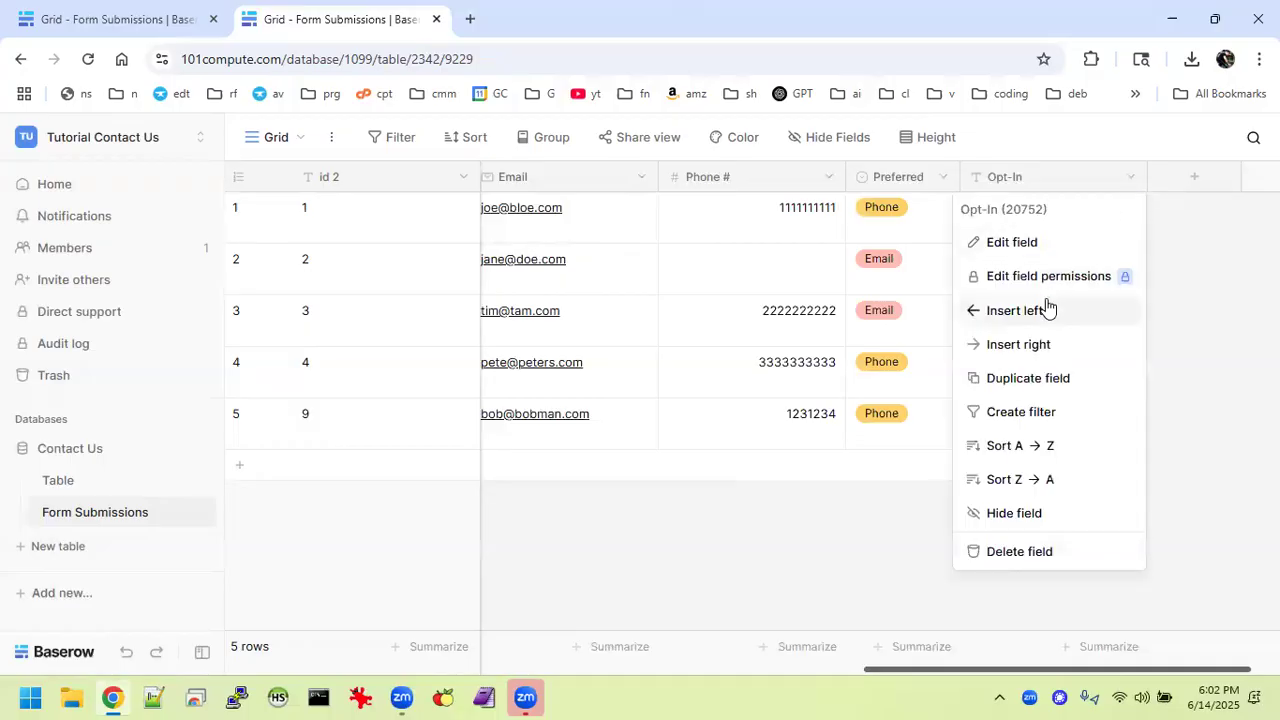
left_click(1034, 245)
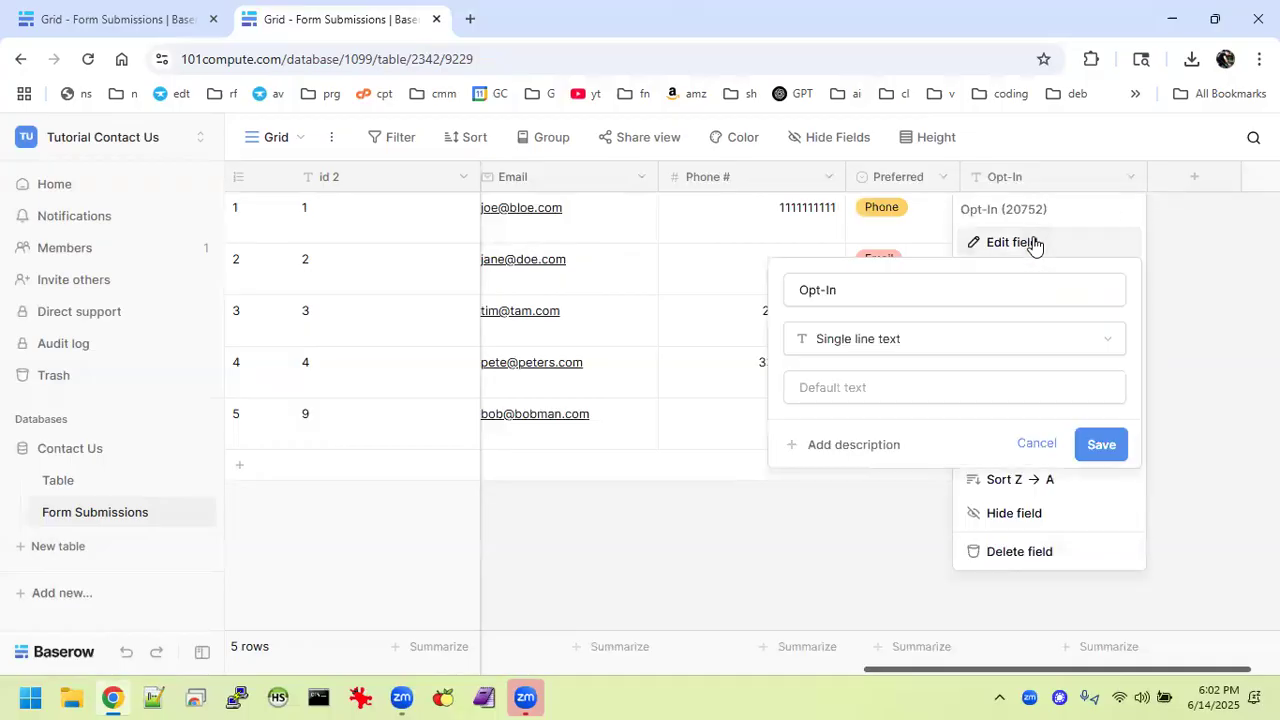
left_click(985, 344)
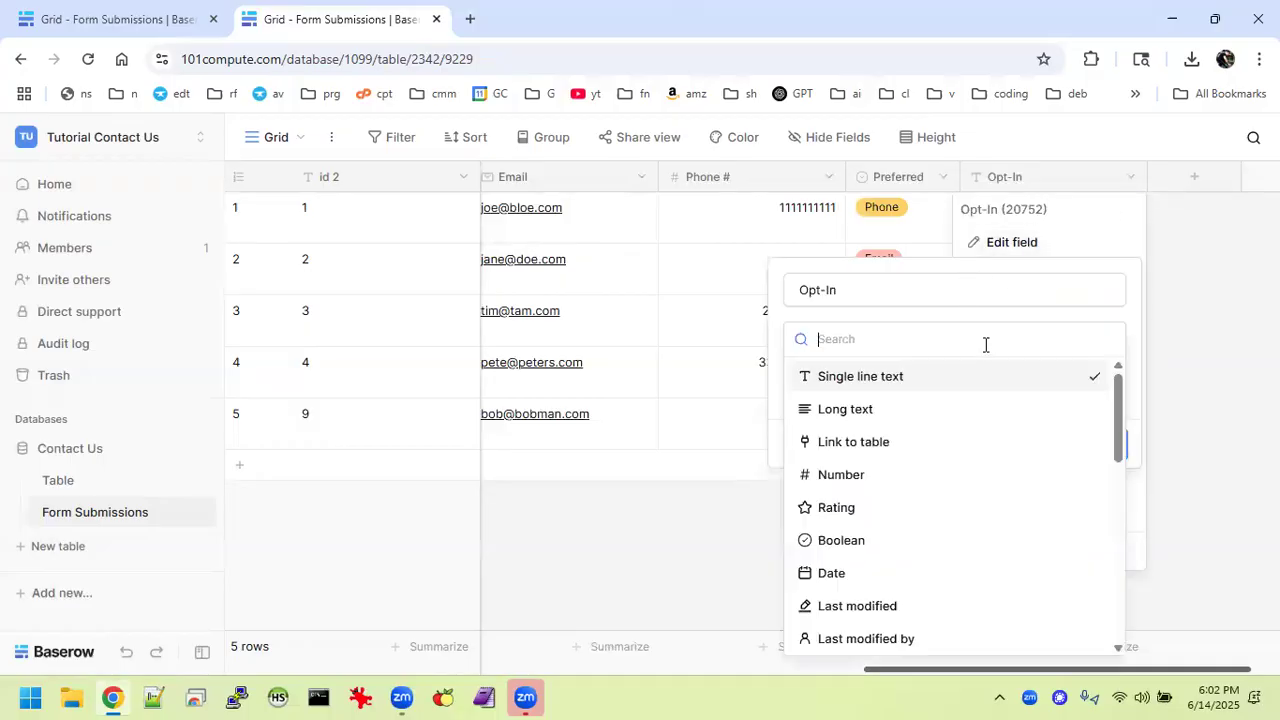
left_click(858, 542)
left_click(1101, 427)
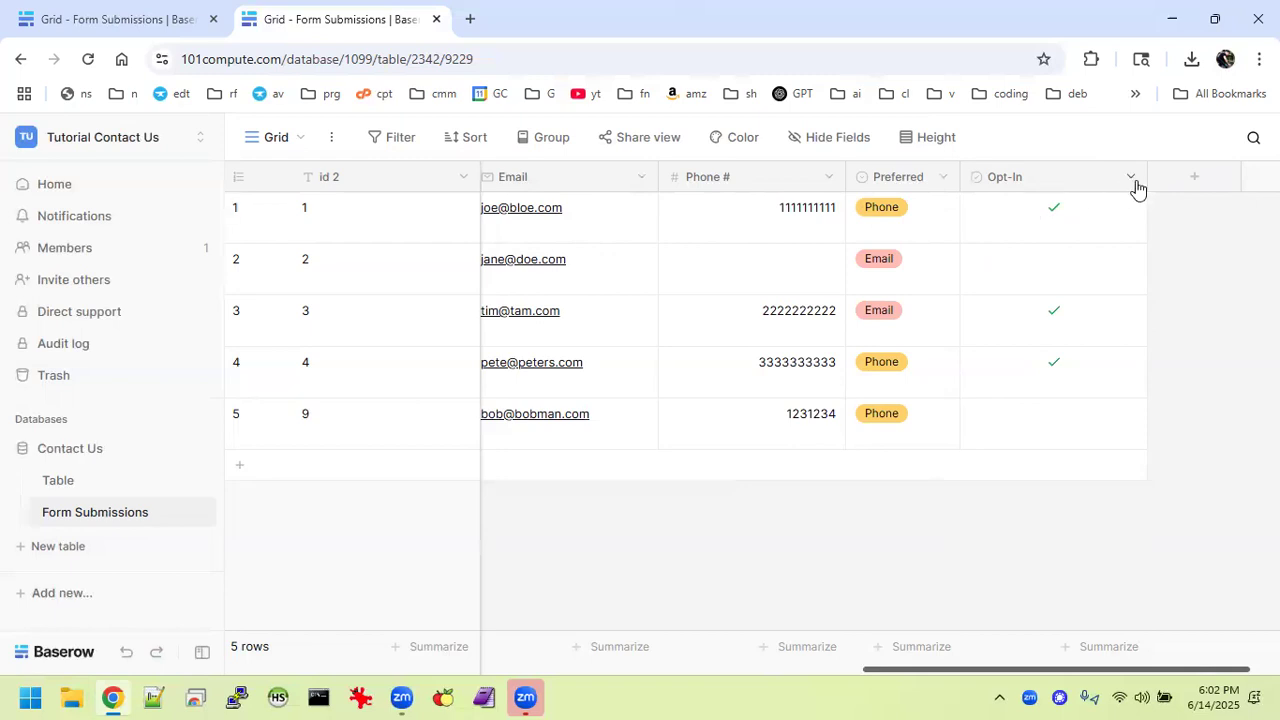
Narrow the Opt-In and Phone # columns.
left_click_drag(1147, 179, 1077, 200)
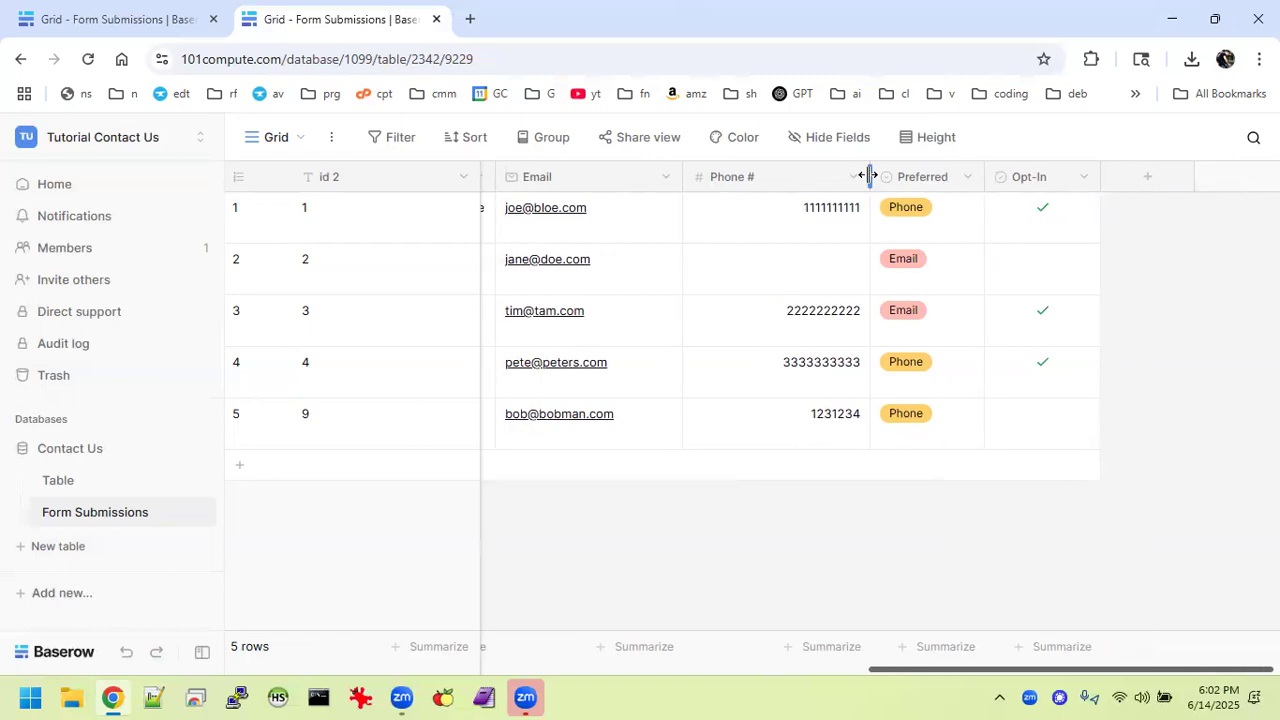
left_click_drag(870, 177, 794, 186)
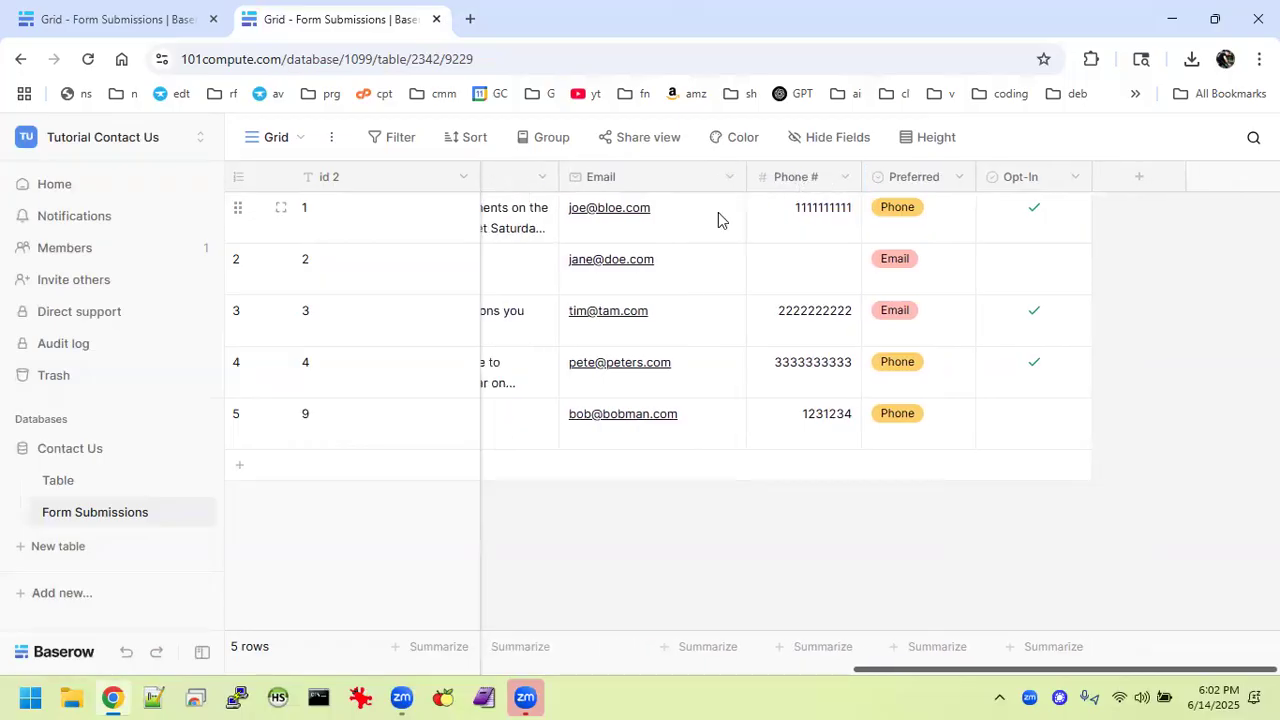
scroll(693, 259, "left", 6)
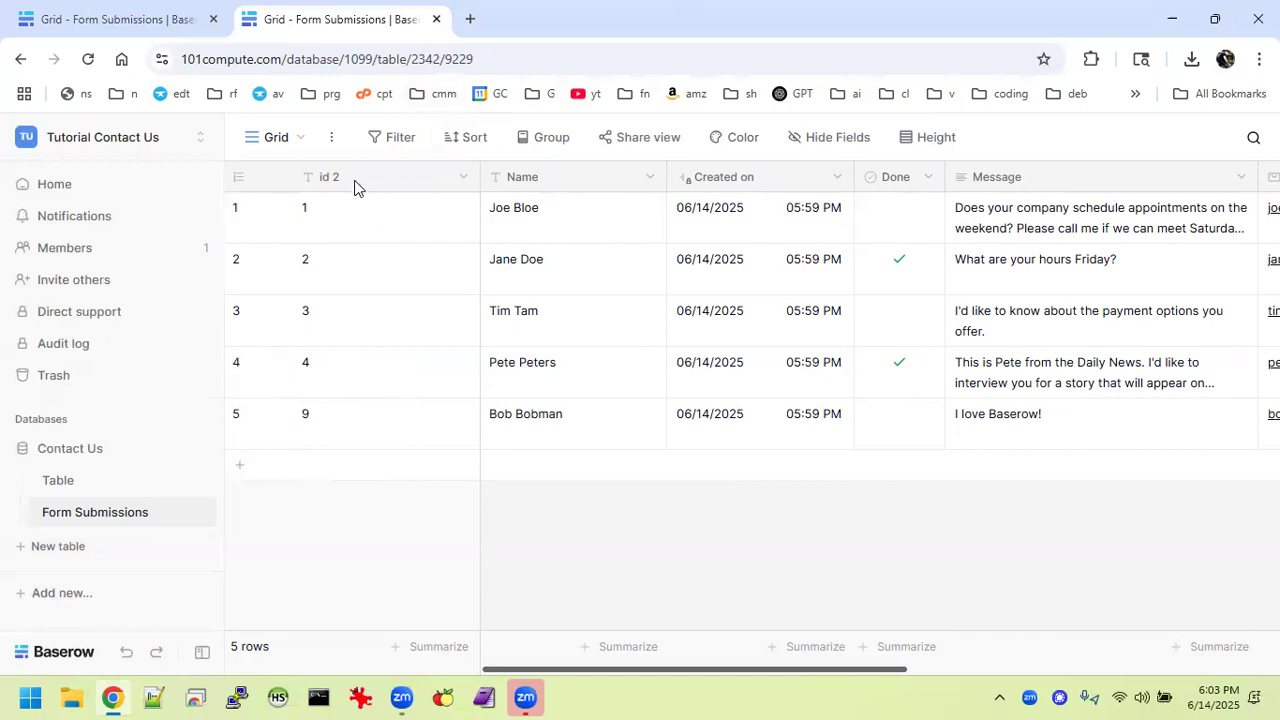
Make Name the primary field of the Form Submissions table.
left_click(651, 177)
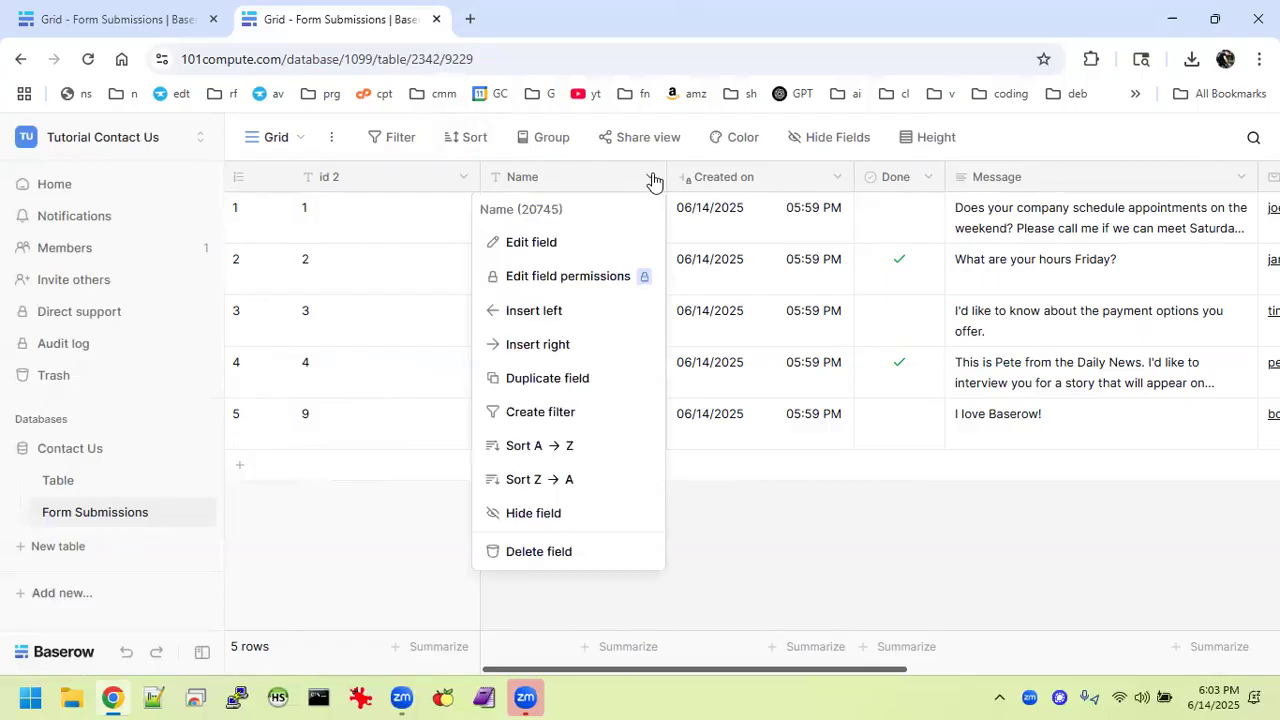
left_click(450, 166)
left_click(463, 177)
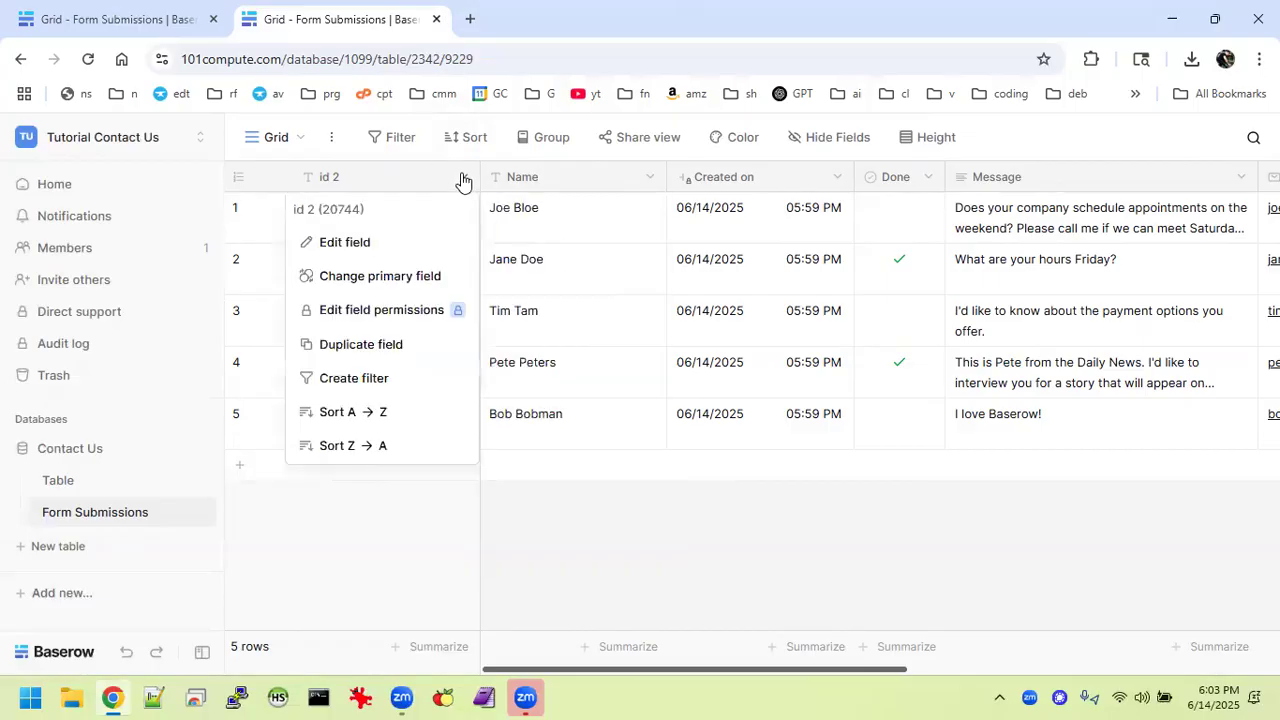
left_click(407, 278)
left_click(563, 287)
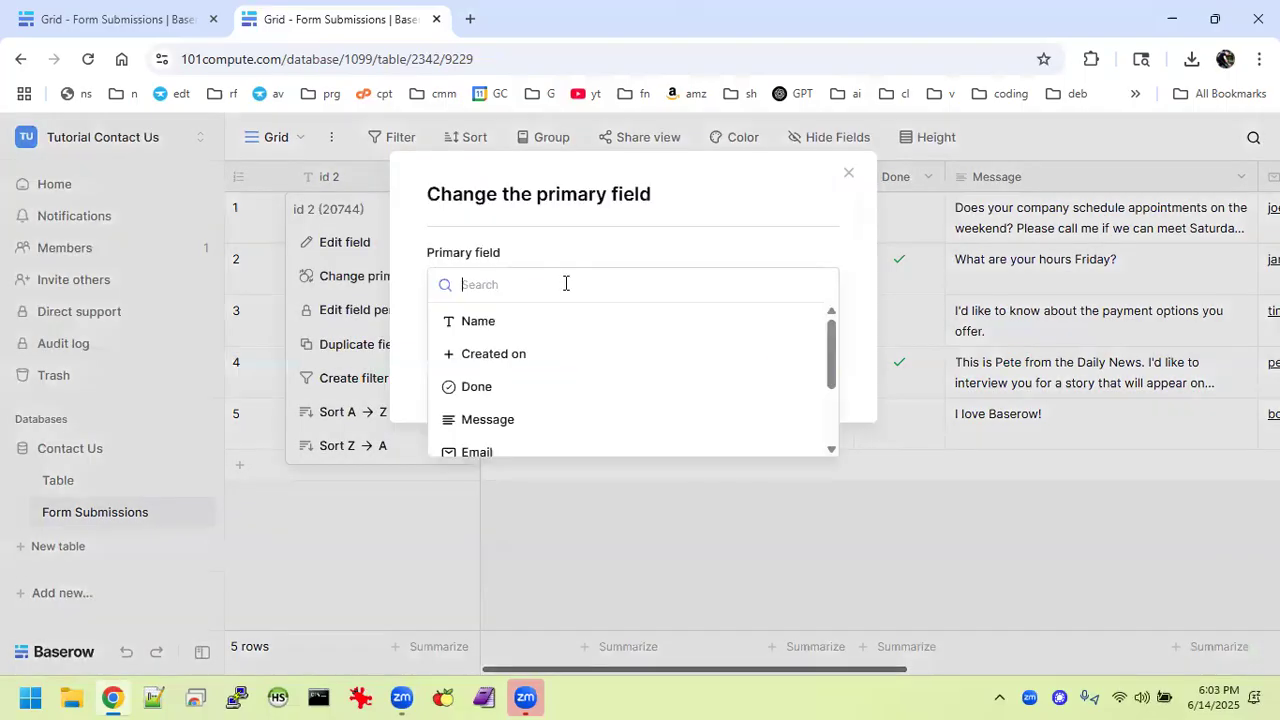
left_click(520, 328)
left_click(791, 375)
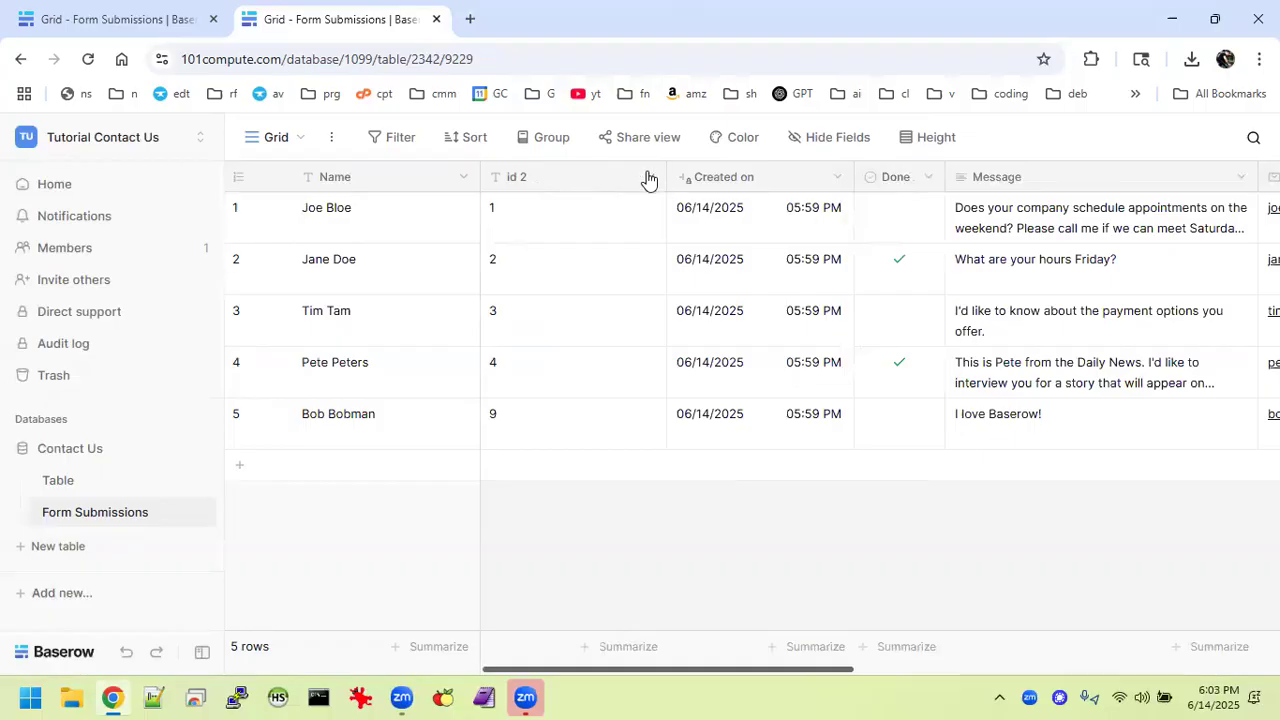
Delete the id 2 field from Form Submissions.
left_click(650, 177)
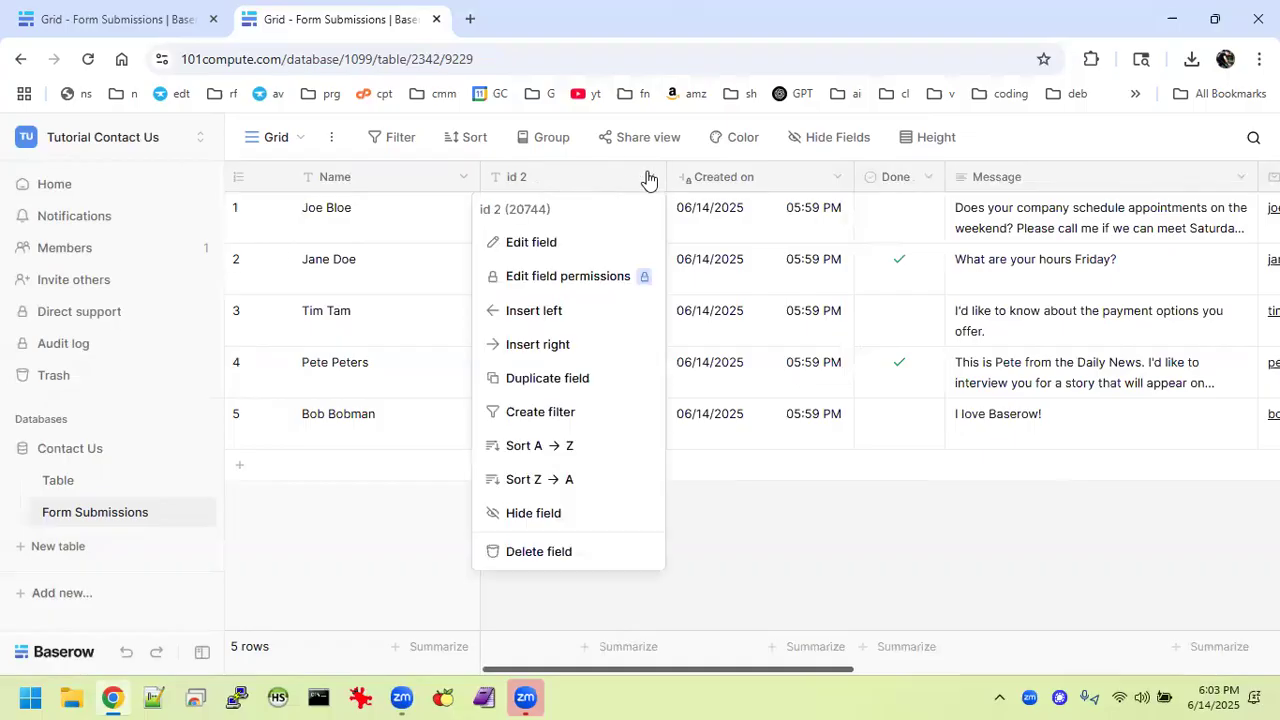
left_click(564, 551)
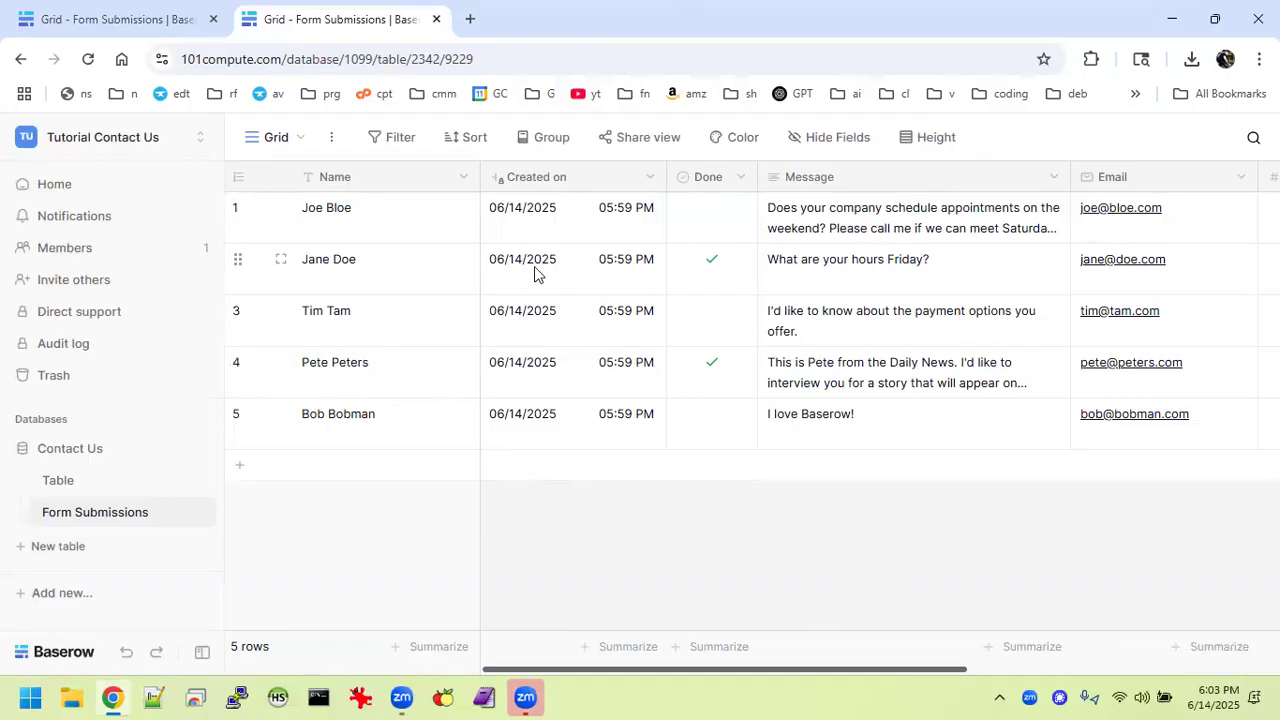
left_click(85, 18)
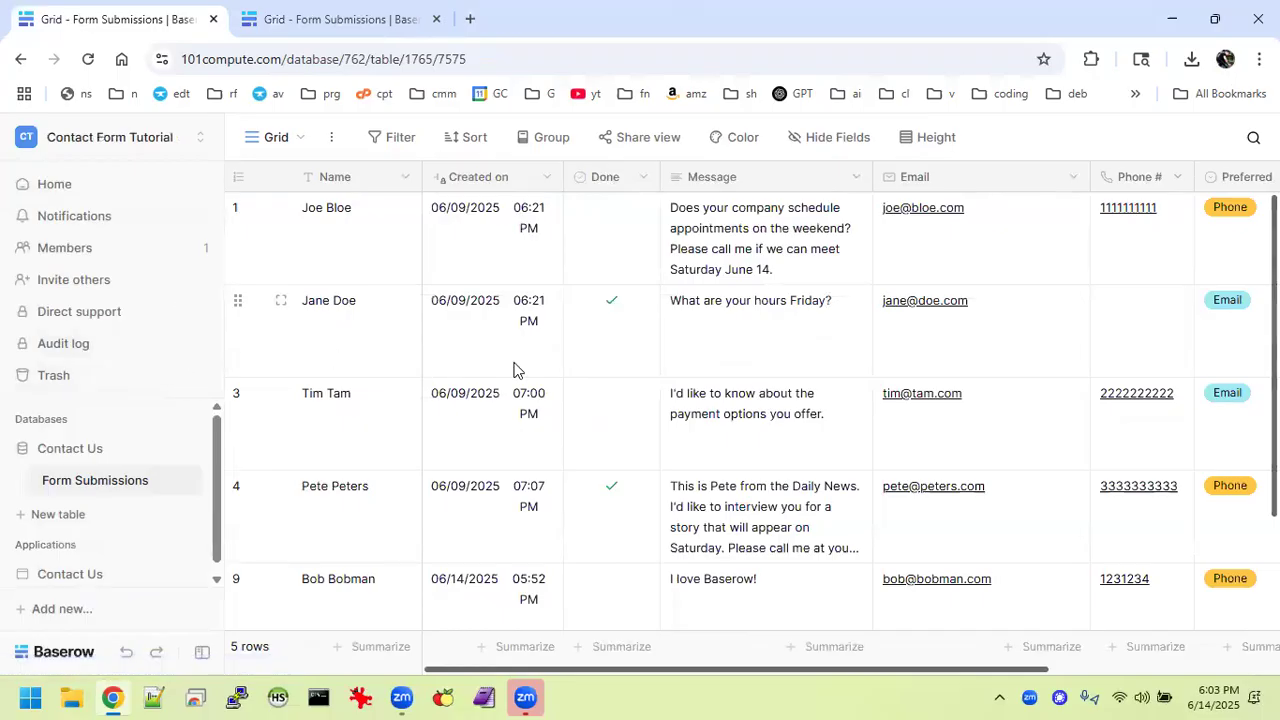
Expand the Contact Us application in the sidebar and open its Form page.
scroll(513, 370, "down", 3)
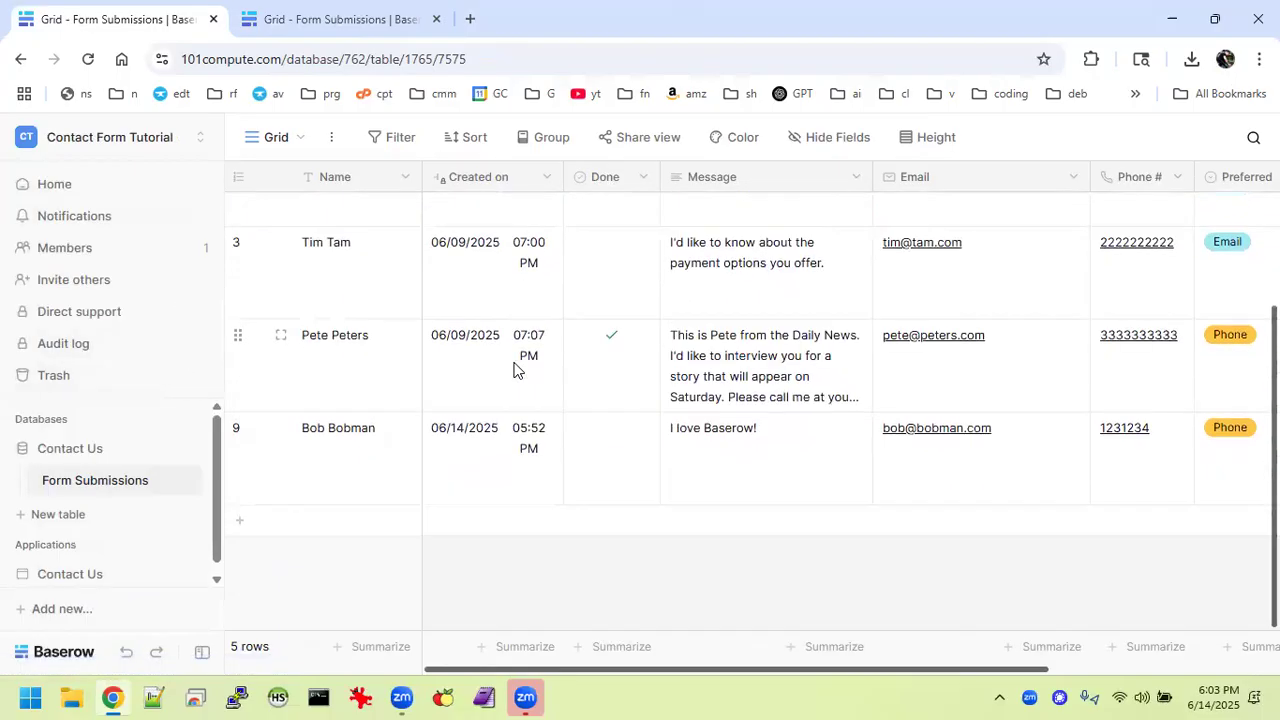
scroll(513, 370, "up", 3)
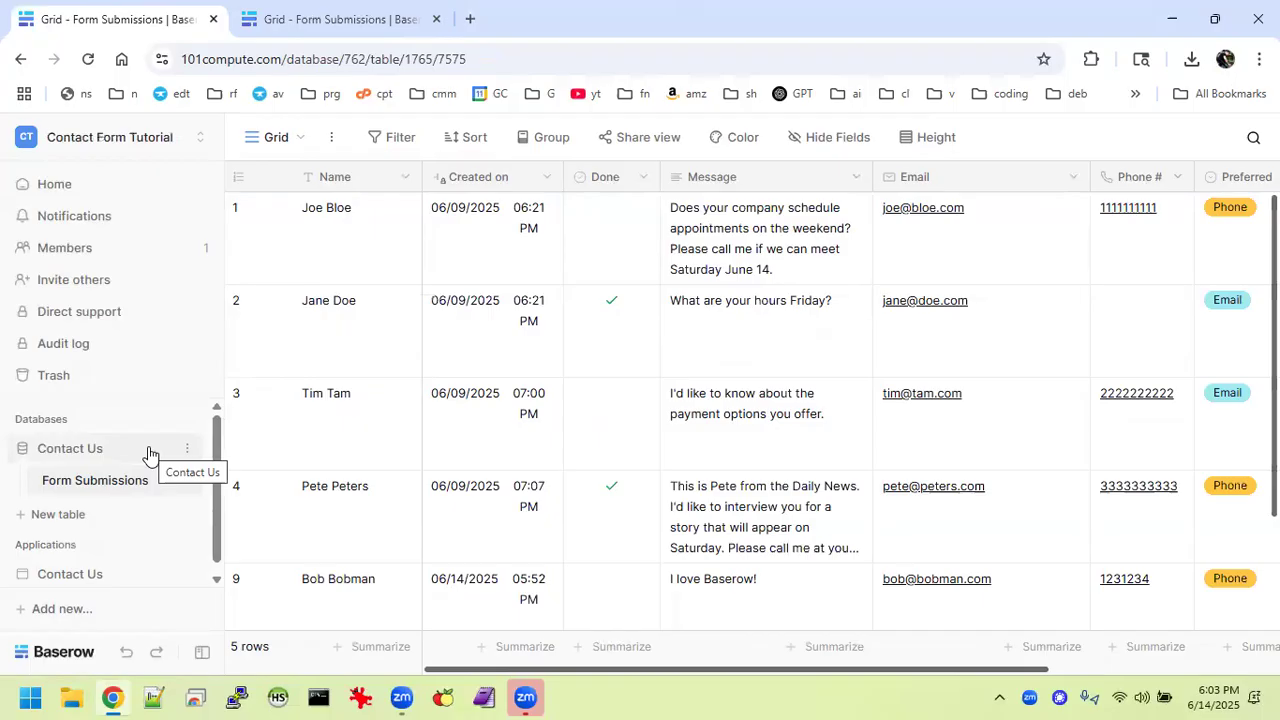
scroll(115, 459, "down", 1)
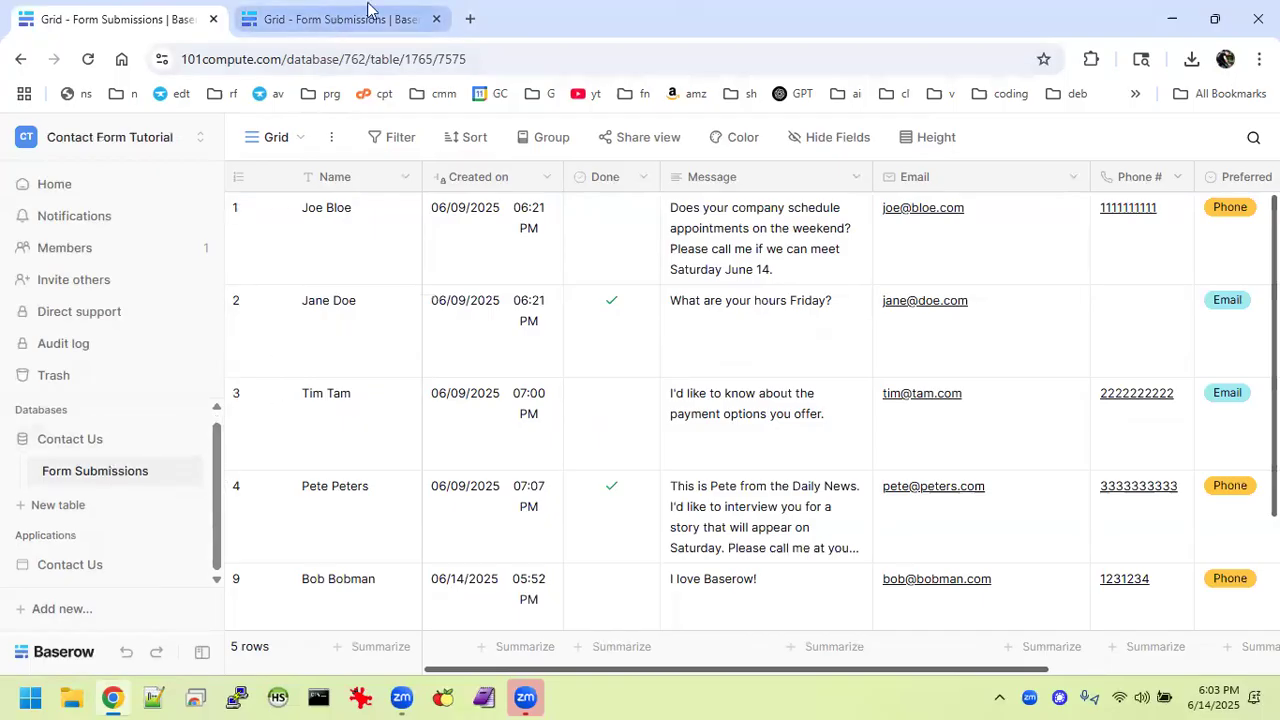
left_click(86, 569)
scroll(126, 494, "down", 3)
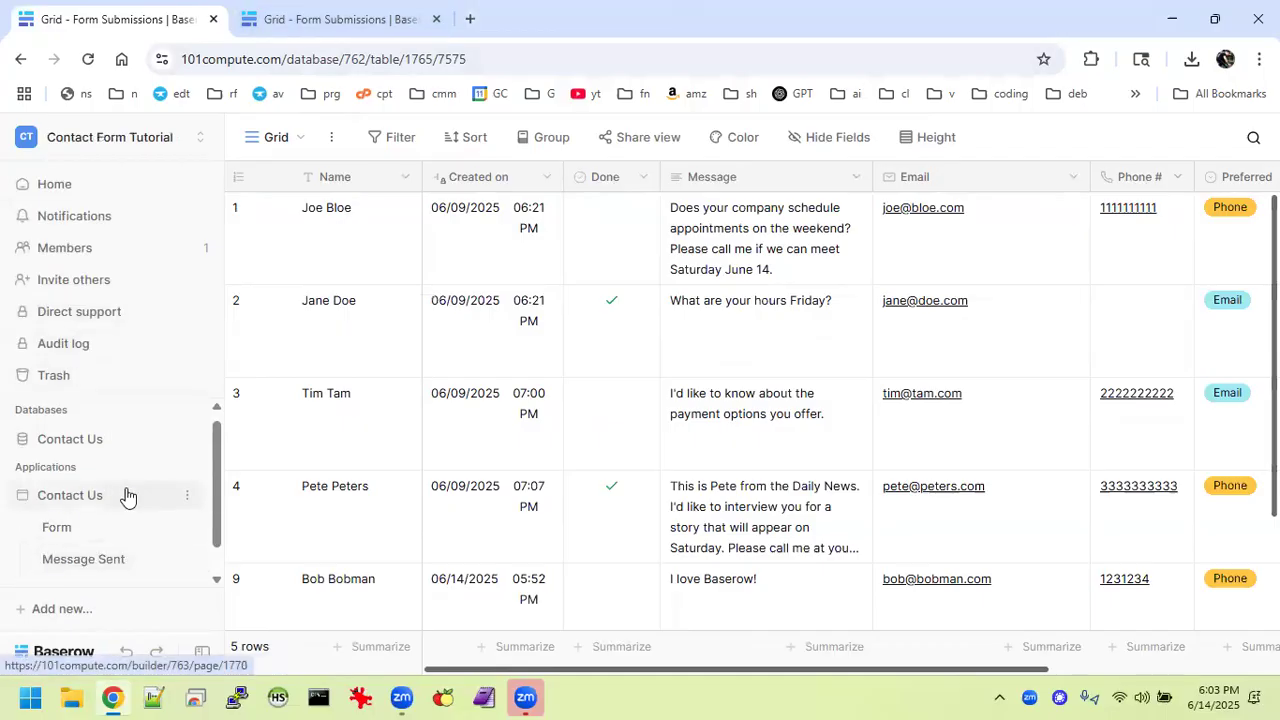
left_click(67, 497)
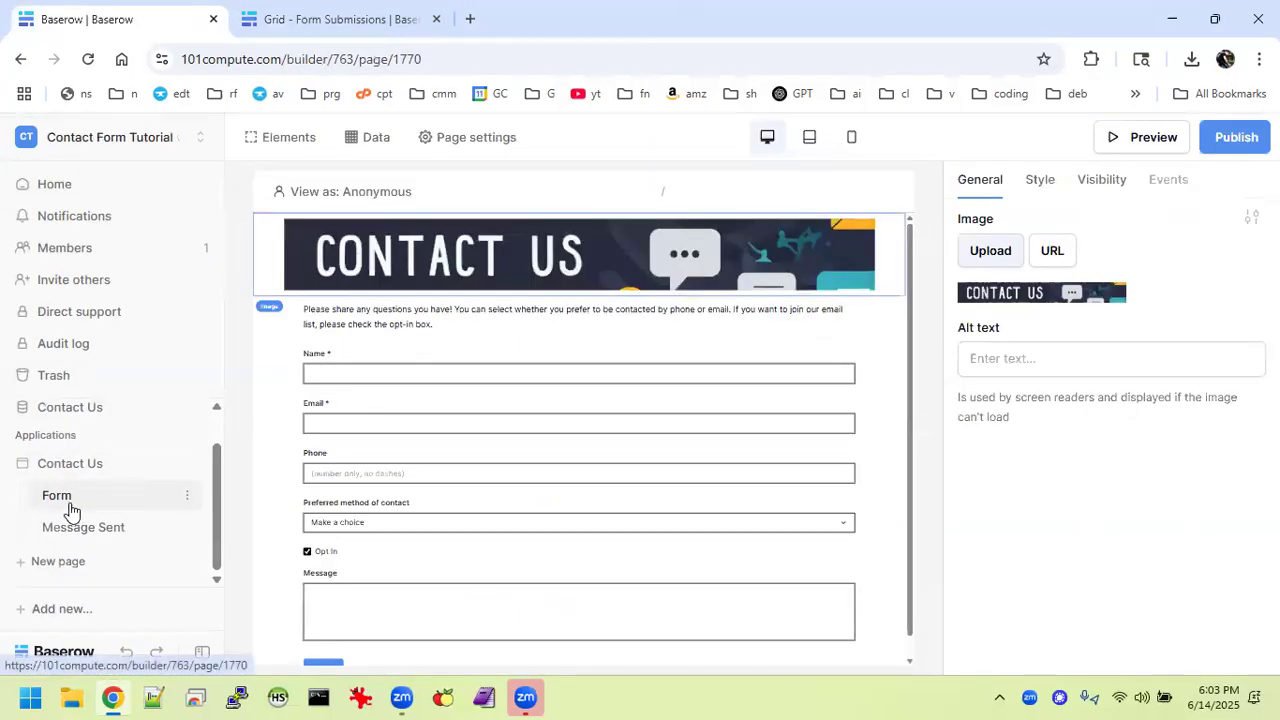
Create a new application named 'Contact Us' and bring up its Homepage page's options.
left_click(374, 16)
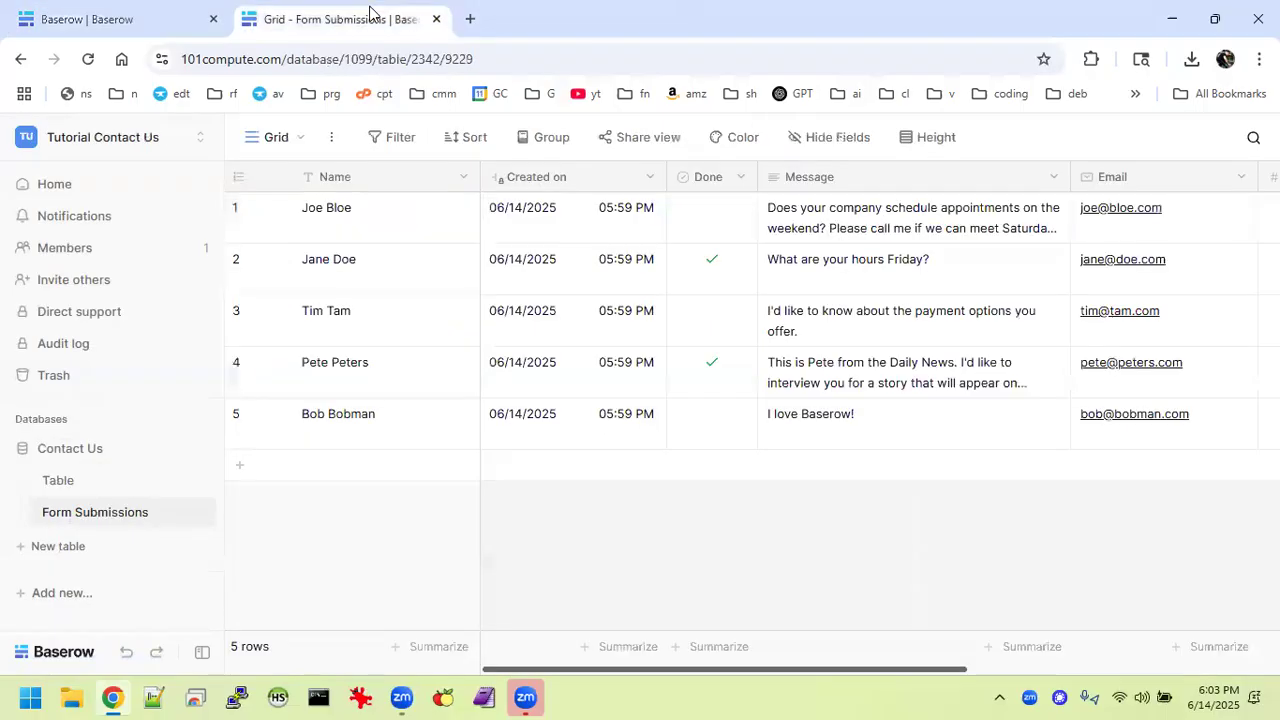
left_click(64, 595)
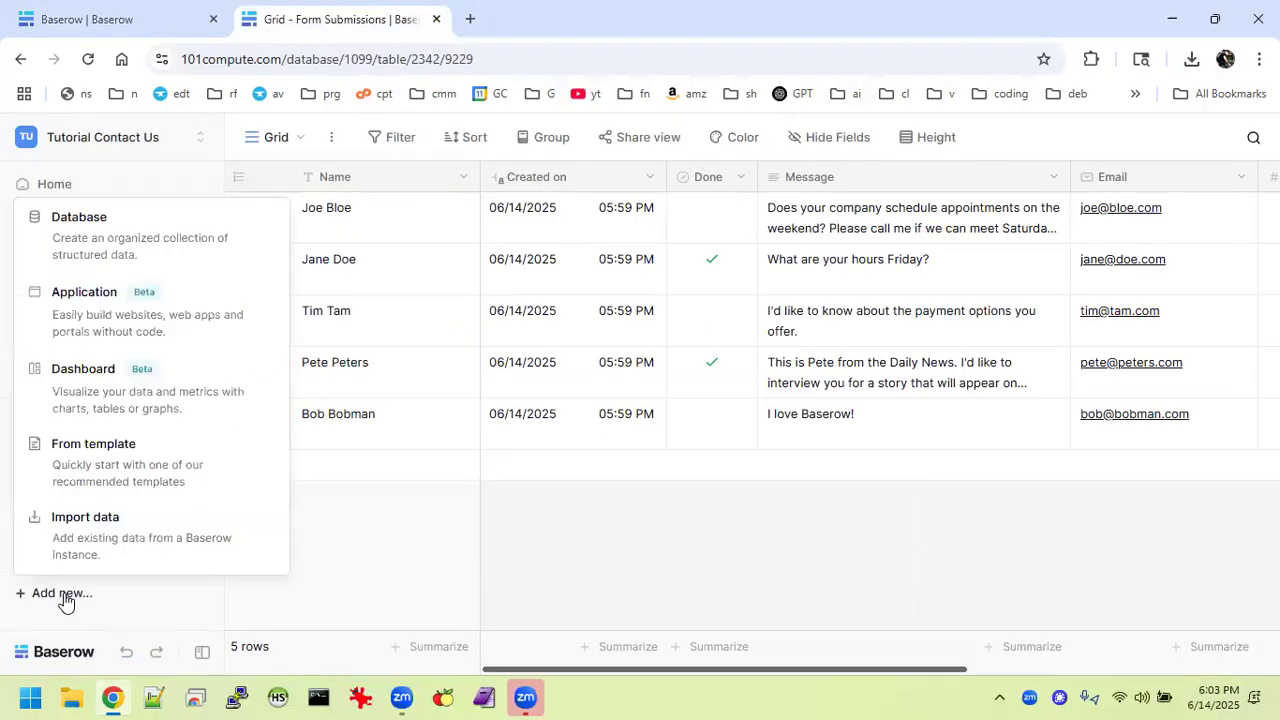
left_click(105, 306)
type("C")
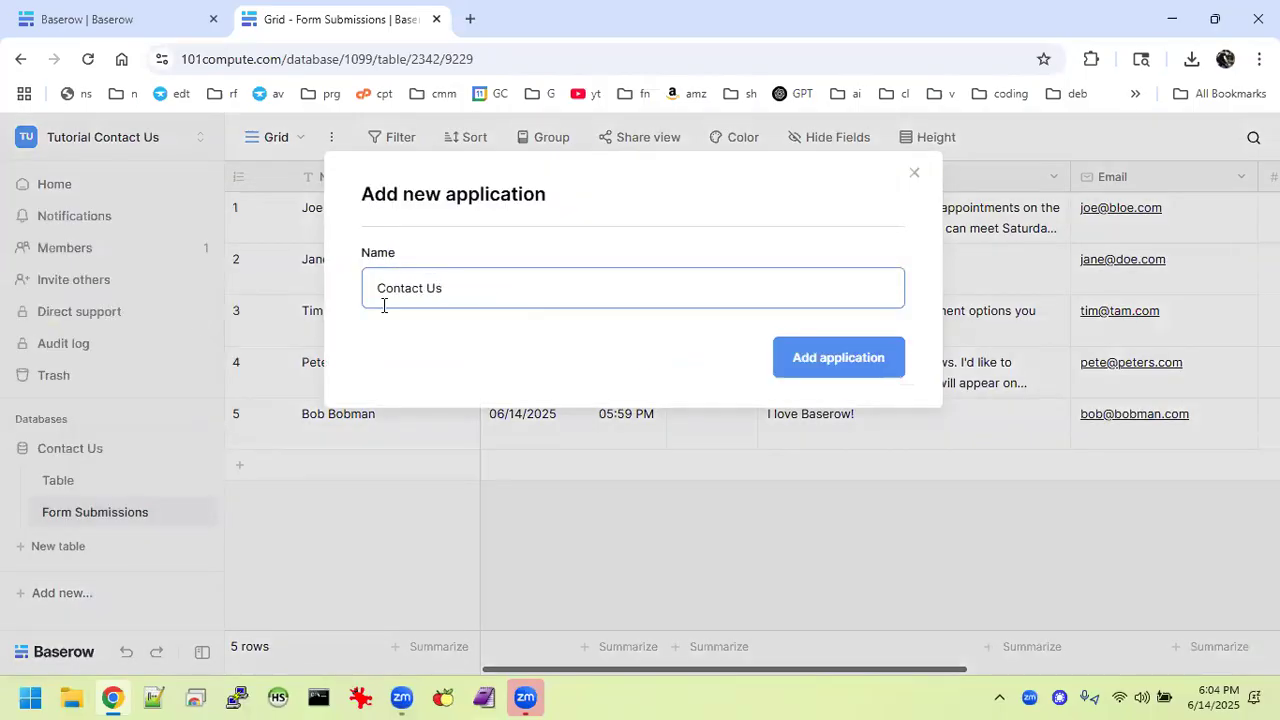
type("ontact Us")
key("Return")
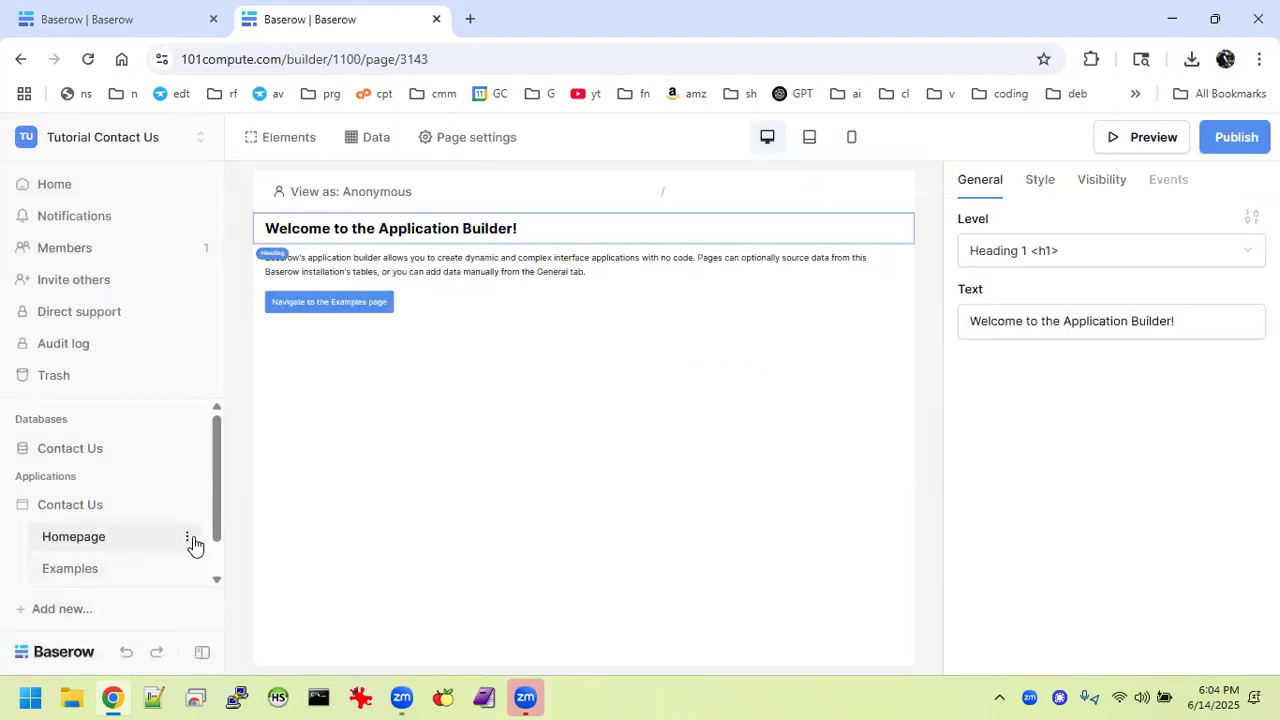
left_click(189, 541)
Delete the Homepage and Examples pages and add a new Form page.
left_click(160, 505)
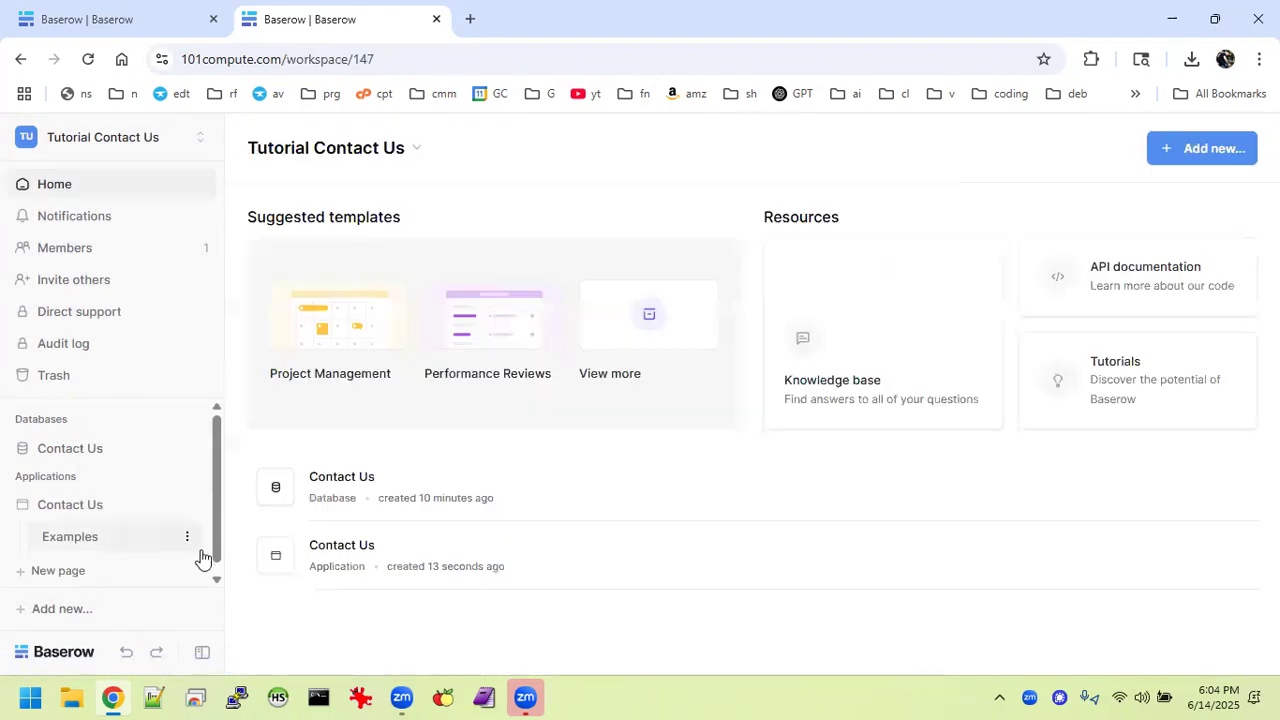
left_click(188, 541)
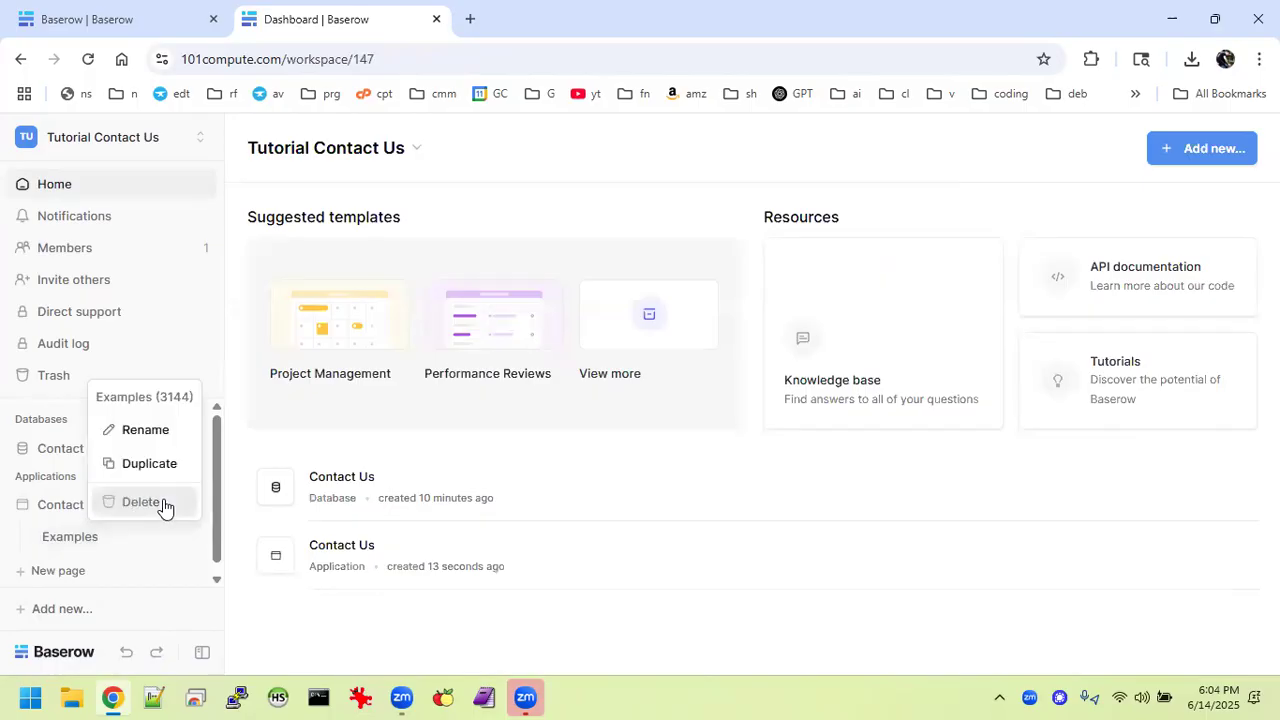
left_click(141, 502)
left_click(70, 541)
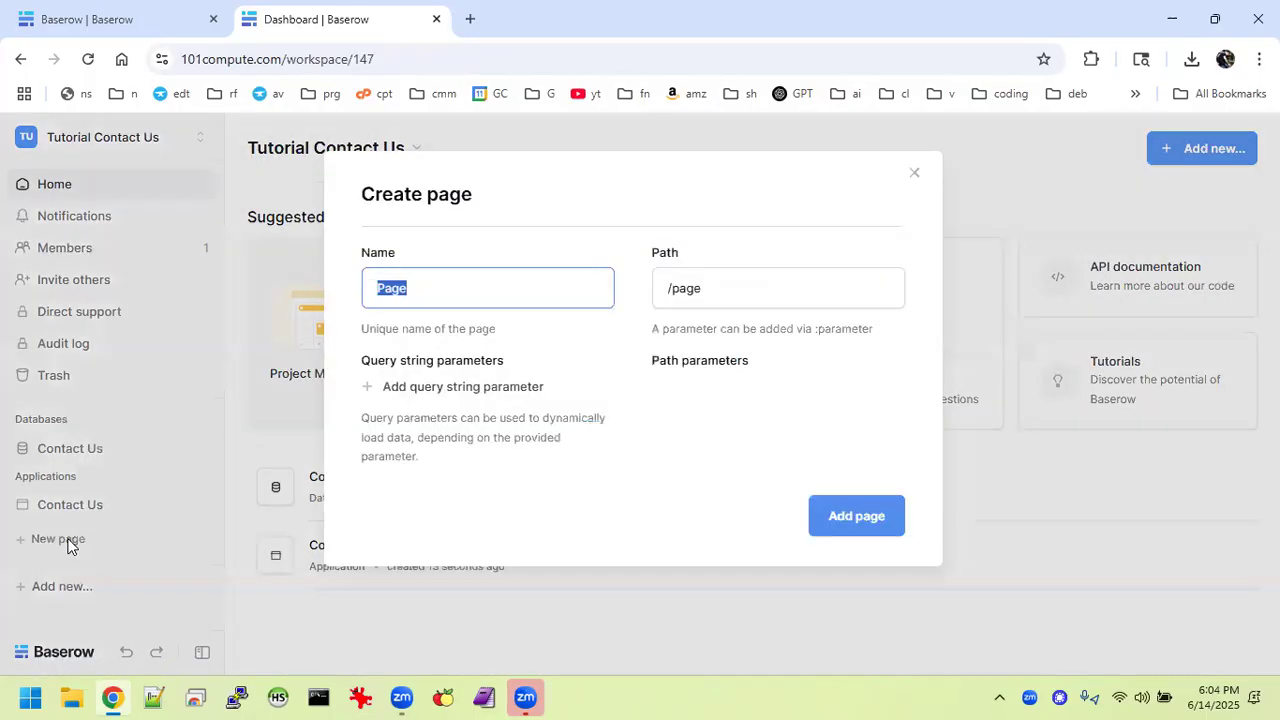
type("Form")
left_click(846, 516)
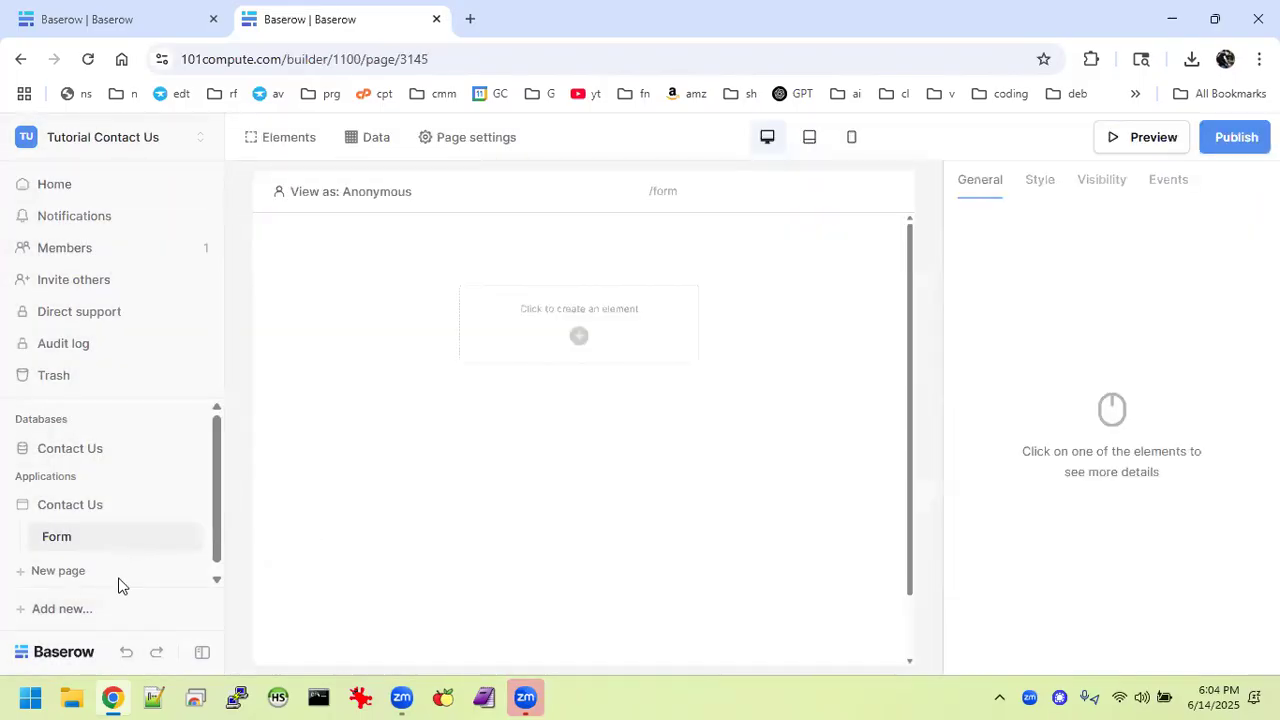
Add a Message Sent page, then return to the finished Contact Form Tutorial form.
left_click(31, 571)
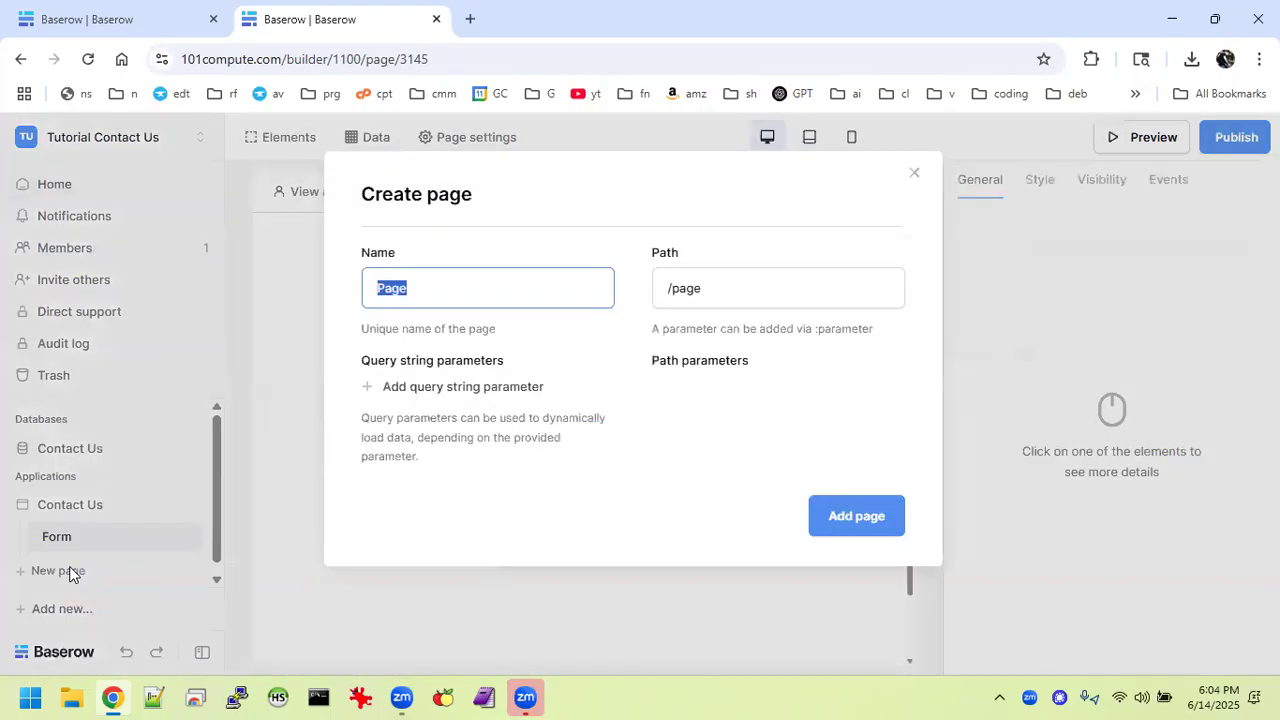
left_click(138, 20)
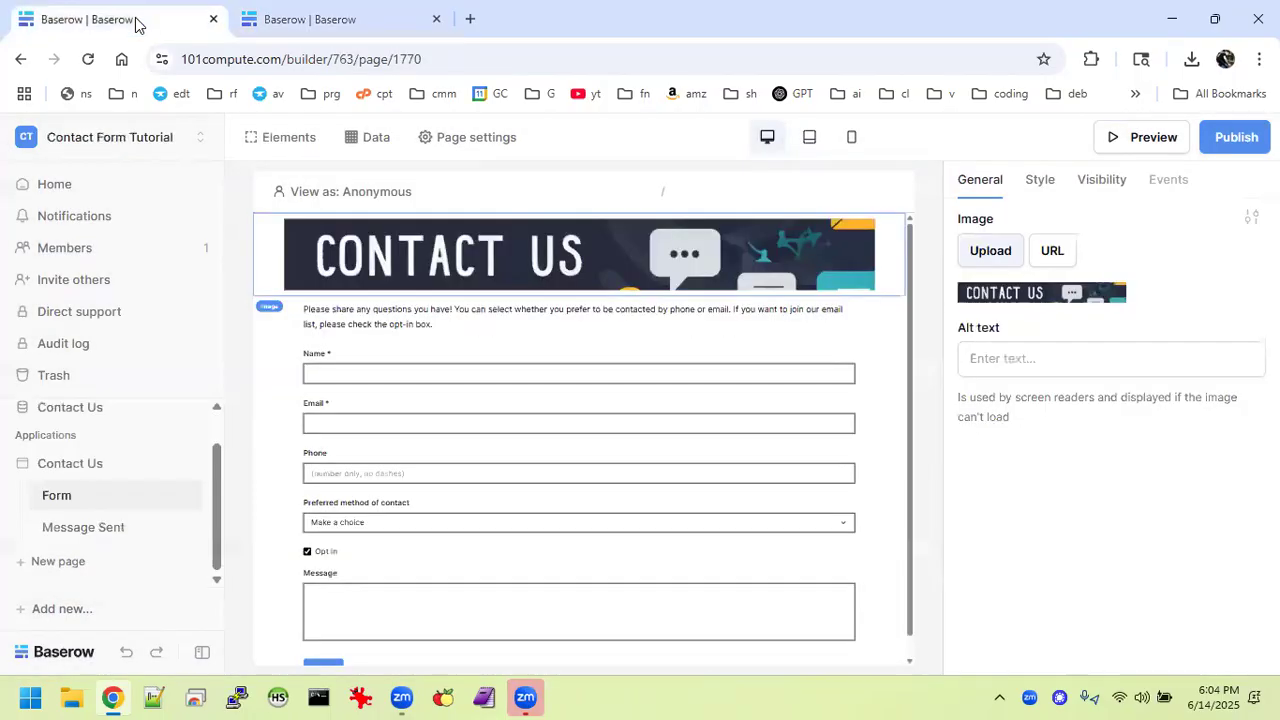
left_click(313, 18)
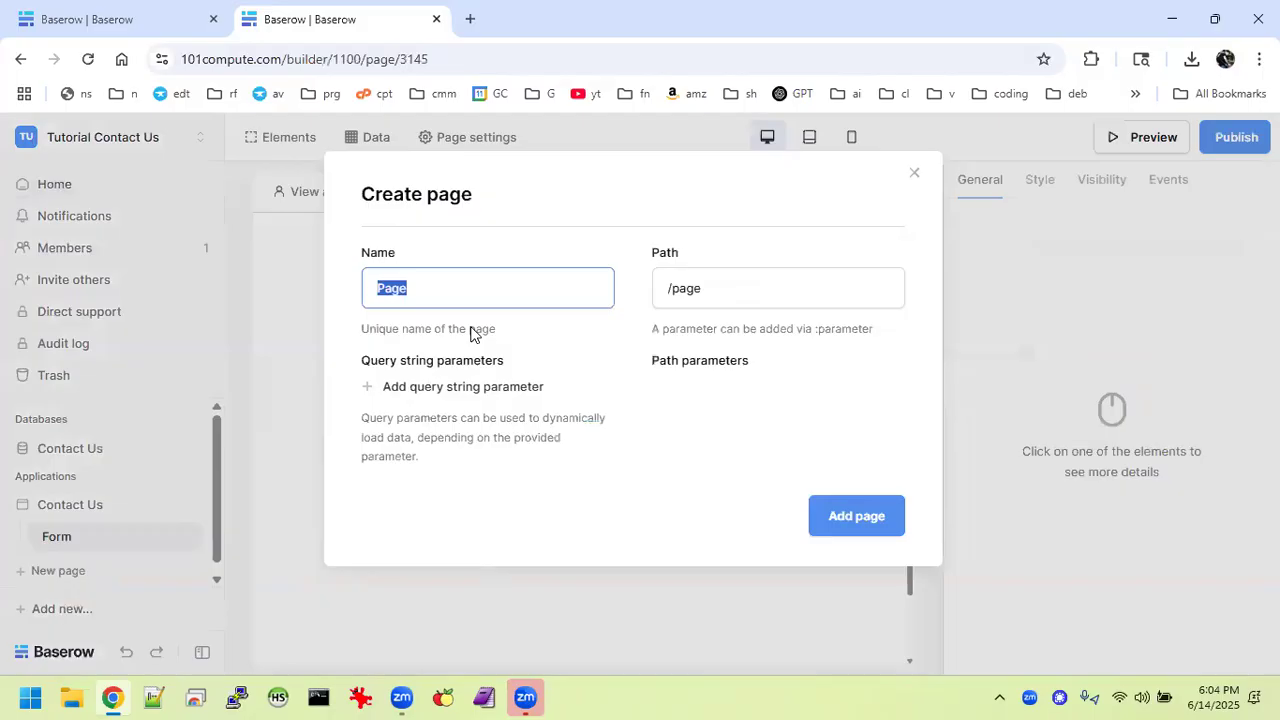
type("Message")
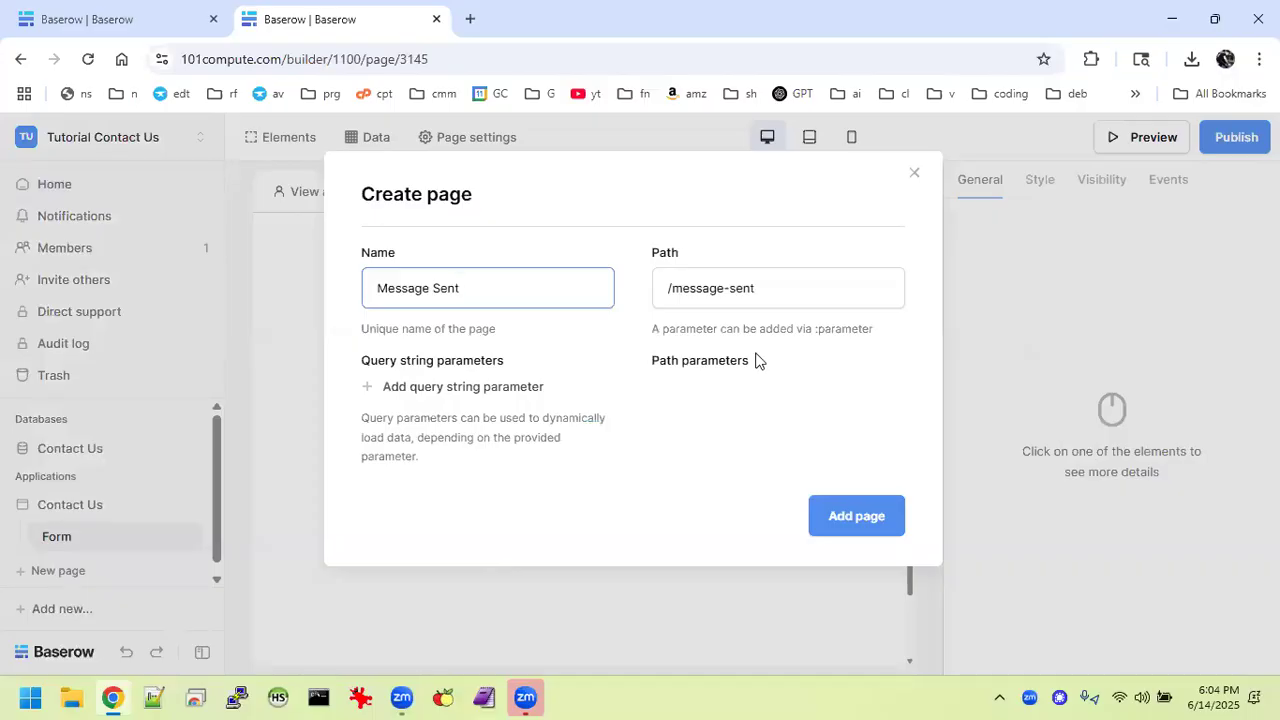
left_click(860, 514)
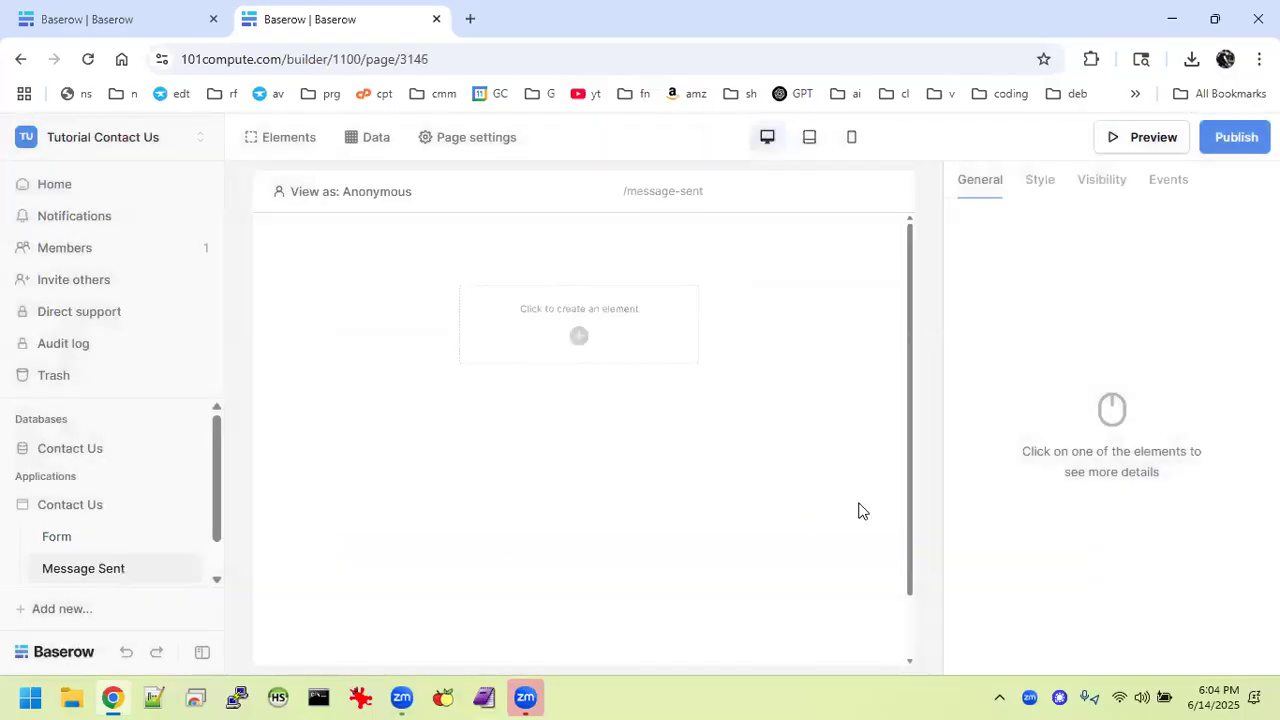
left_click(57, 540)
left_click(72, 19)
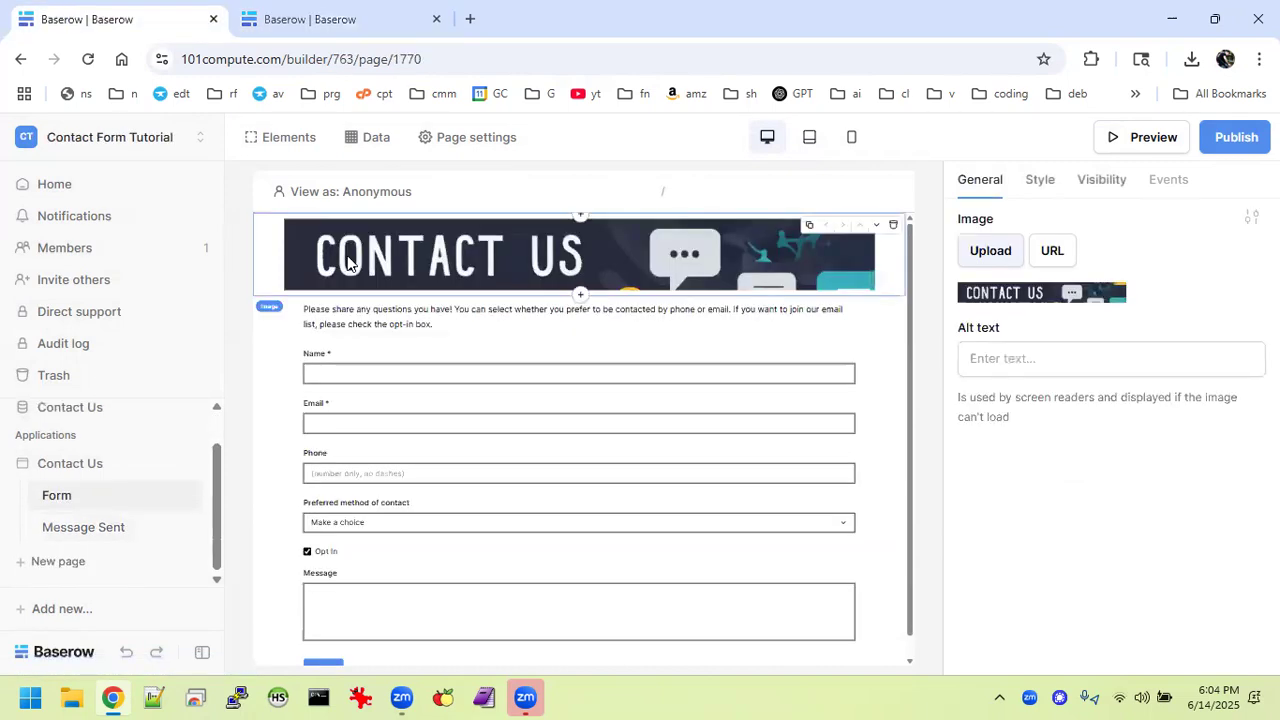
Save the CONTACT US banner image from the finished form's preview as a PNG in Downloads.
mouse_move(575, 288)
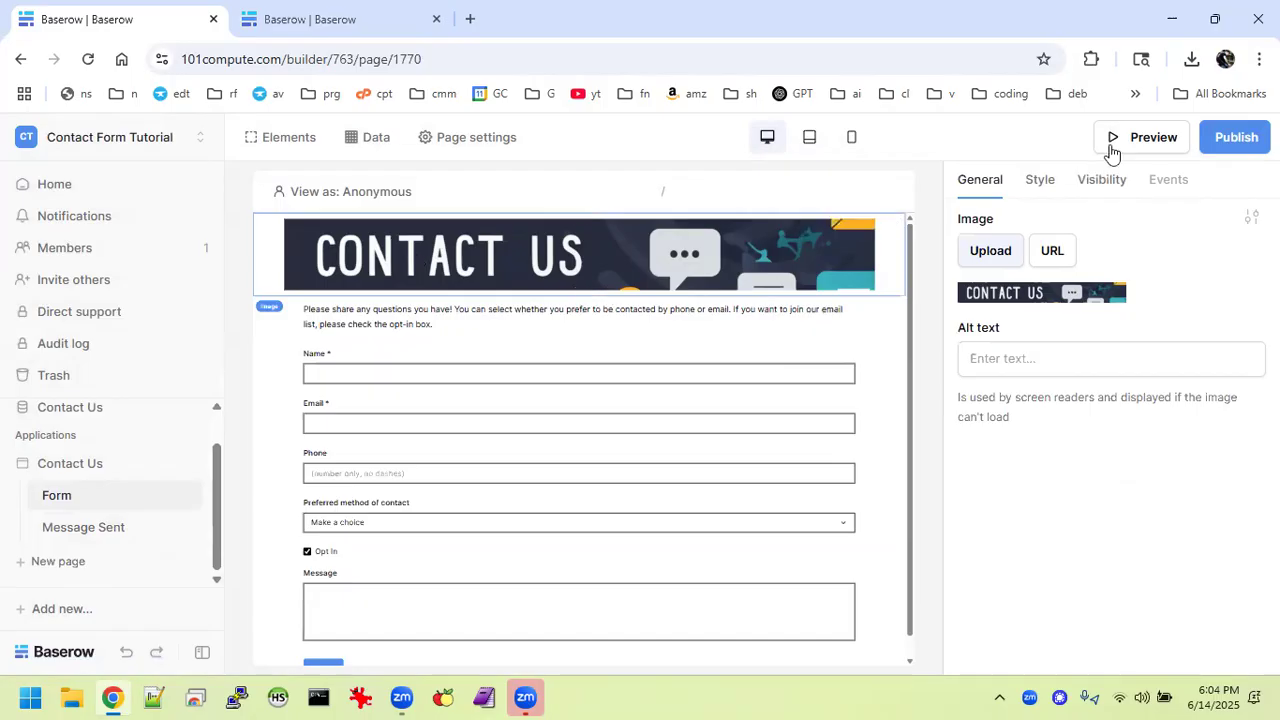
left_click(1142, 138)
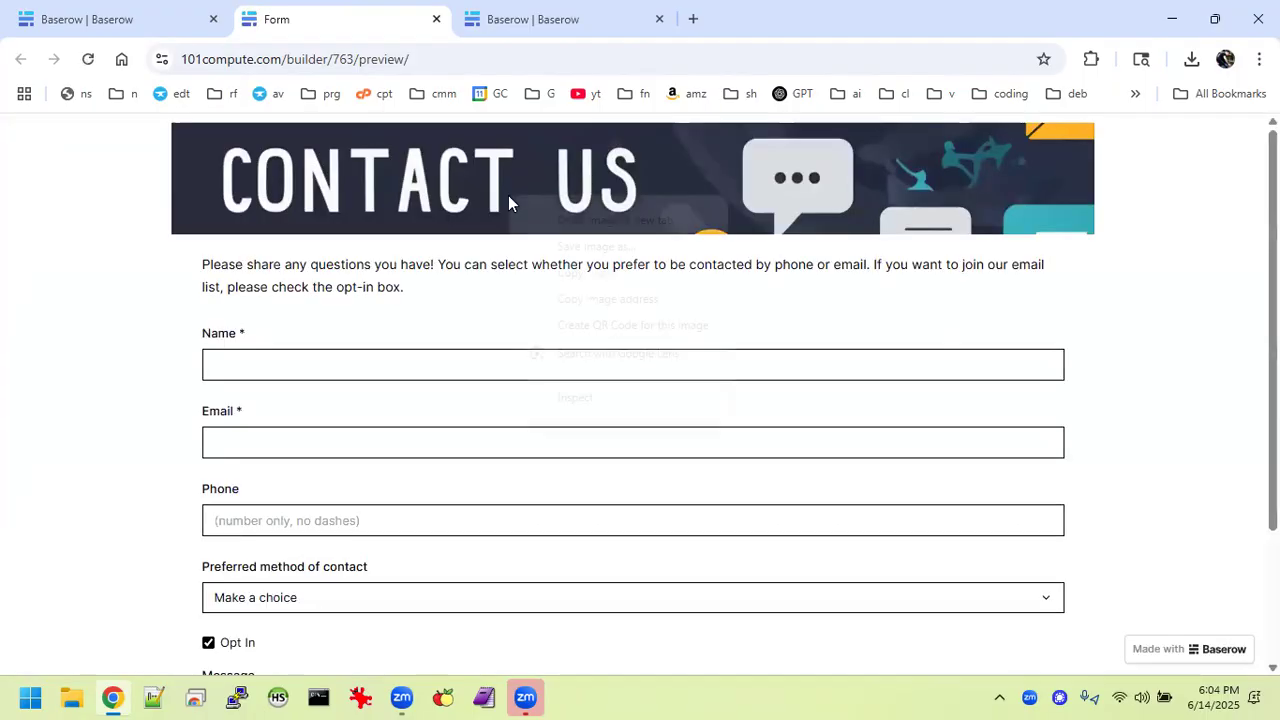
right_click(509, 196)
left_click(624, 257)
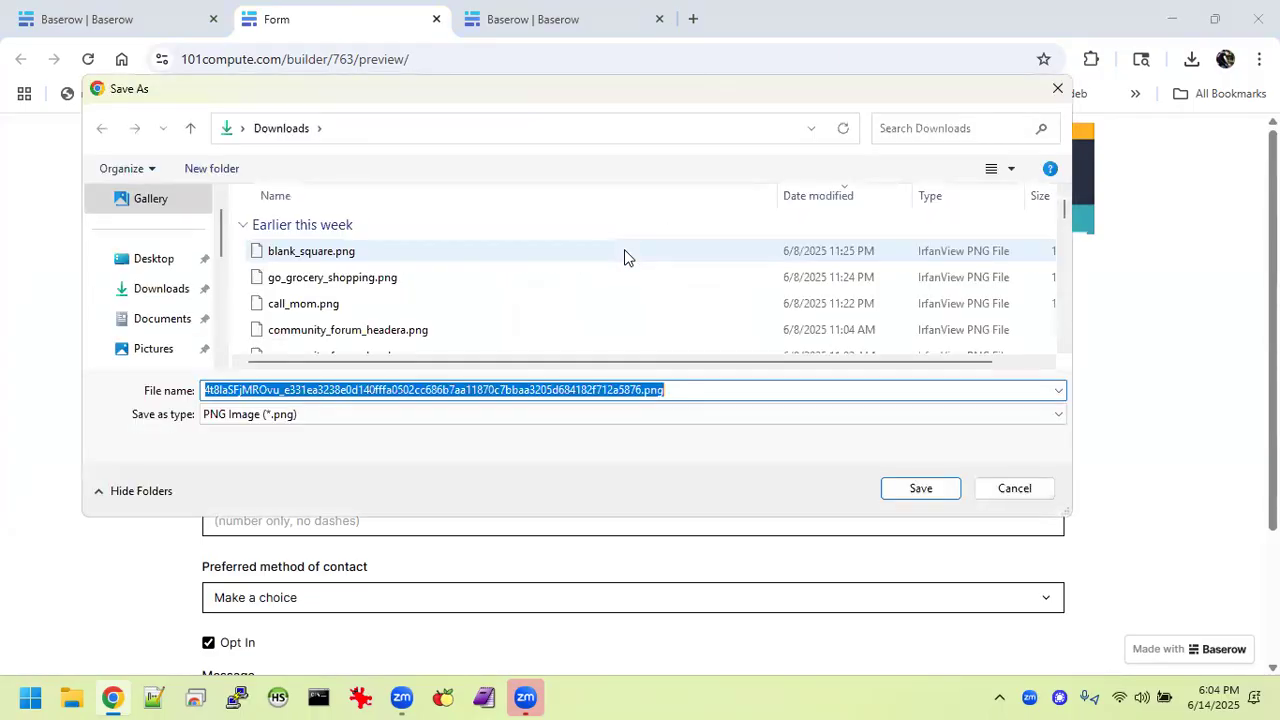
key("Return")
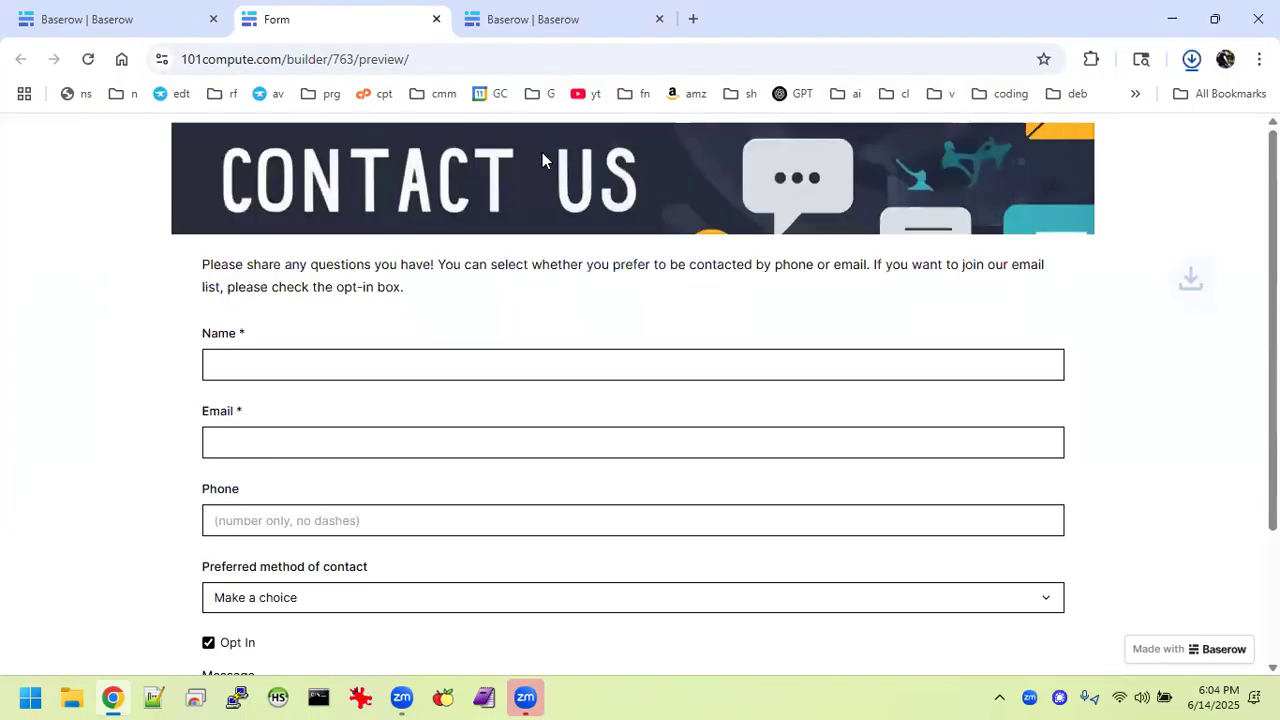
left_click(436, 19)
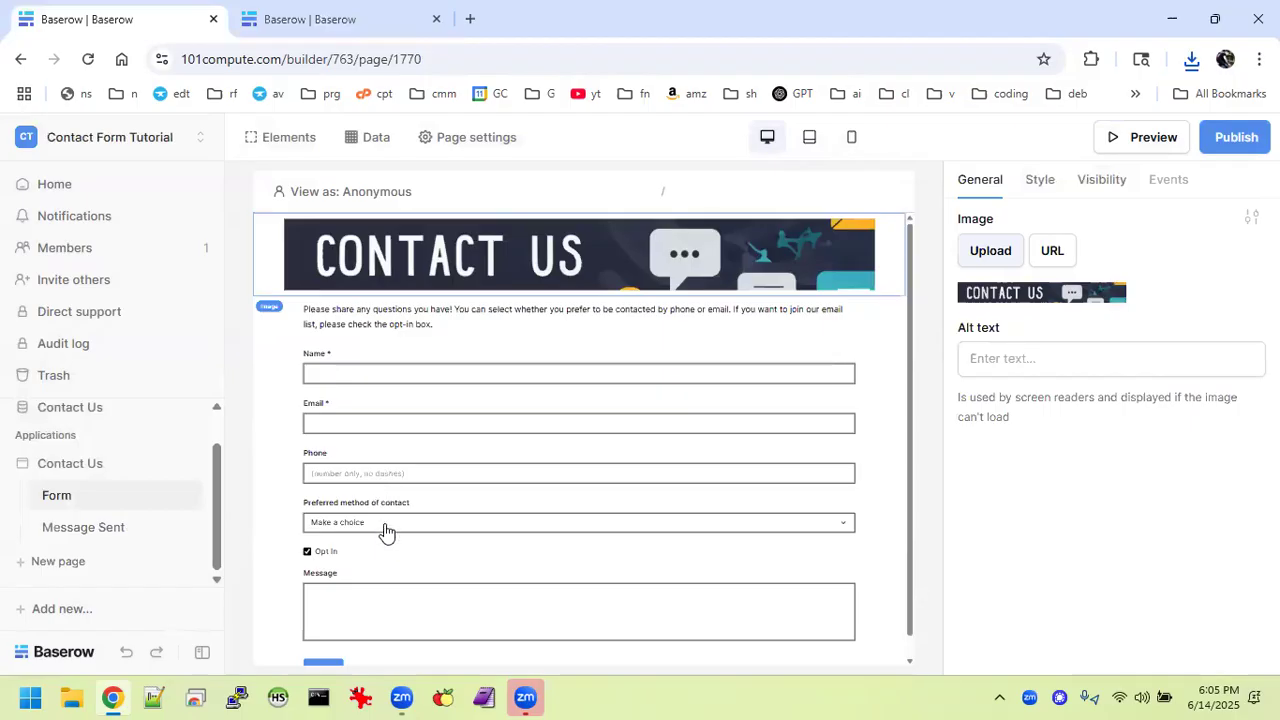
Add a Container element to the empty Form page, discarding an accidental Image element.
left_click(355, 20)
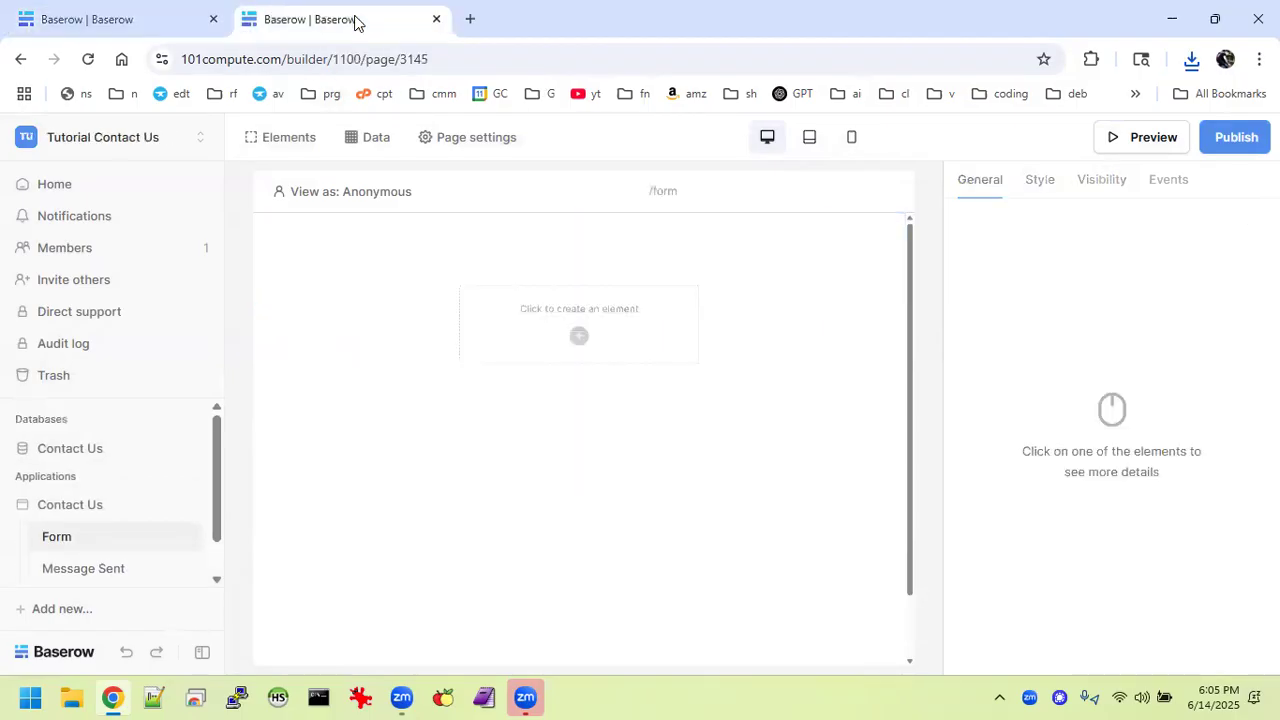
left_click(579, 339)
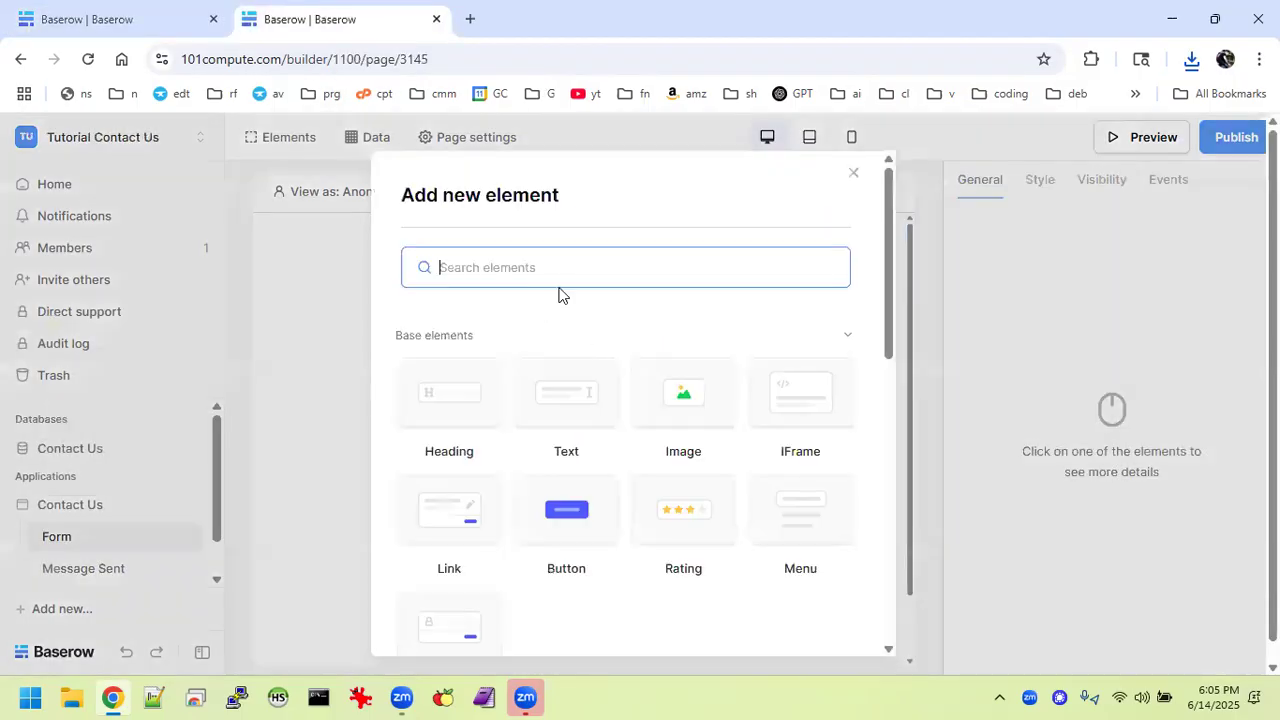
left_click(680, 410)
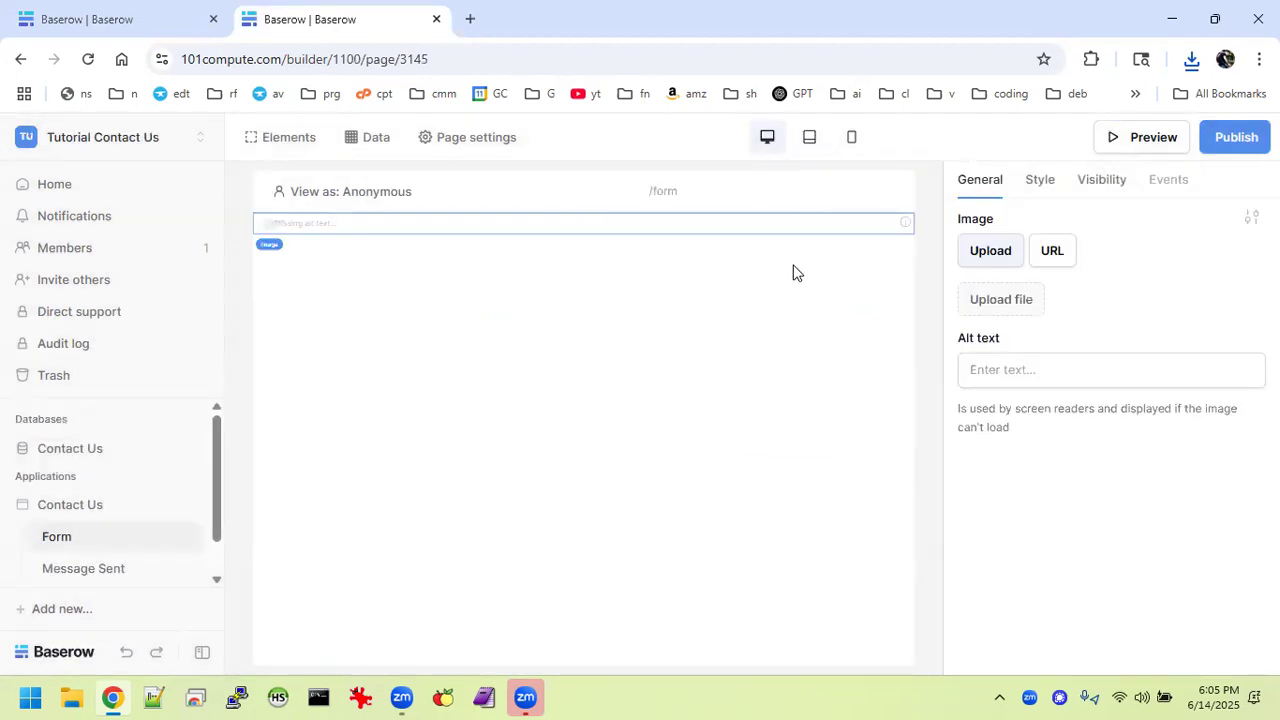
left_click(904, 228)
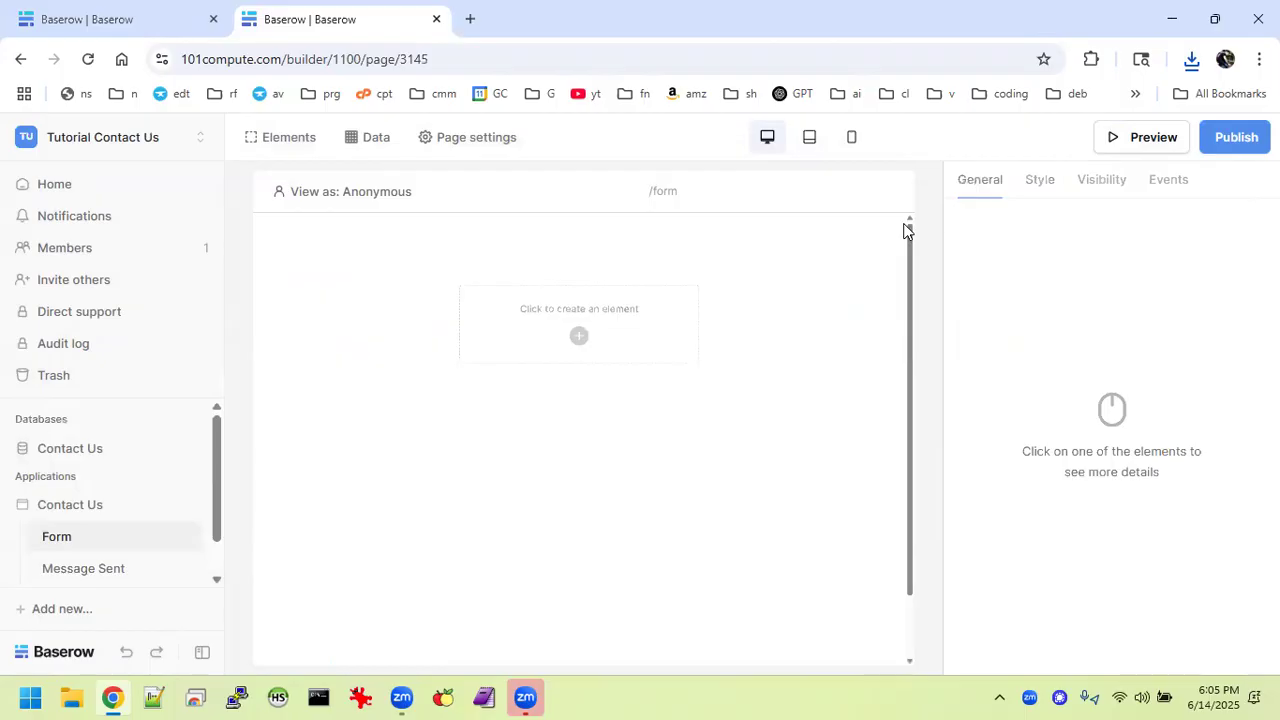
left_click(589, 337)
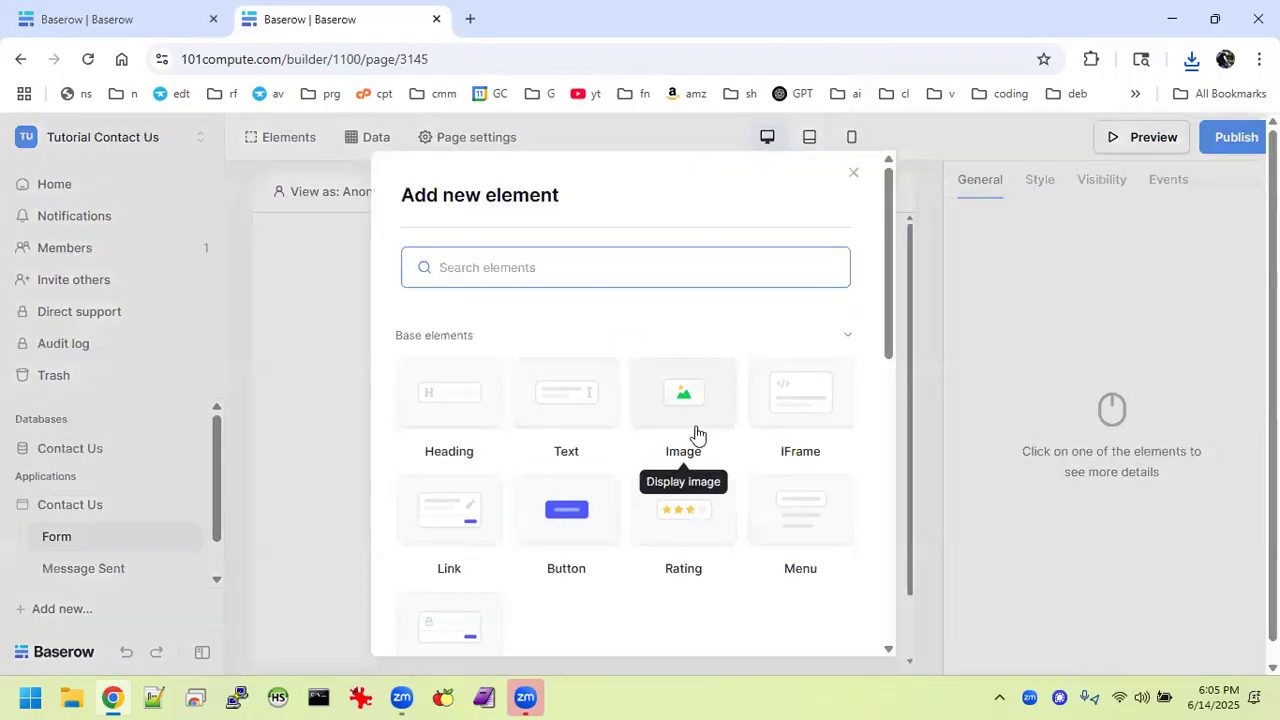
scroll(695, 435, "down", 3)
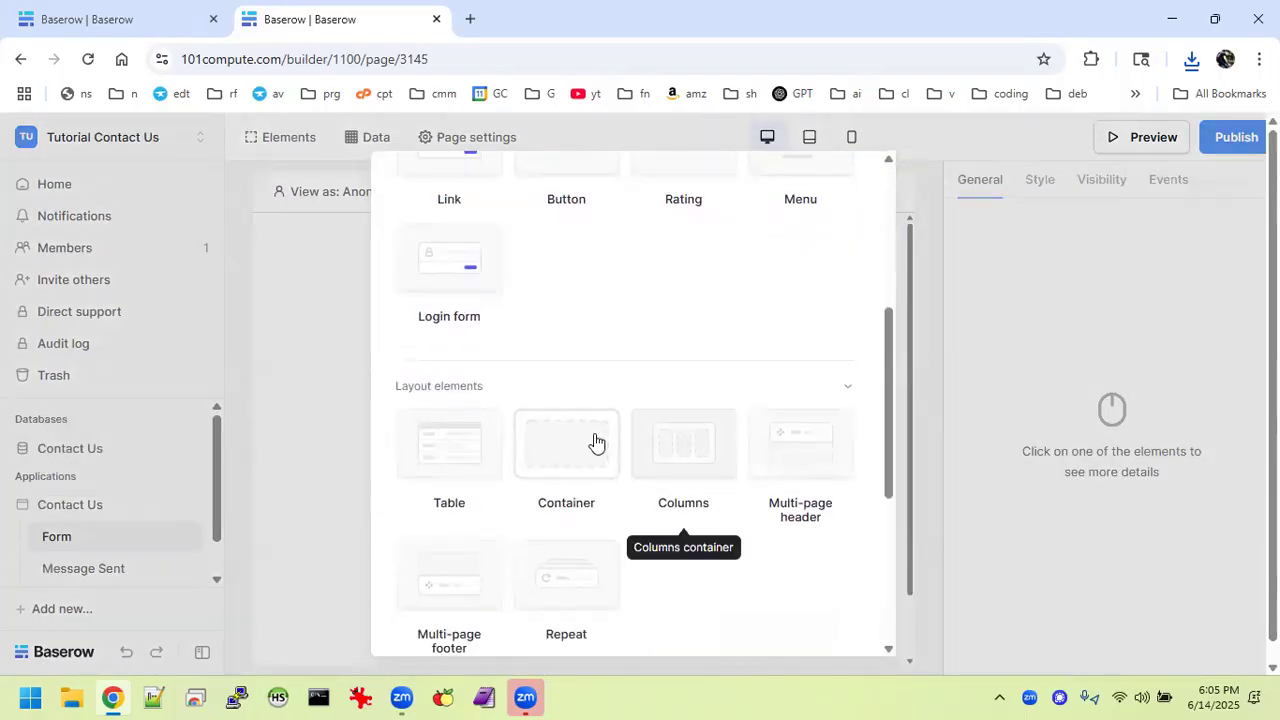
left_click(585, 440)
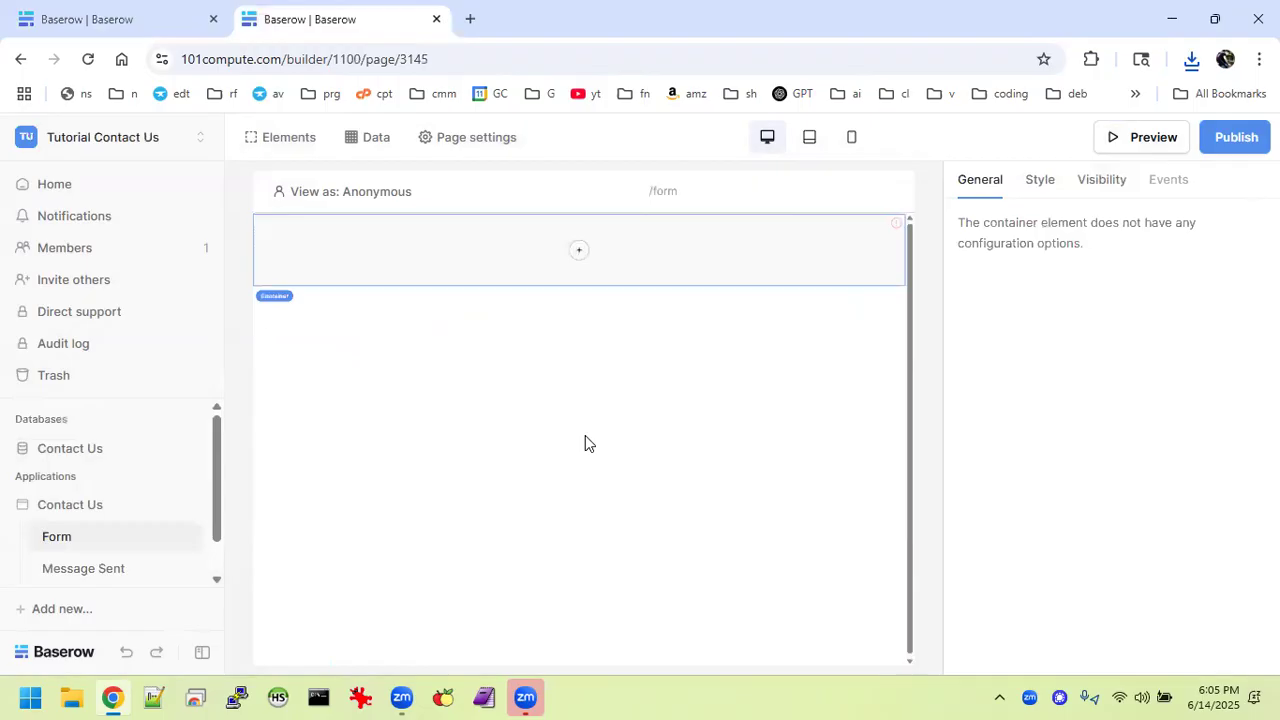
Insert a Columns element inside the container and set its layout to 1 column.
left_click(579, 250)
scroll(646, 595, "down", 3)
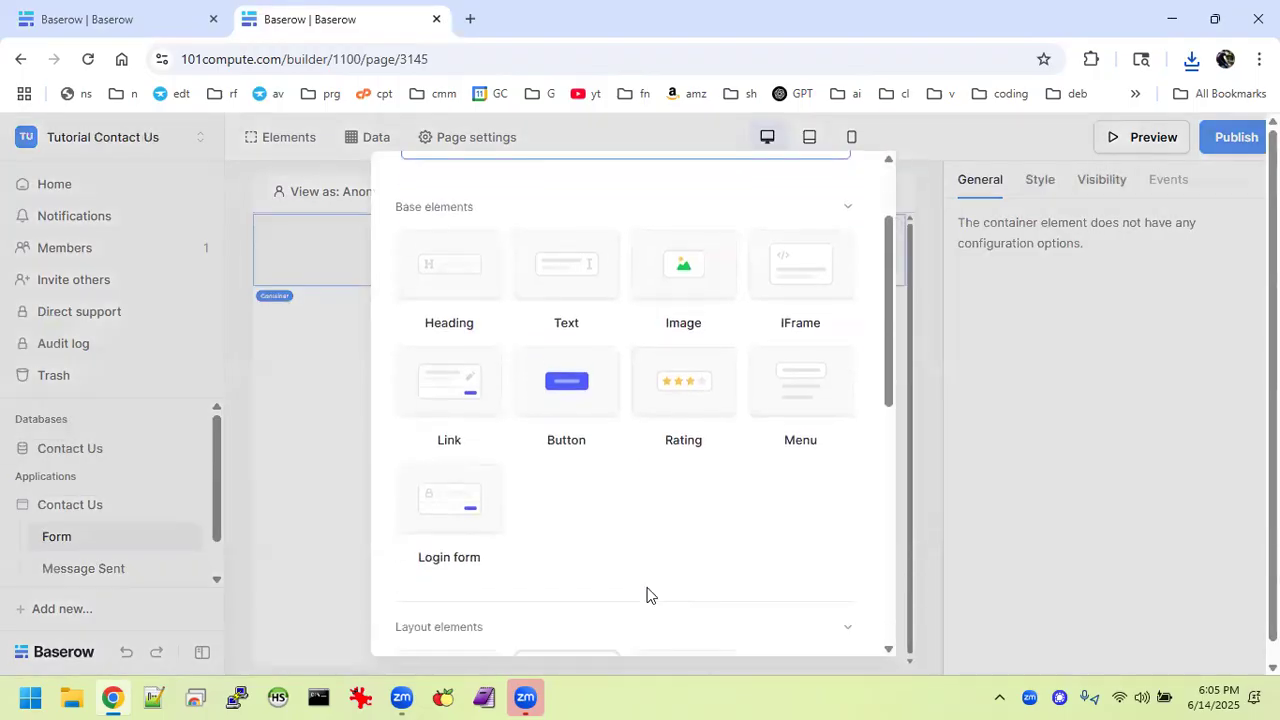
left_click(676, 497)
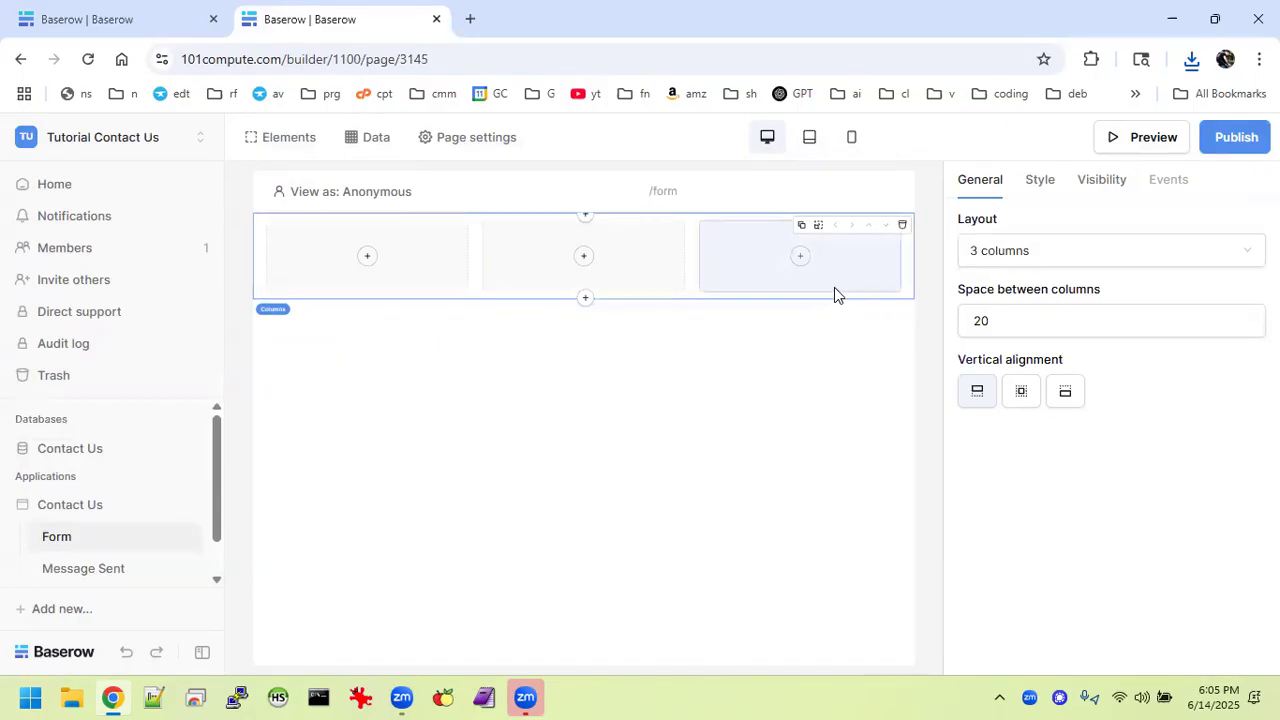
left_click(1030, 256)
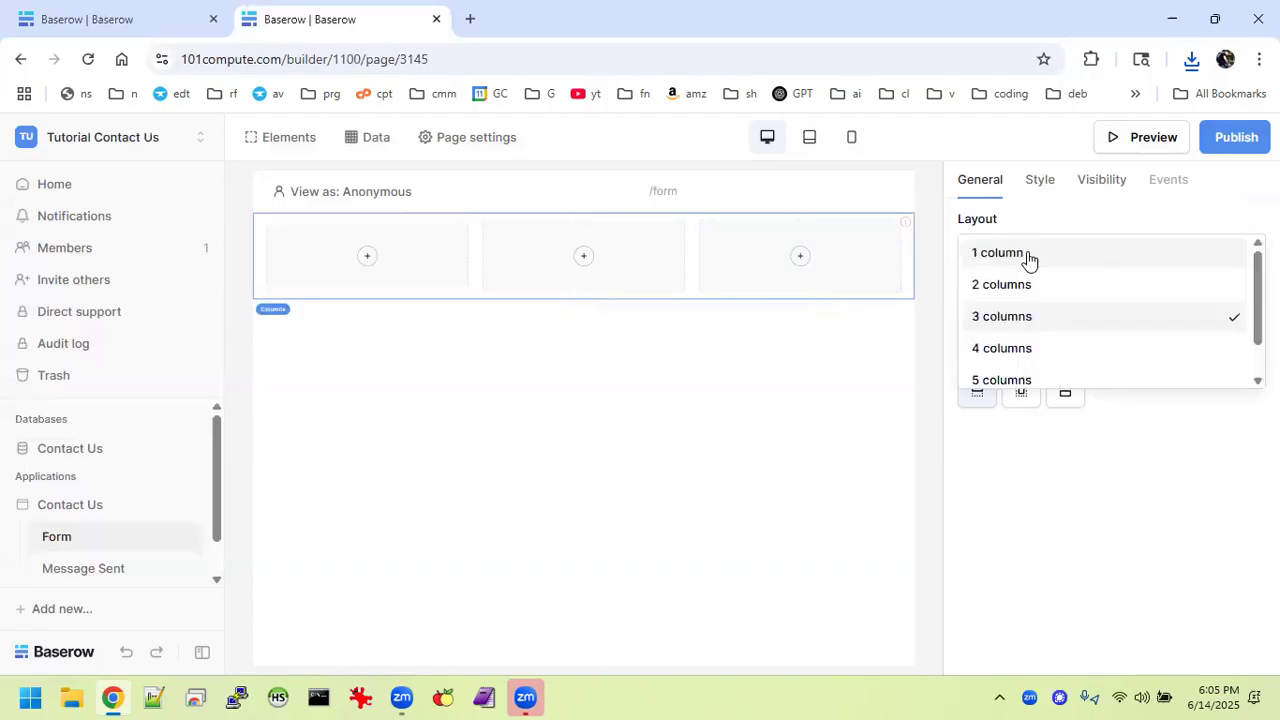
left_click(1008, 256)
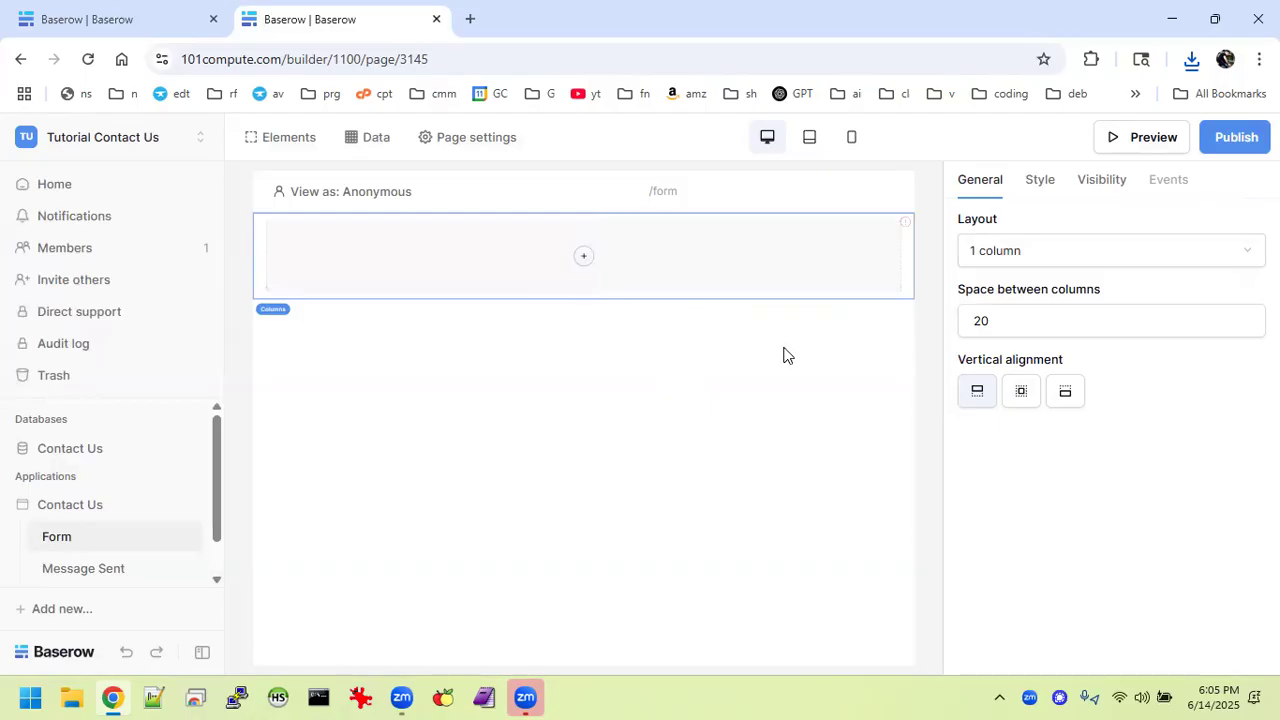
Place an Image element in the column and upload the saved CONTACT US banner.
left_click(578, 259)
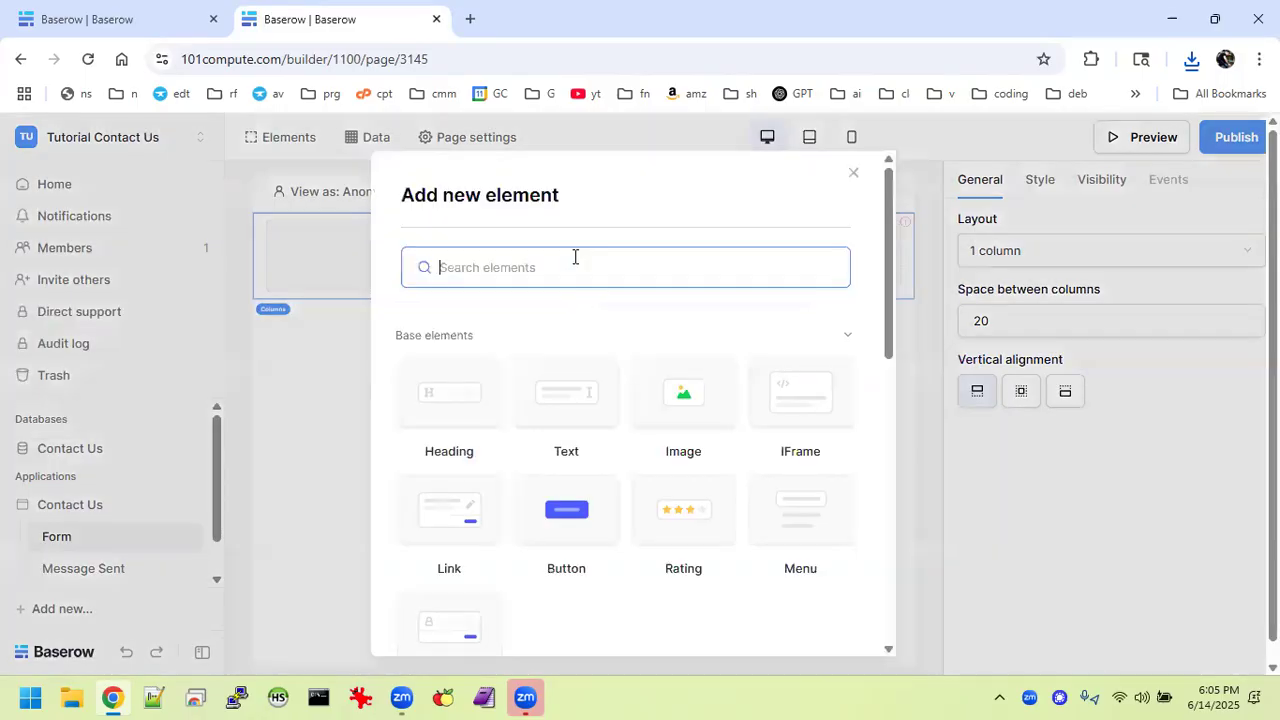
left_click(698, 428)
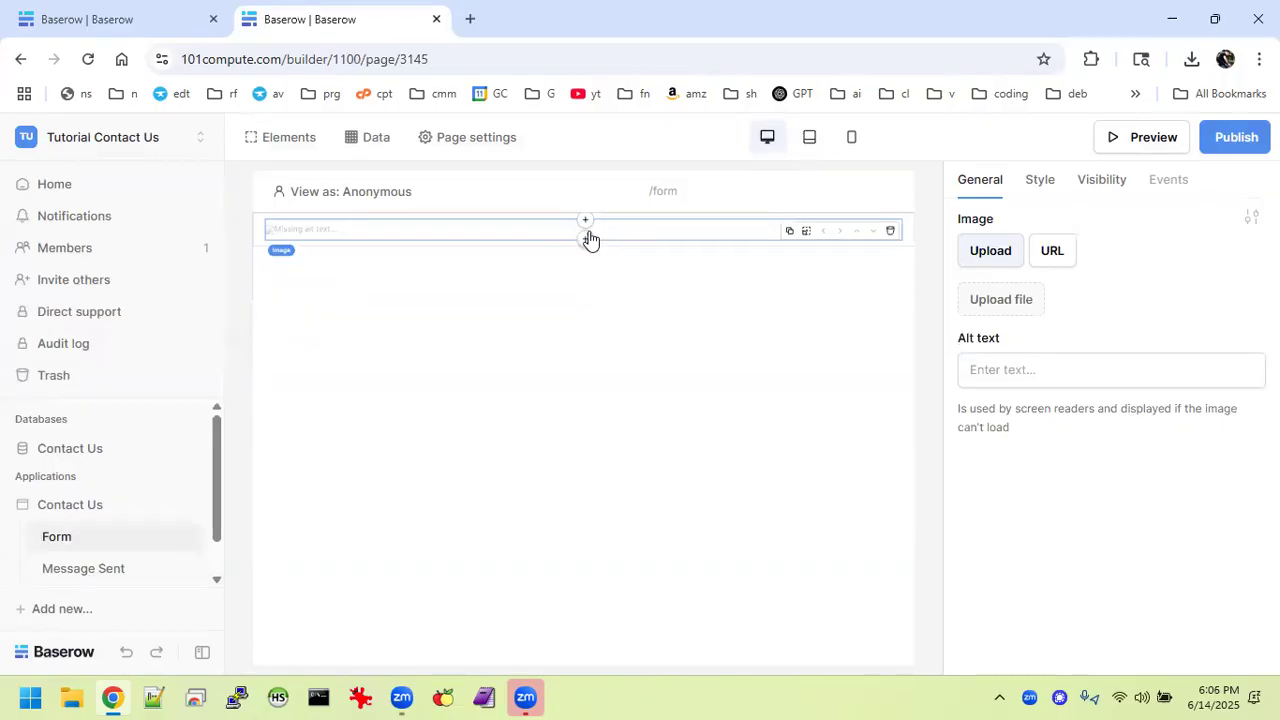
left_click(997, 303)
left_click(686, 298)
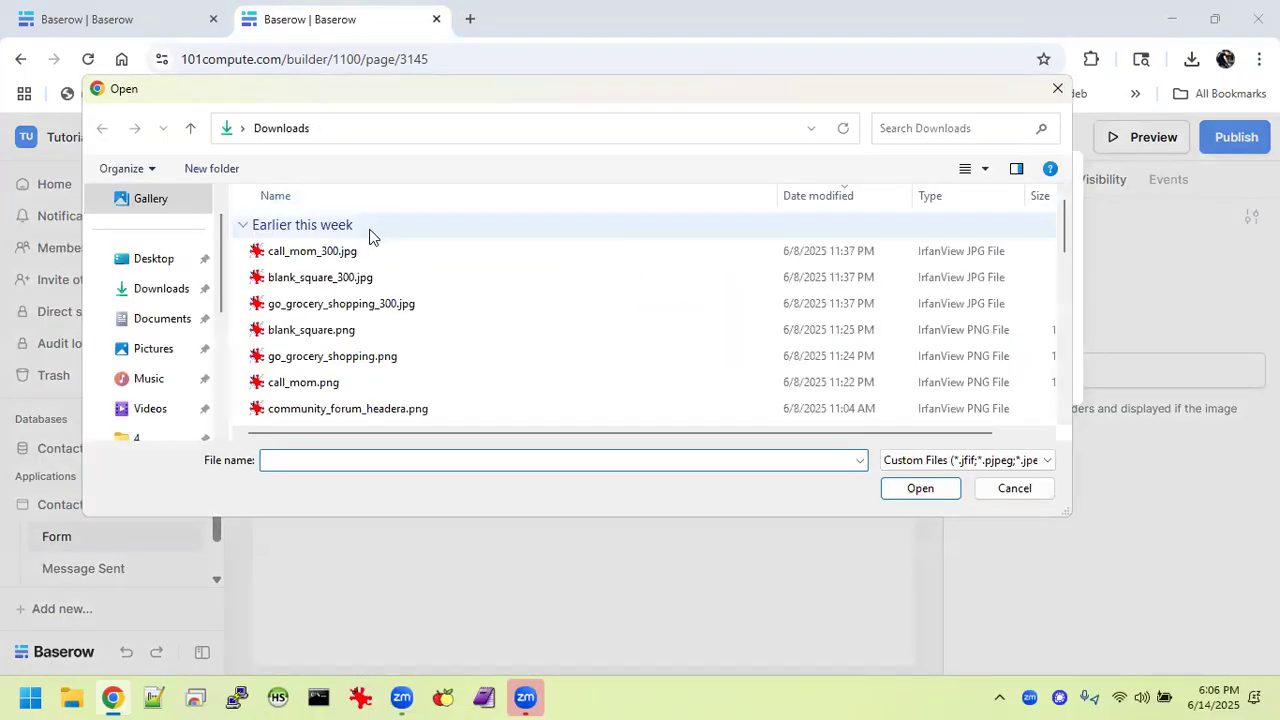
double_click(349, 250)
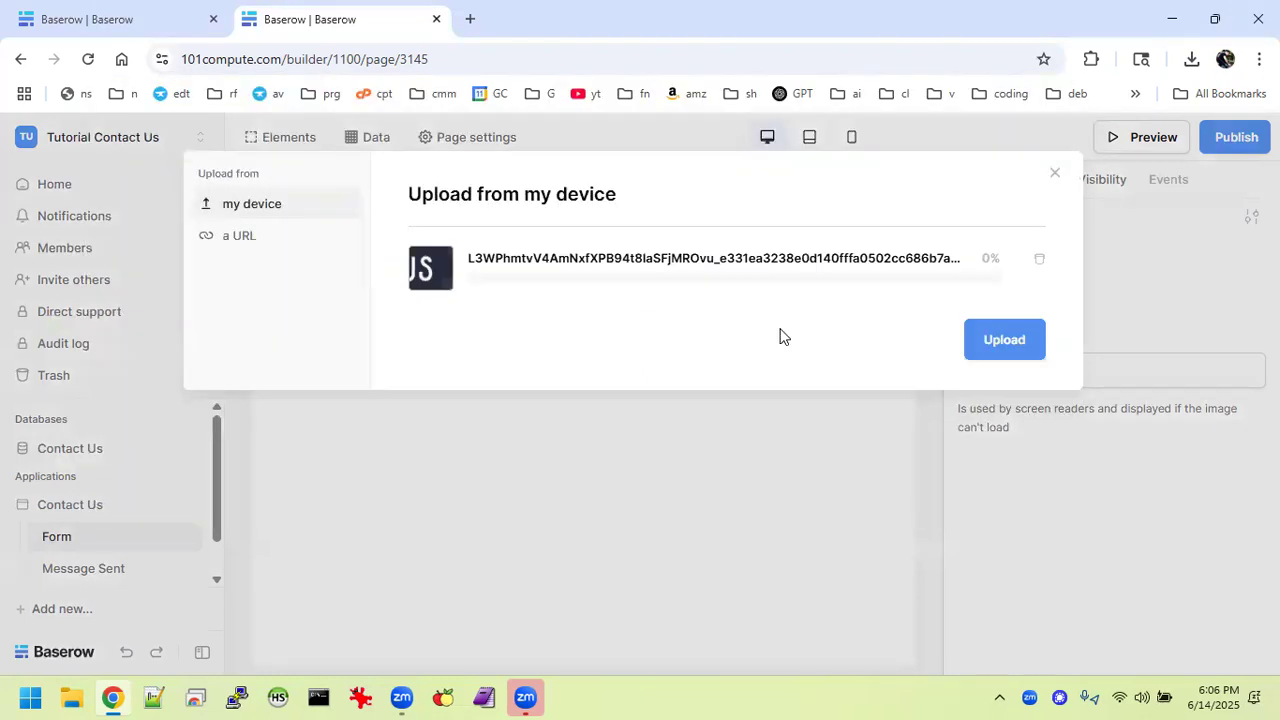
left_click(1004, 340)
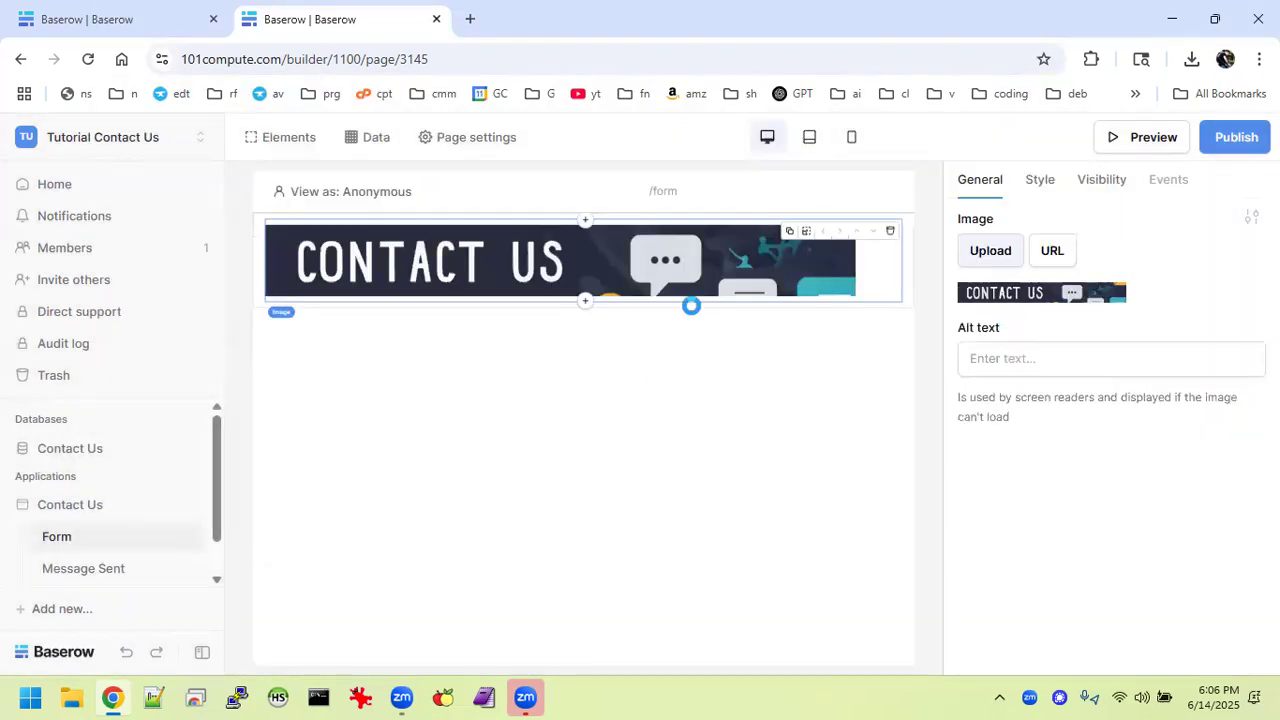
Insert a Text element below the banner, then delete it as misplaced.
left_click(585, 304)
left_click(584, 410)
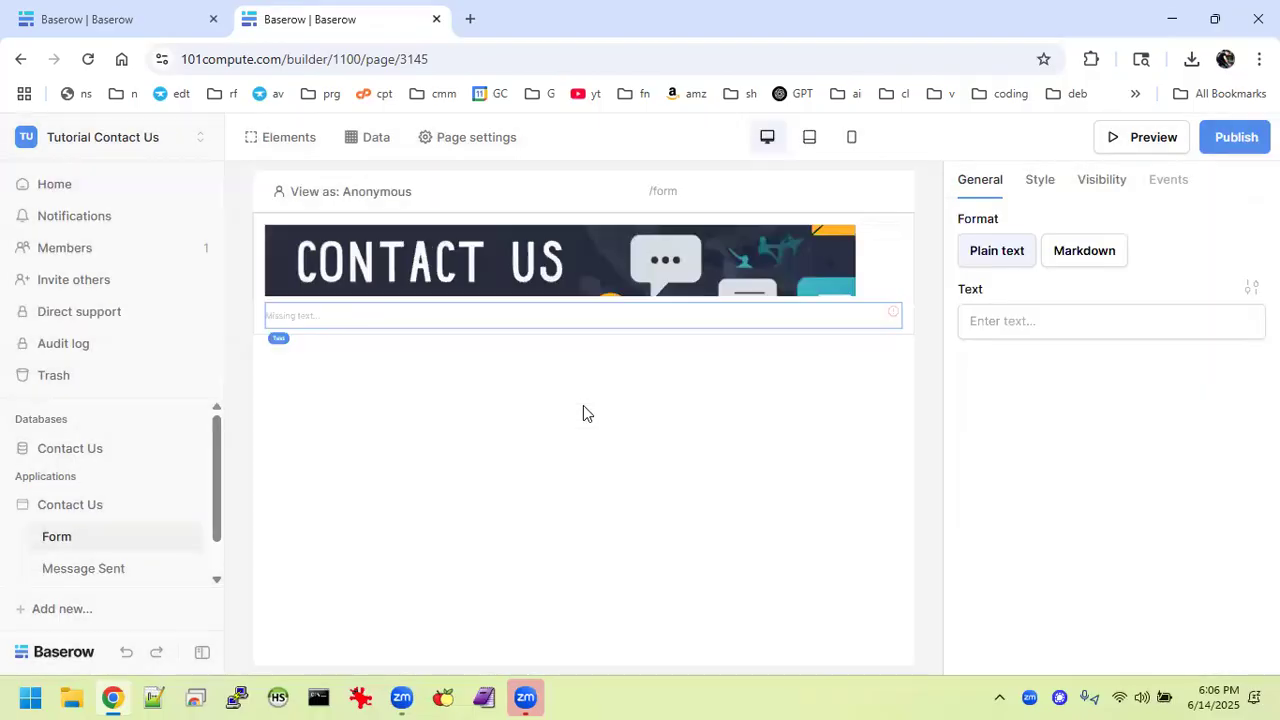
mouse_move(473, 322)
mouse_move(641, 309)
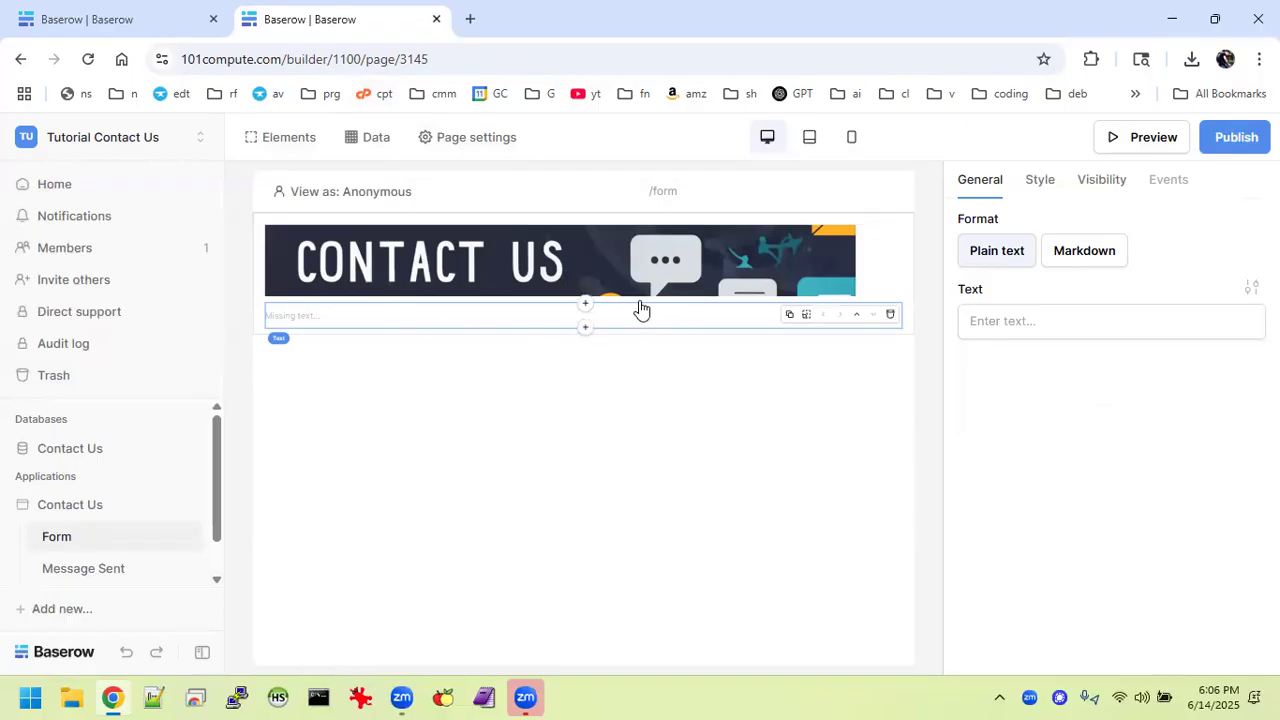
left_click(890, 316)
Add a full-width Text element below the banner's outer container.
left_click(790, 296)
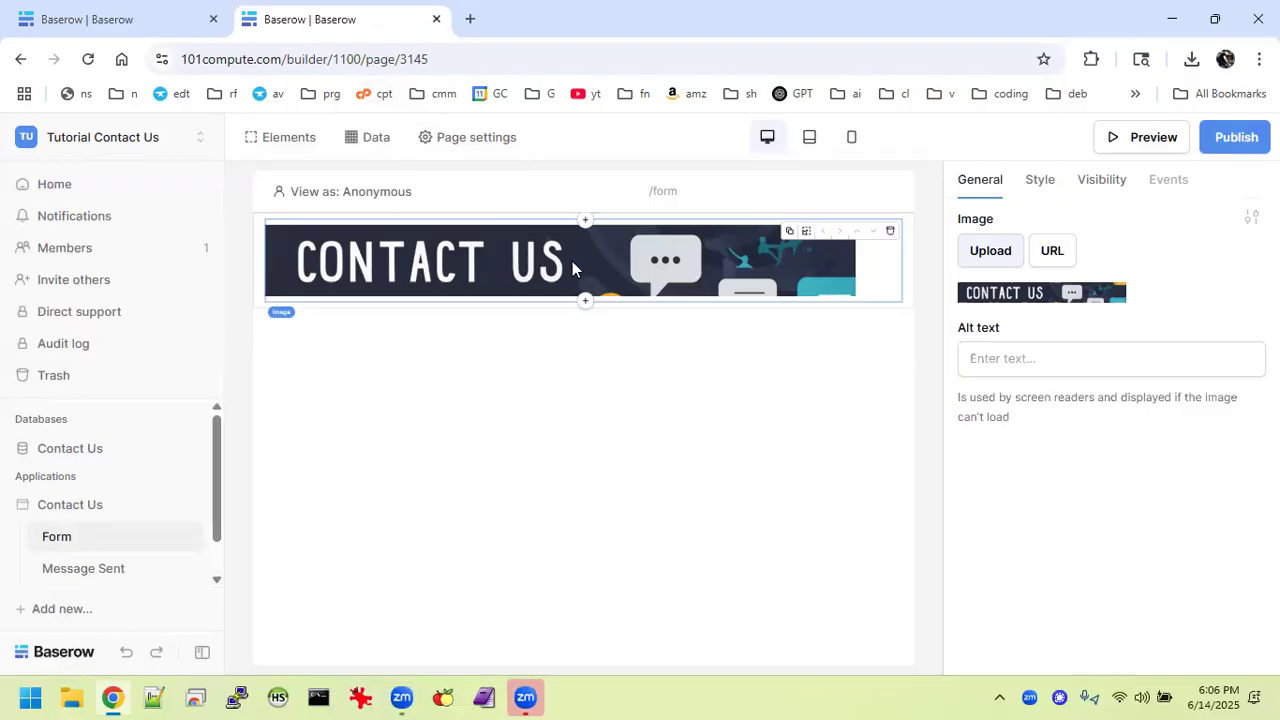
left_click(807, 245)
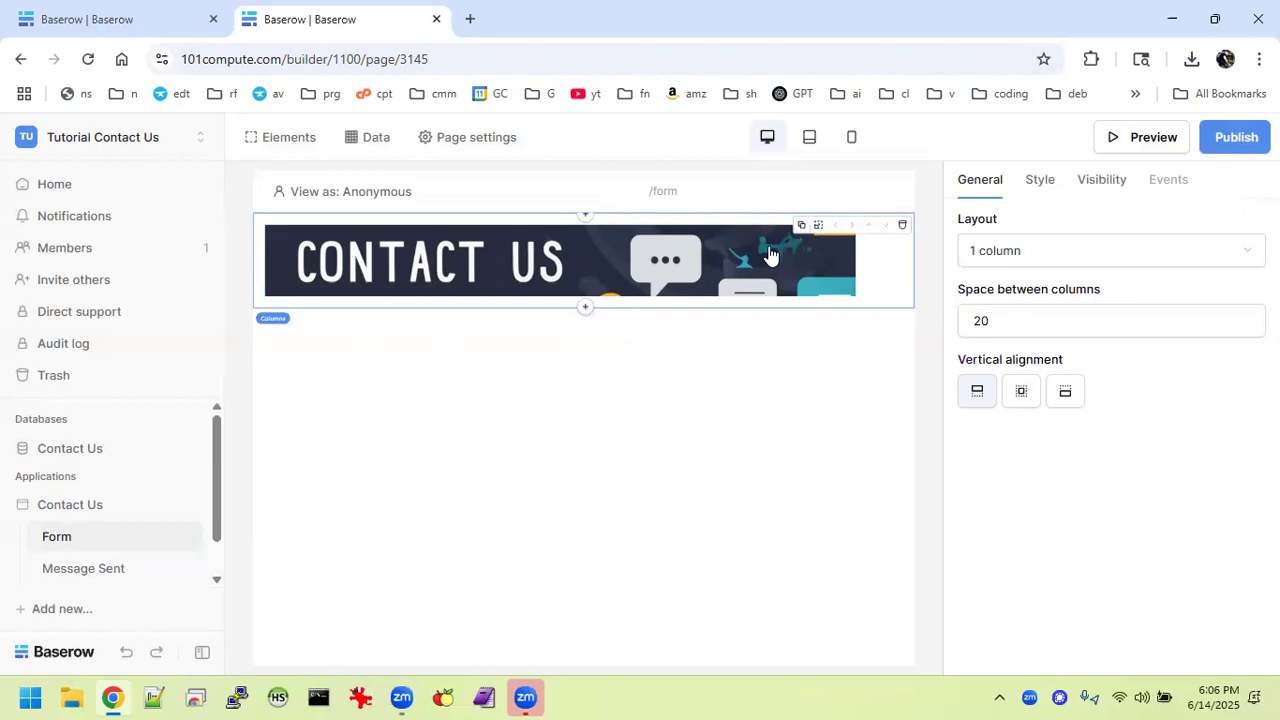
left_click(817, 228)
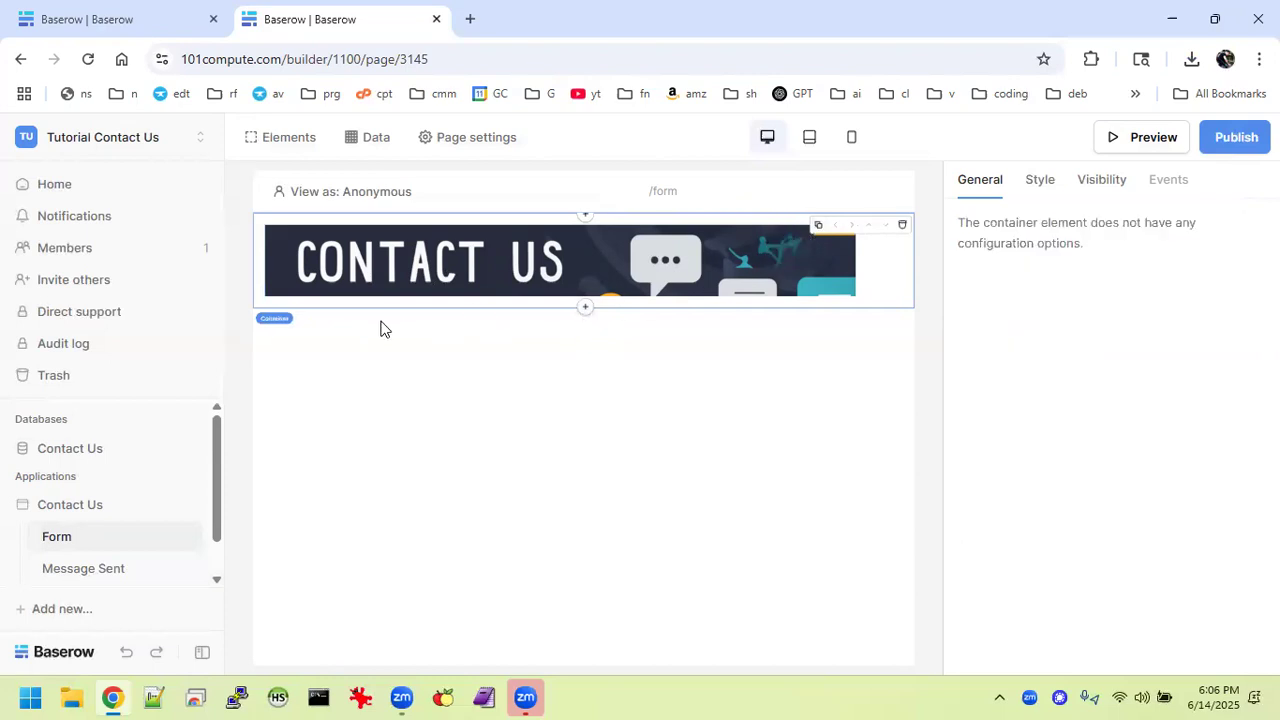
left_click(584, 308)
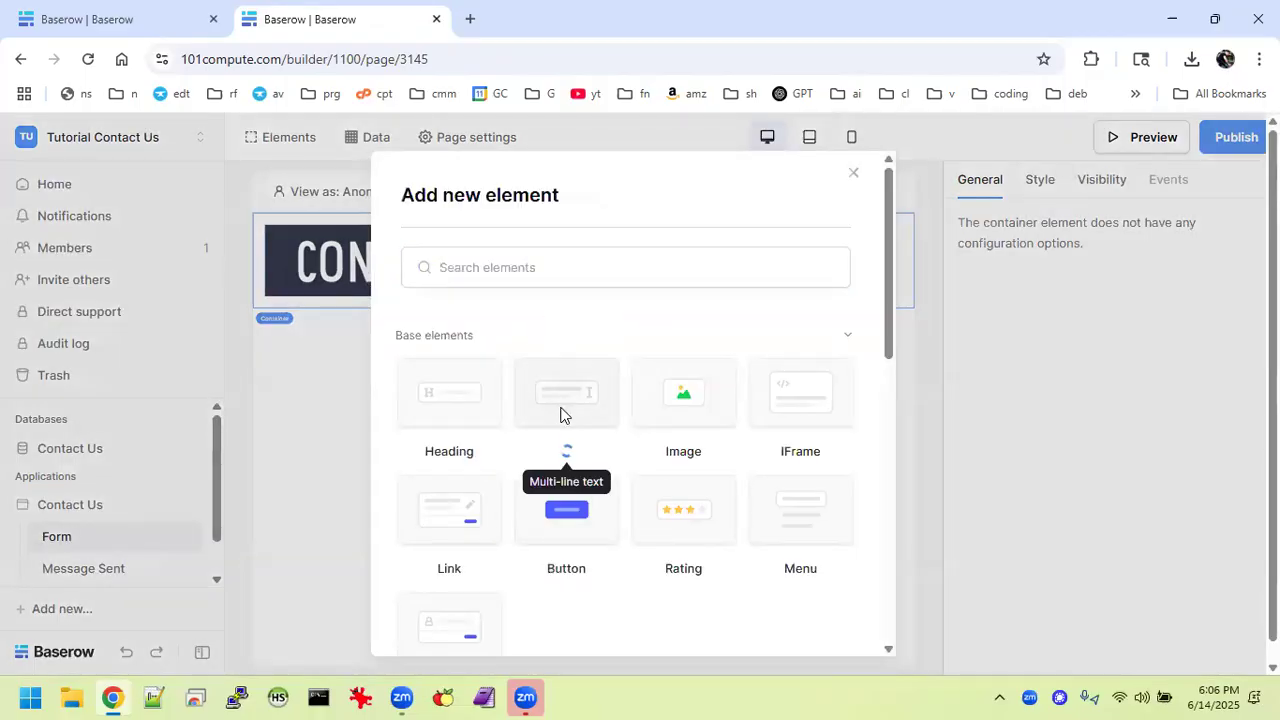
left_click(563, 414)
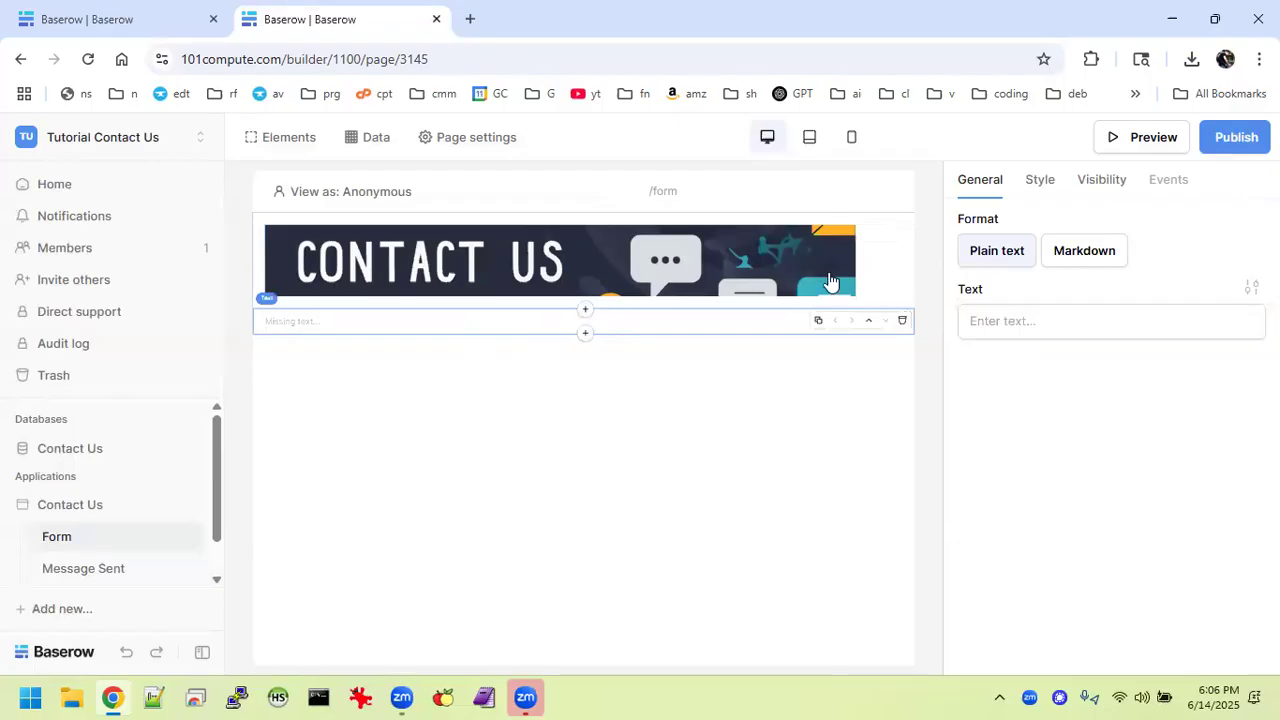
left_click(899, 290)
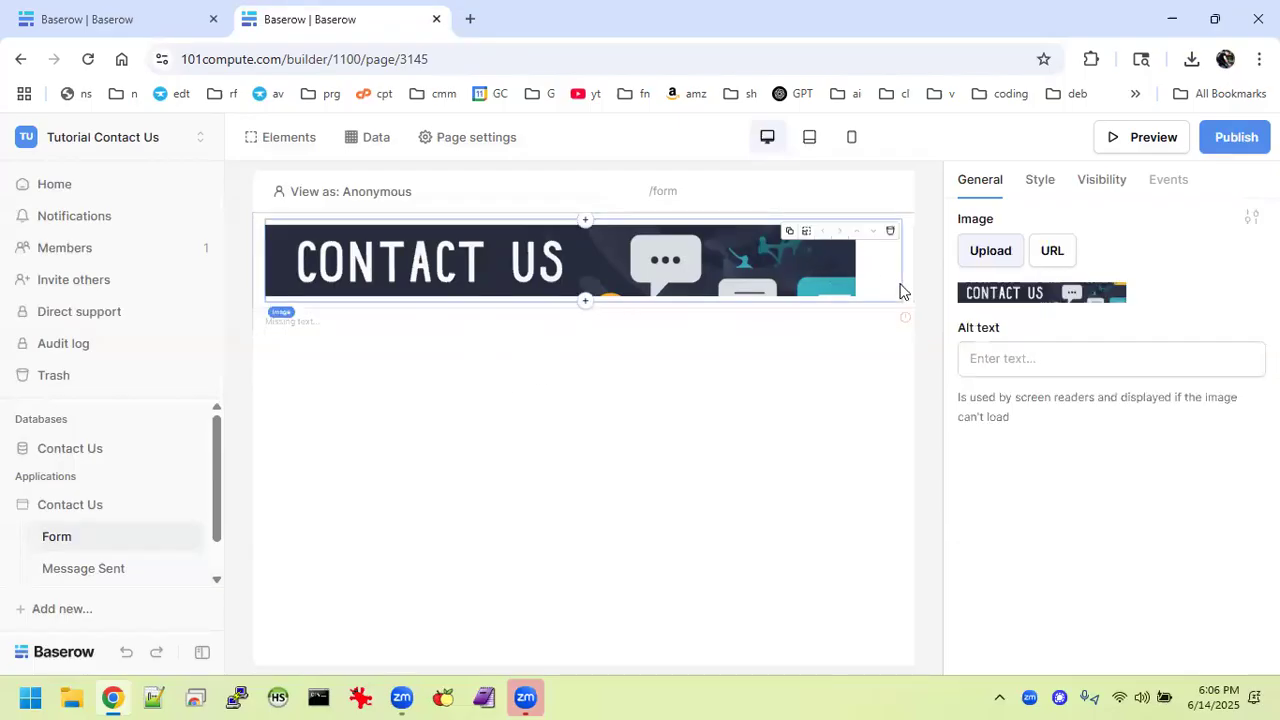
left_click(705, 320)
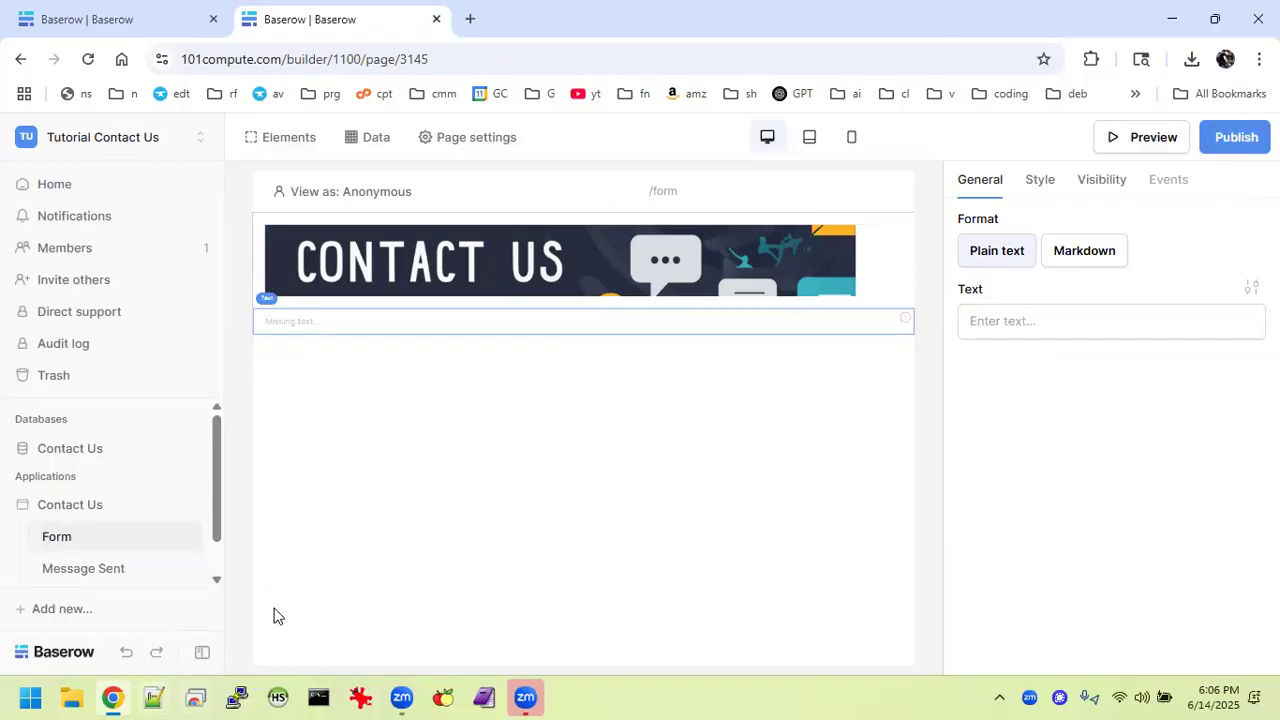
Copy the reference form's 'Please share any questions you have!…' paragraph into the new Text element.
left_click(110, 20)
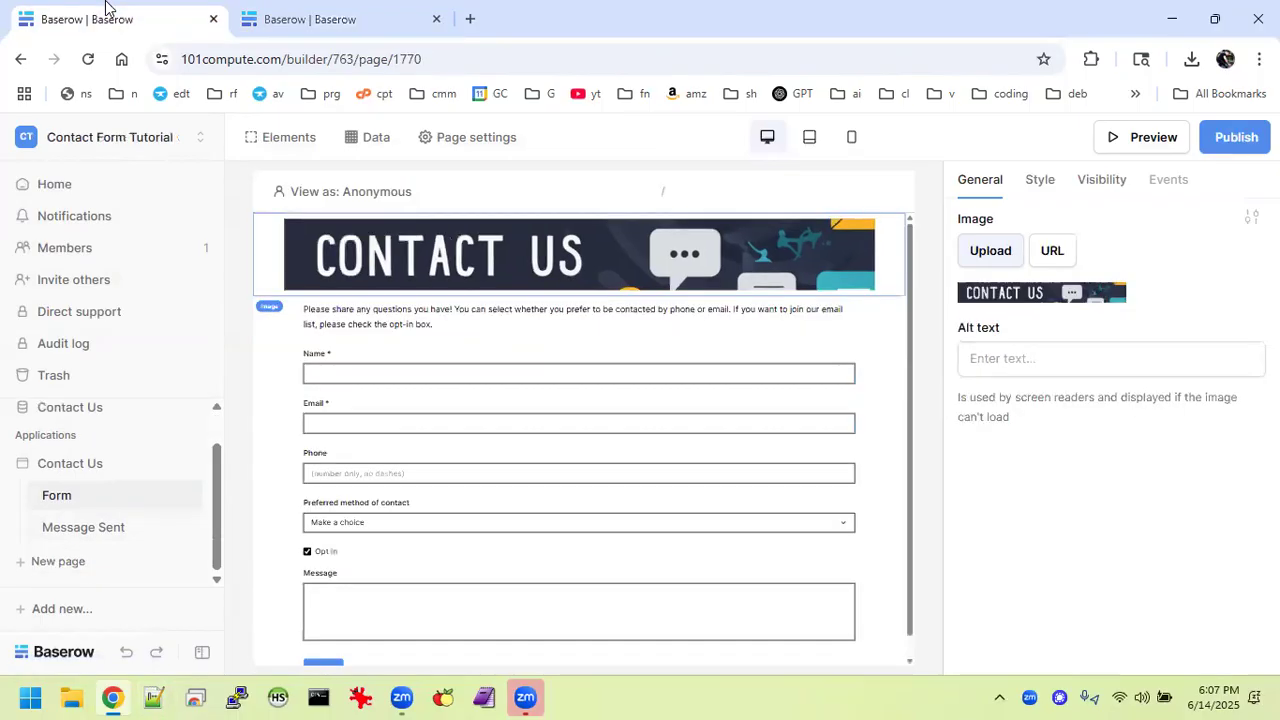
left_click(305, 308)
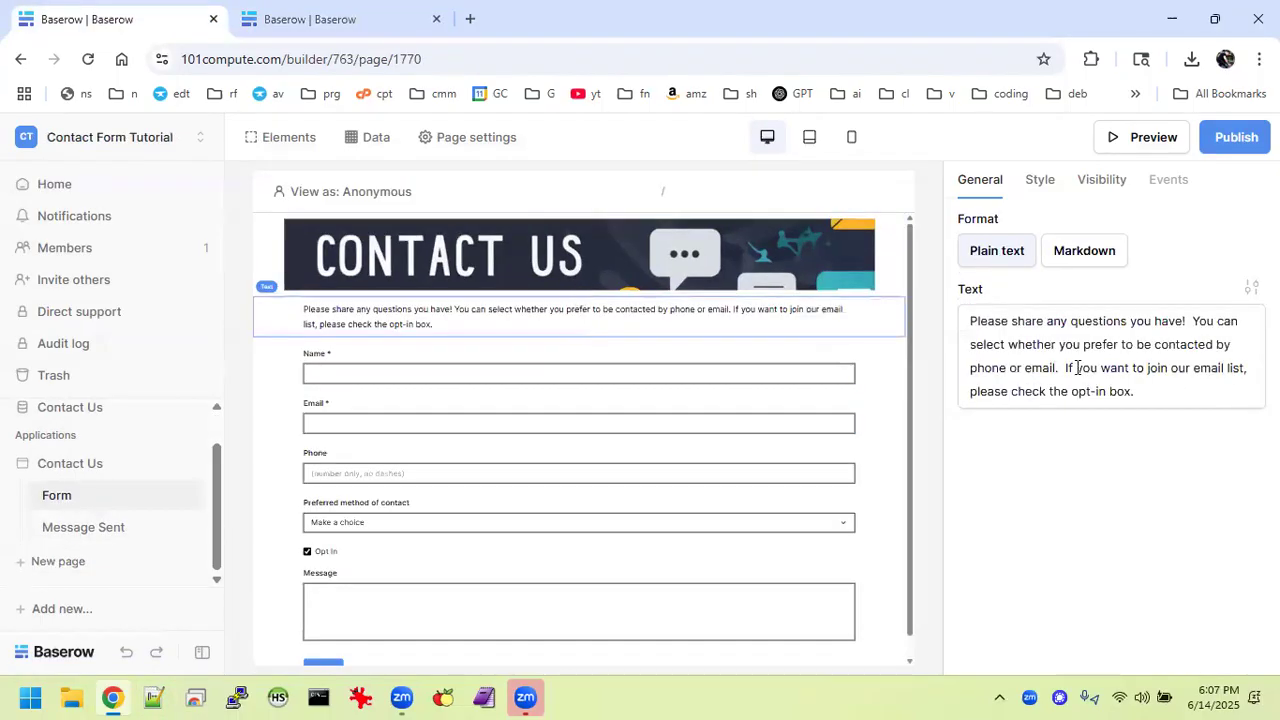
left_click(1076, 367)
key("ctrl+a")
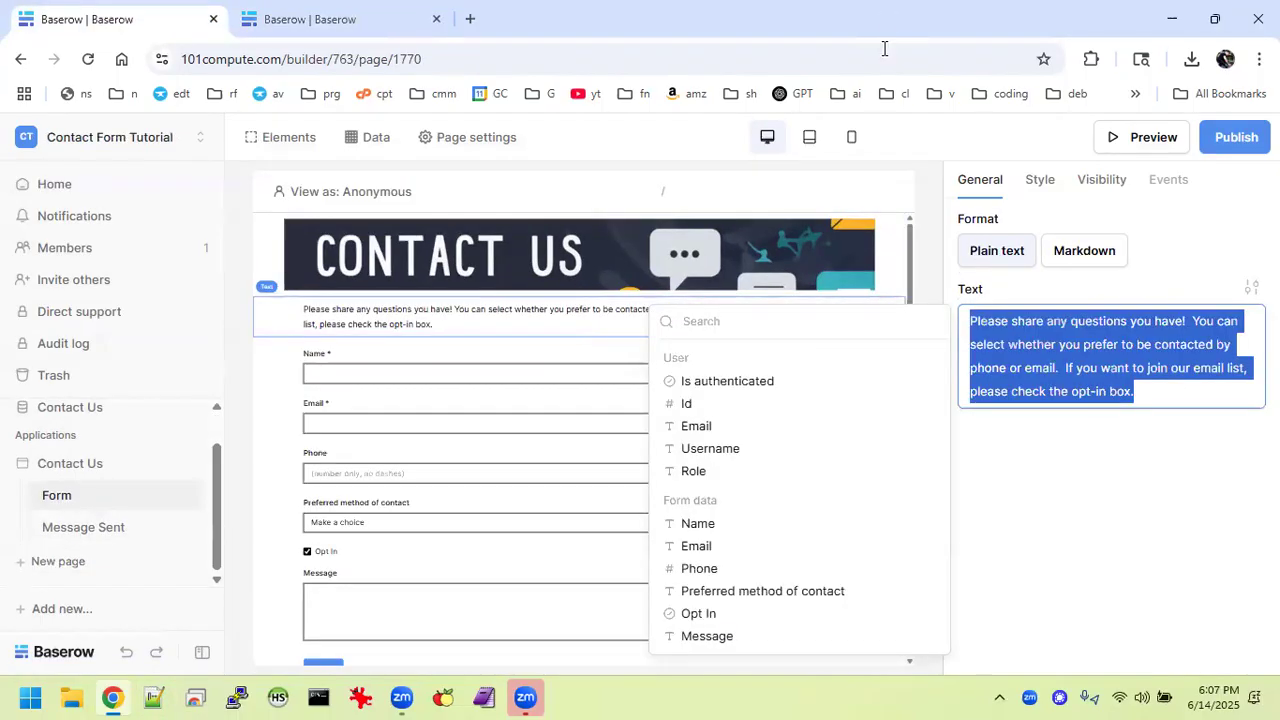
right_click(1051, 343)
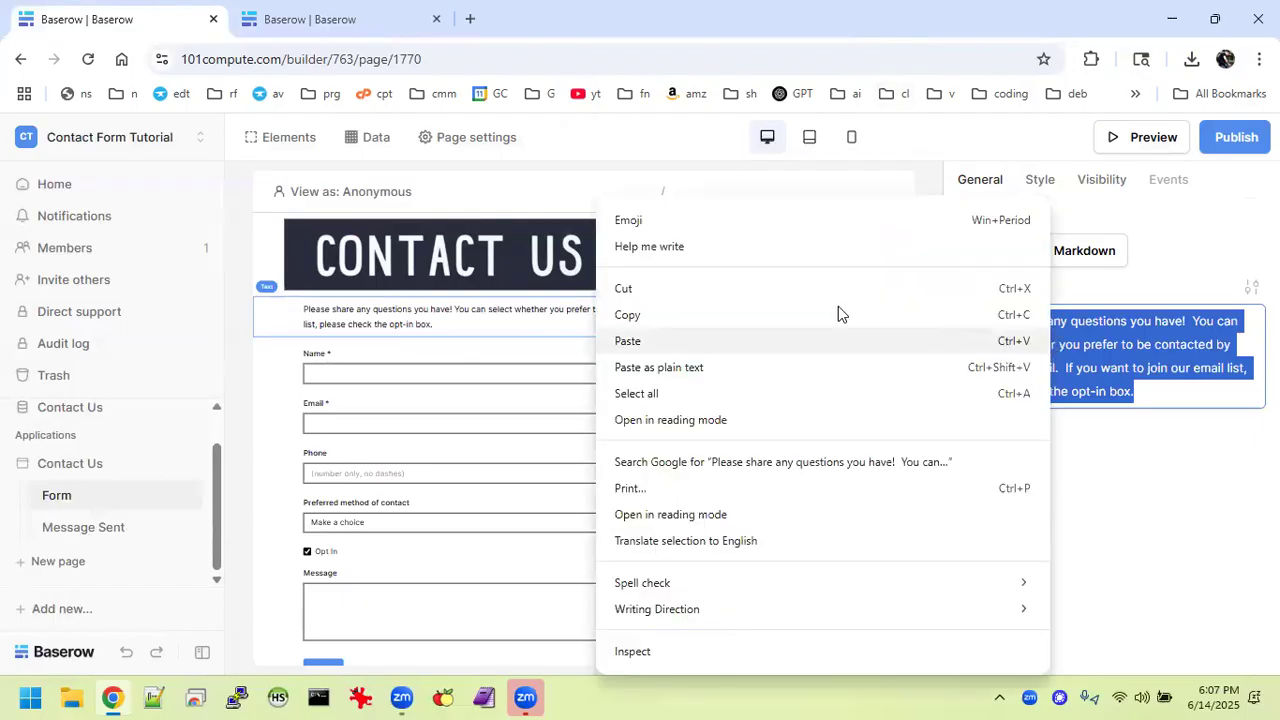
left_click(729, 316)
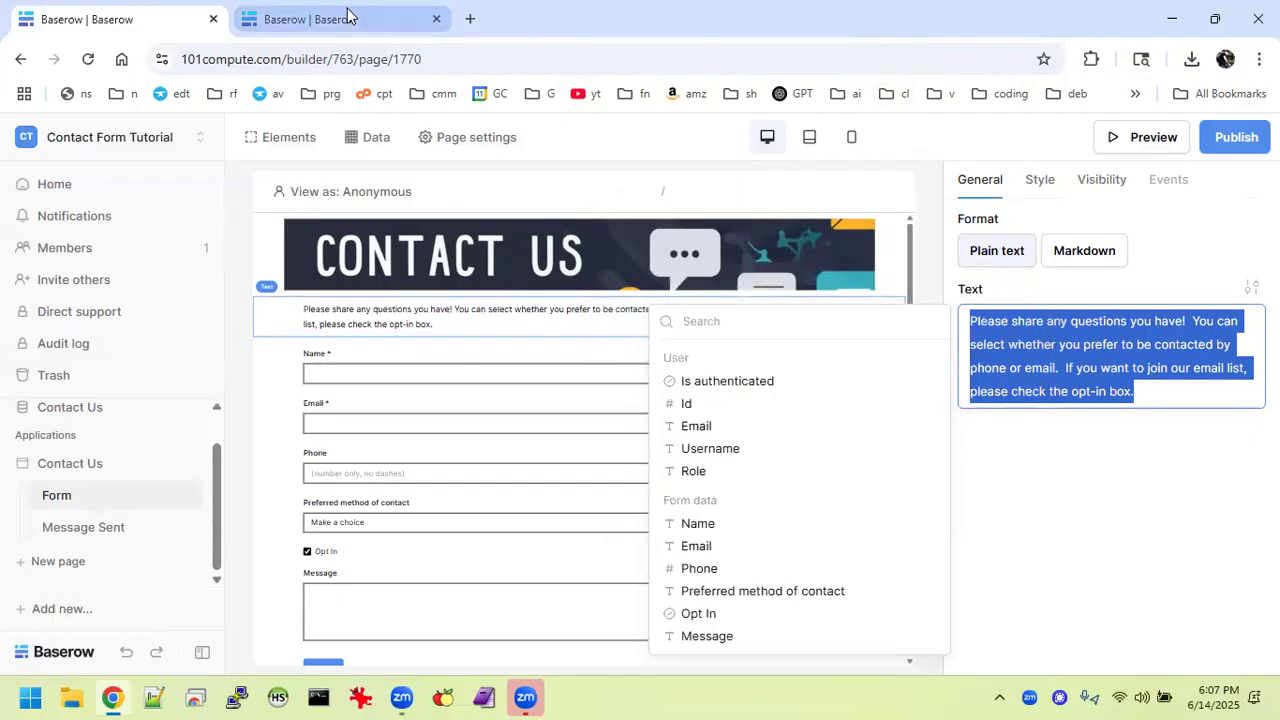
left_click(343, 17)
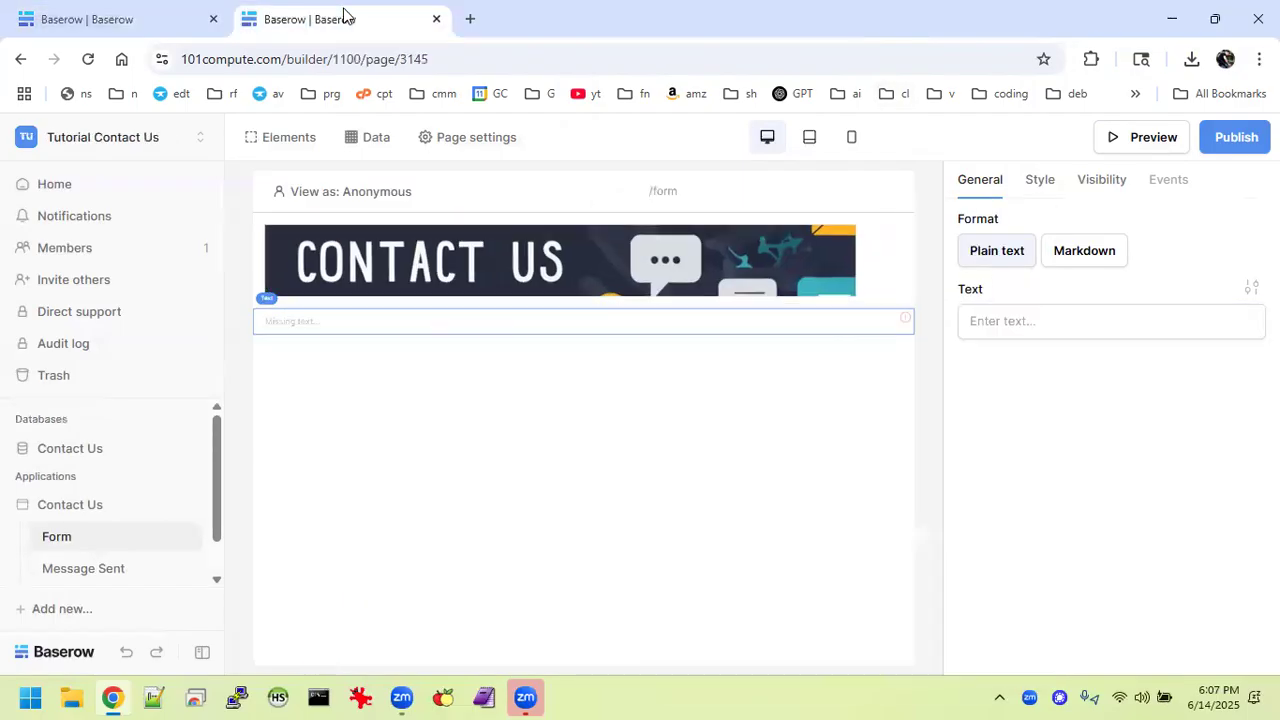
left_click(1034, 320)
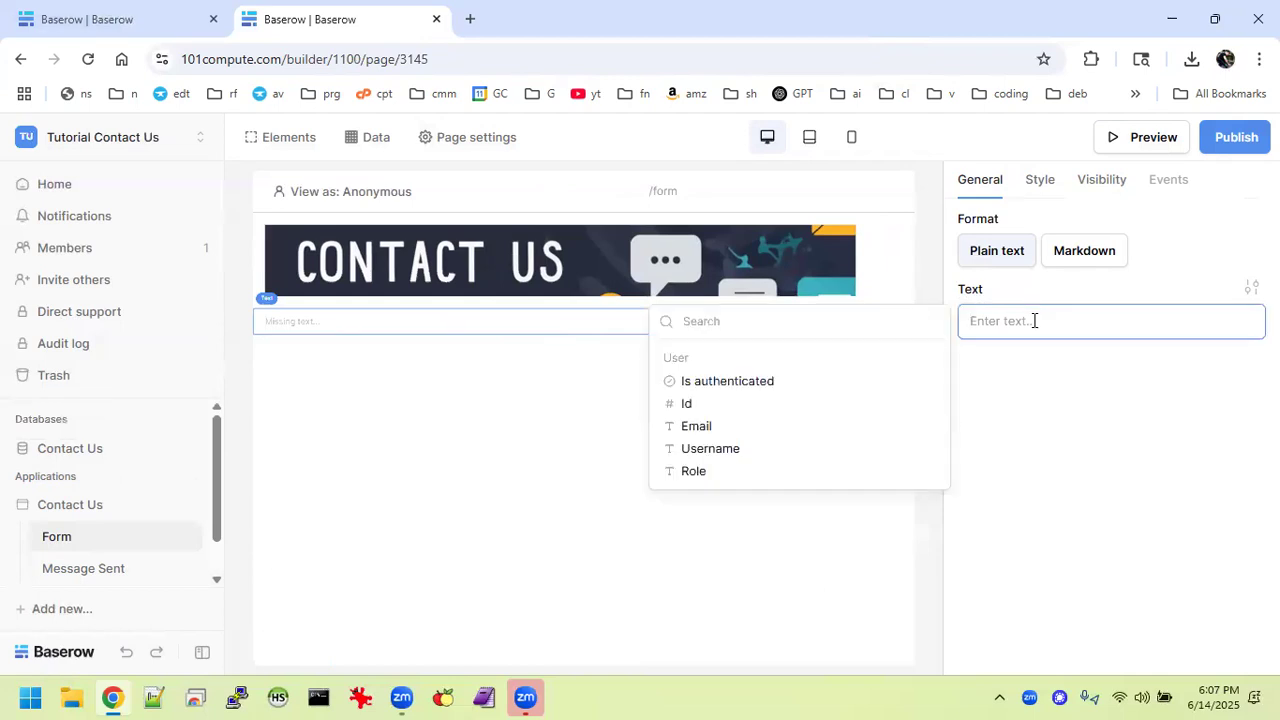
key("ctrl+v")
left_click(1037, 549)
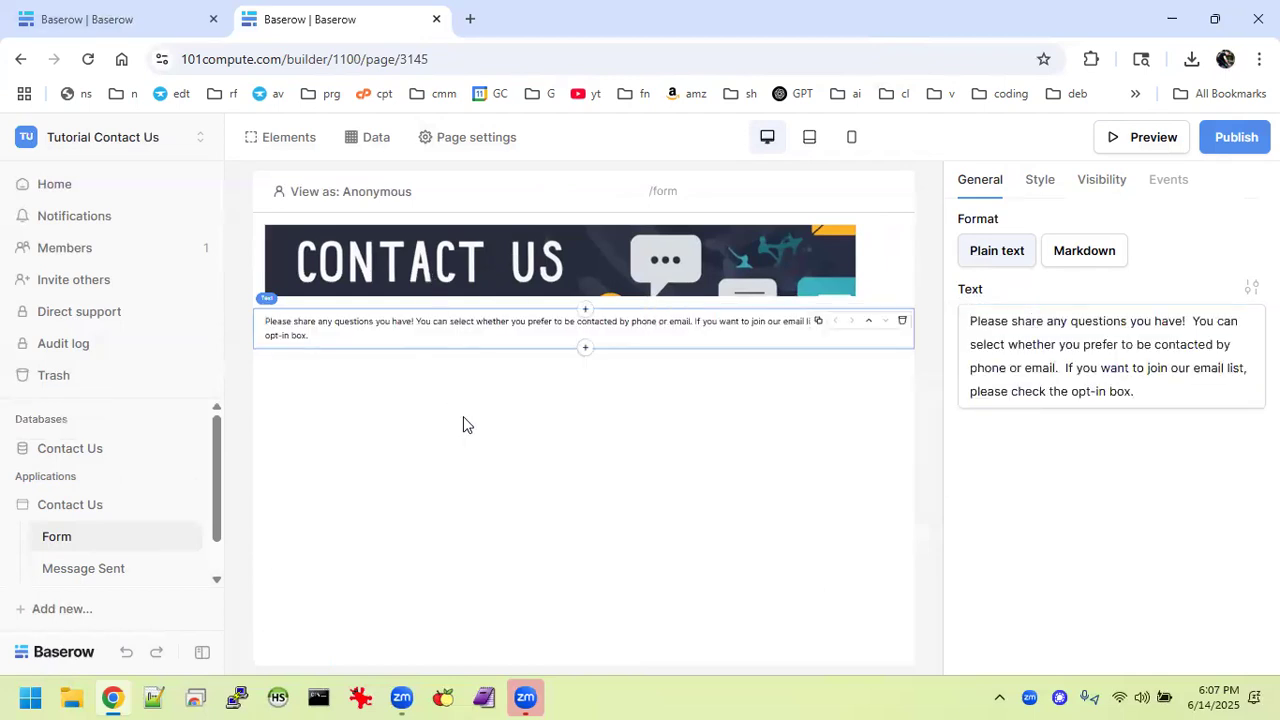
Add a Form below the intro paragraph with a Data input field inside.
left_click(587, 352)
scroll(640, 480, "down", 3)
scroll(640, 481, "down", 5)
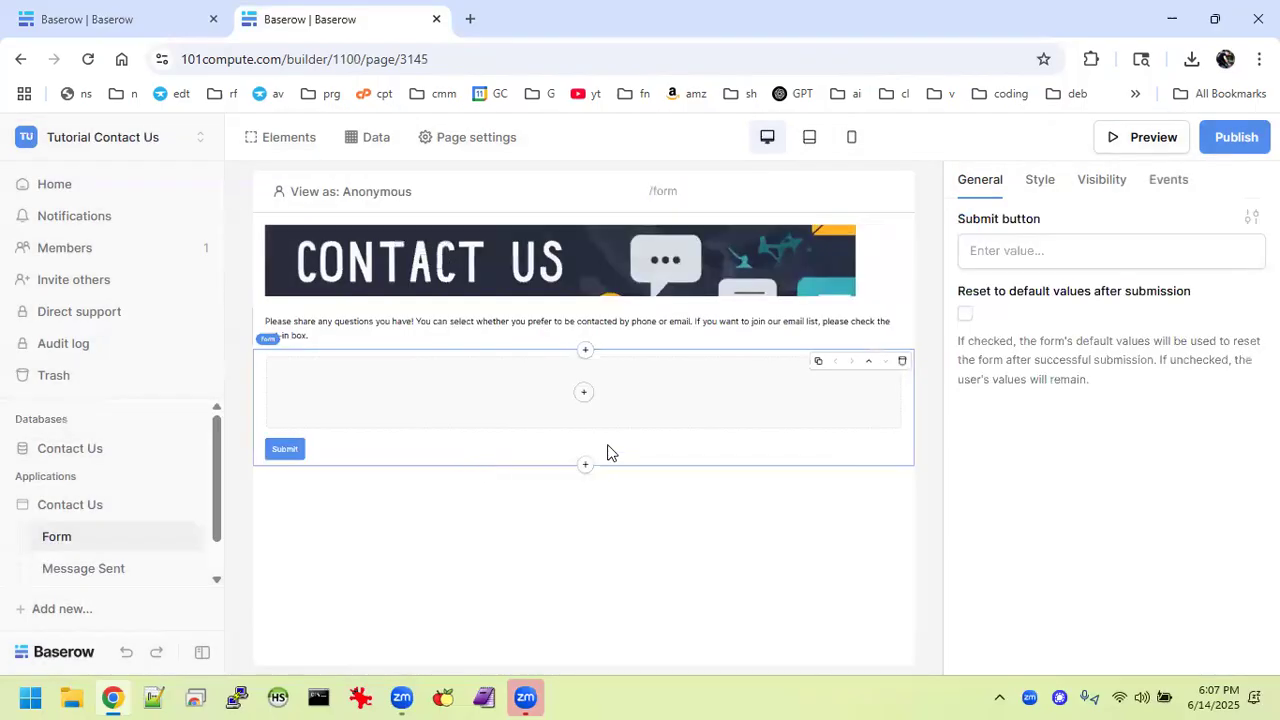
left_click(587, 392)
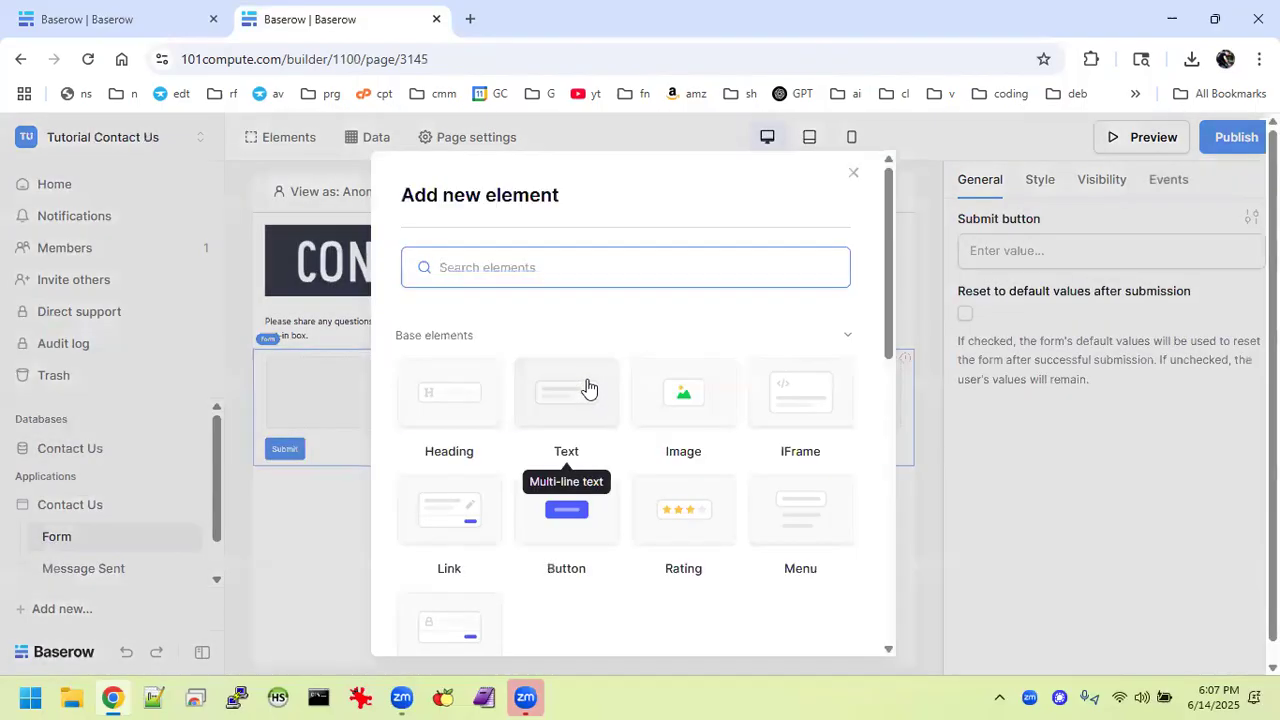
scroll(525, 463, "down", 1)
scroll(525, 463, "down", 5)
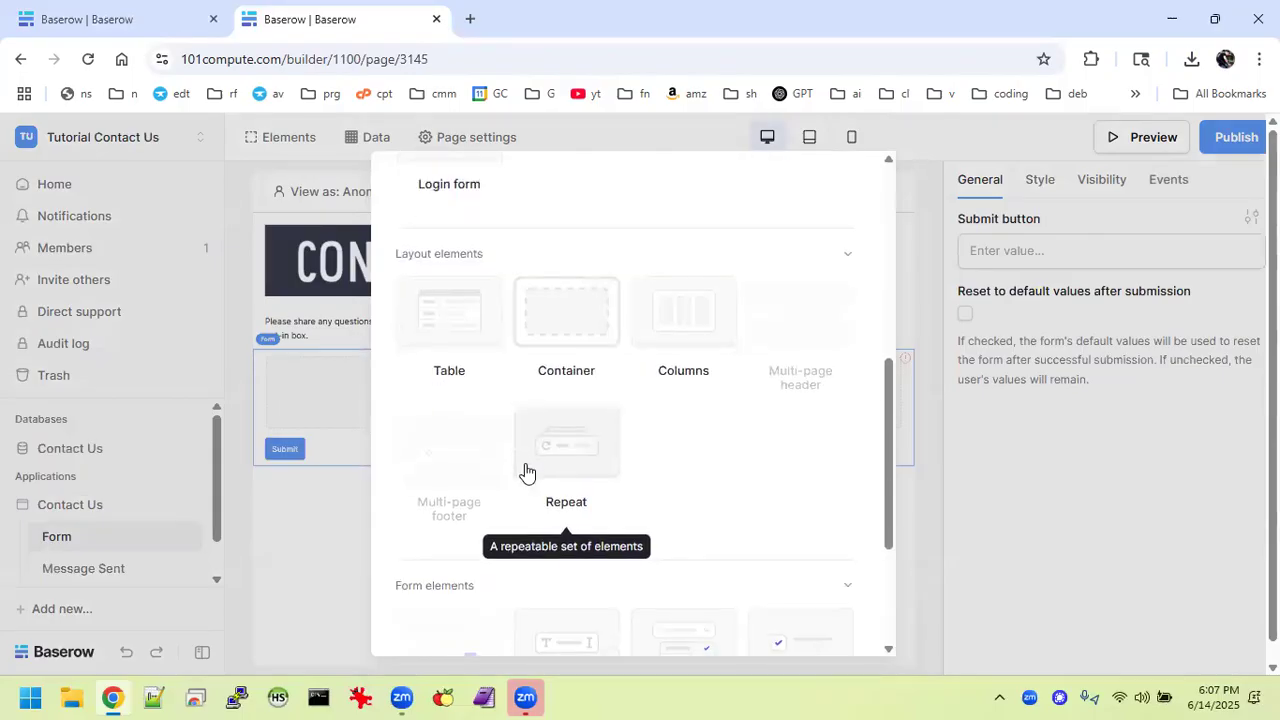
left_click(556, 497)
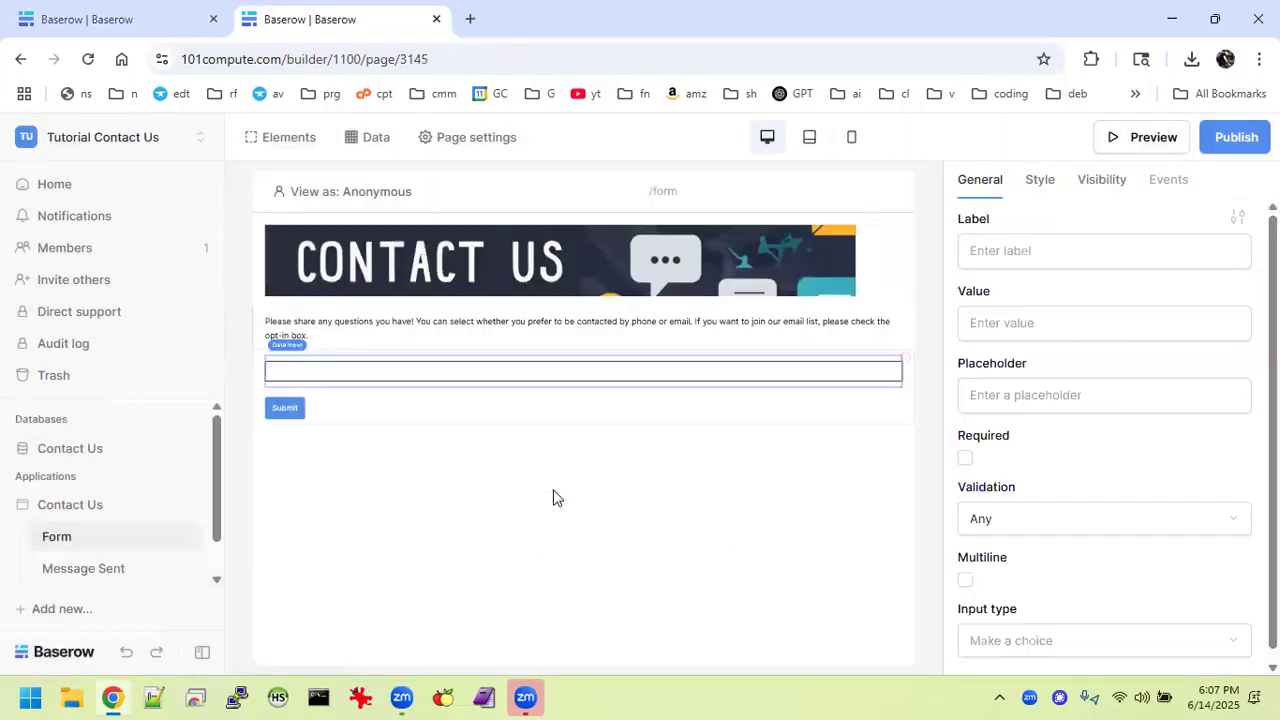
Label the new input 'Name' and select the surrounding form.
left_click(1040, 238)
left_click(1051, 246)
type("Name")
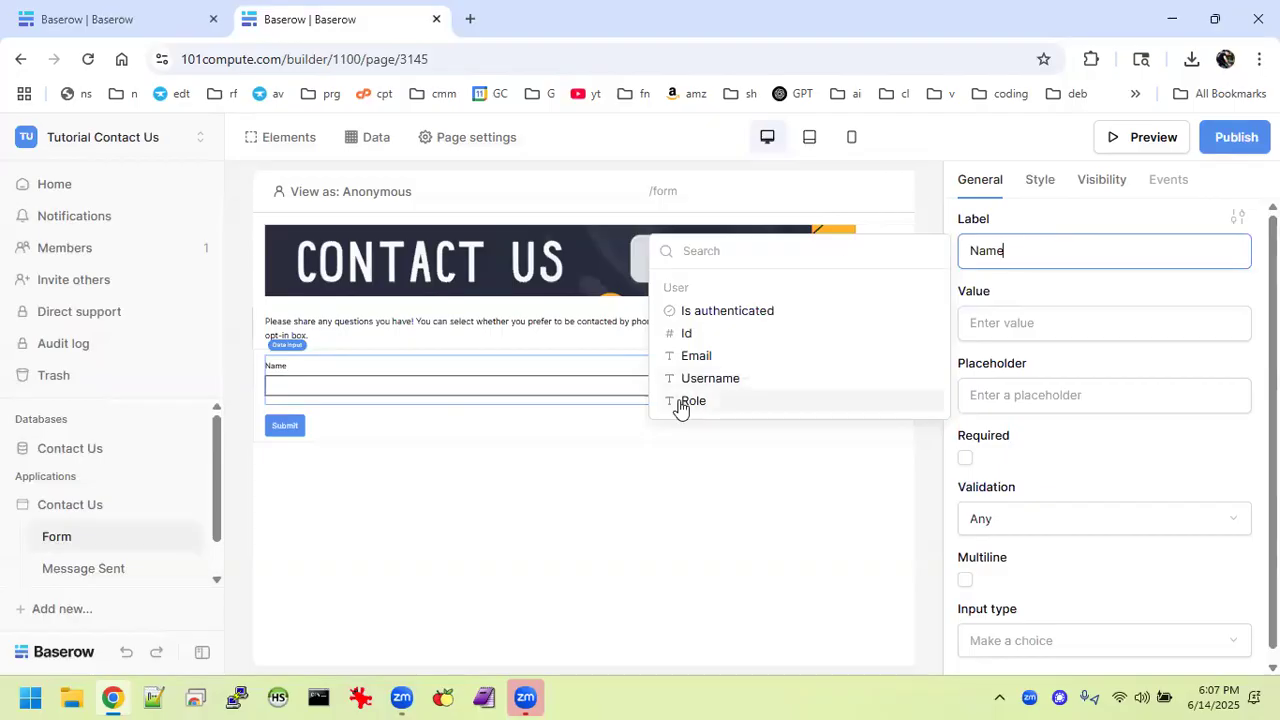
left_click(602, 397)
left_click(585, 404)
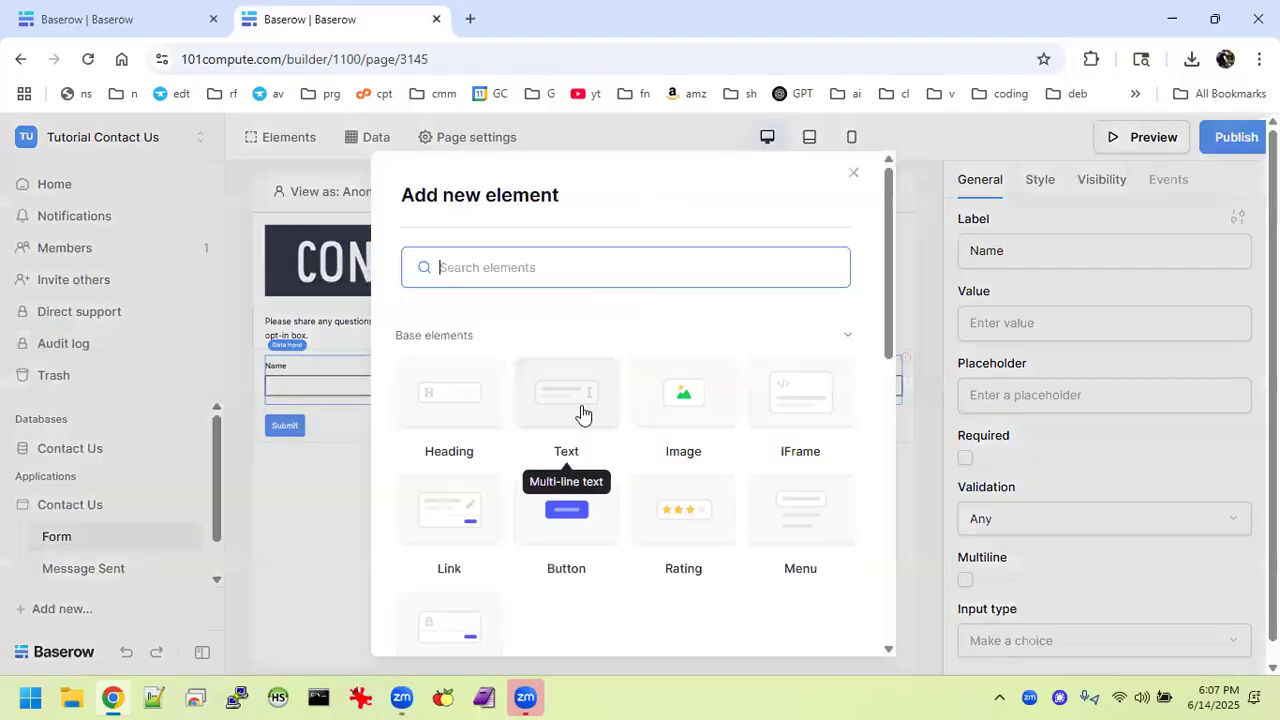
left_click(315, 527)
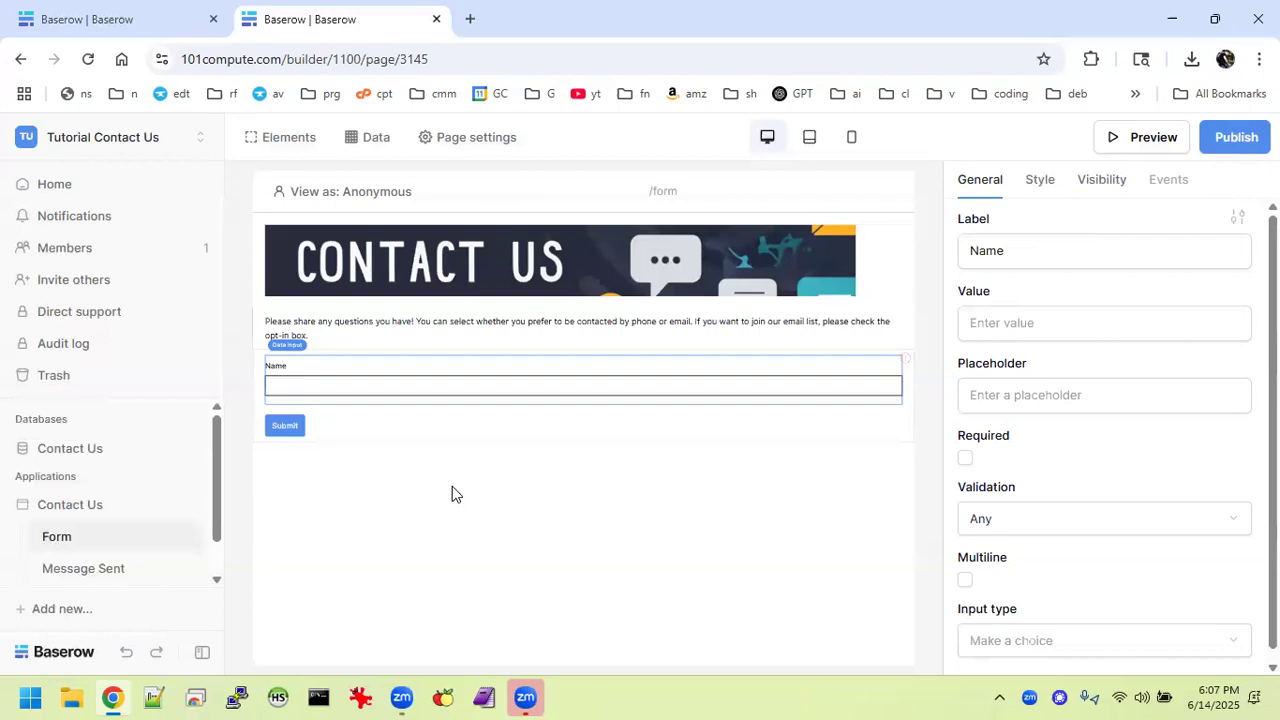
left_click(590, 440)
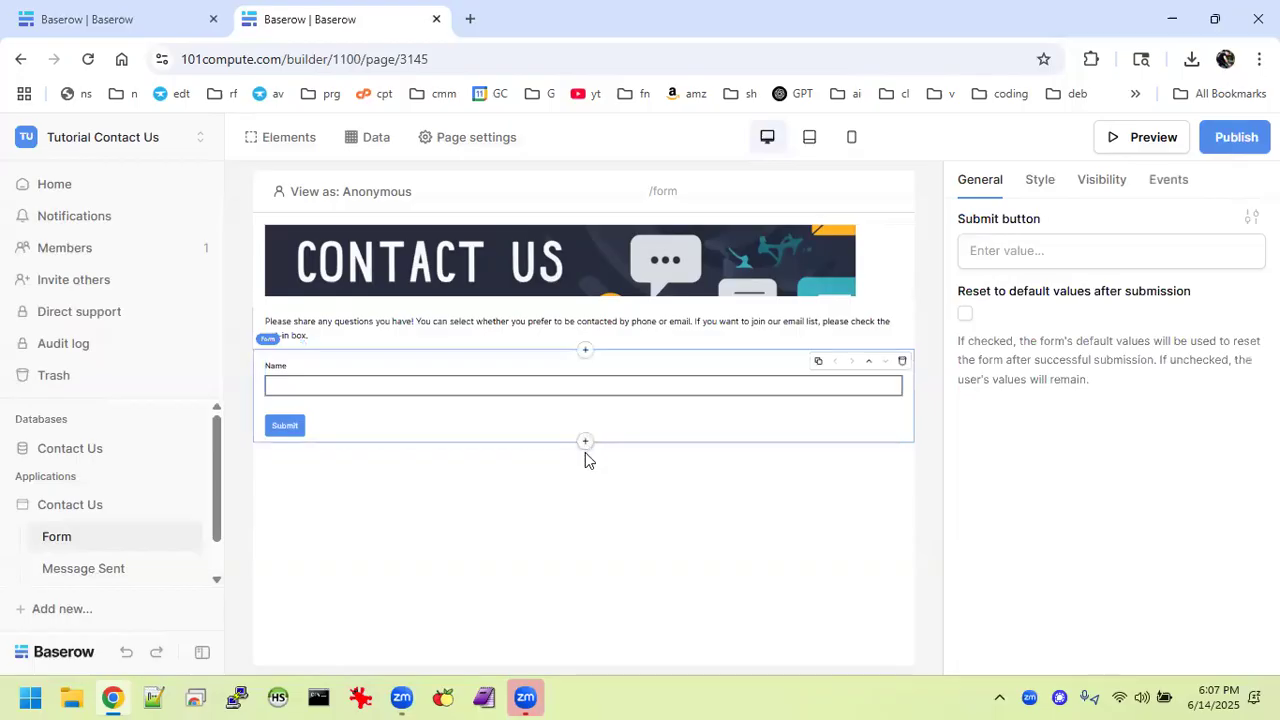
Add a second Data input below the Name field.
left_click(590, 400)
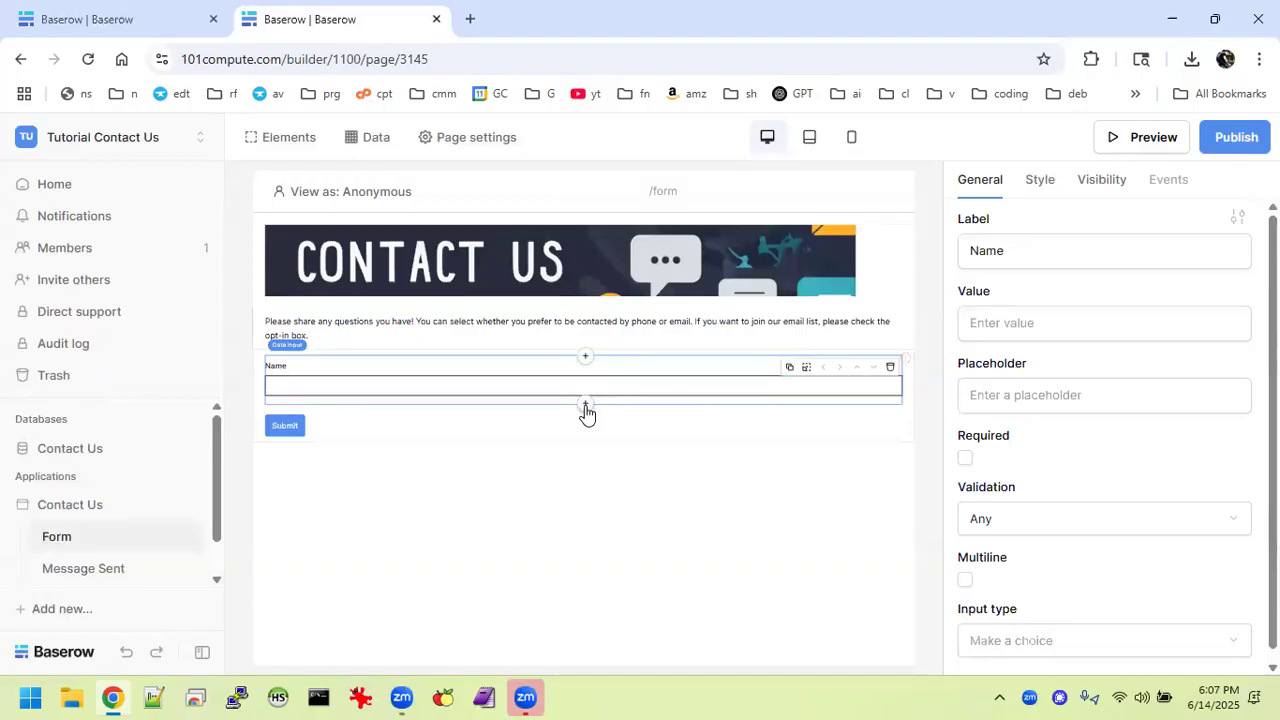
left_click(586, 406)
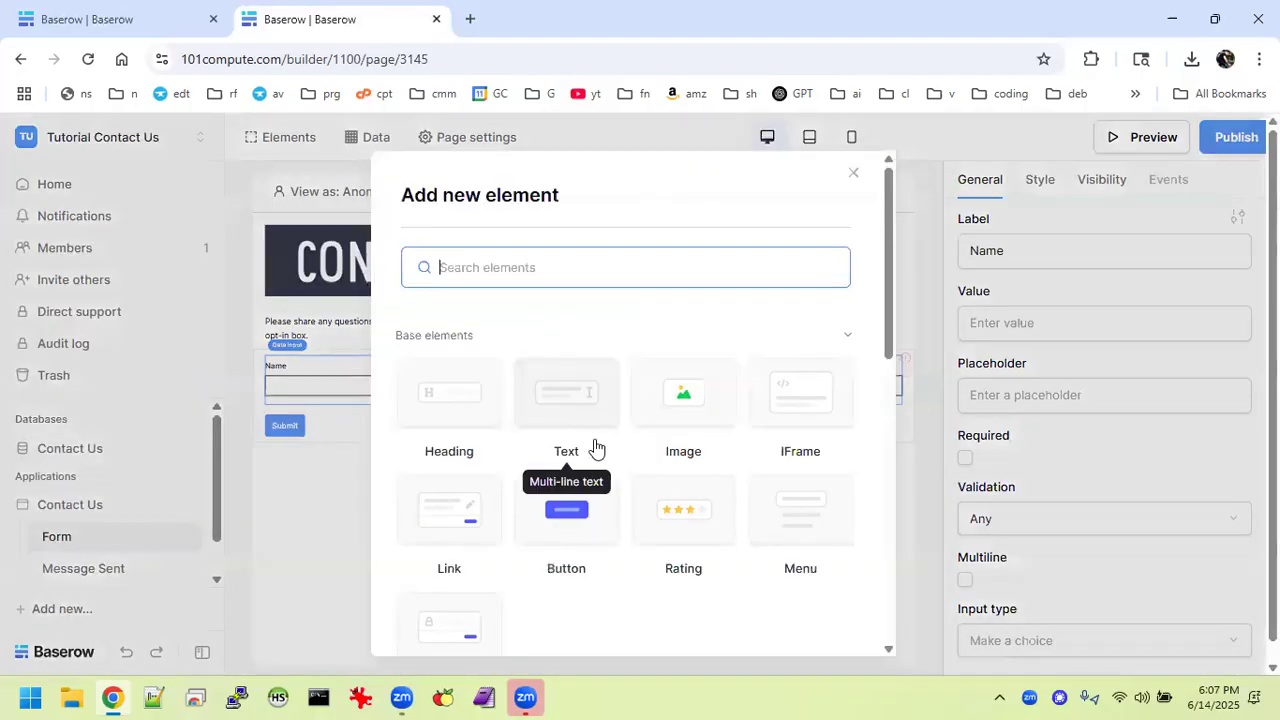
scroll(594, 446, "down", 4)
scroll(594, 446, "down", 2)
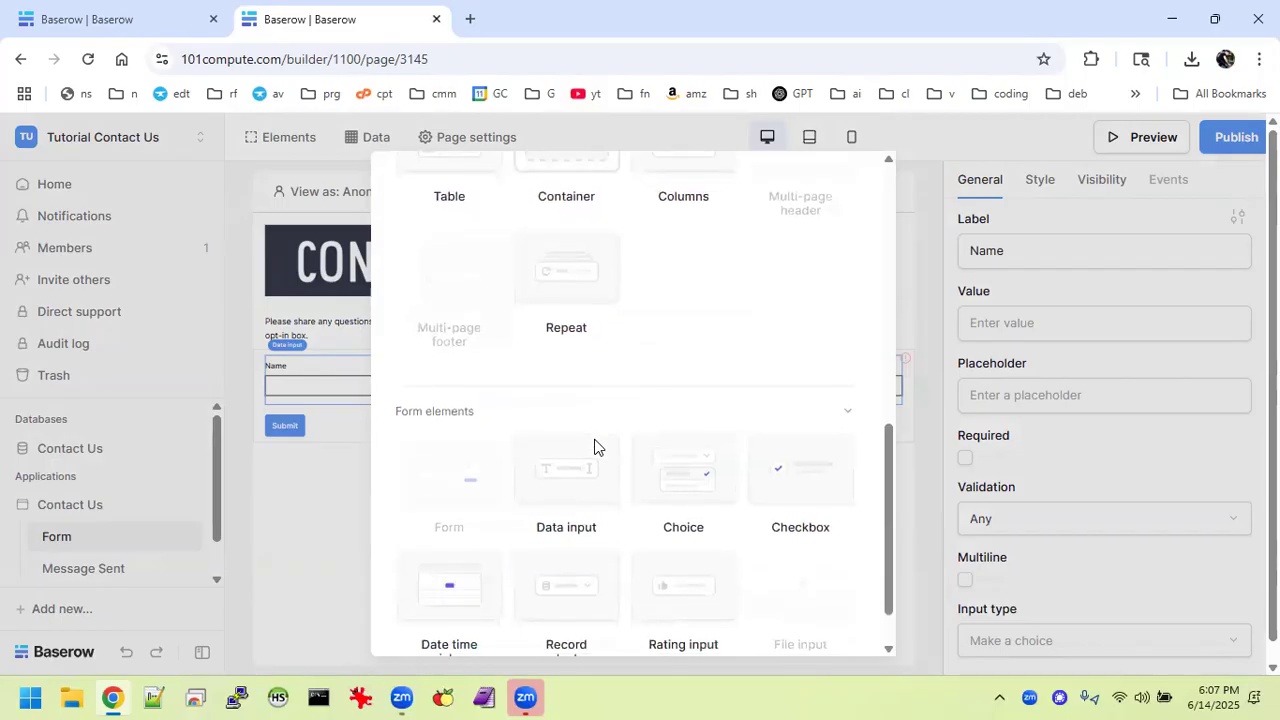
left_click(583, 462)
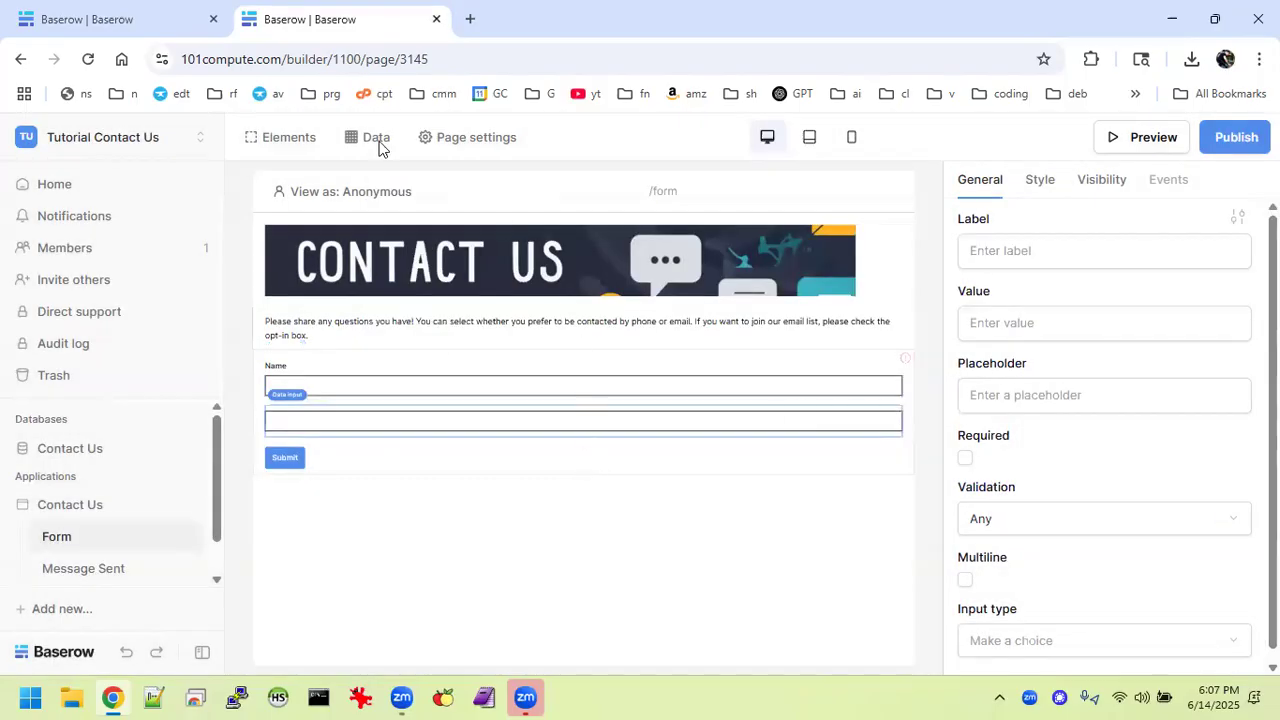
left_click(129, 16)
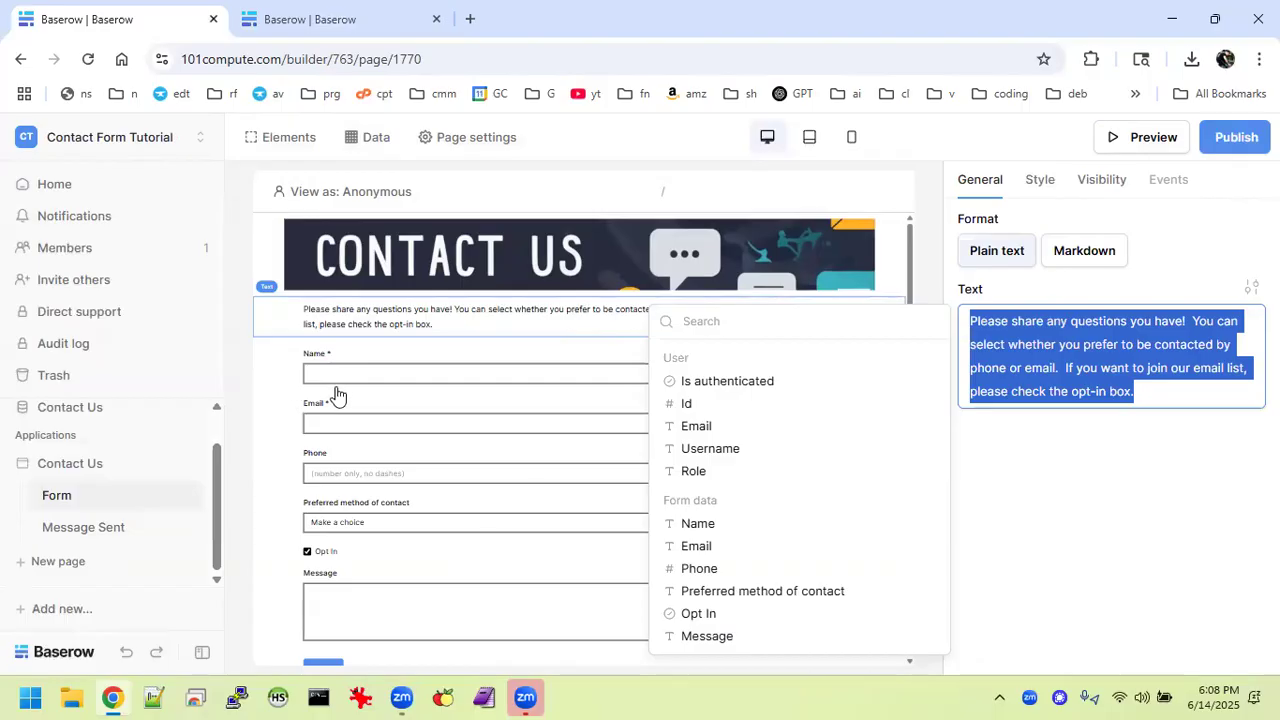
left_click(328, 36)
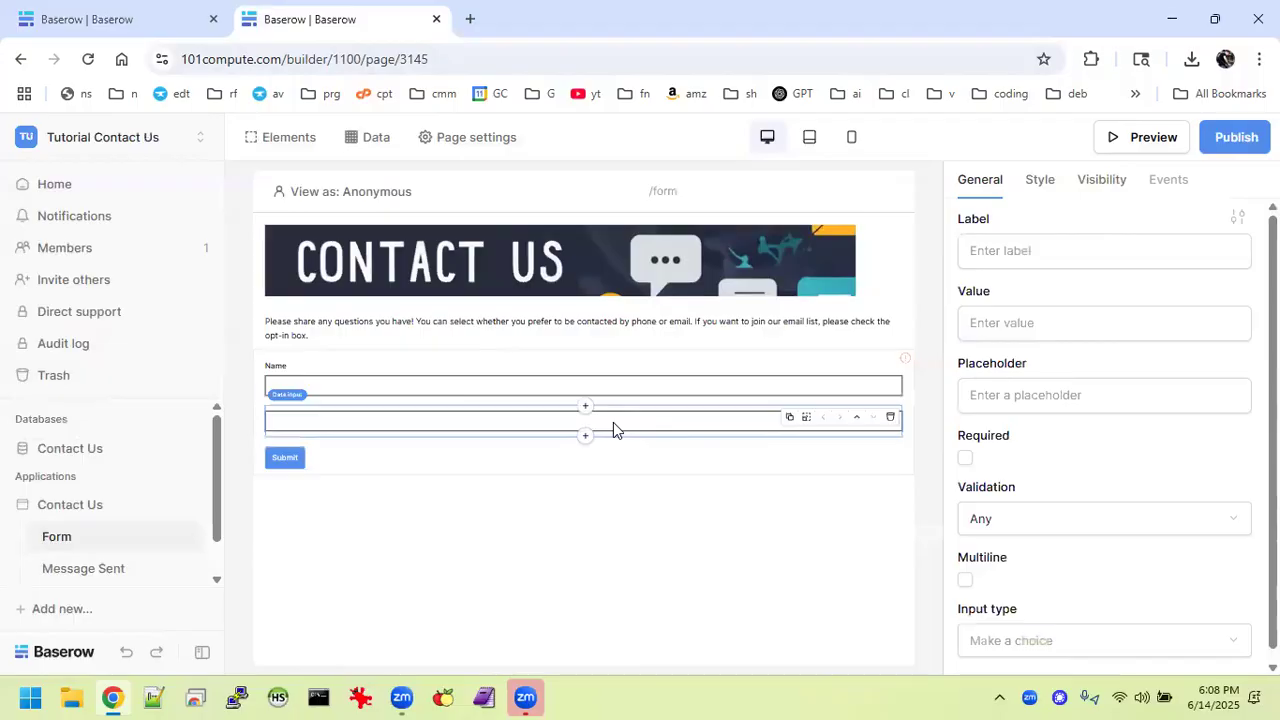
Label the new input 'Email' and make both Email and Name required.
left_click(998, 252)
type("Email")
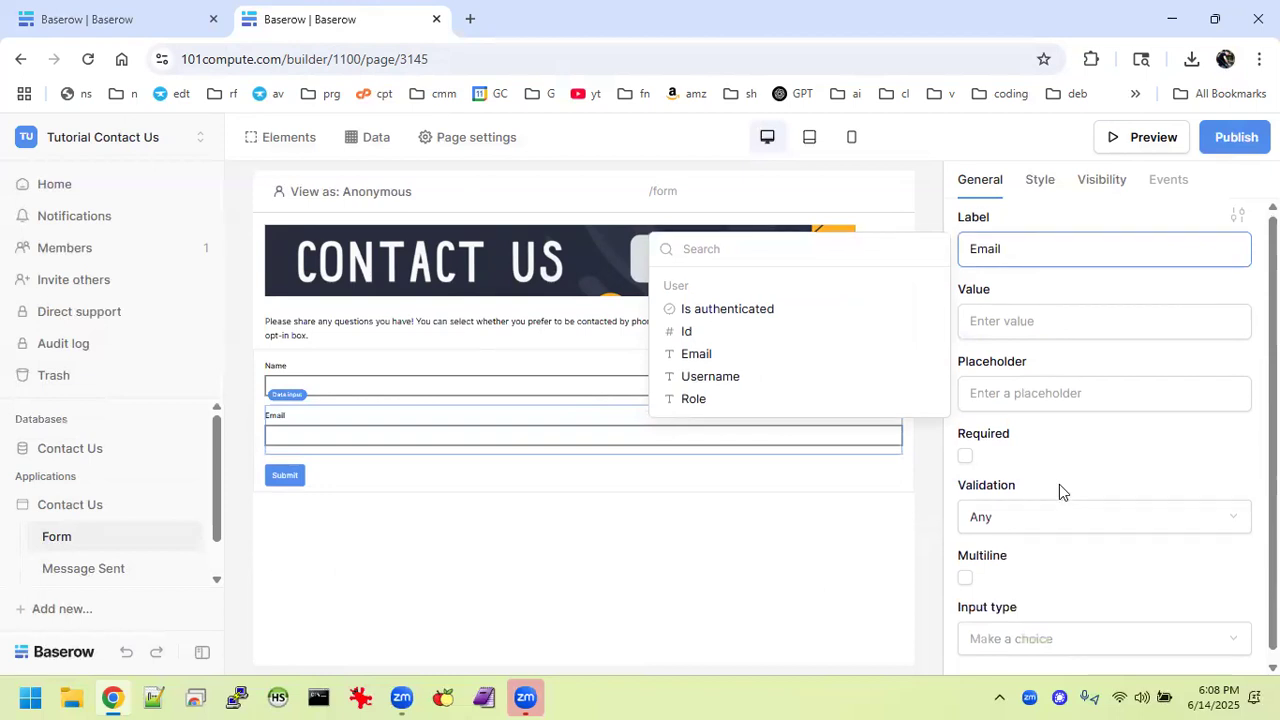
scroll(1059, 484, "down", 1)
left_click(966, 452)
left_click(966, 452)
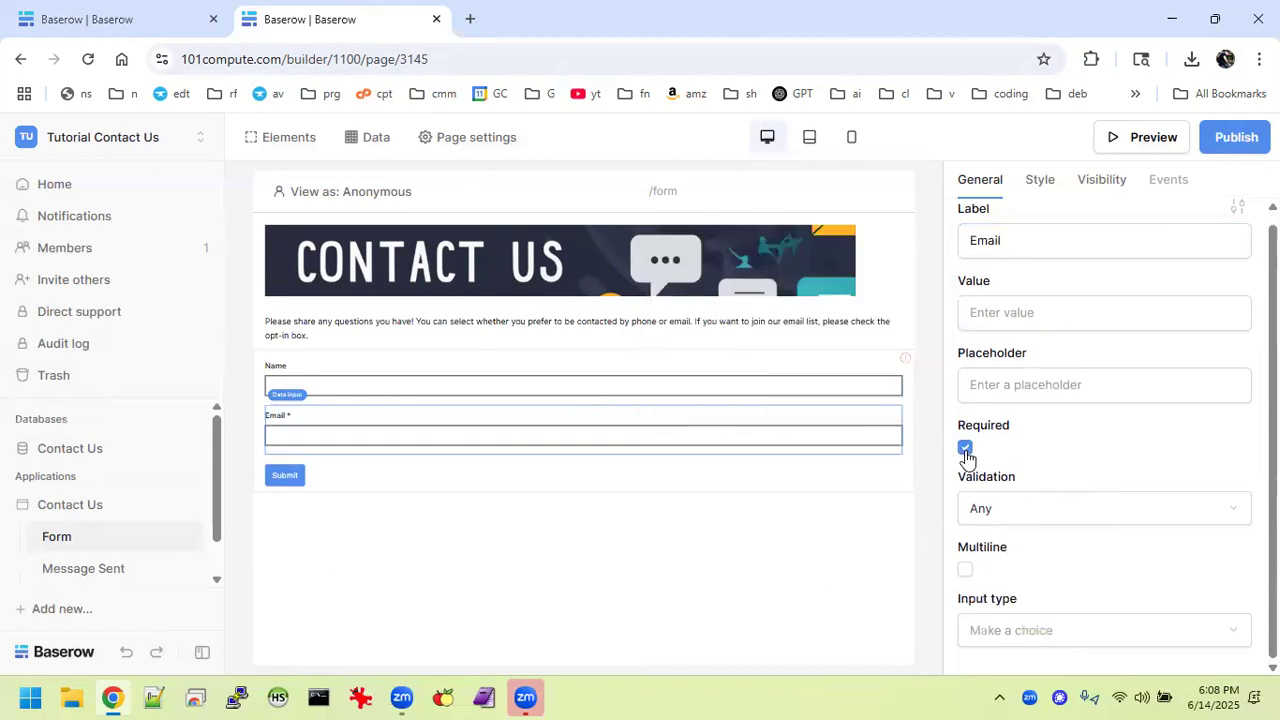
left_click(823, 389)
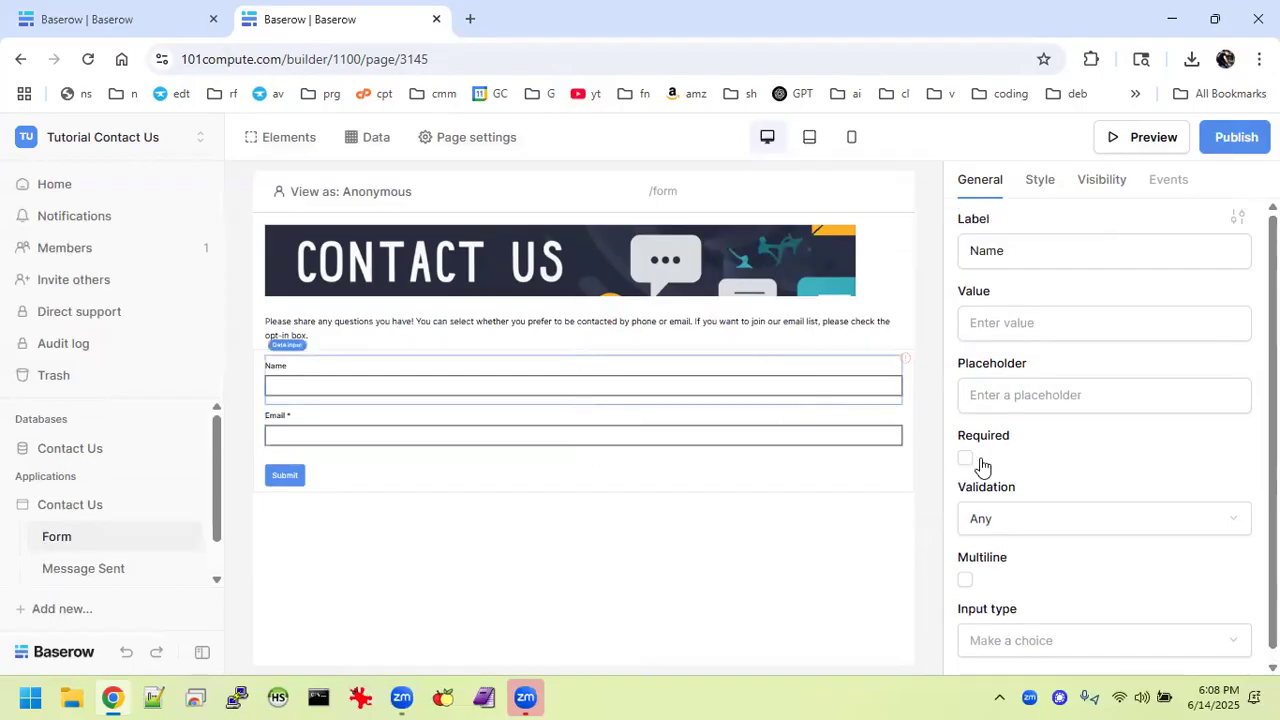
left_click(965, 458)
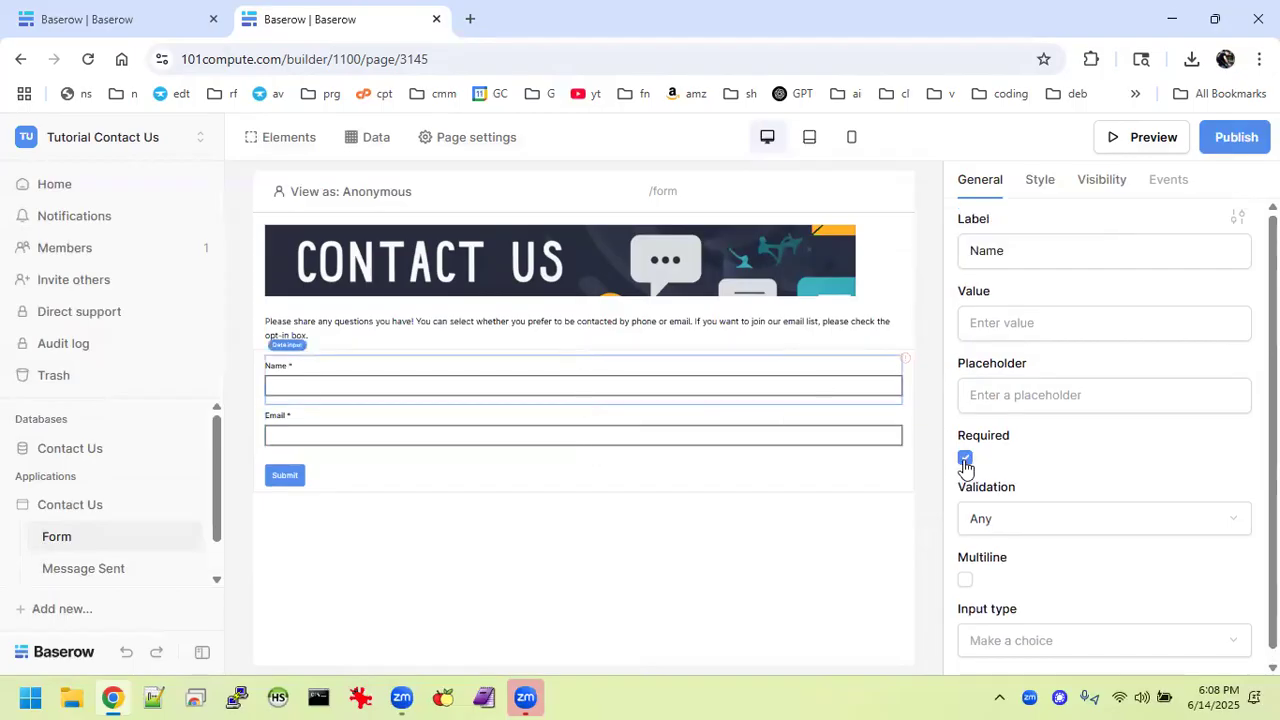
Set the Email input's validation to Email.
left_click(763, 435)
scroll(1012, 490, "down", 1)
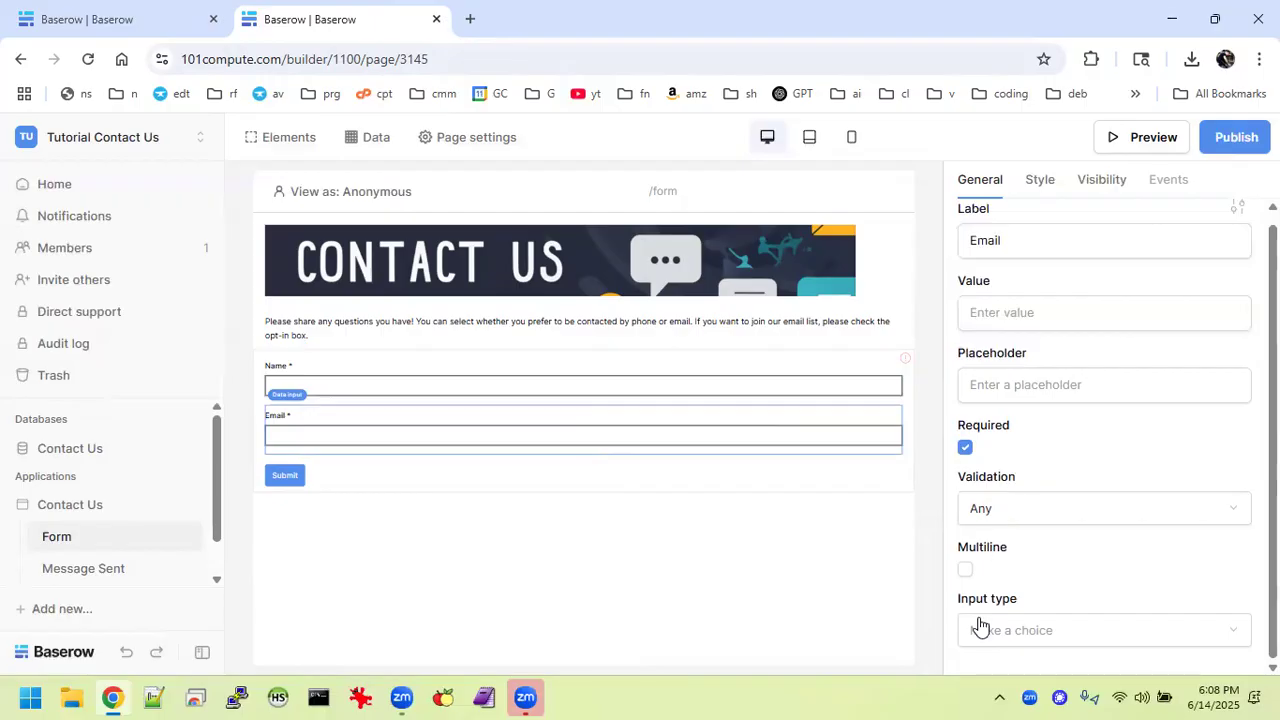
left_click(988, 508)
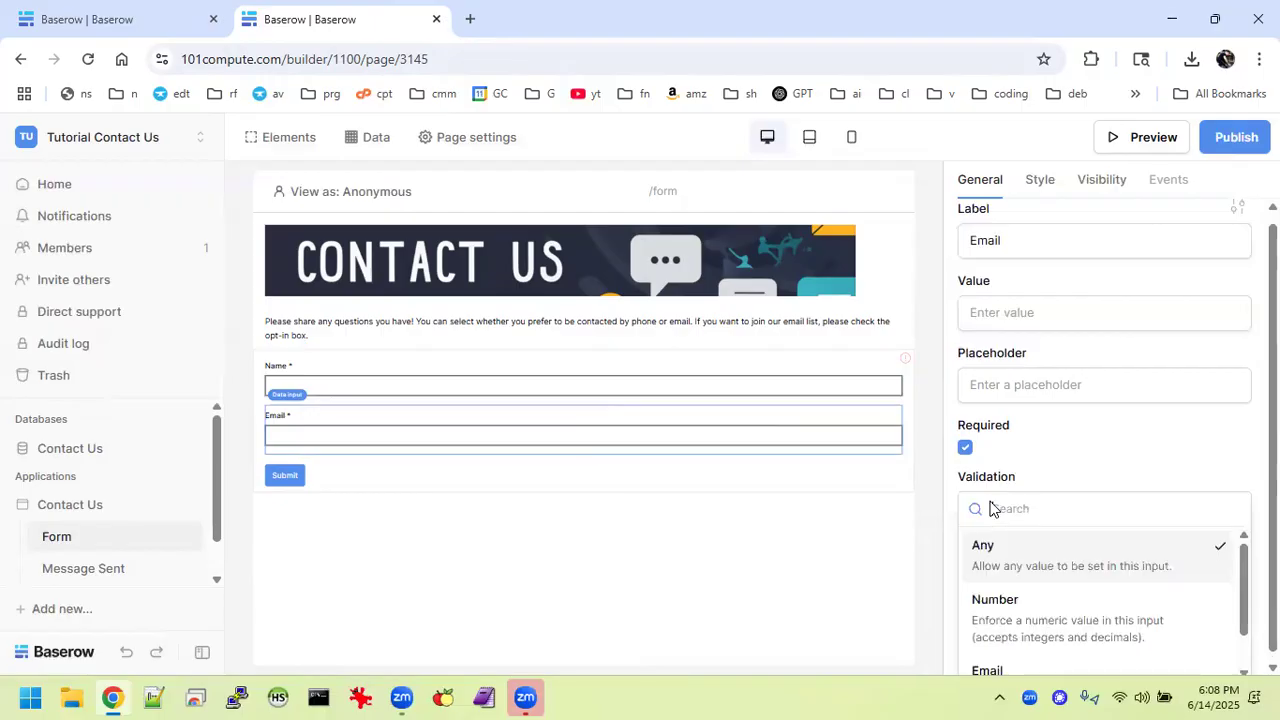
double_click(1000, 658)
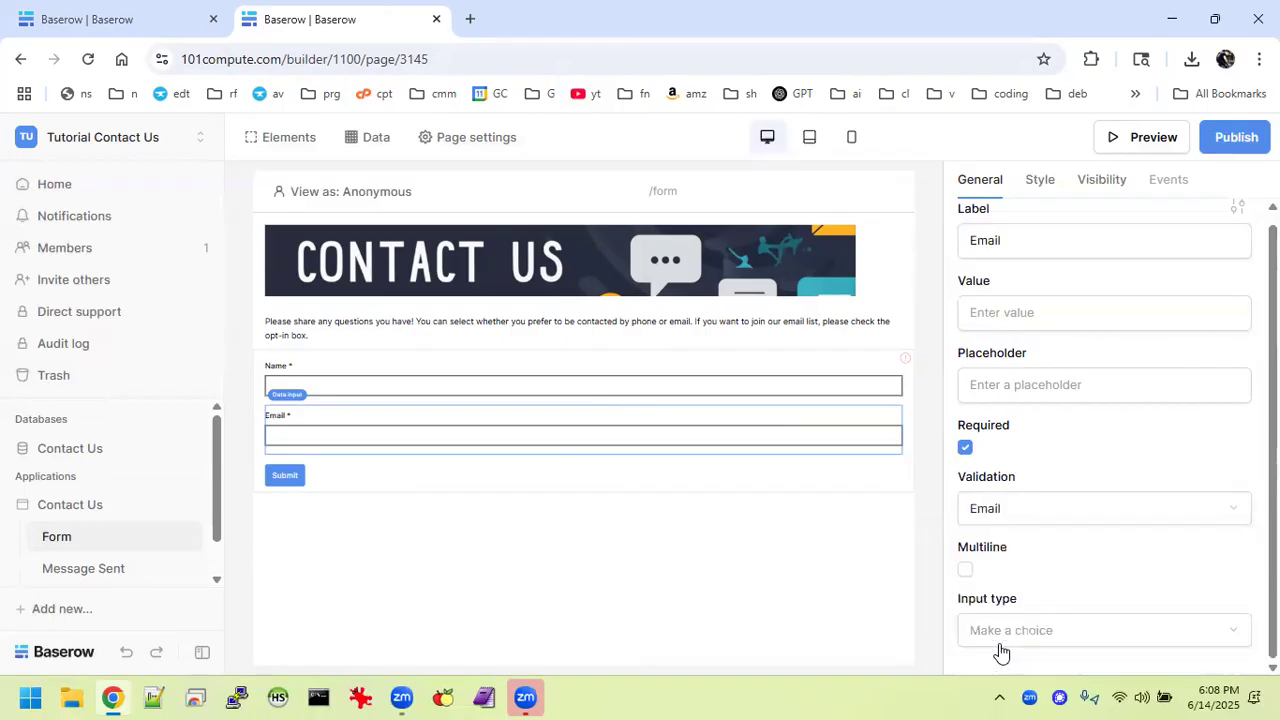
left_click(778, 592)
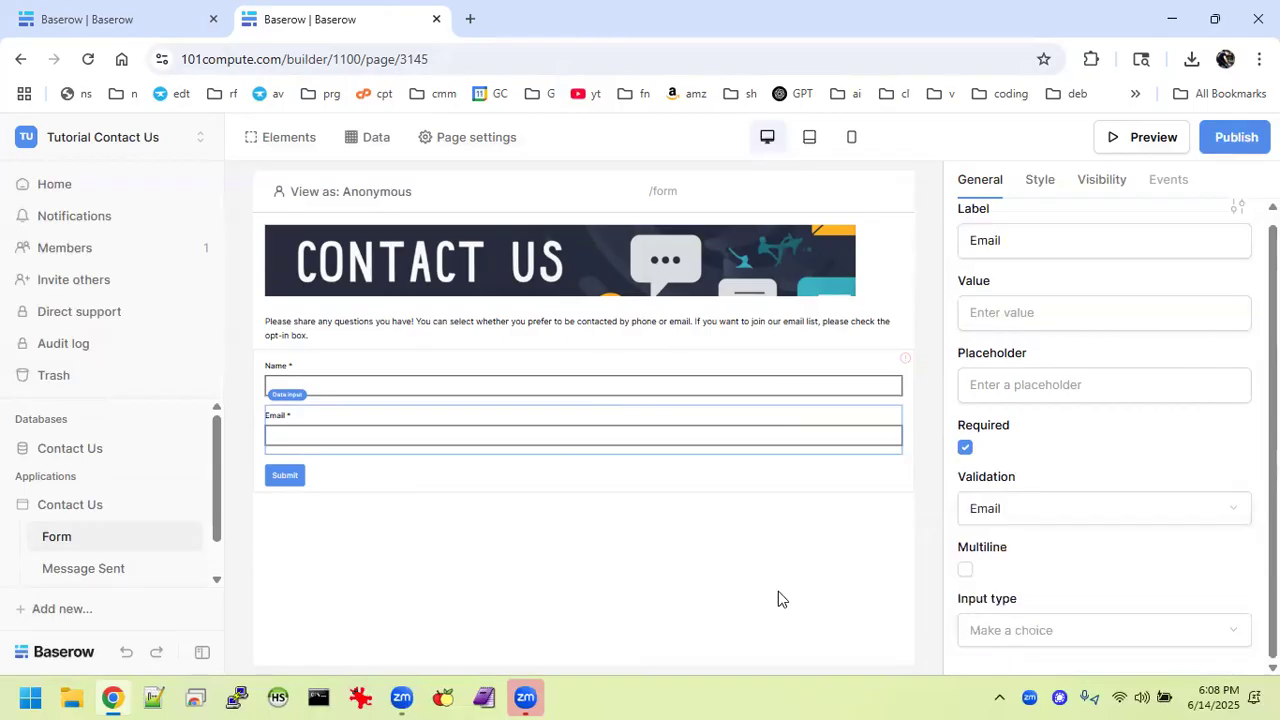
left_click(291, 489)
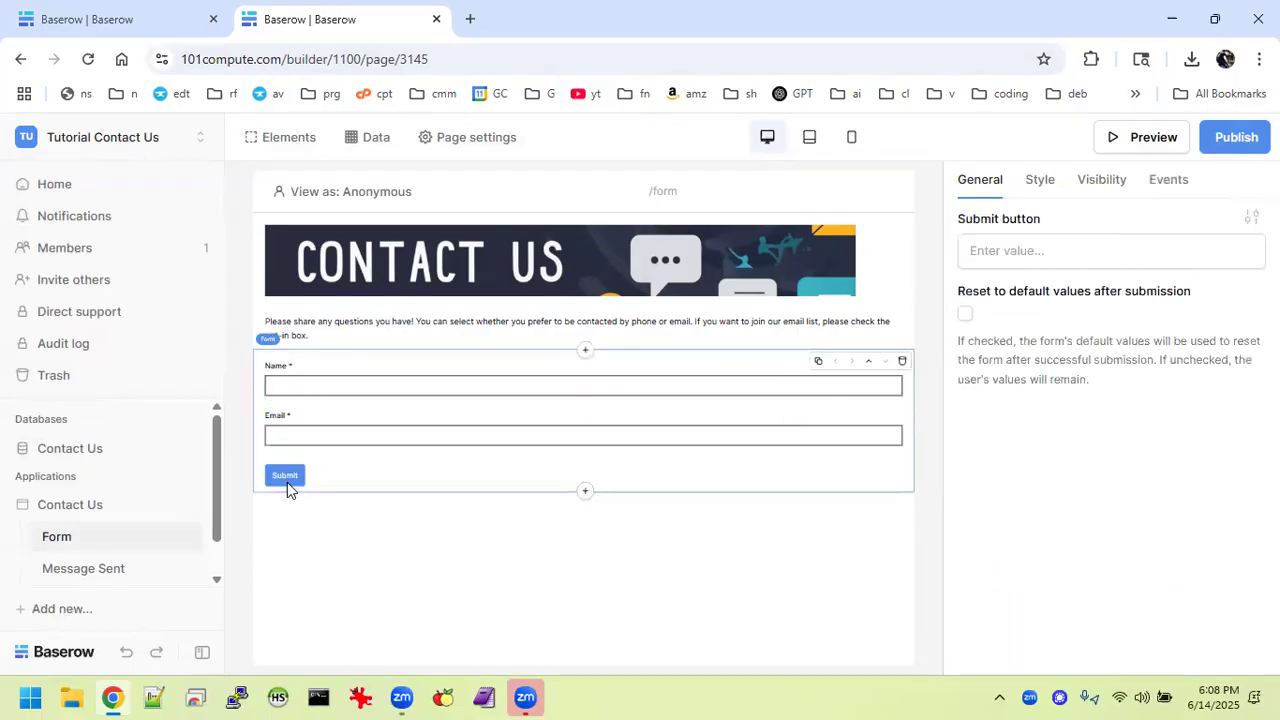
Add a third Data input below the Email field.
left_click(601, 442)
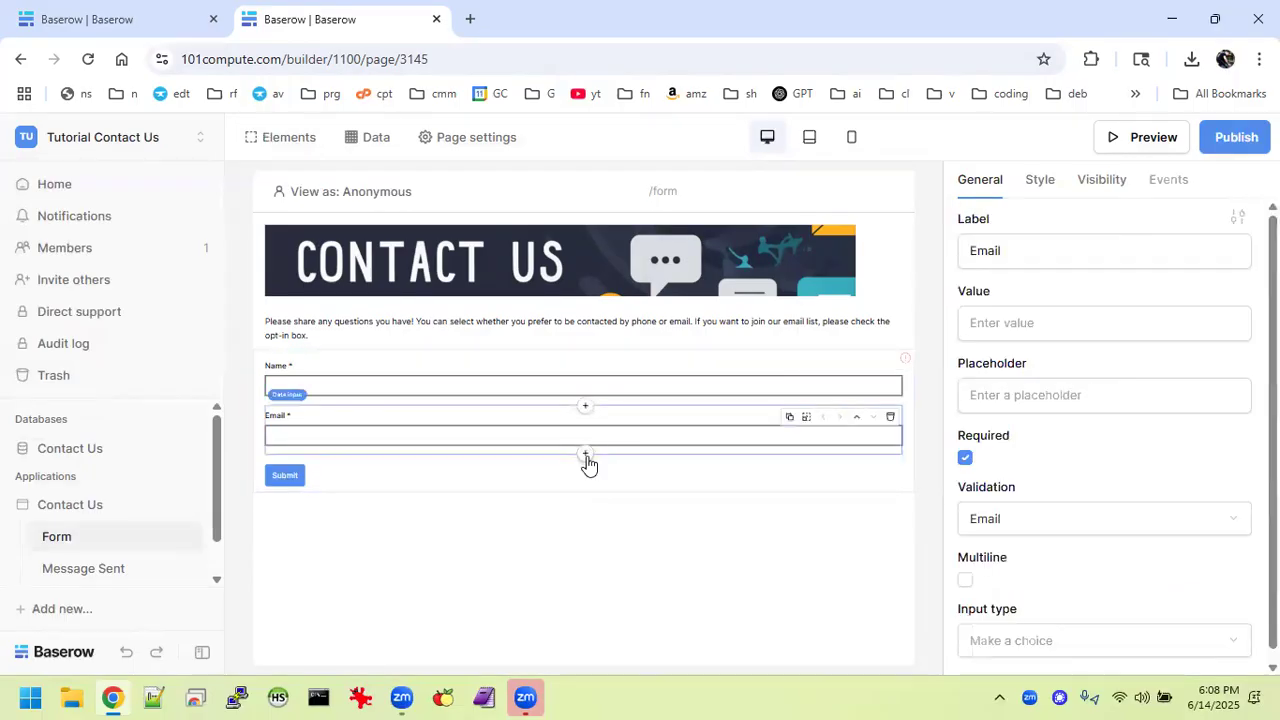
left_click(585, 455)
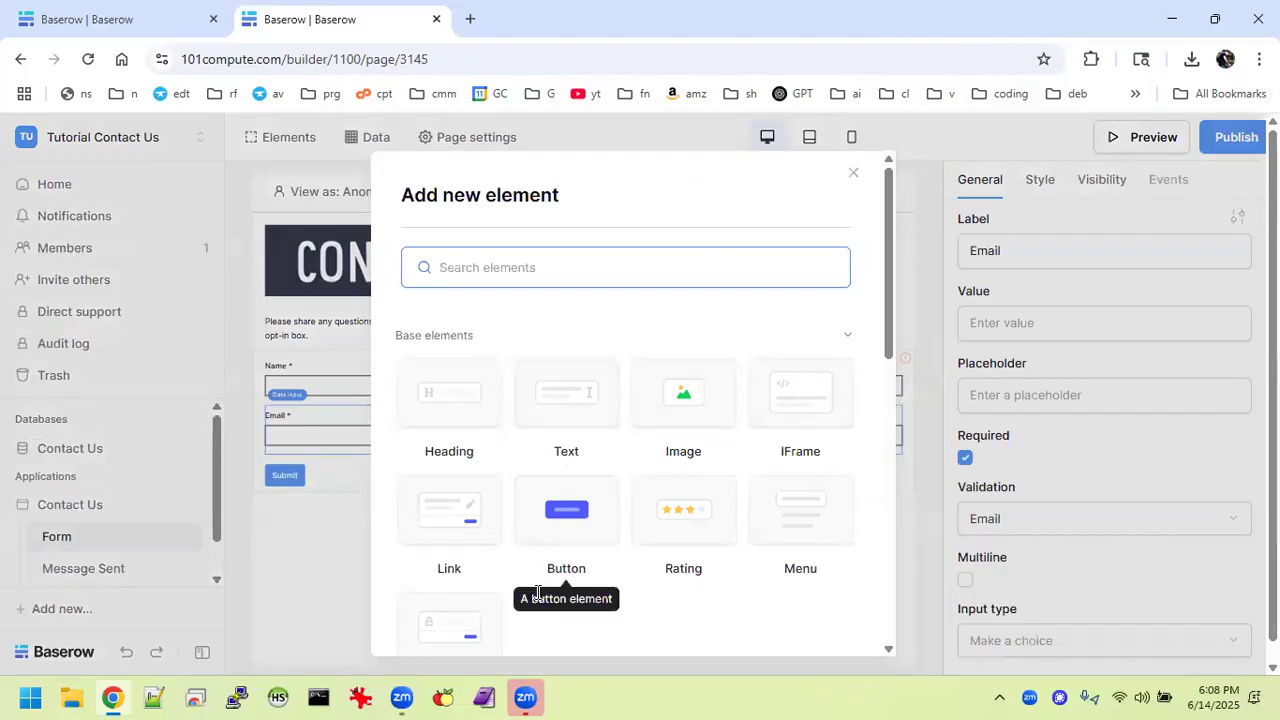
scroll(652, 536, "down", 4)
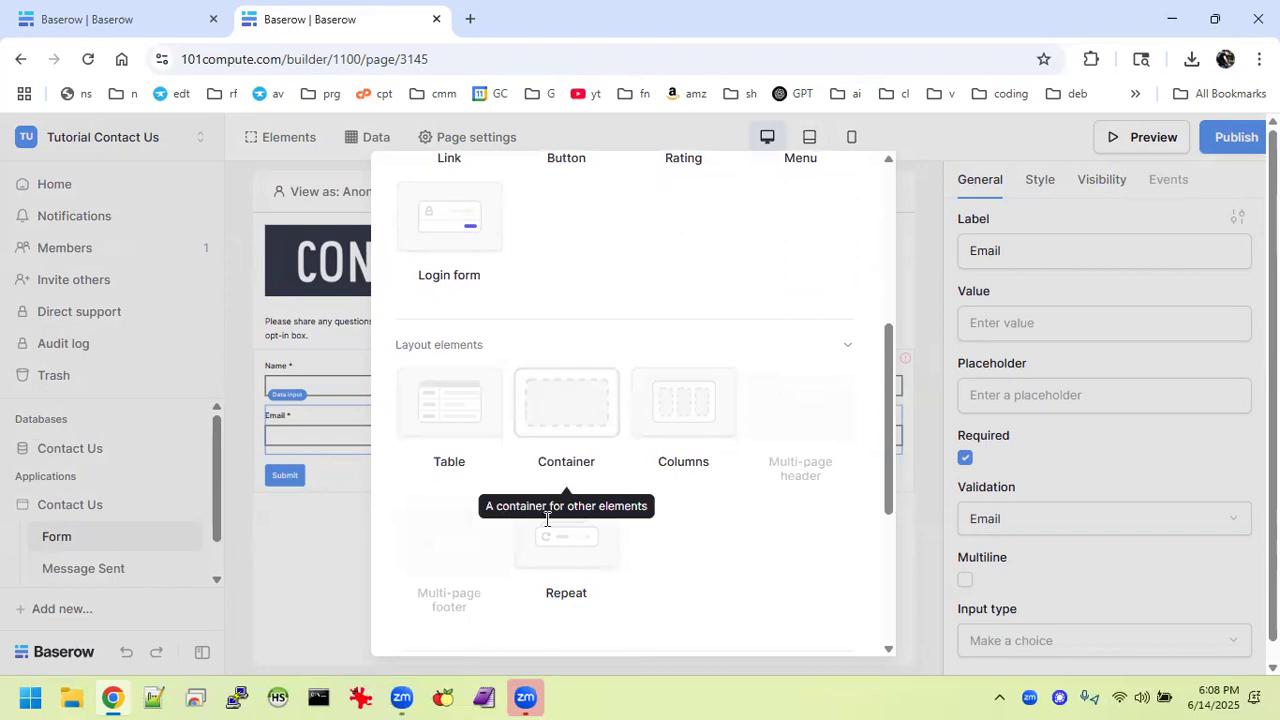
scroll(550, 525, "down", 3)
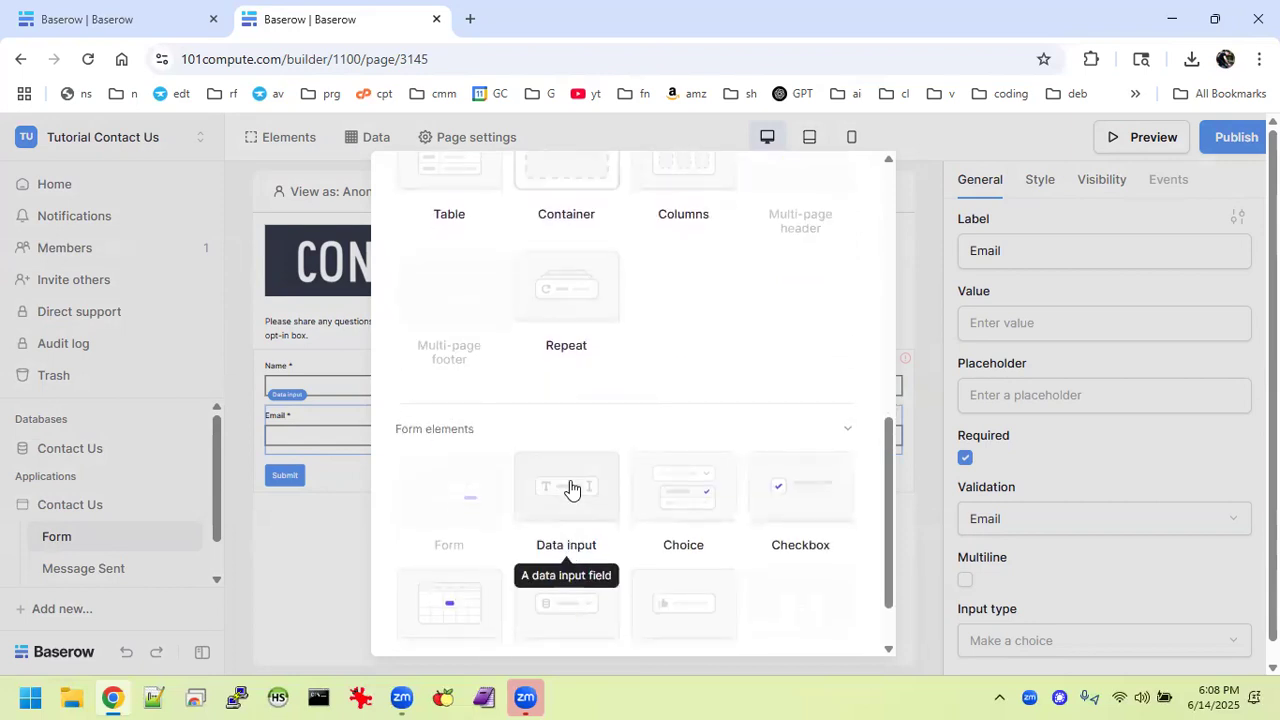
left_click(568, 547)
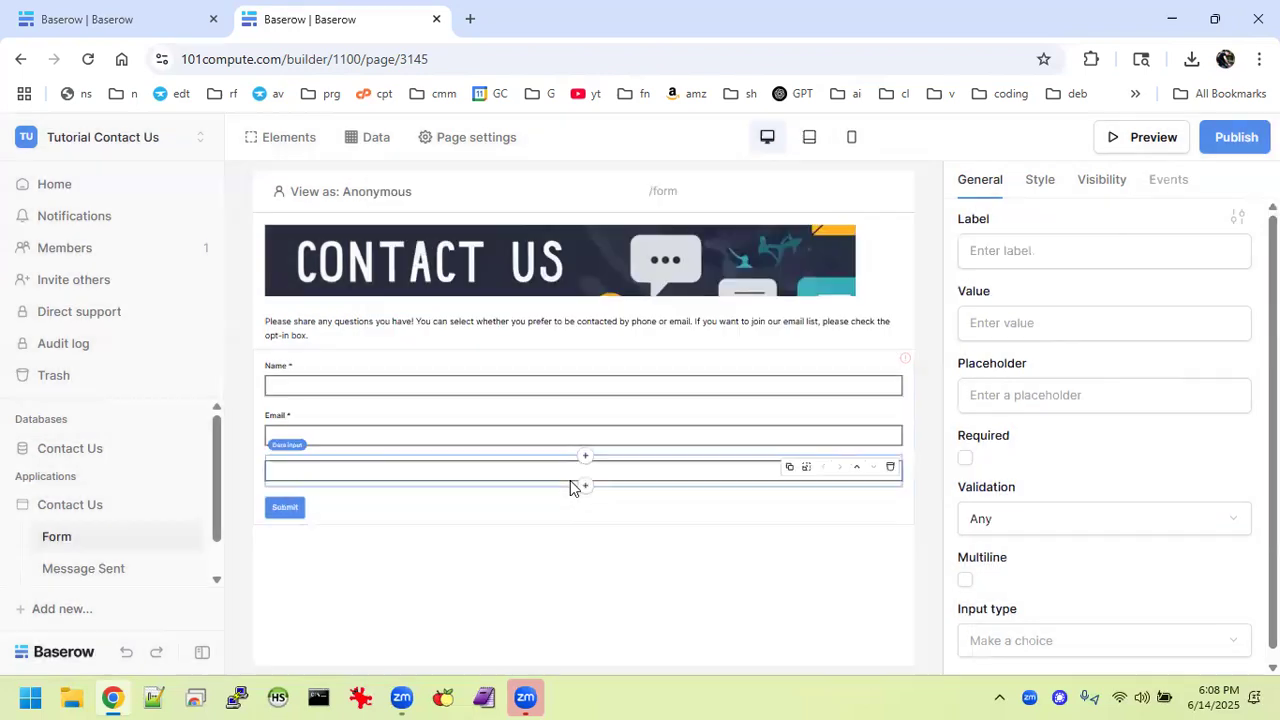
Label the new input 'Phone' and set its validation to Number.
left_click(1043, 242)
type("Phne")
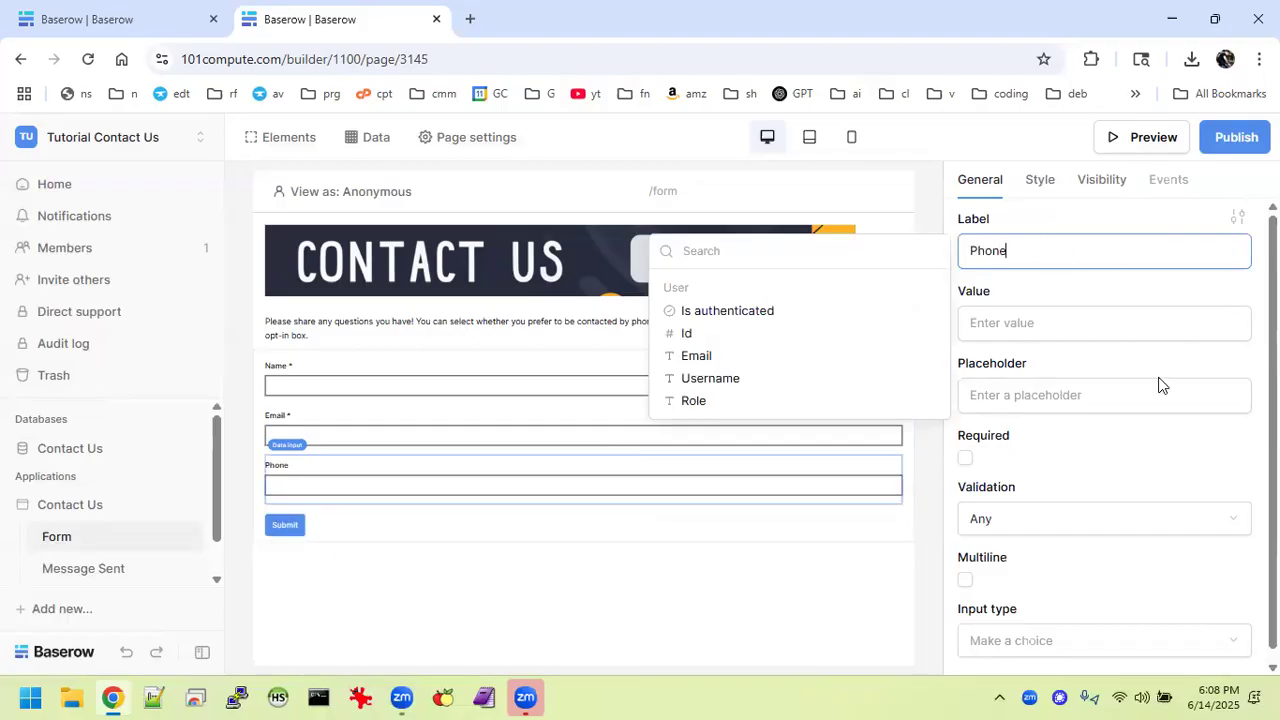
left_click(1068, 484)
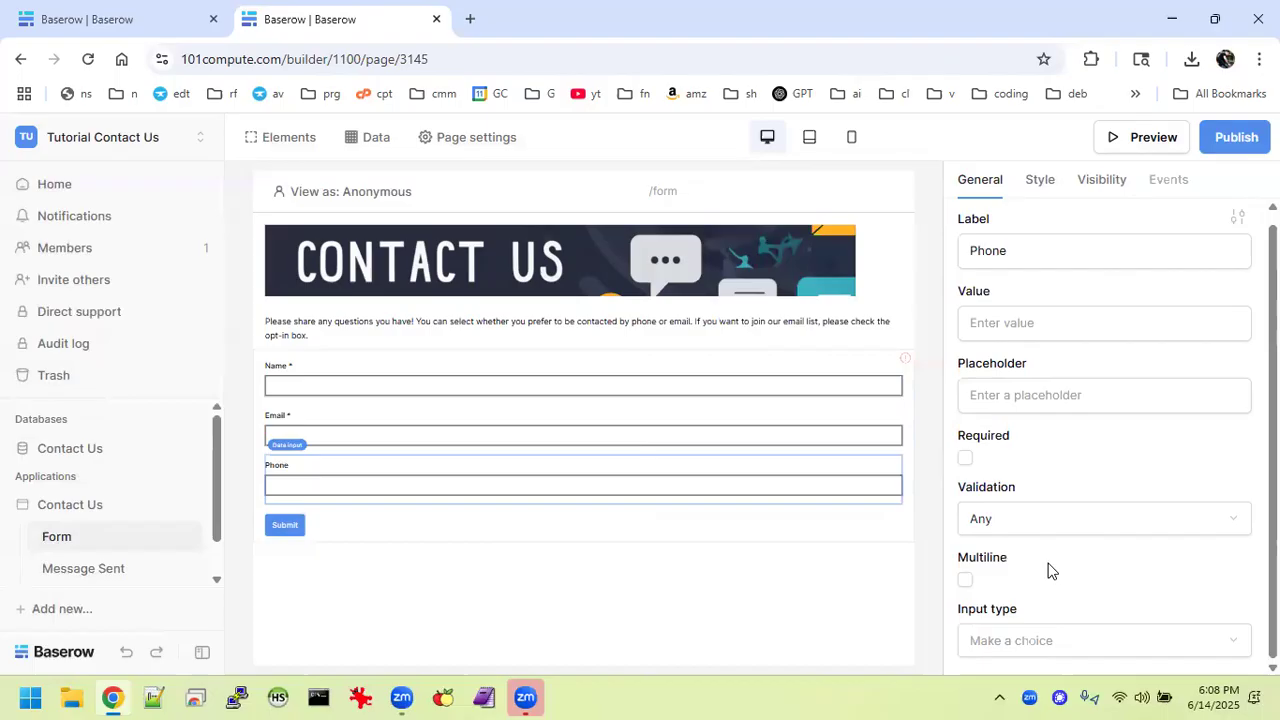
scroll(1050, 570, "down", 1)
left_click(1049, 512)
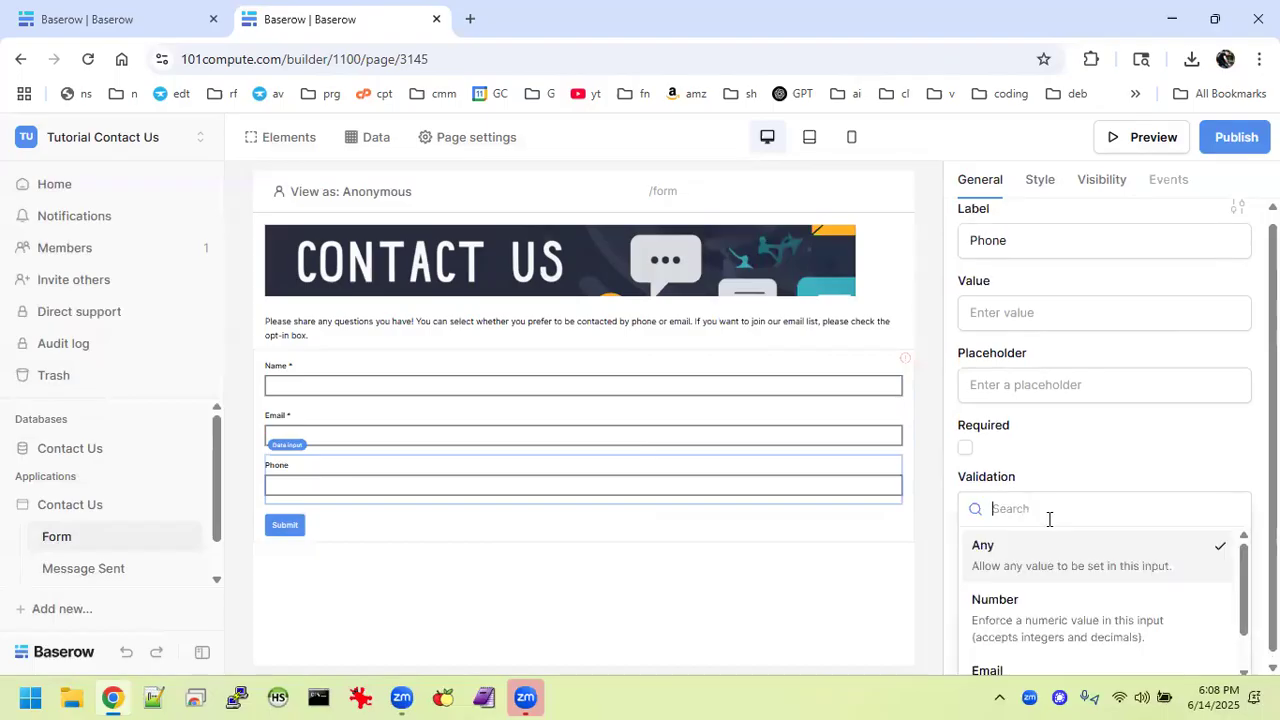
left_click(1046, 618)
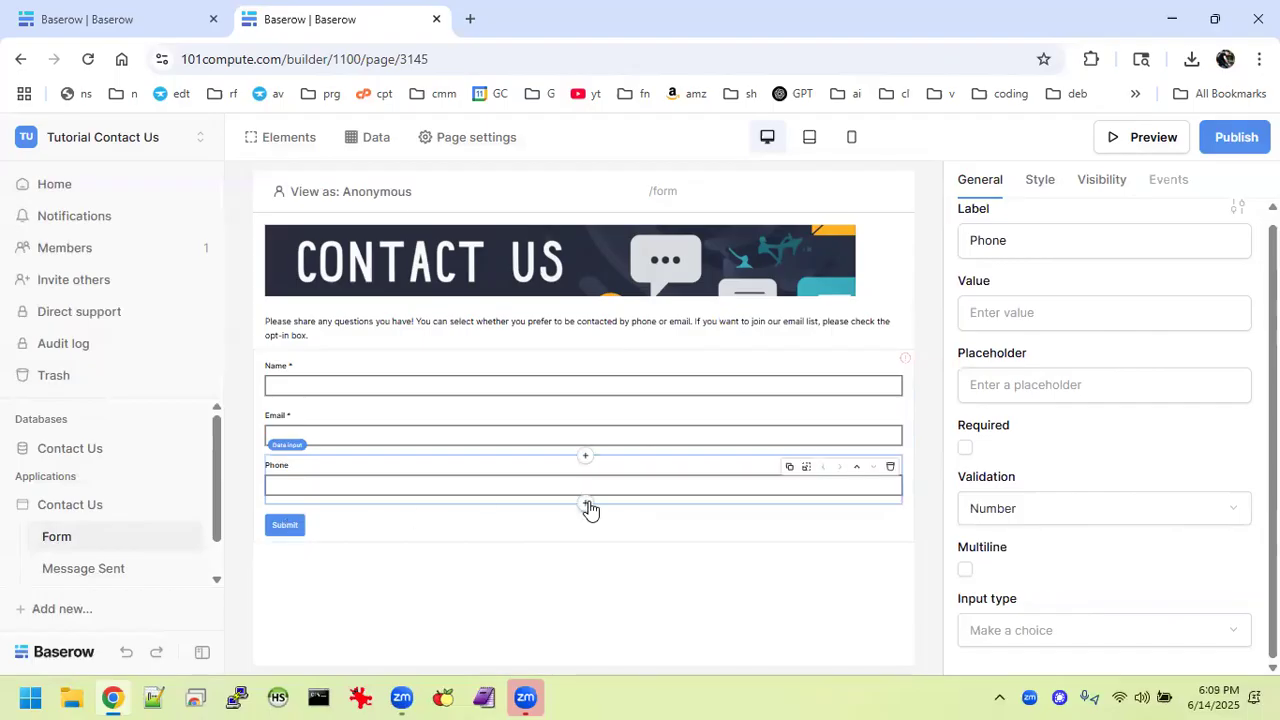
left_click(586, 505)
Add a choice field below Phone labelled 'Preferred Method of Contact'.
scroll(715, 475, "down", 8)
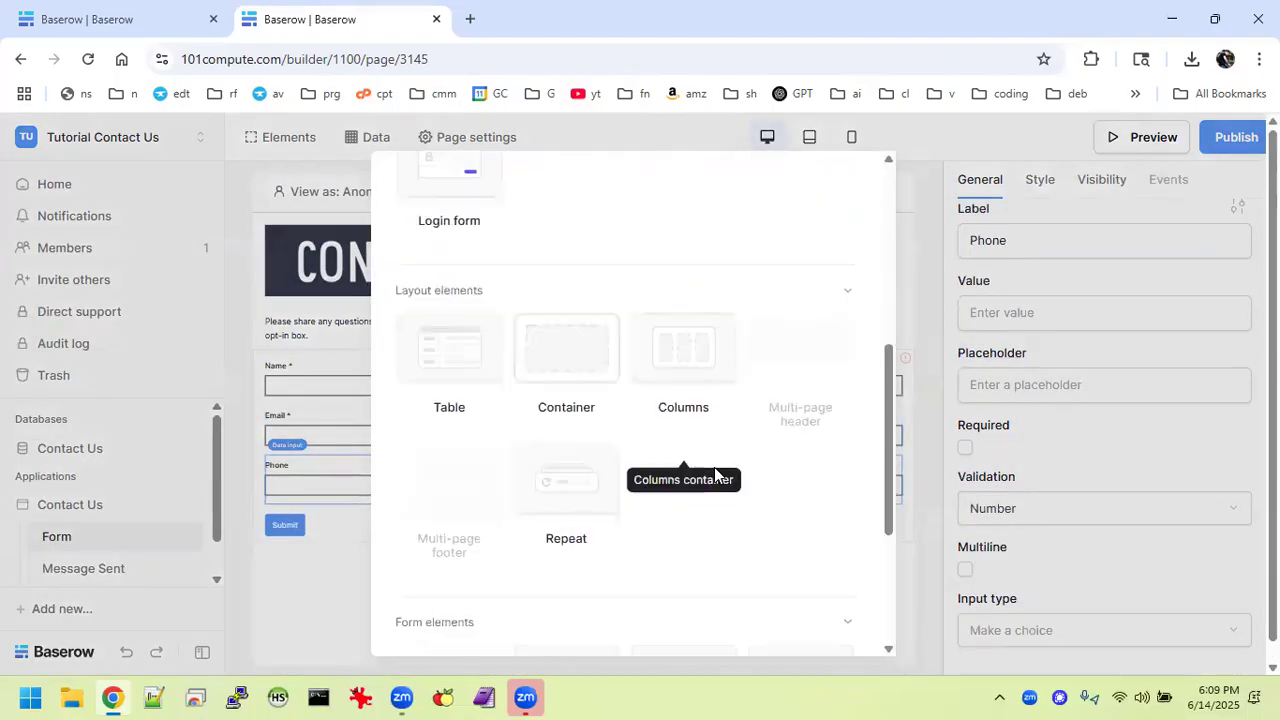
scroll(714, 475, "down", 1)
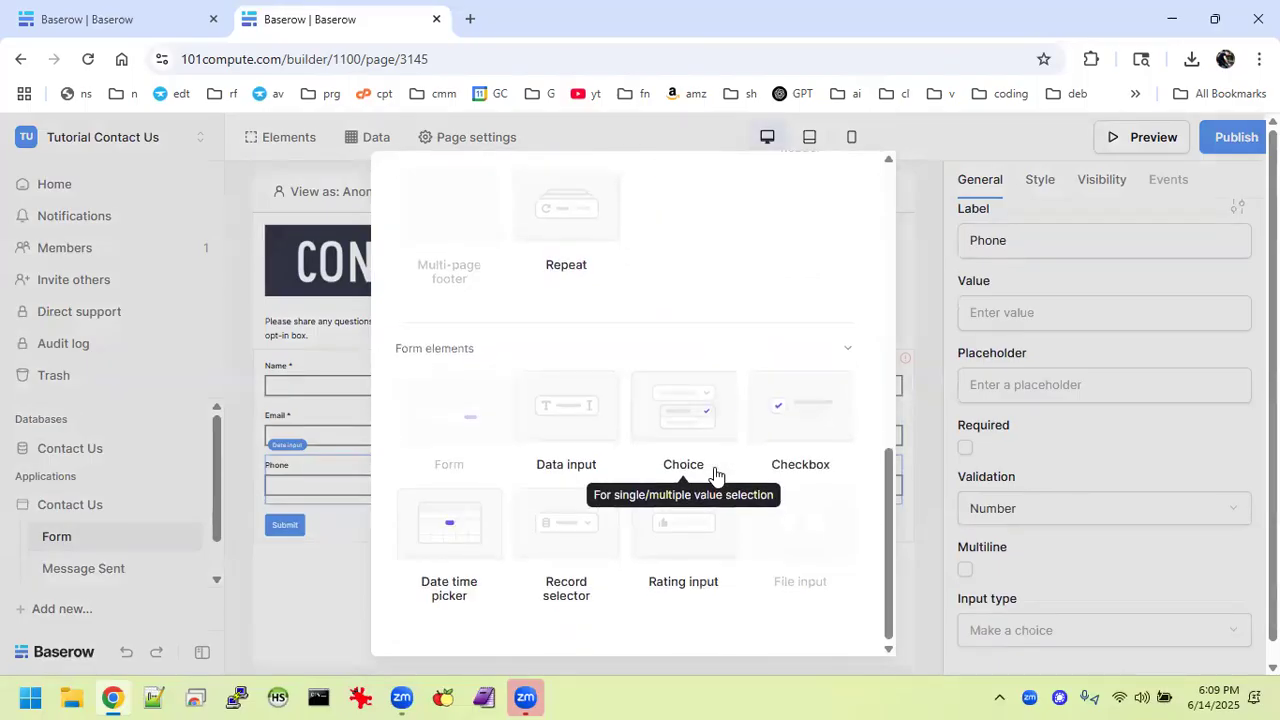
left_click(677, 413)
mouse_move(864, 525)
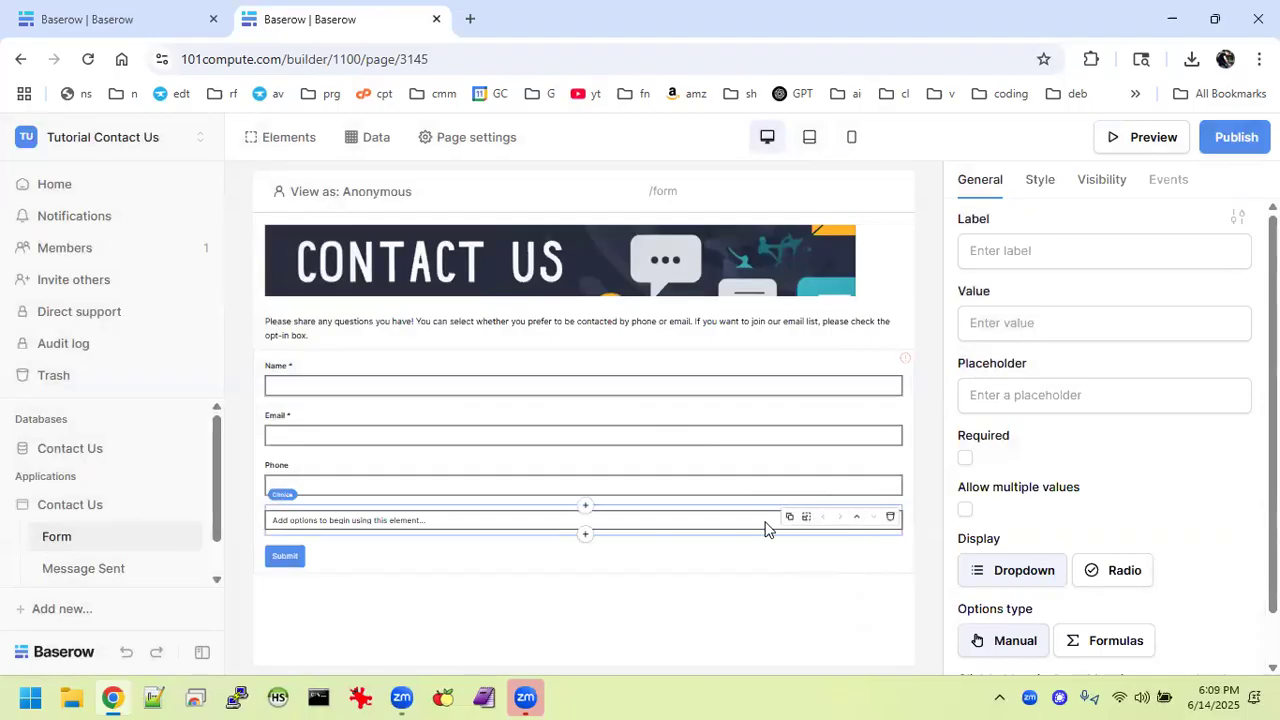
left_click(1019, 253)
type("Preferred")
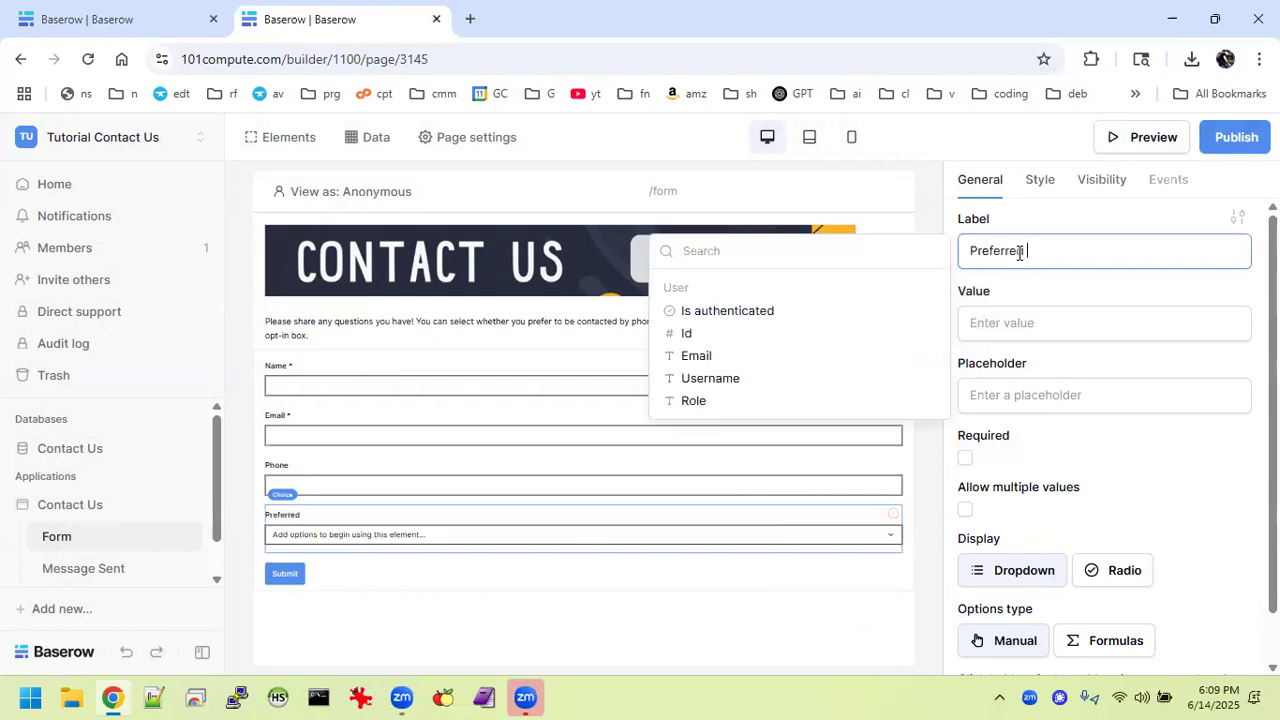
type(" Method of con")
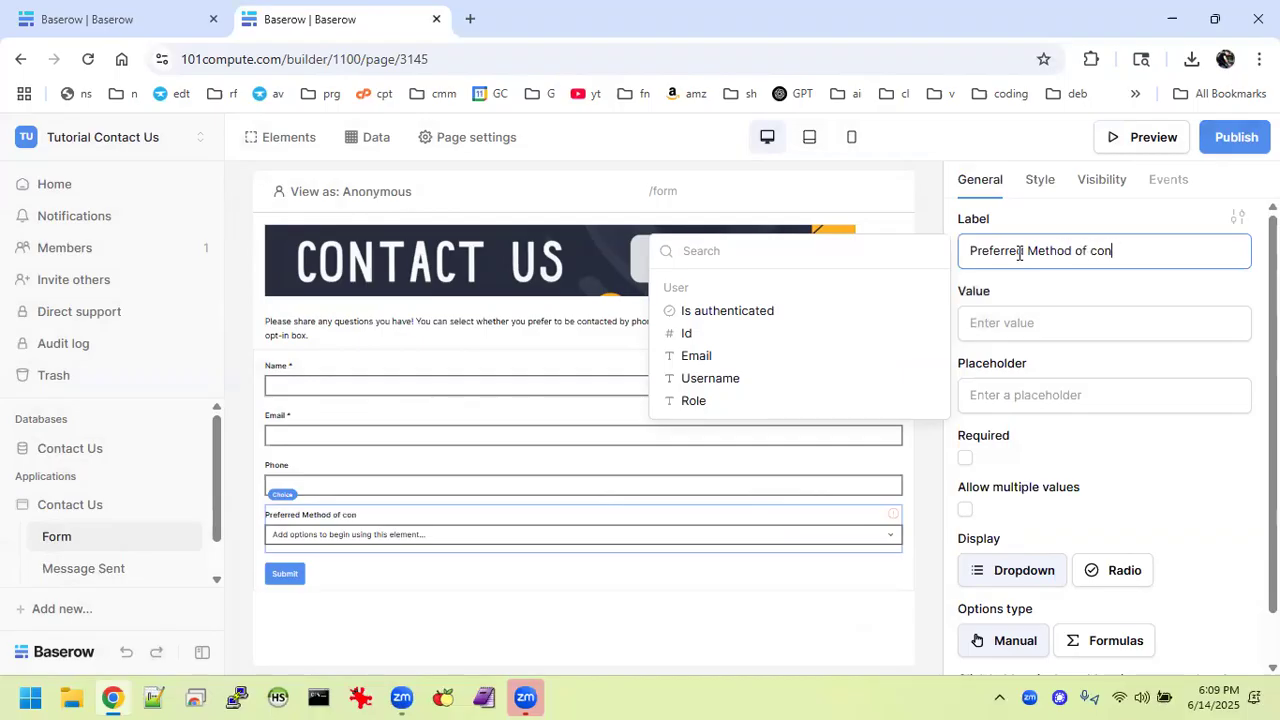
type("Contact")
Give the dropdown manual options Phone and Email, then return to the Tutorial Contact Us page.
scroll(1080, 470, "down", 1)
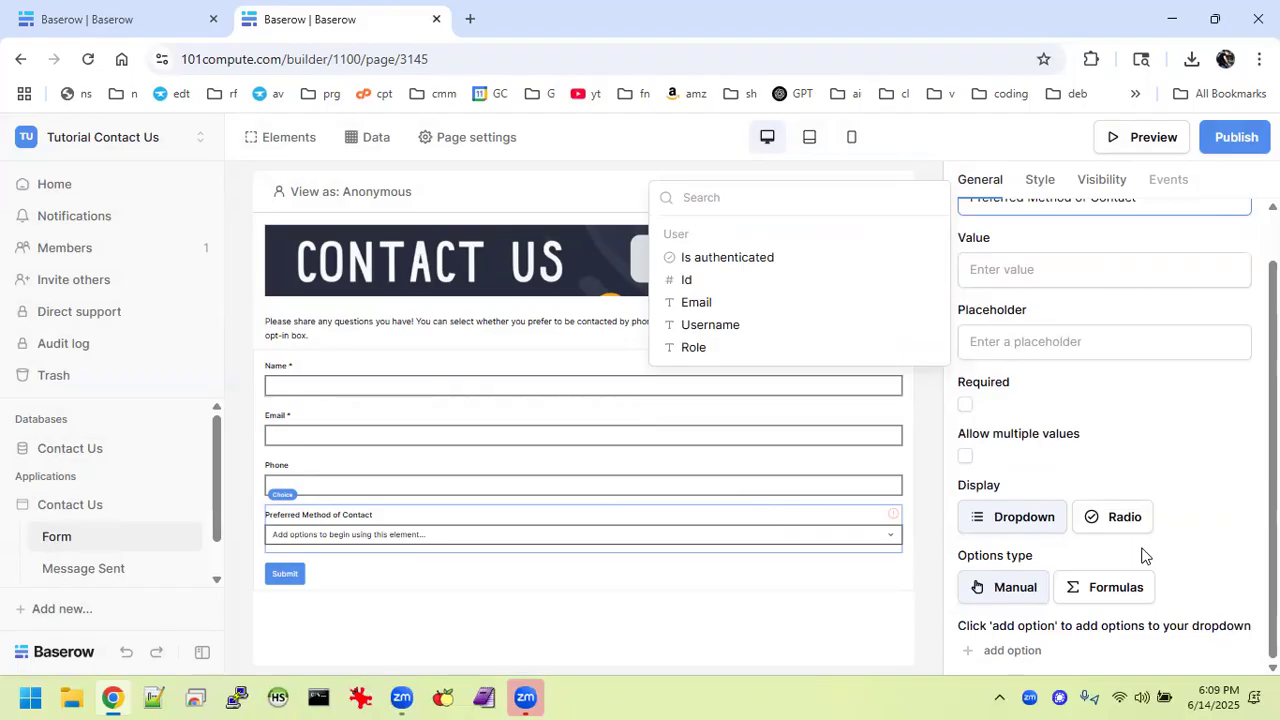
left_click(1013, 650)
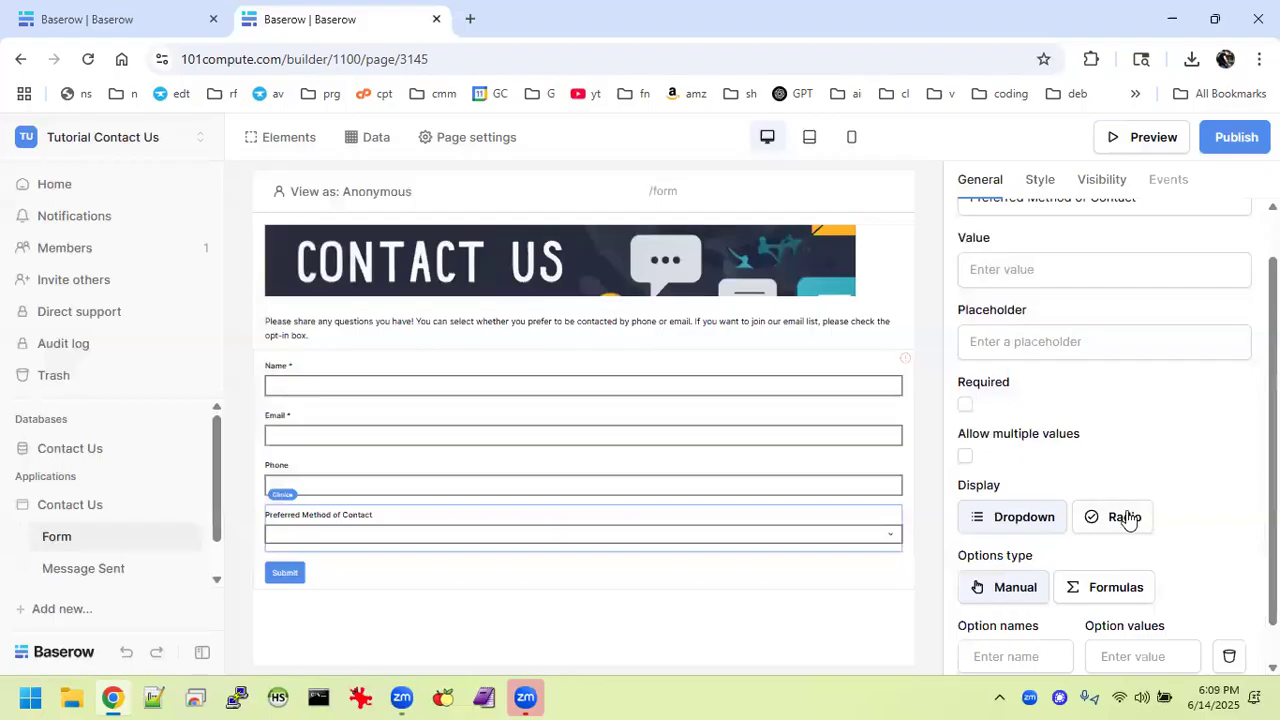
scroll(1194, 471, "down", 1)
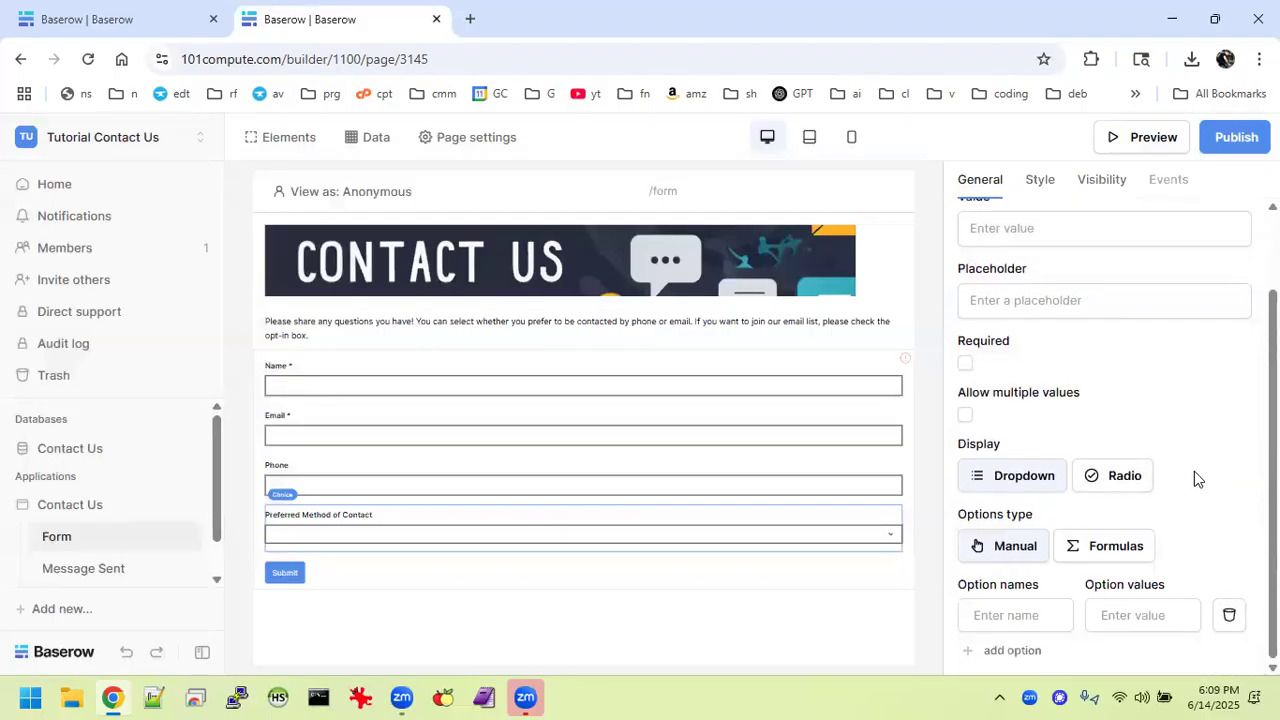
left_click(1019, 606)
type("Phone")
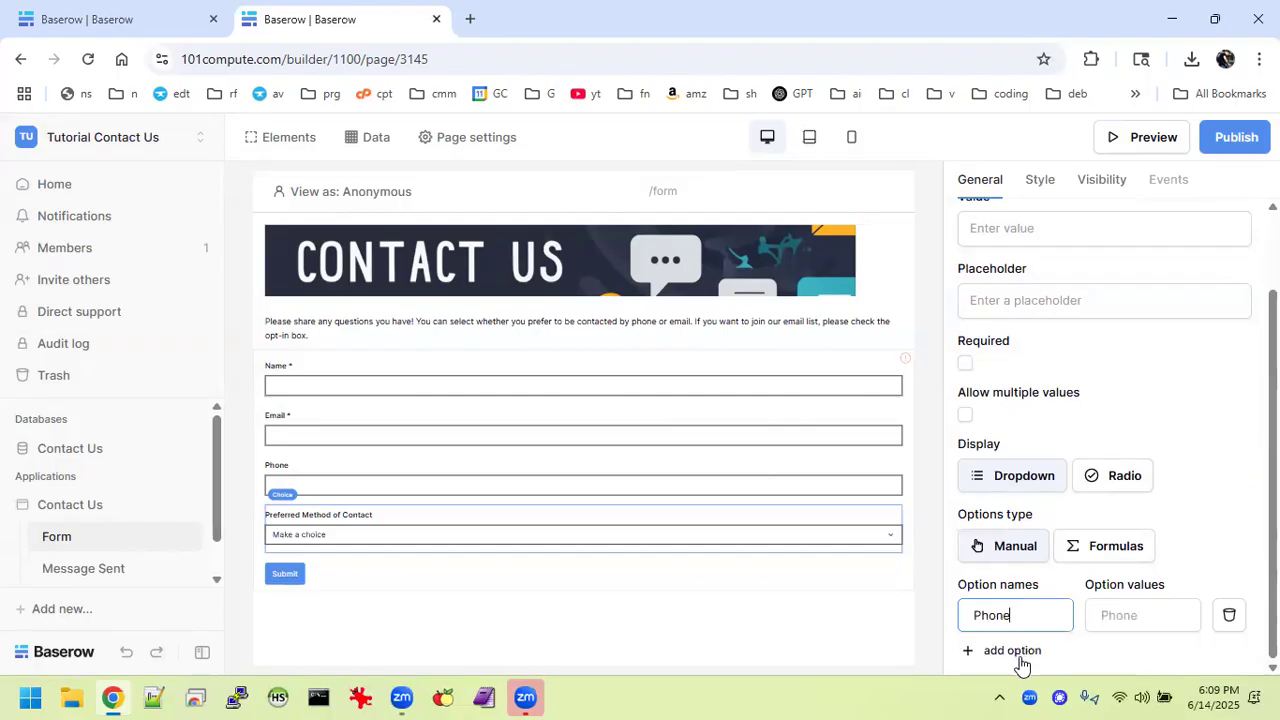
left_click(1016, 651)
left_click(1020, 656)
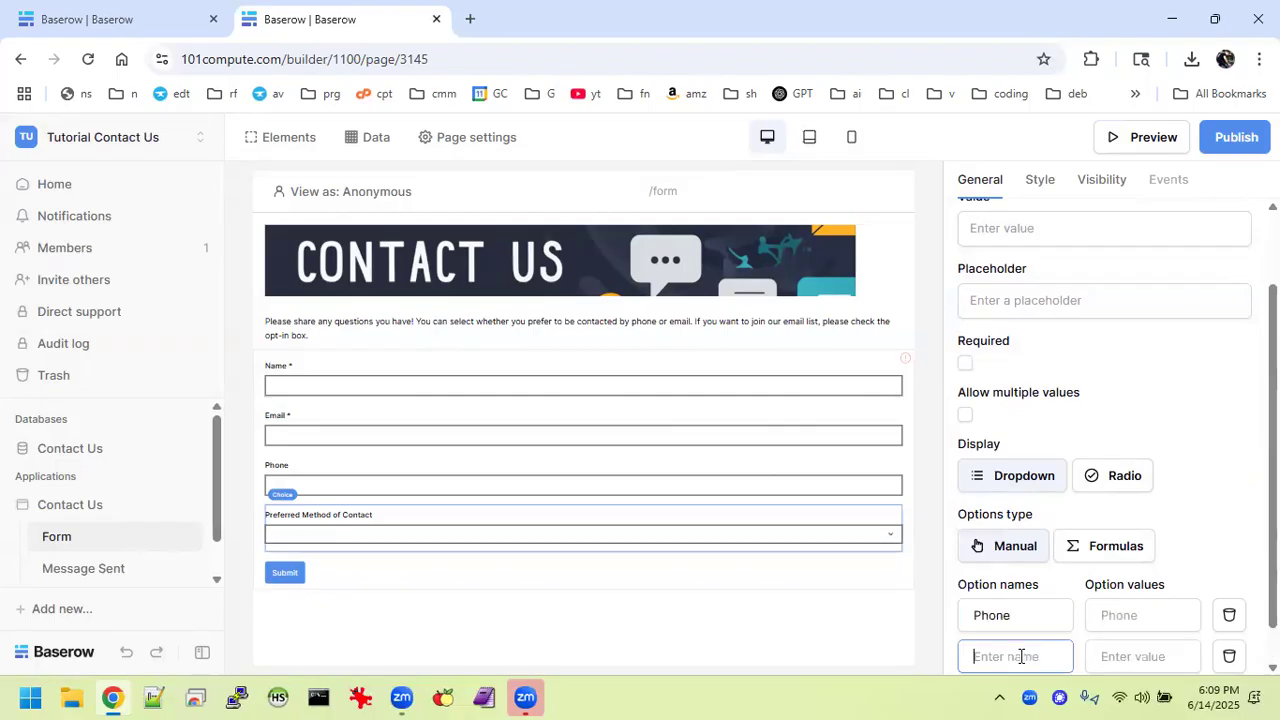
type("Emil")
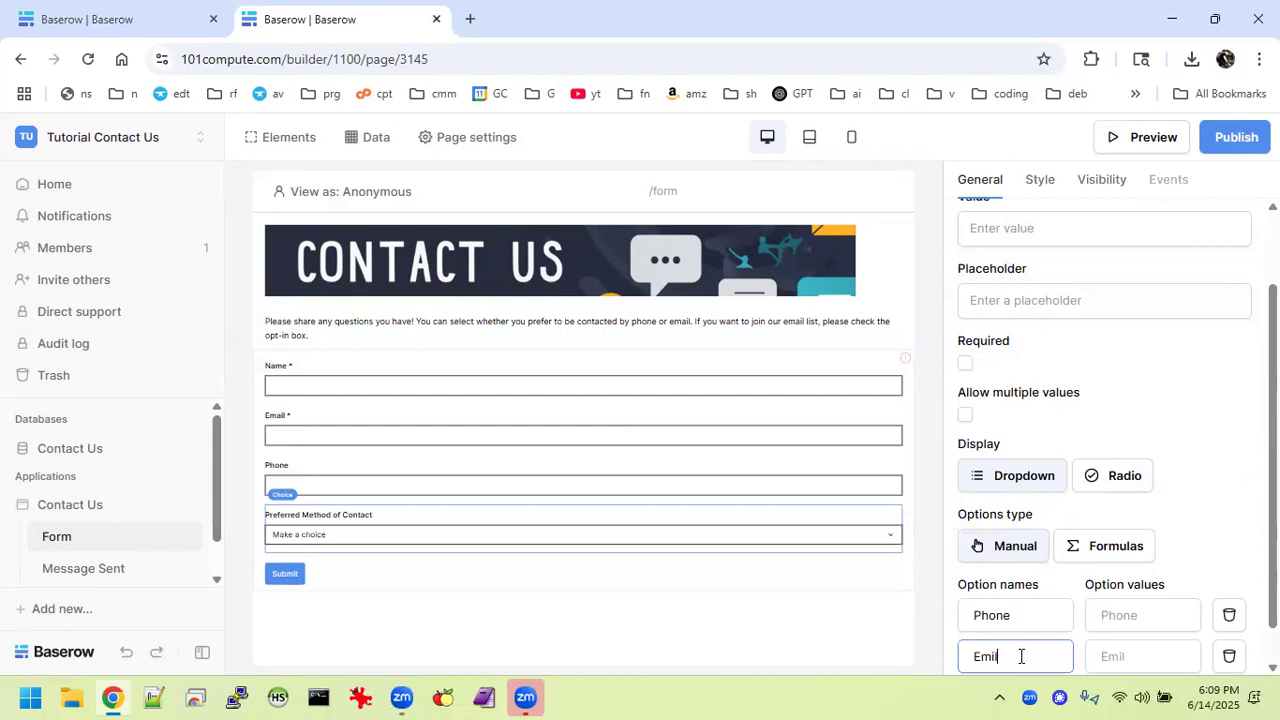
type("ail")
left_click(1168, 466)
scroll(1170, 467, "down", 1)
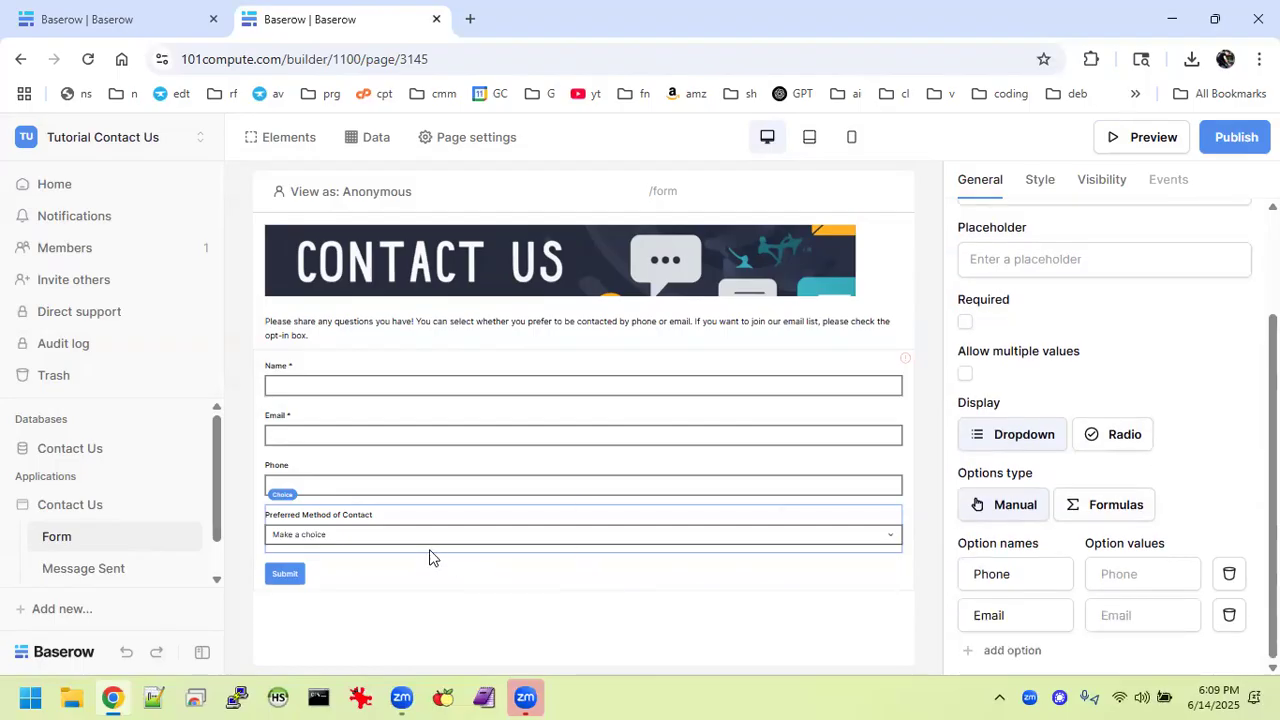
left_click(118, 12)
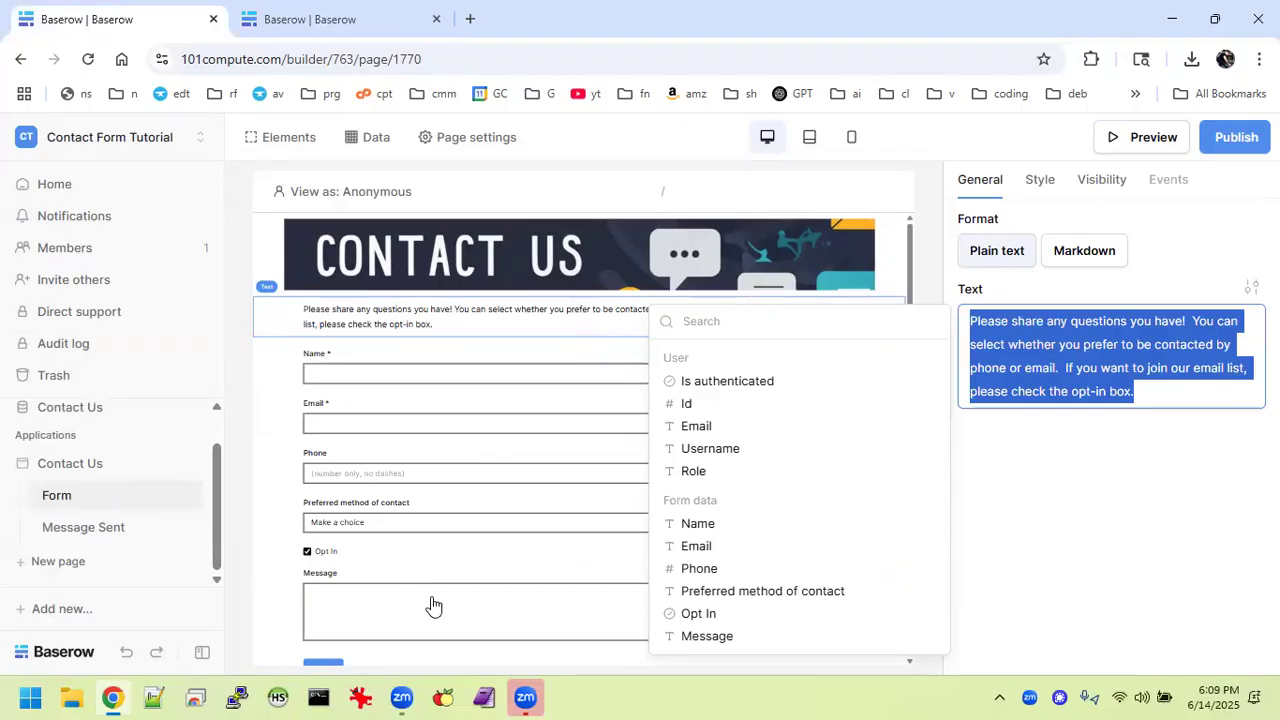
left_click(308, 18)
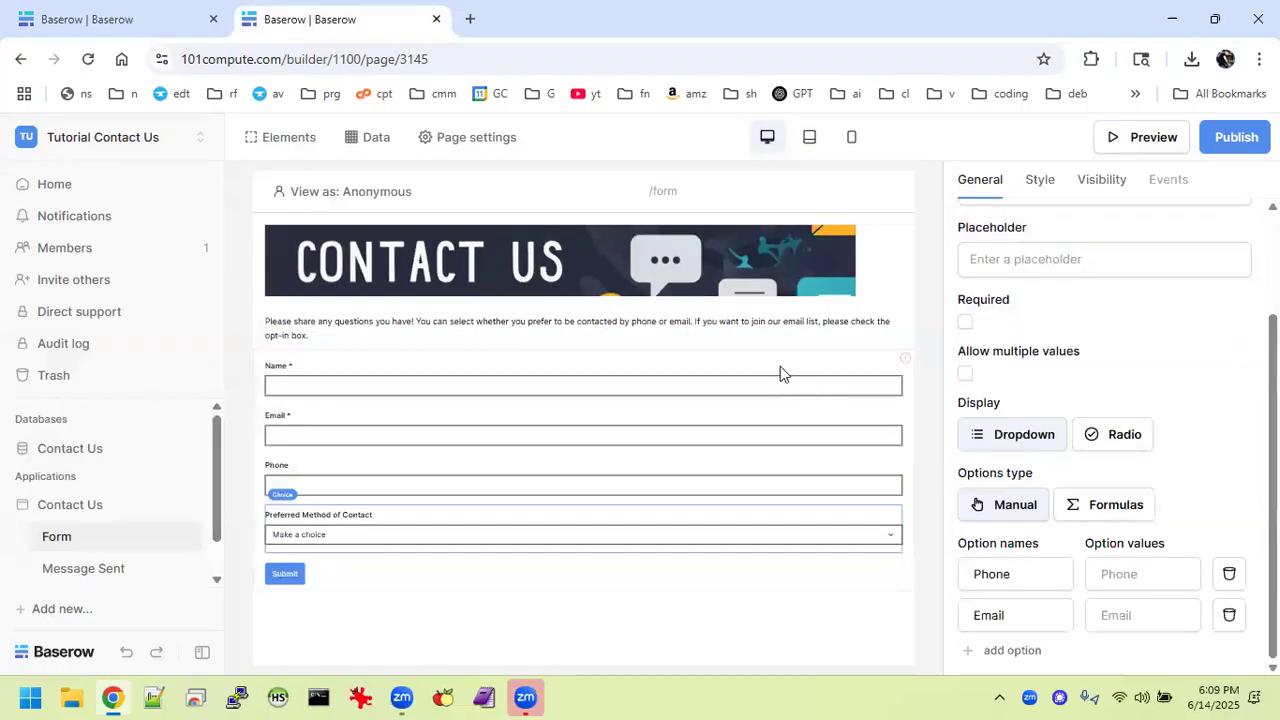
Add a checkbox below the contact-method dropdown with option name Opt In, default True.
left_click(586, 552)
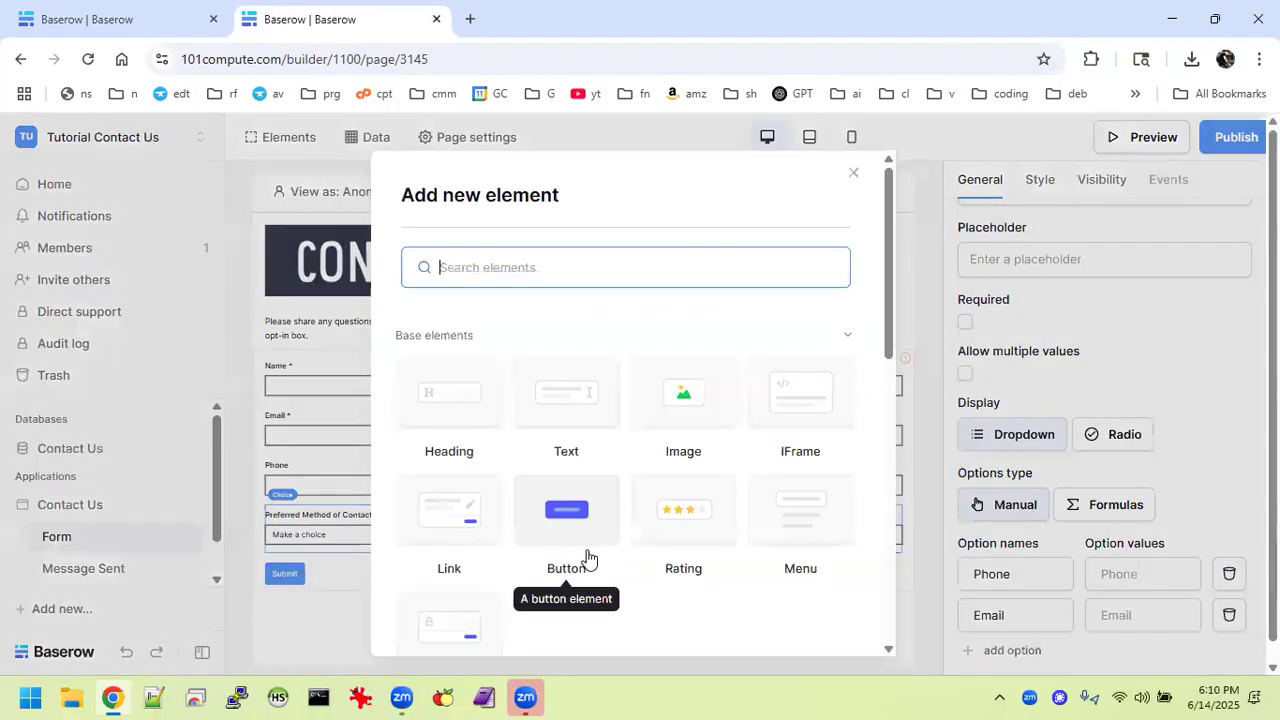
scroll(681, 535, "down", 8)
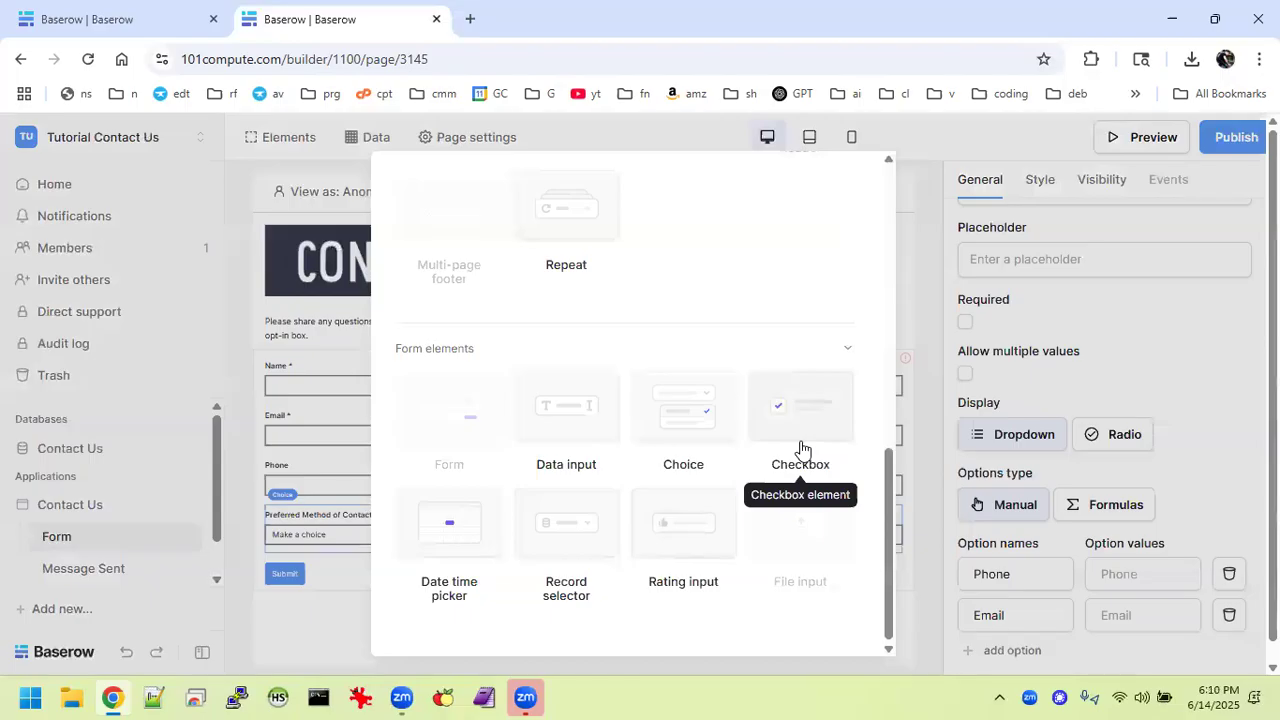
left_click(800, 449)
left_click(1034, 254)
type("Opt In")
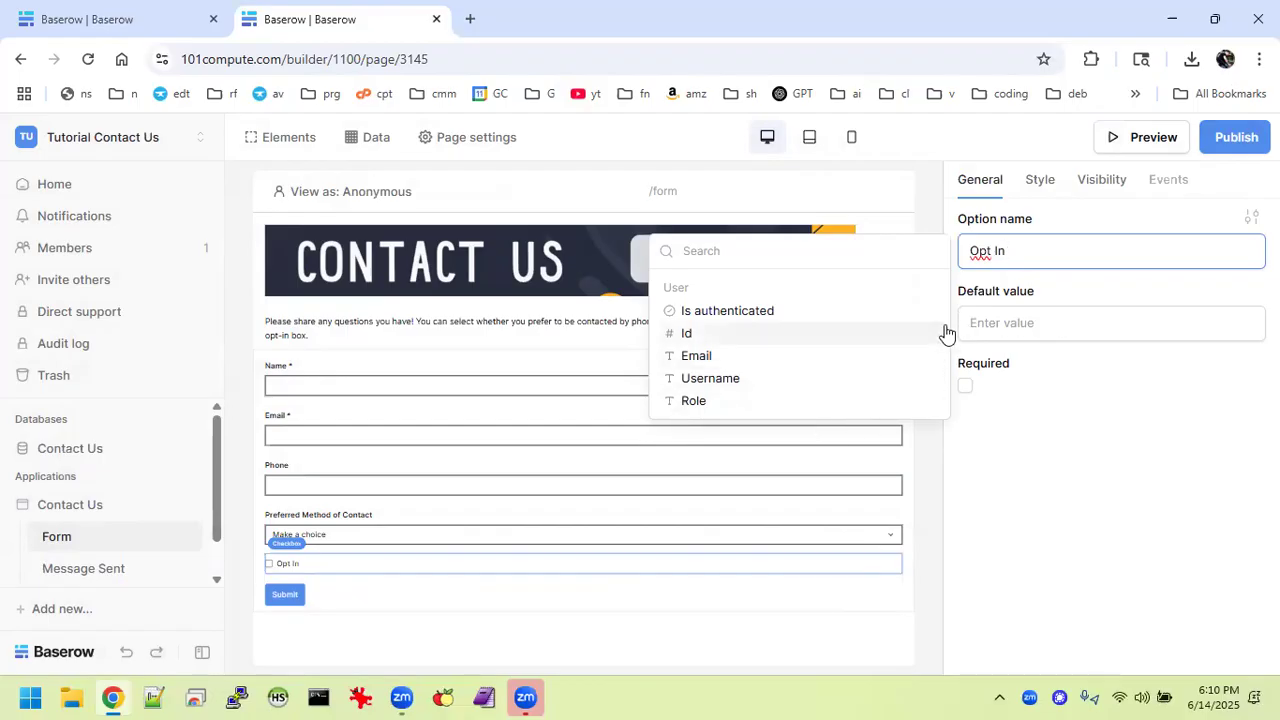
left_click(1013, 322)
type("True")
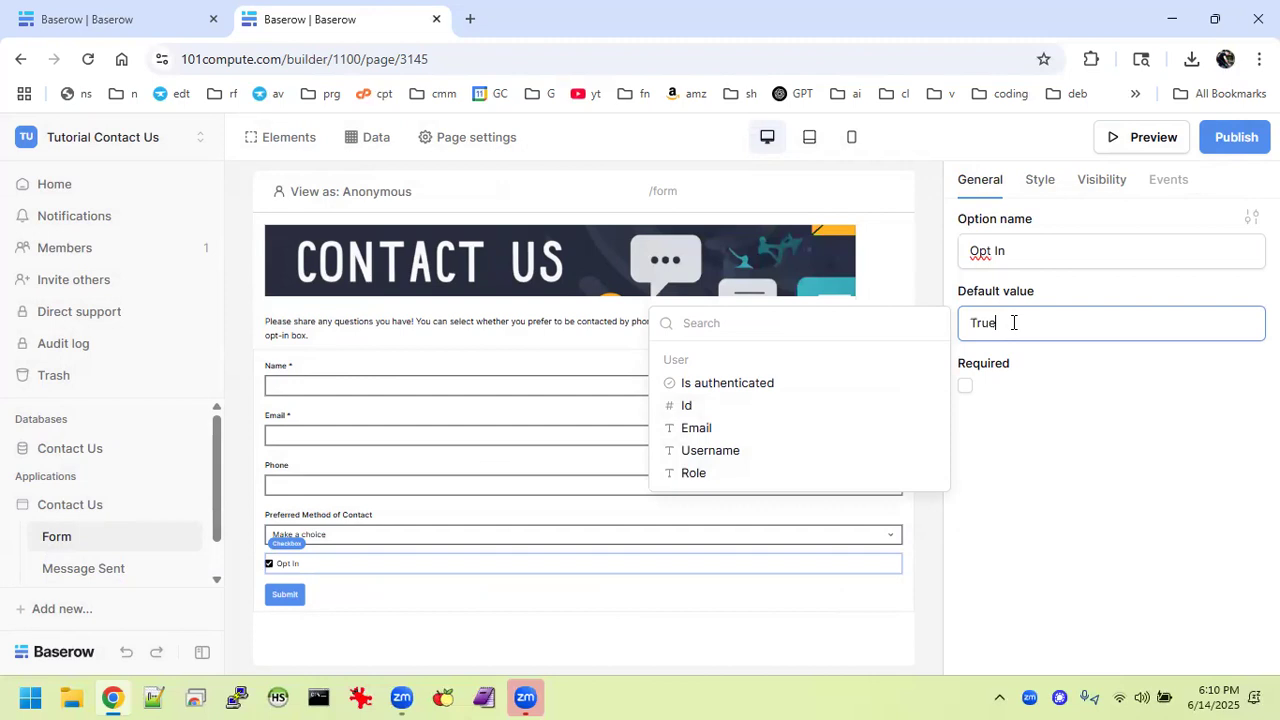
left_click(1010, 478)
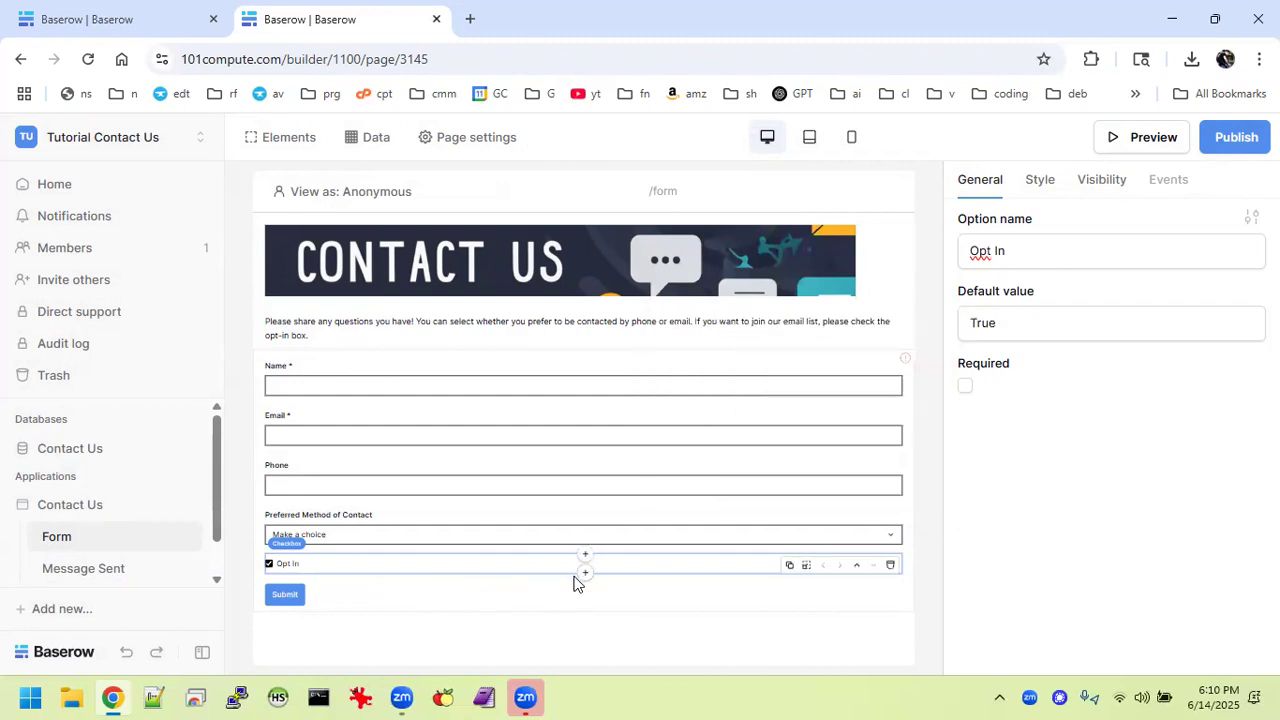
Add a blank data input element below the Opt In checkbox.
left_click(585, 574)
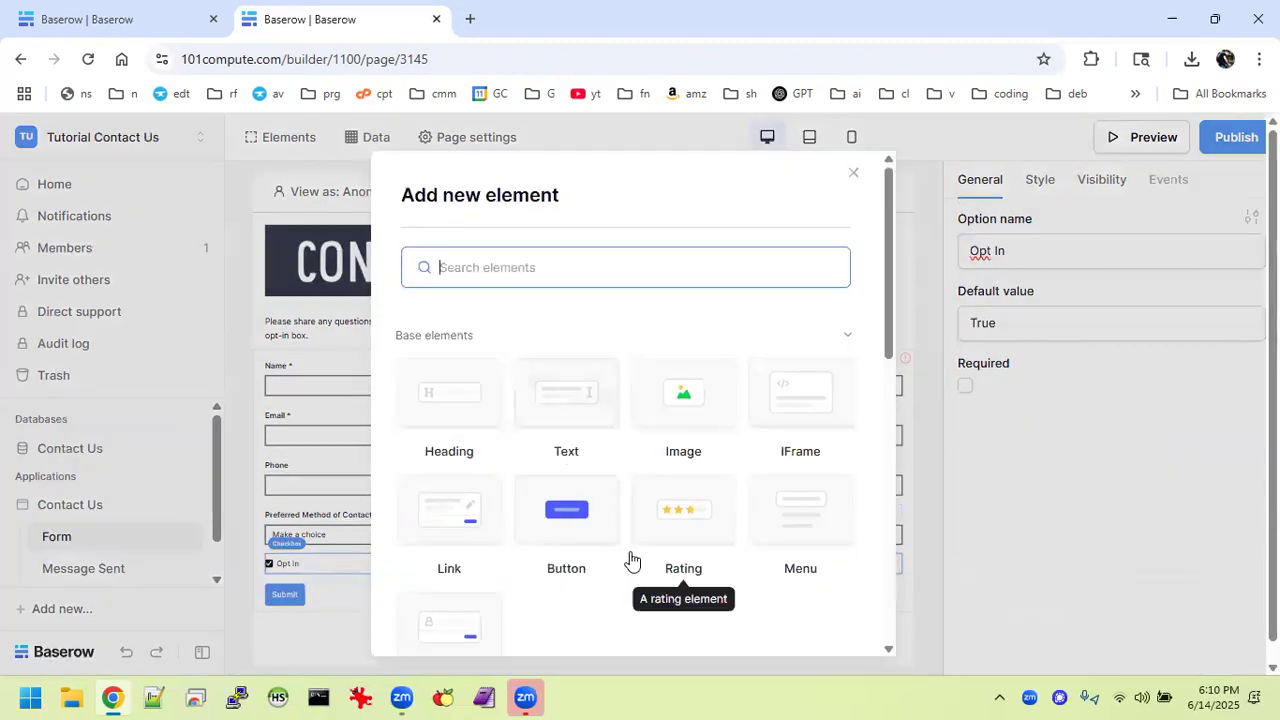
scroll(630, 560, "down", 6)
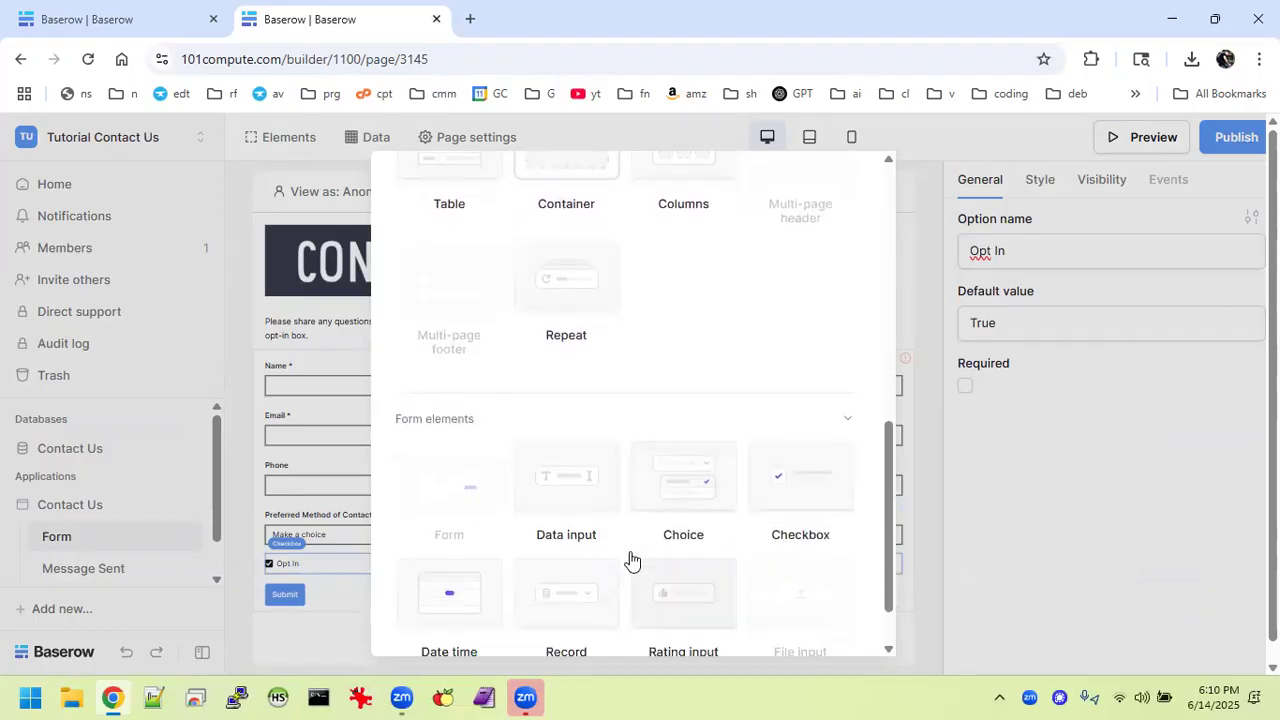
left_click(580, 506)
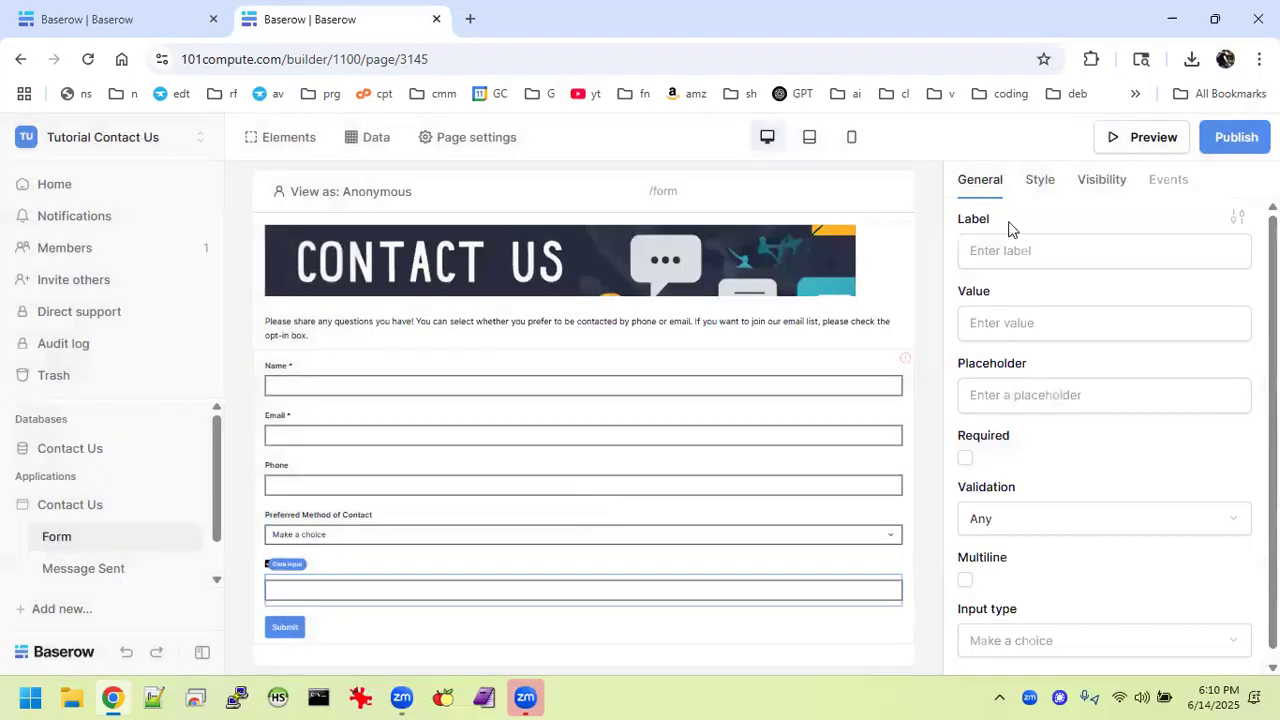
Label the new input 'Message' and make it required and multiline.
left_click(1011, 248)
type("Messa")
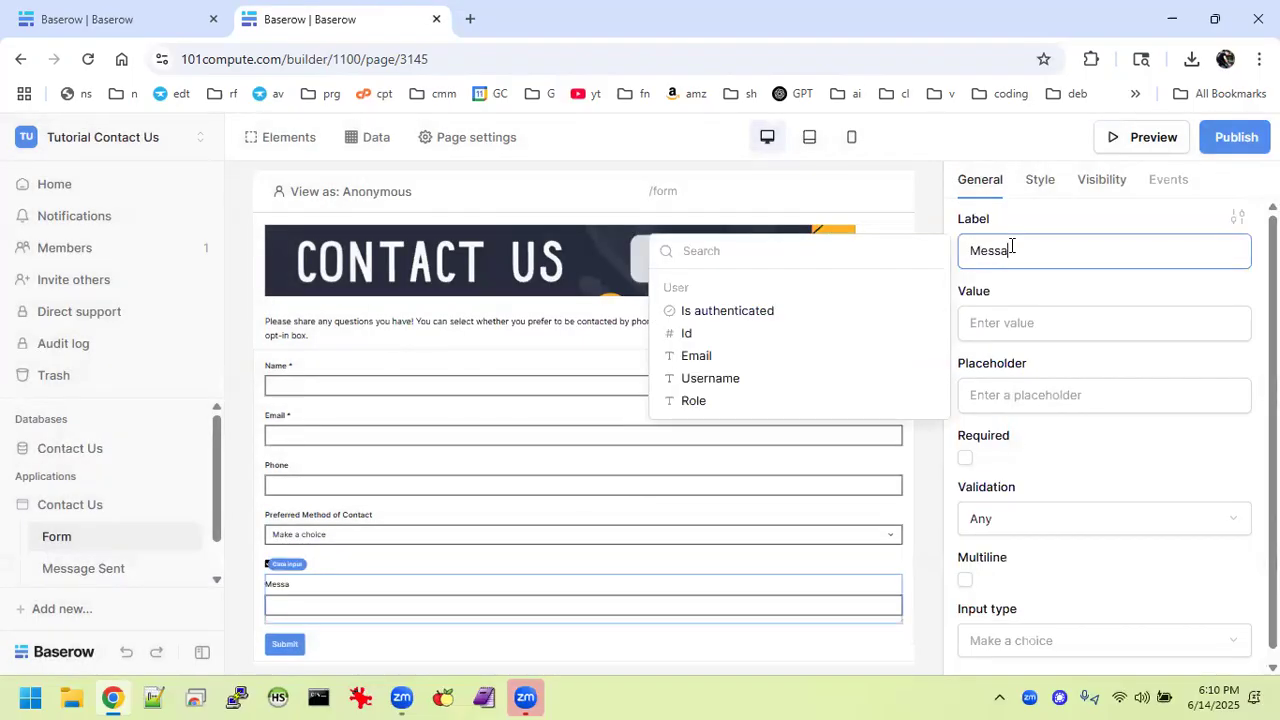
type("ge")
left_click(1008, 322)
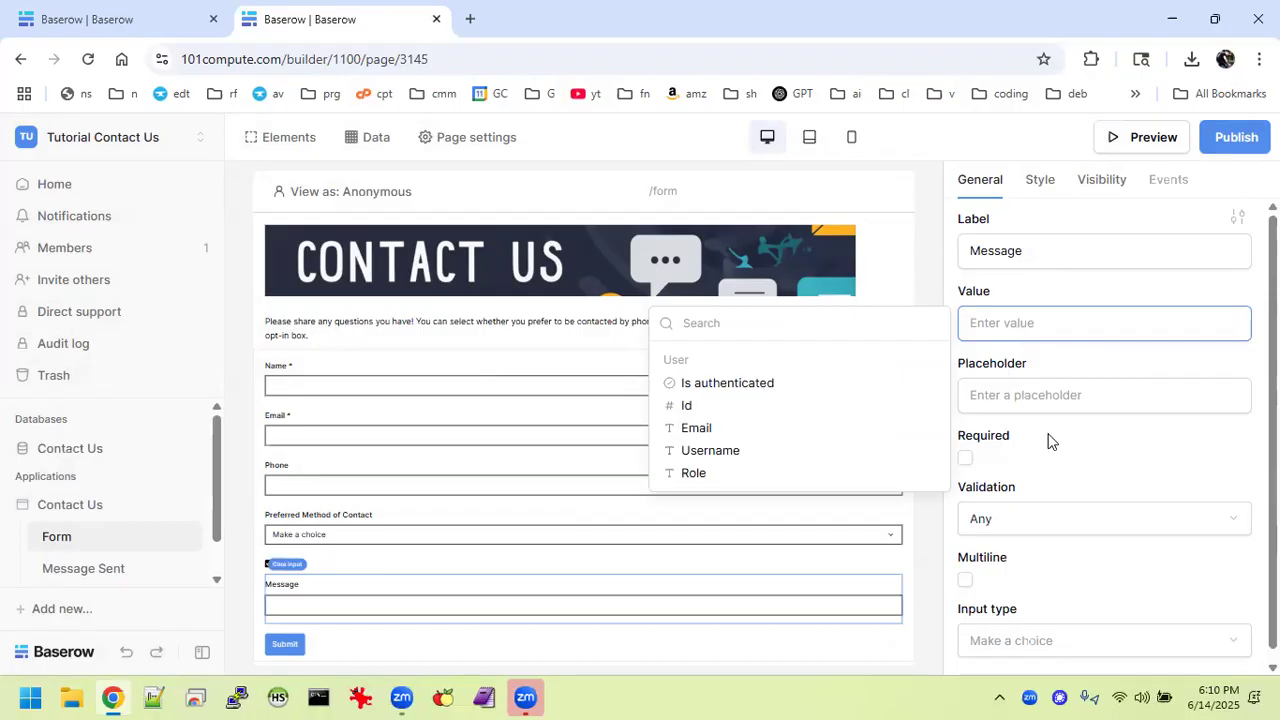
scroll(1048, 437, "down", 1)
left_click(965, 455)
left_click(965, 451)
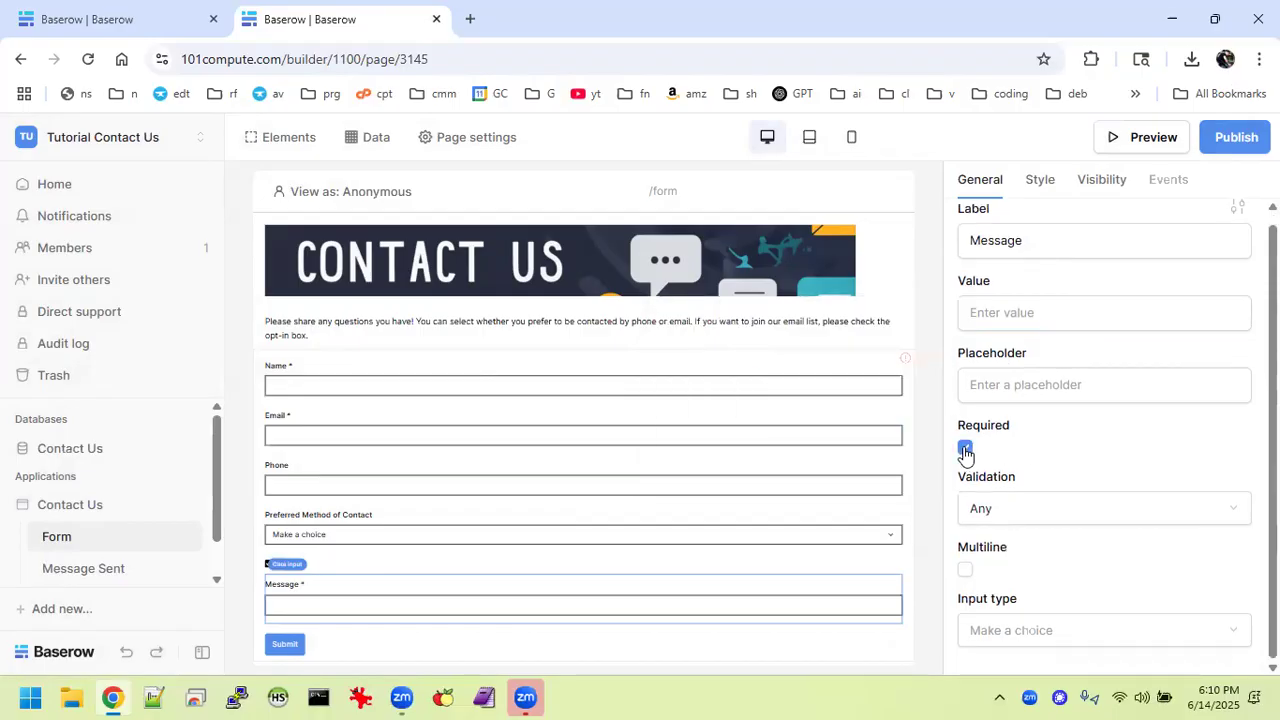
left_click(966, 571)
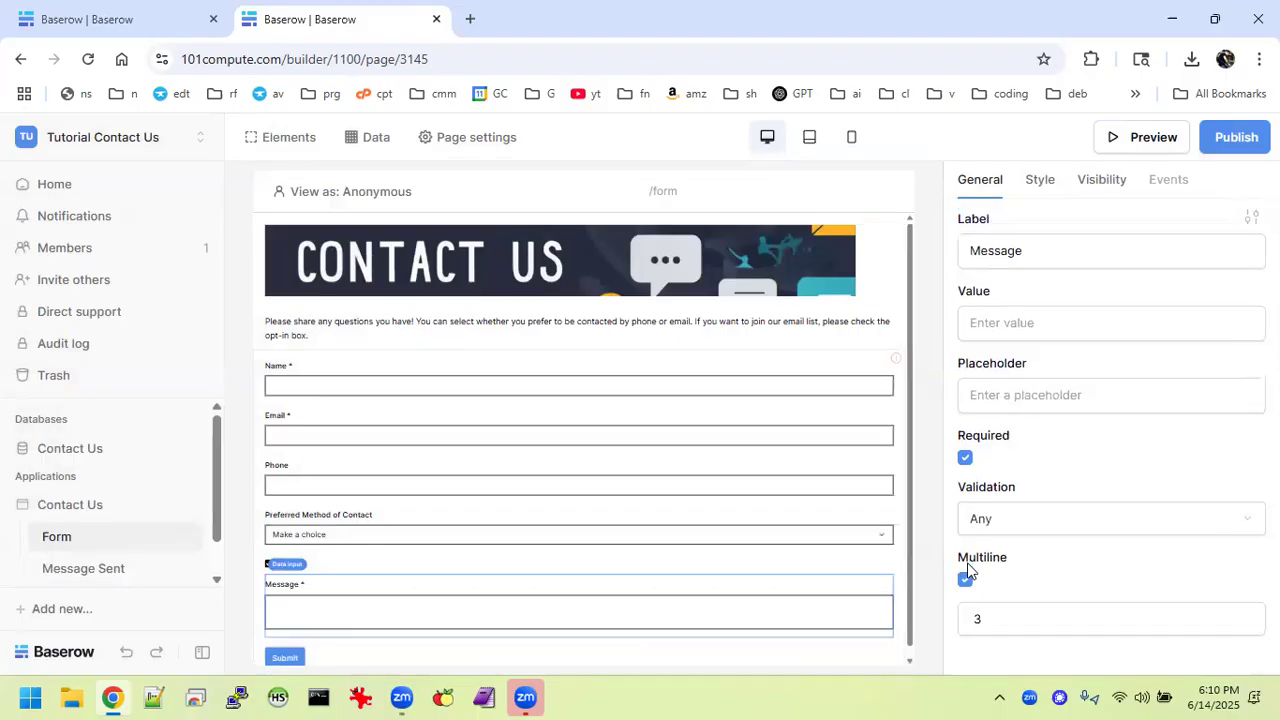
Set the Message box to 6 rows and check it against the finished example form.
left_click(991, 614)
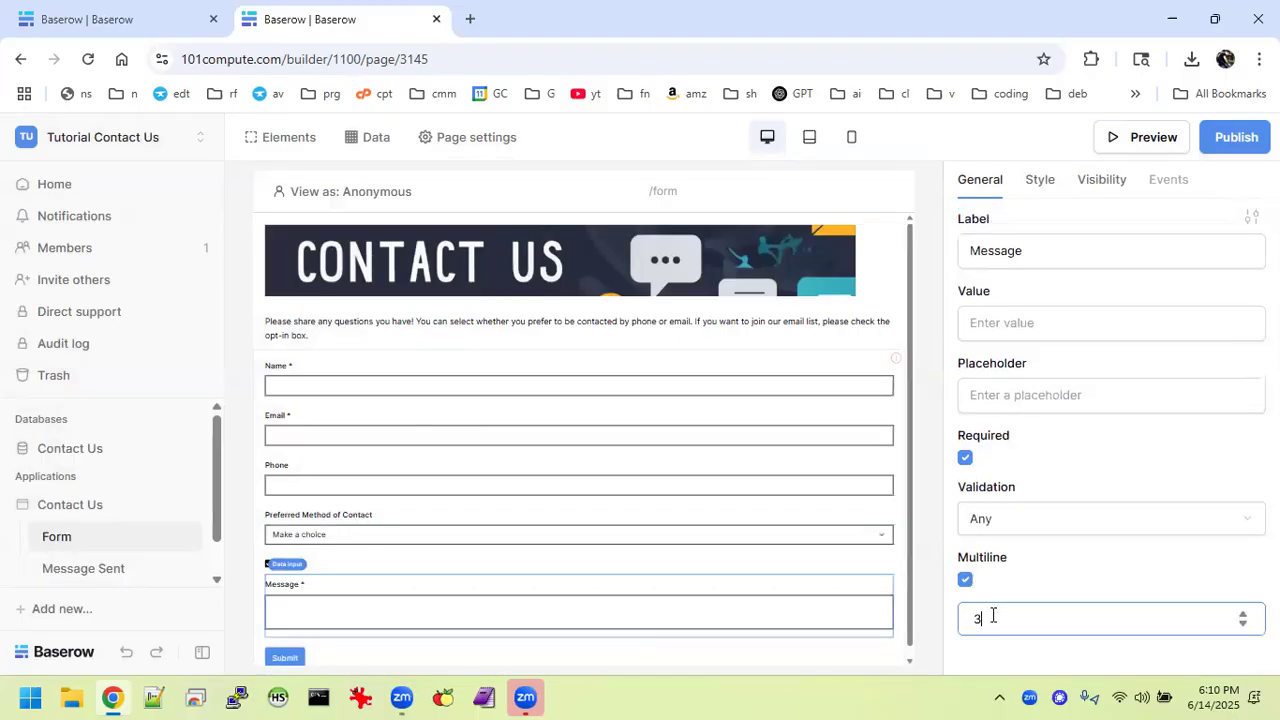
key("BackSpace")
type("6")
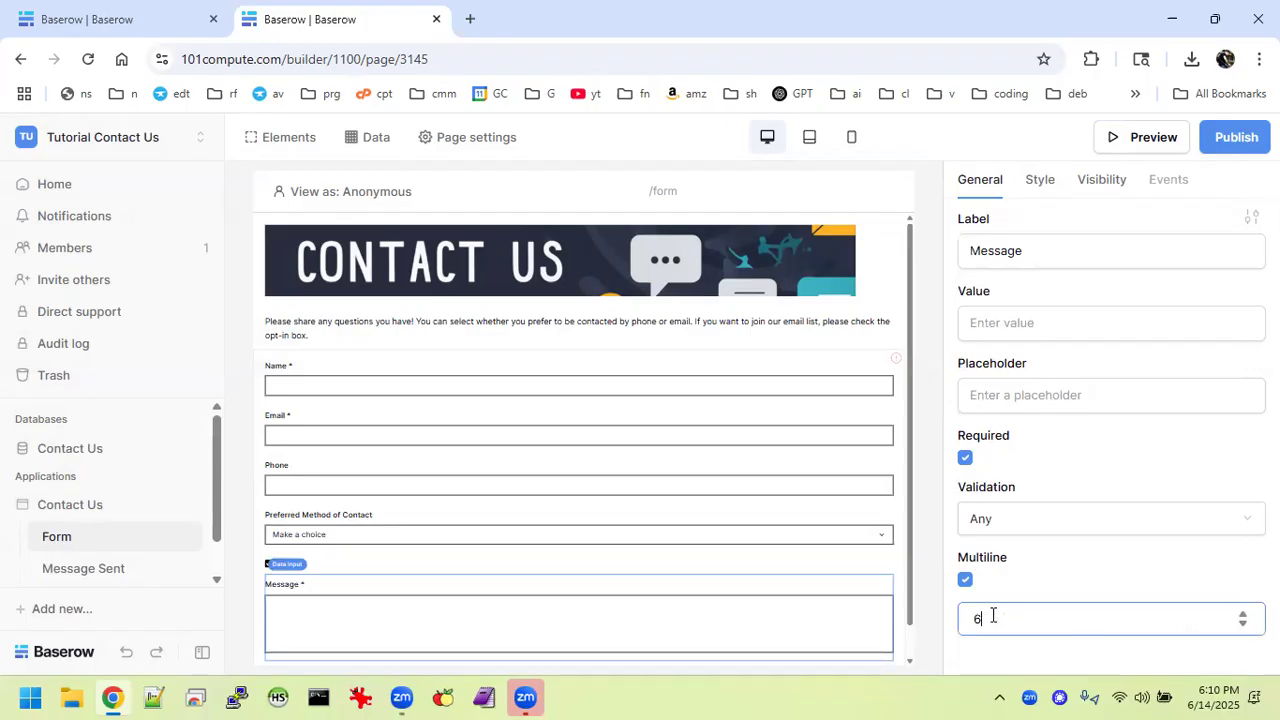
key("BackSpace")
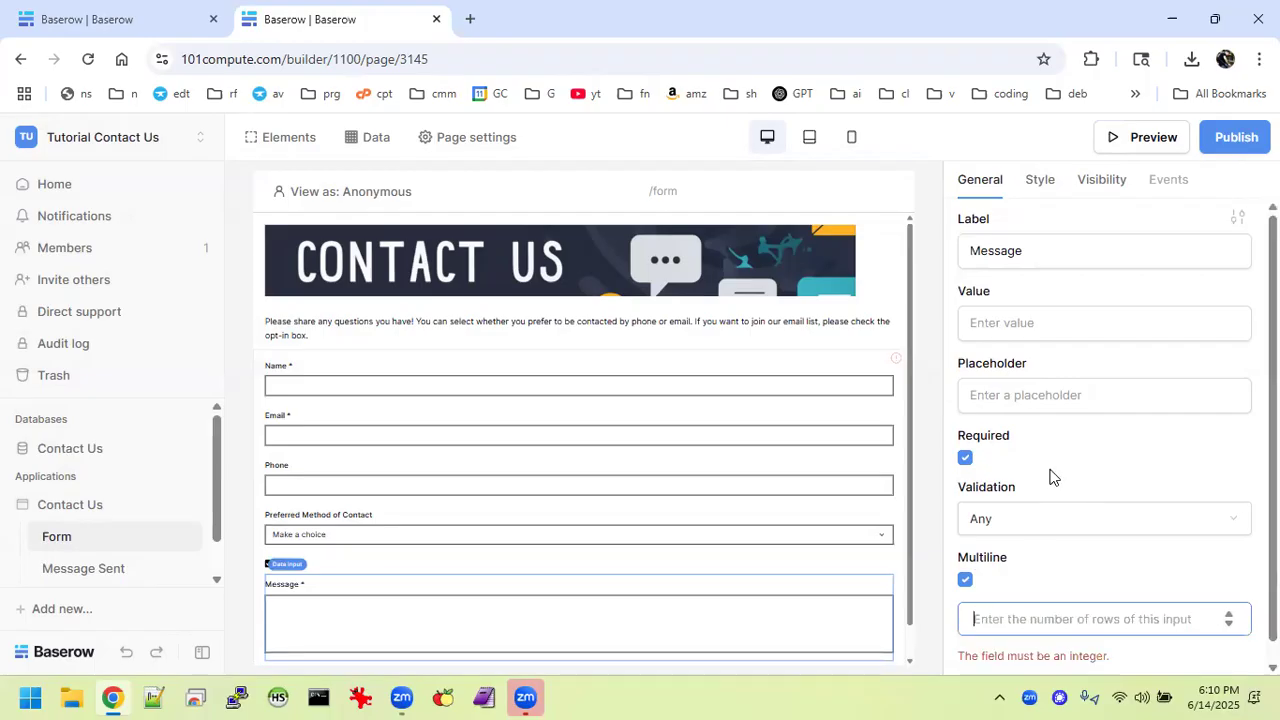
type("7")
key("BackSpace")
type("6")
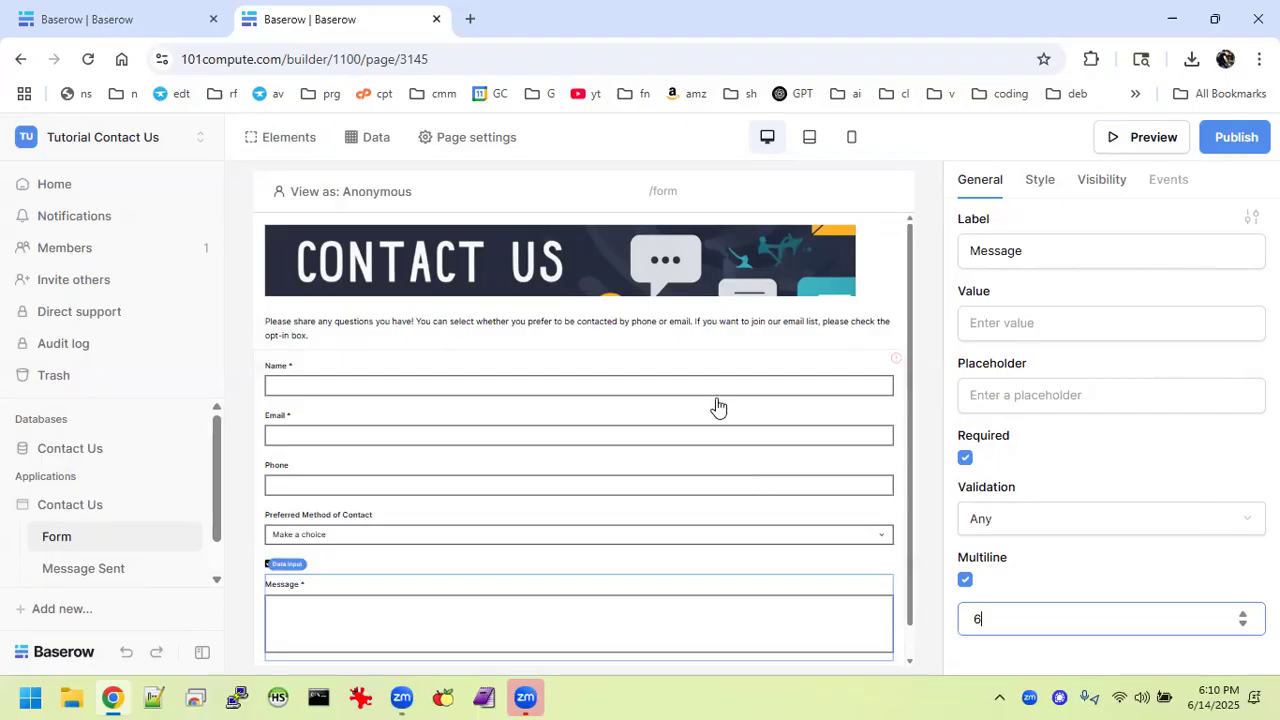
left_click_drag(907, 497, 909, 651)
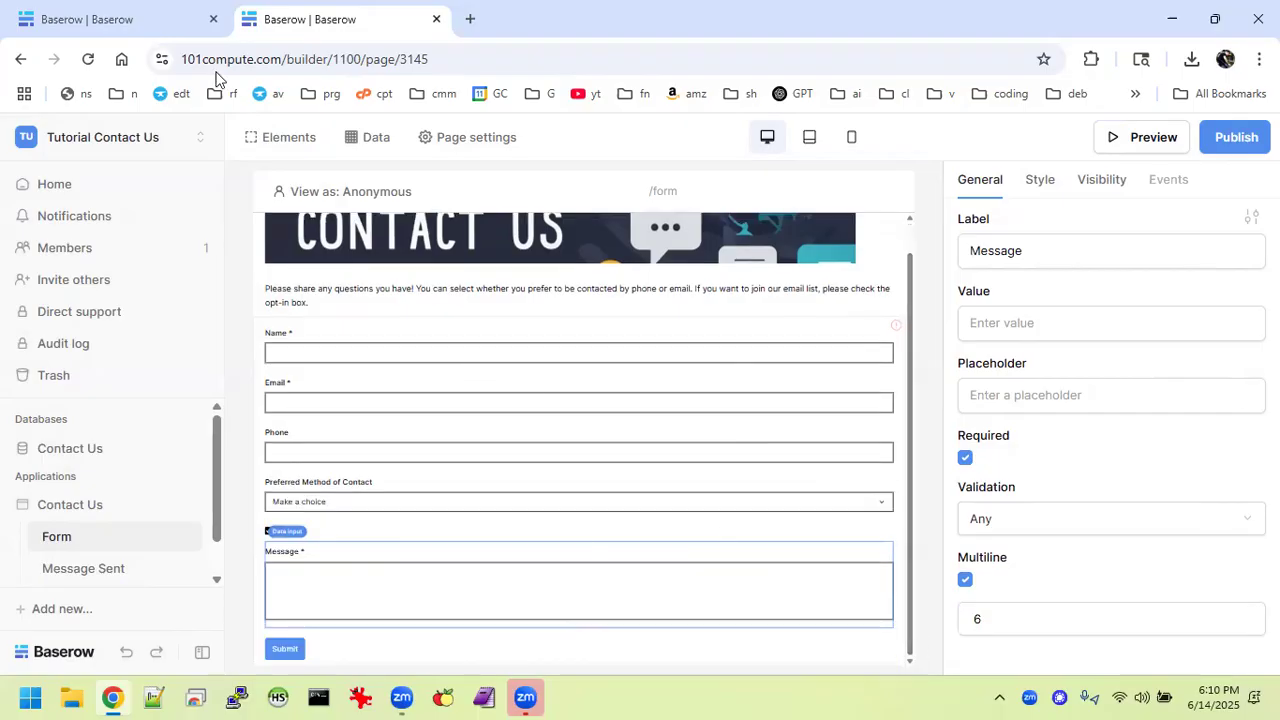
left_click(85, 23)
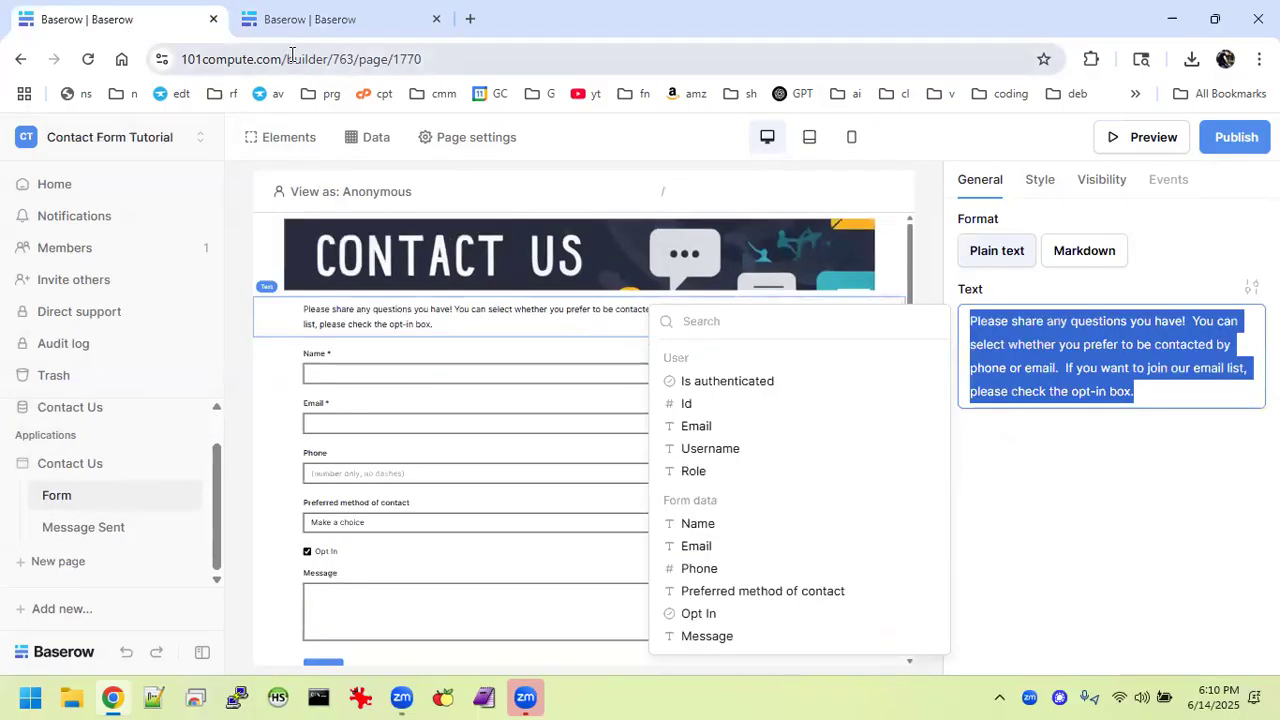
left_click(350, 20)
left_click(583, 604)
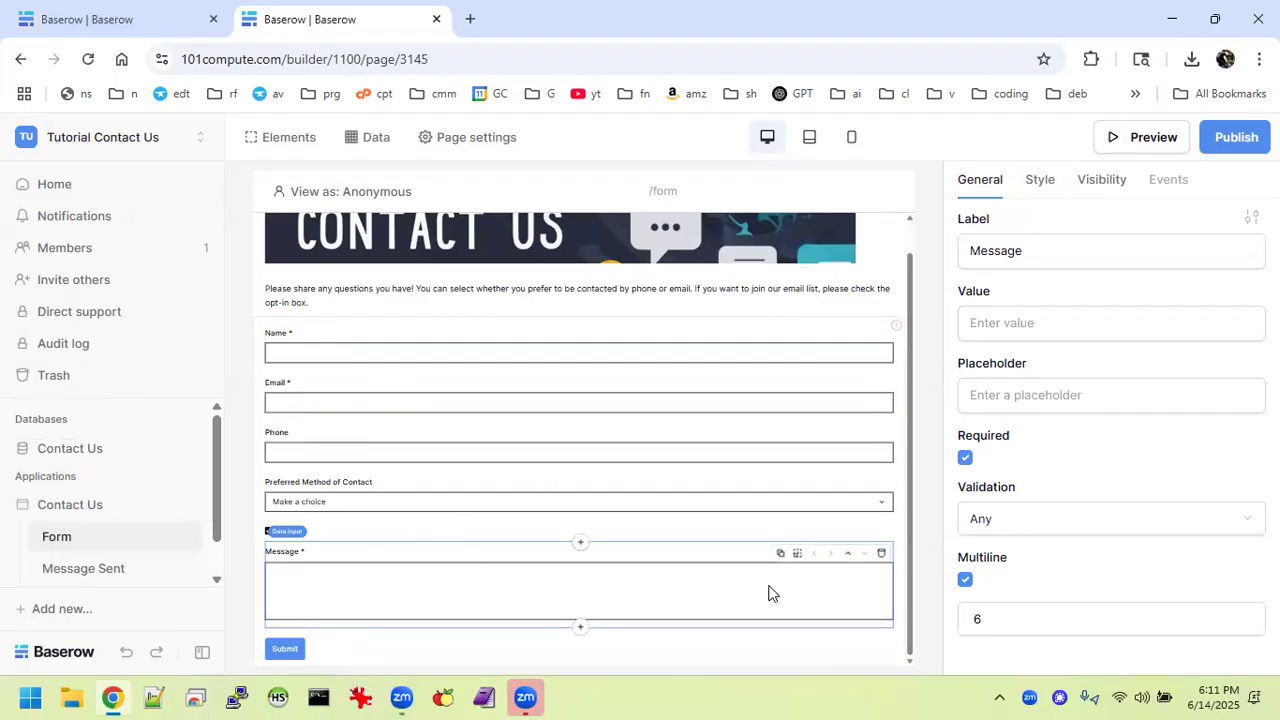
Add a Create Row action to the form's On submit event.
left_click(843, 648)
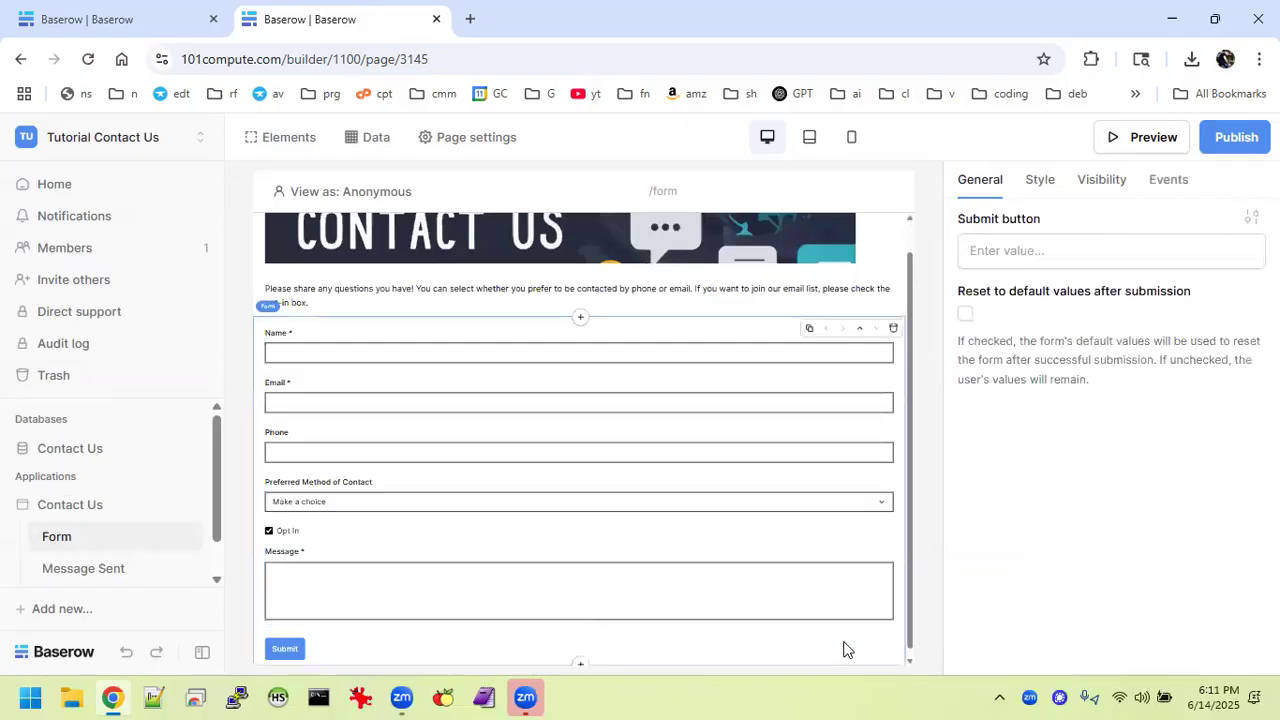
left_click(1168, 190)
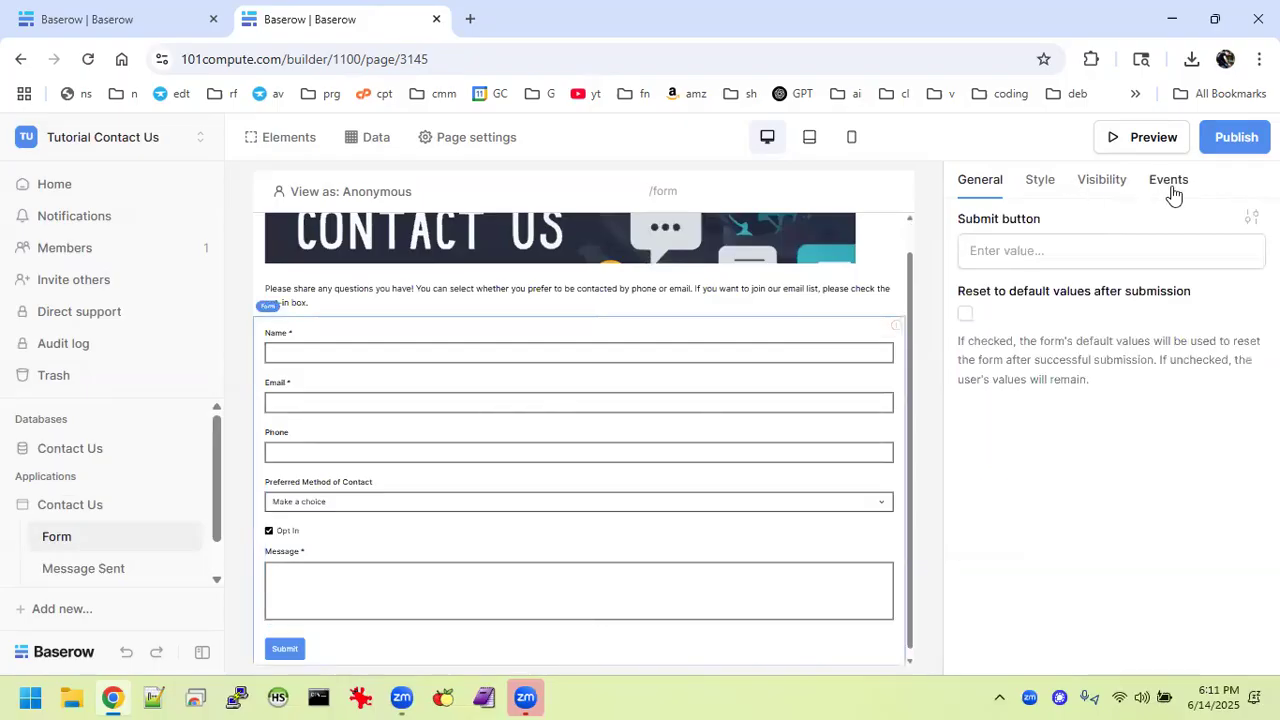
left_click(1006, 248)
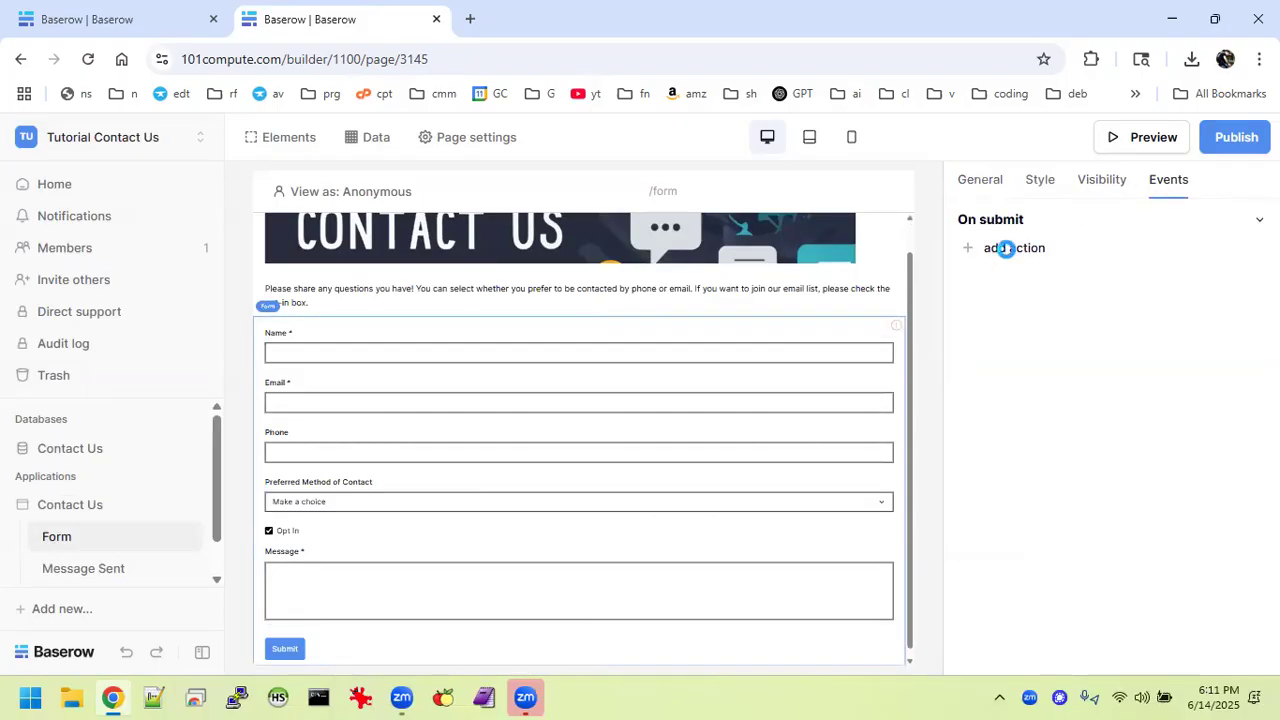
left_click(1114, 265)
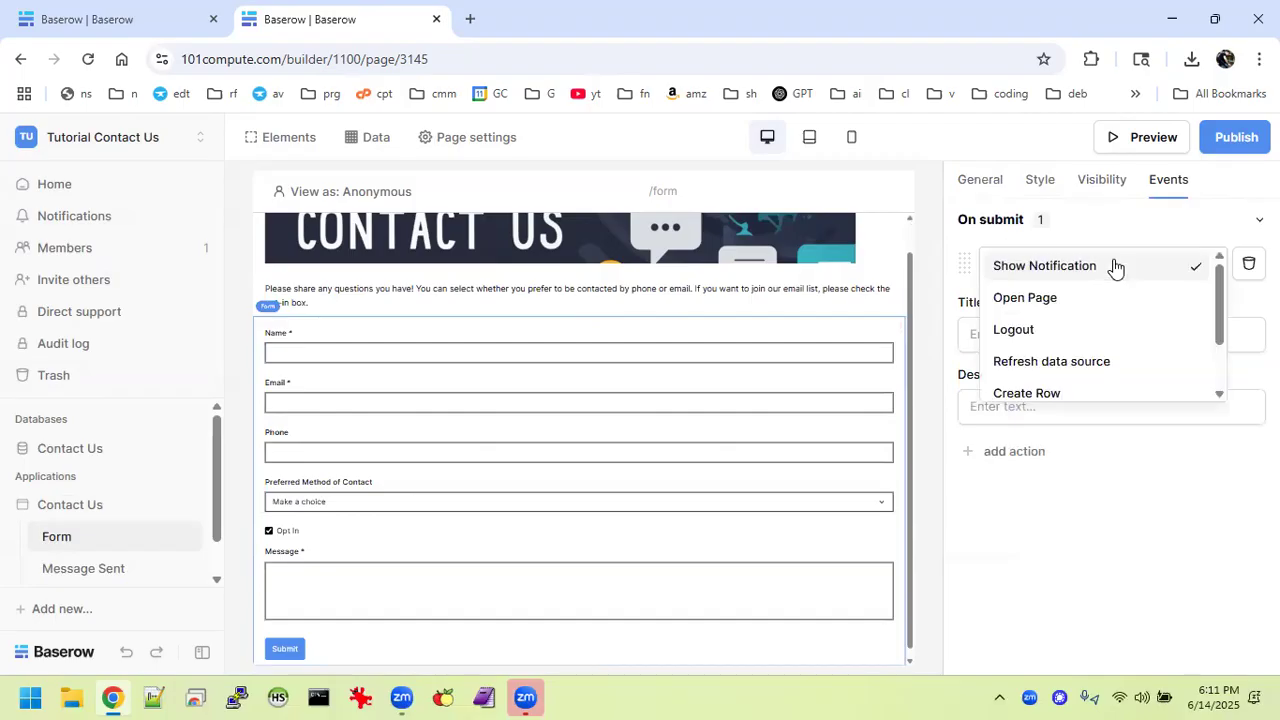
left_click(1046, 393)
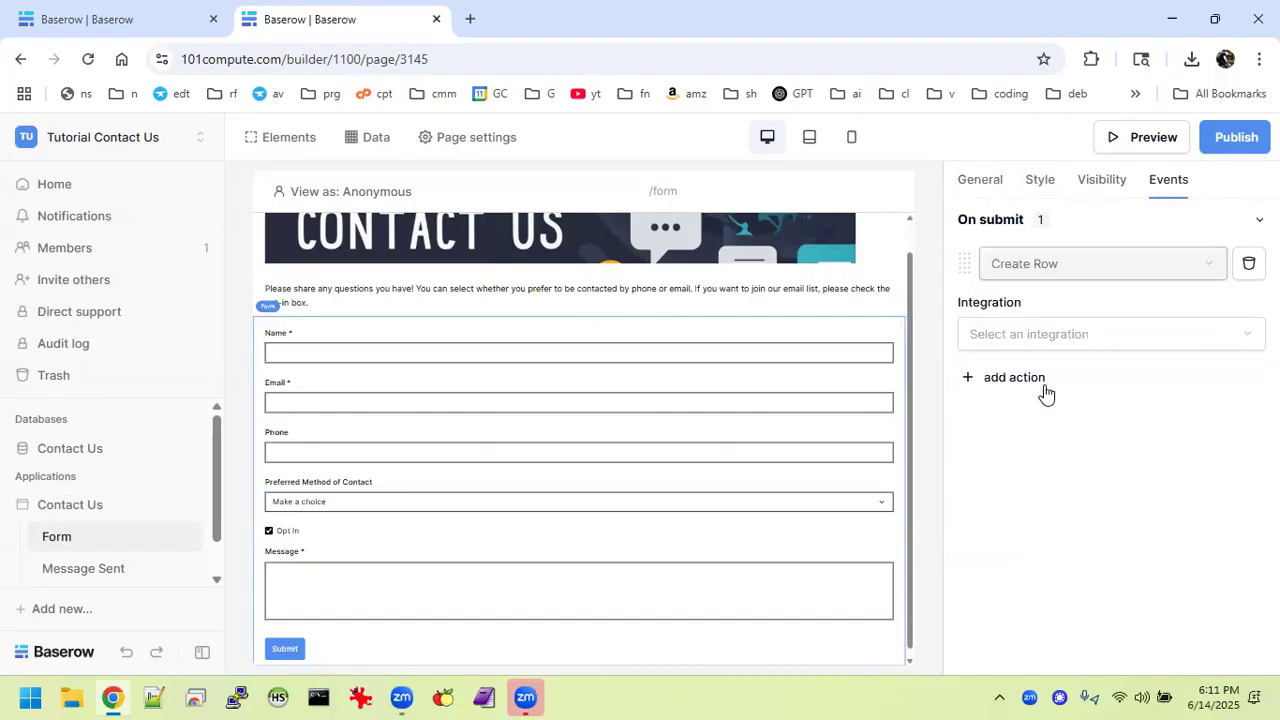
Point the Create Row action at Local Baserow, the Contact Us database, and the Form Submissions table.
left_click(1081, 334)
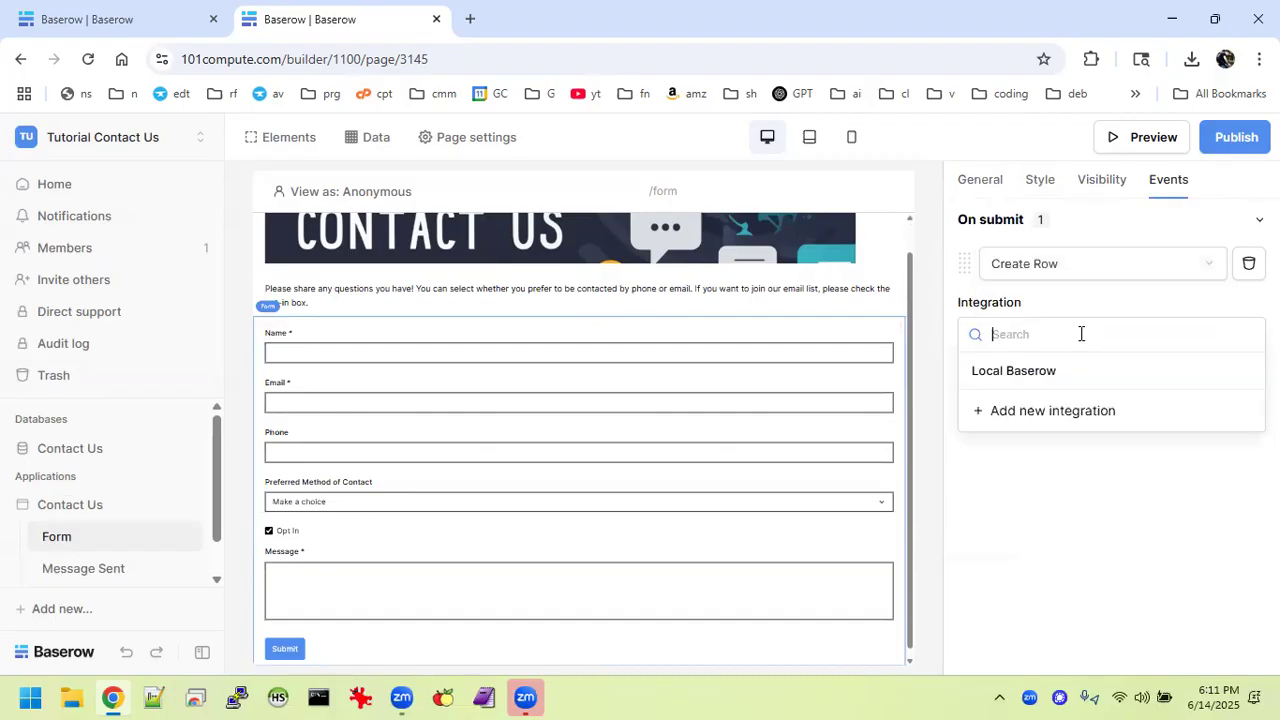
left_click(1020, 374)
left_click(1022, 406)
left_click(1022, 406)
left_click(1145, 408)
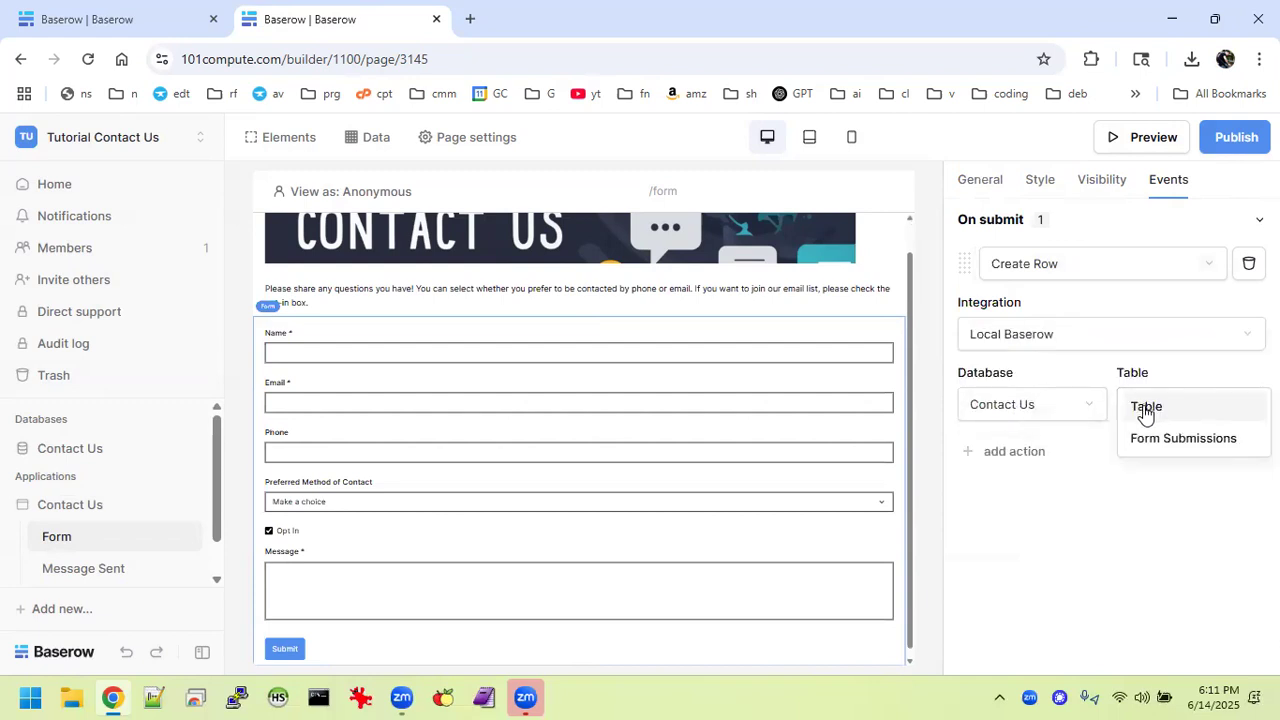
left_click(1185, 440)
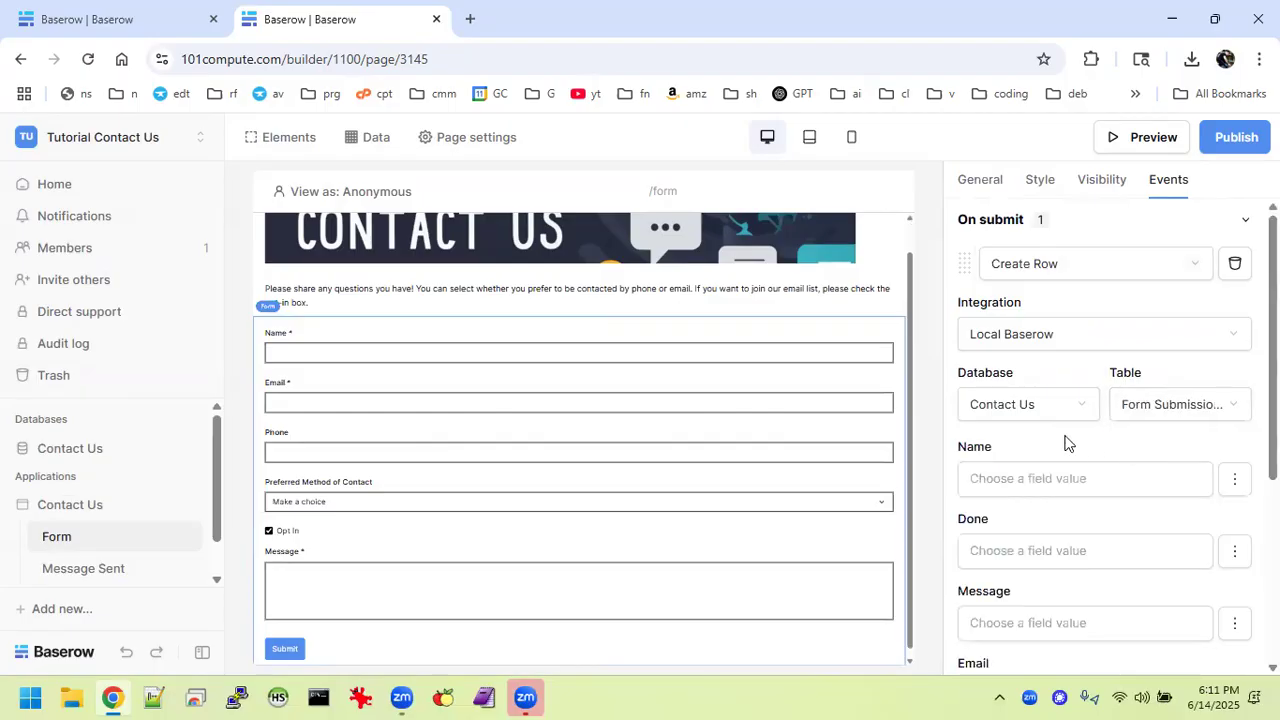
scroll(1060, 444, "down", 1)
scroll(1059, 439, "down", 1)
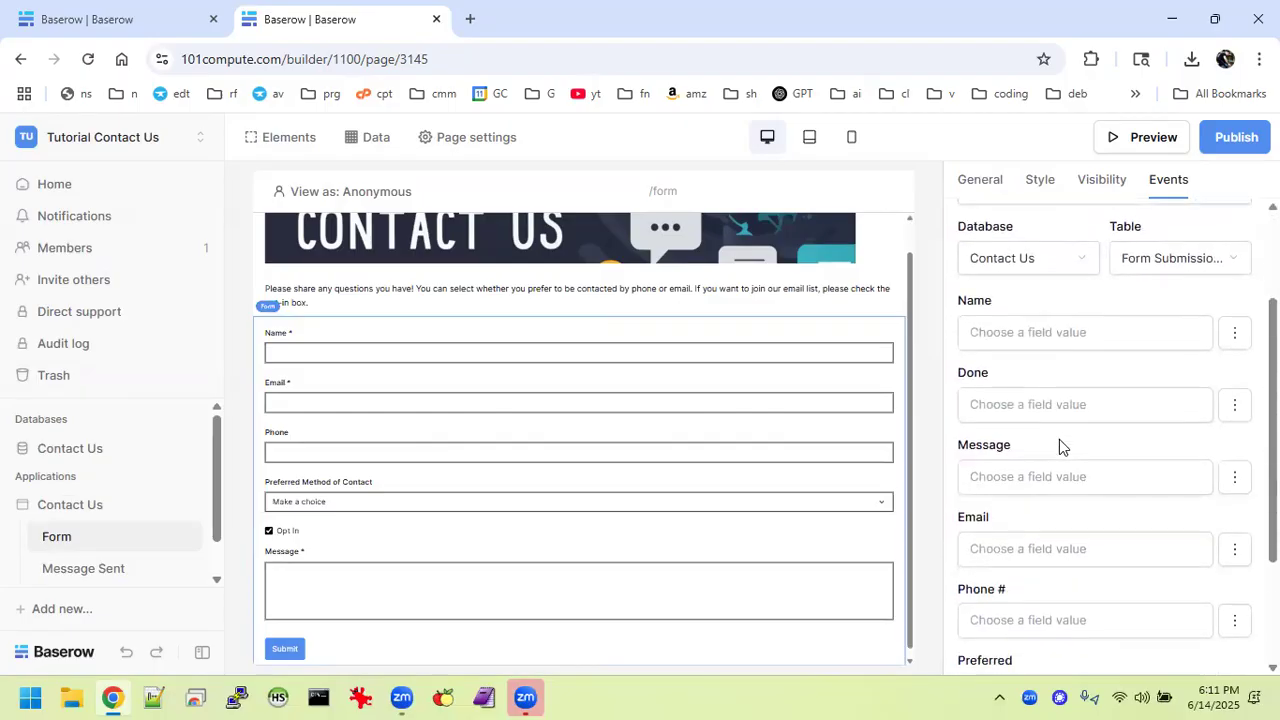
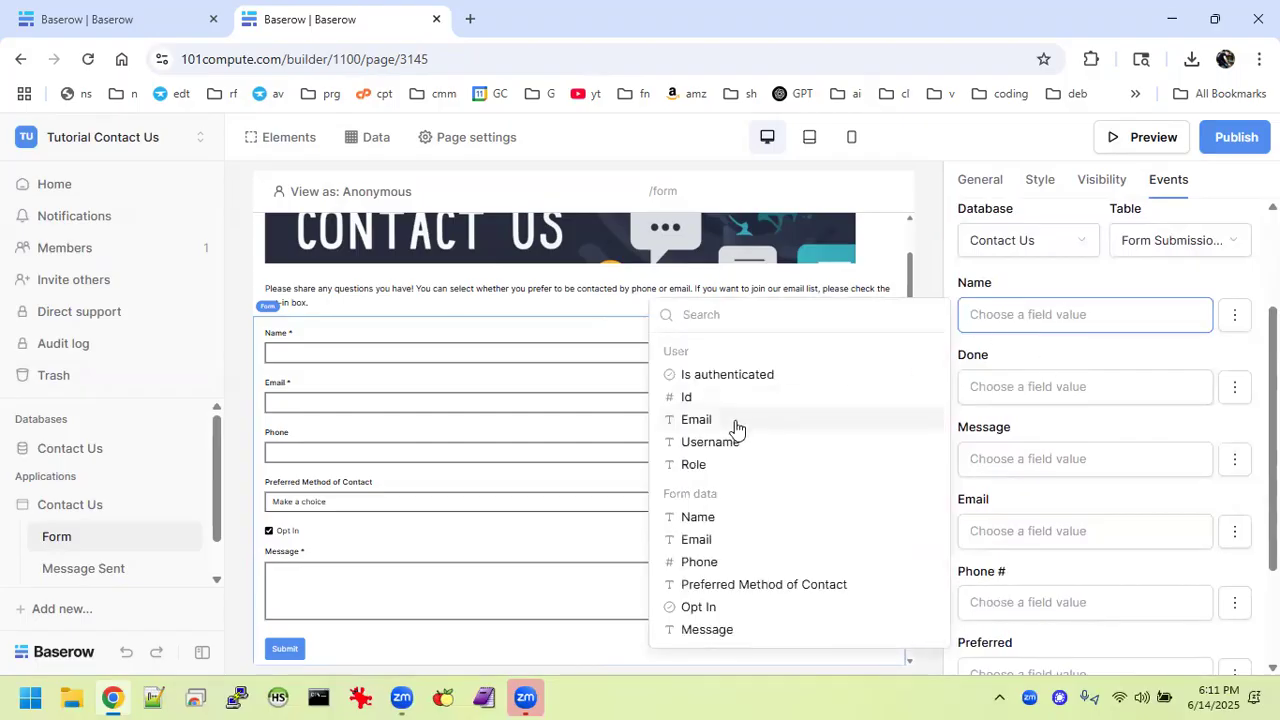
Fill the Name, Message and Email columns from the form's answers, leaving Done disabled.
left_click(690, 517)
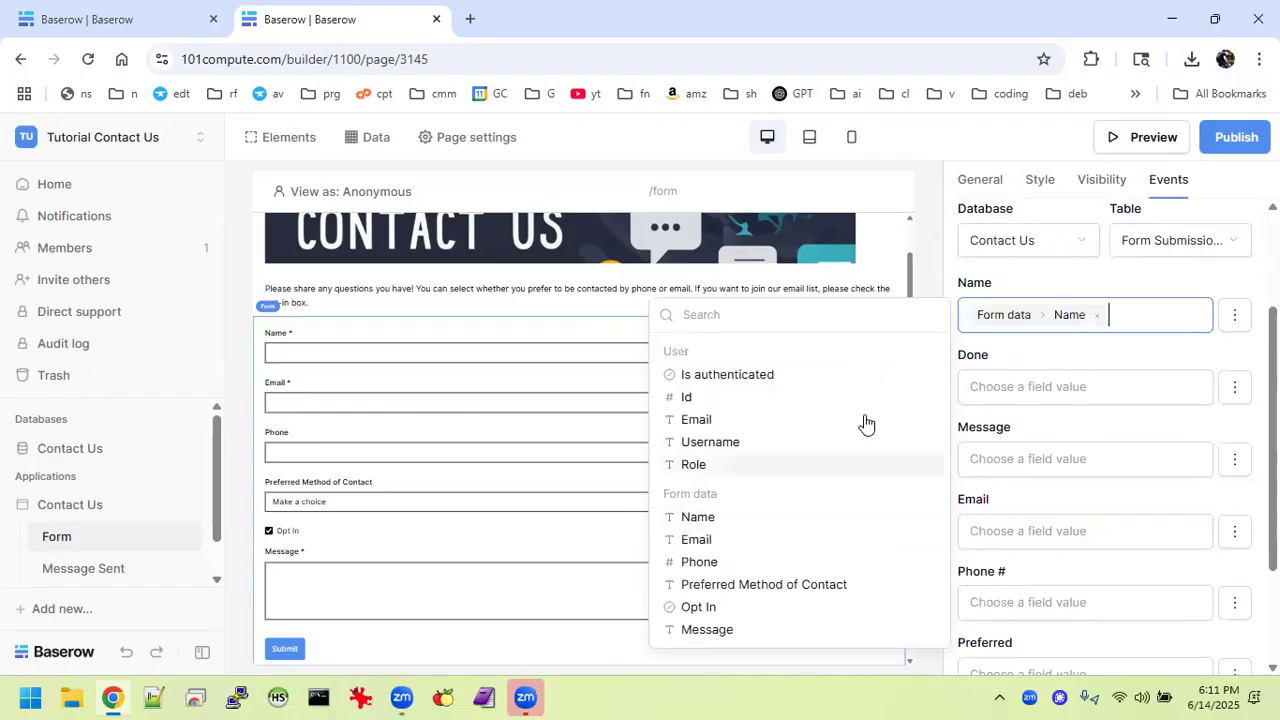
left_click(1227, 400)
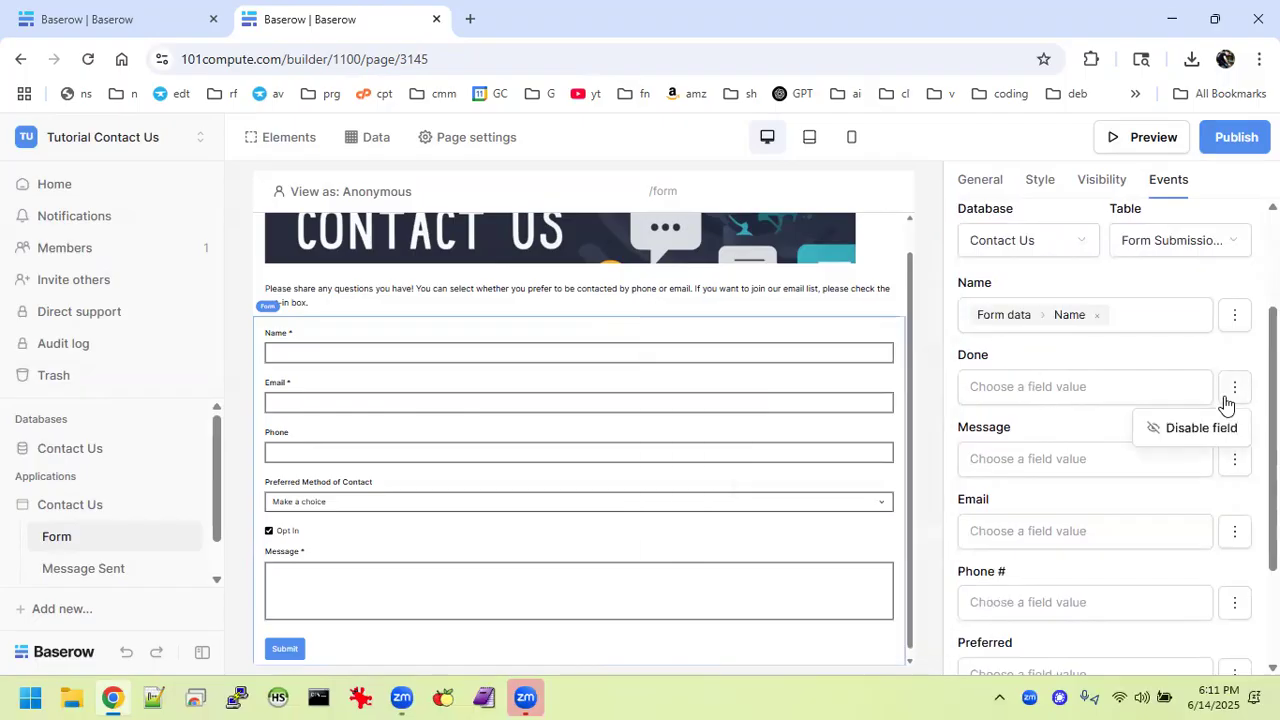
left_click(1175, 438)
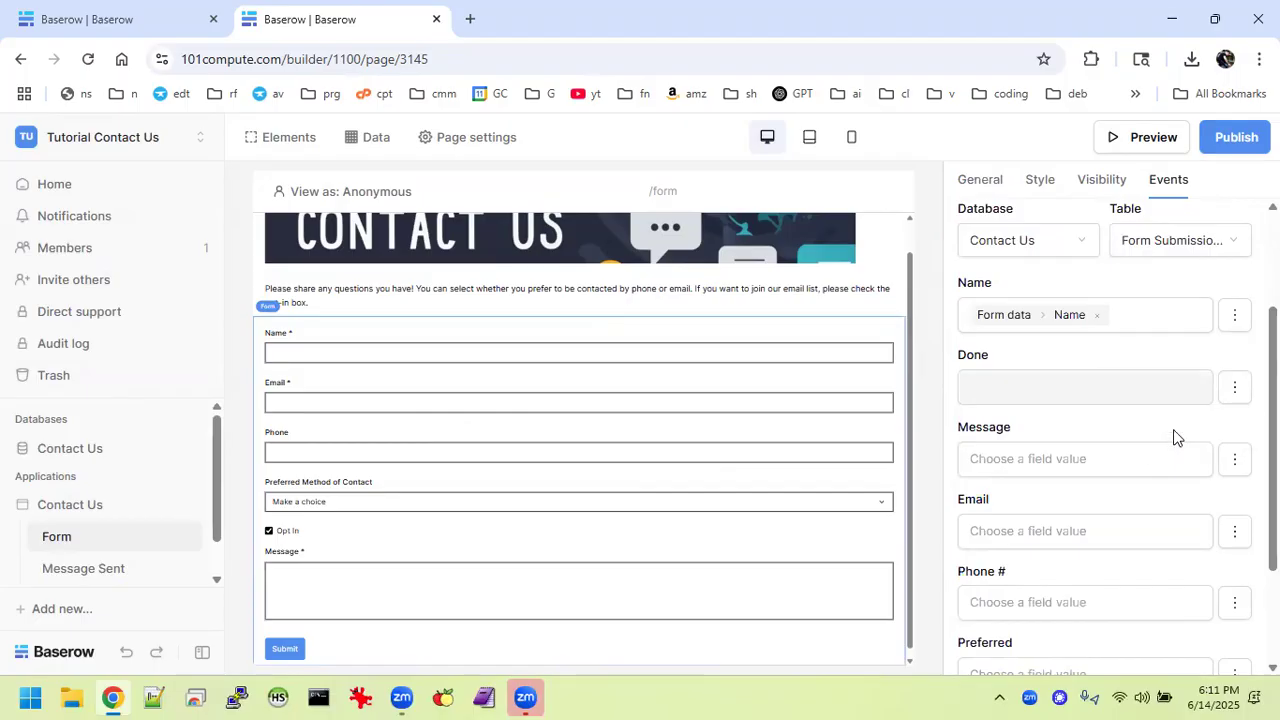
left_click(1022, 460)
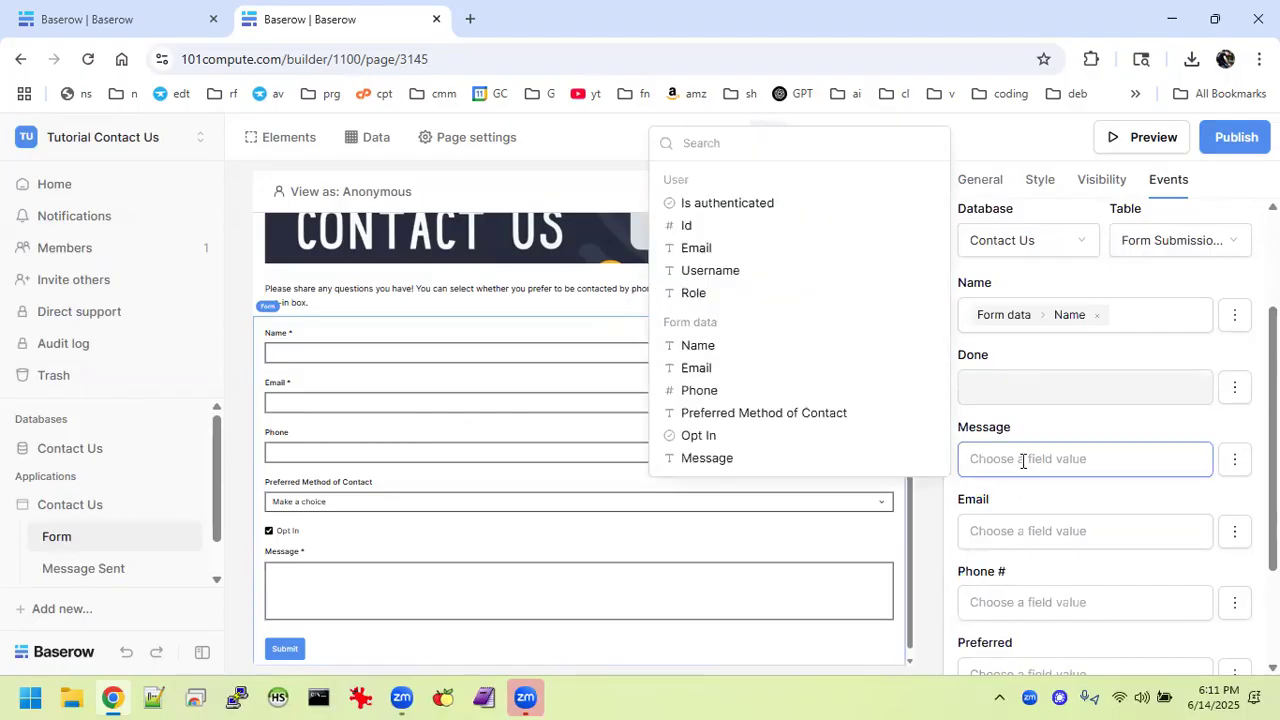
left_click(712, 460)
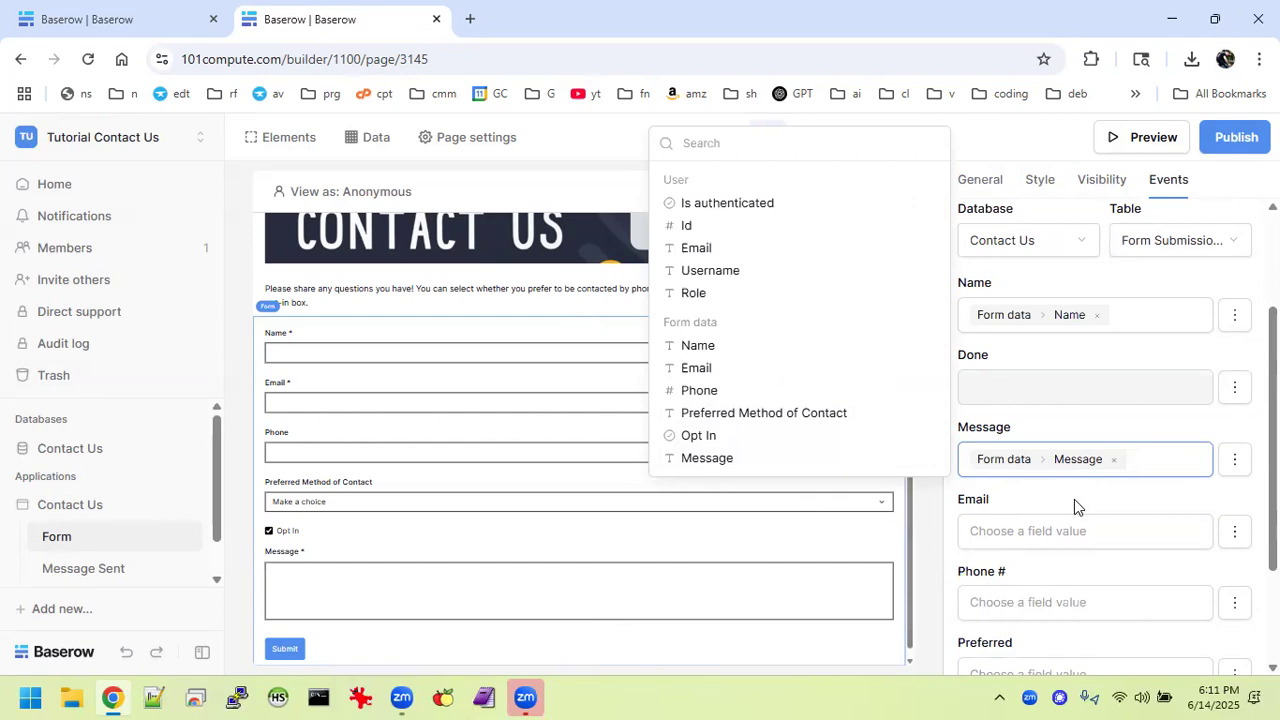
left_click(1072, 528)
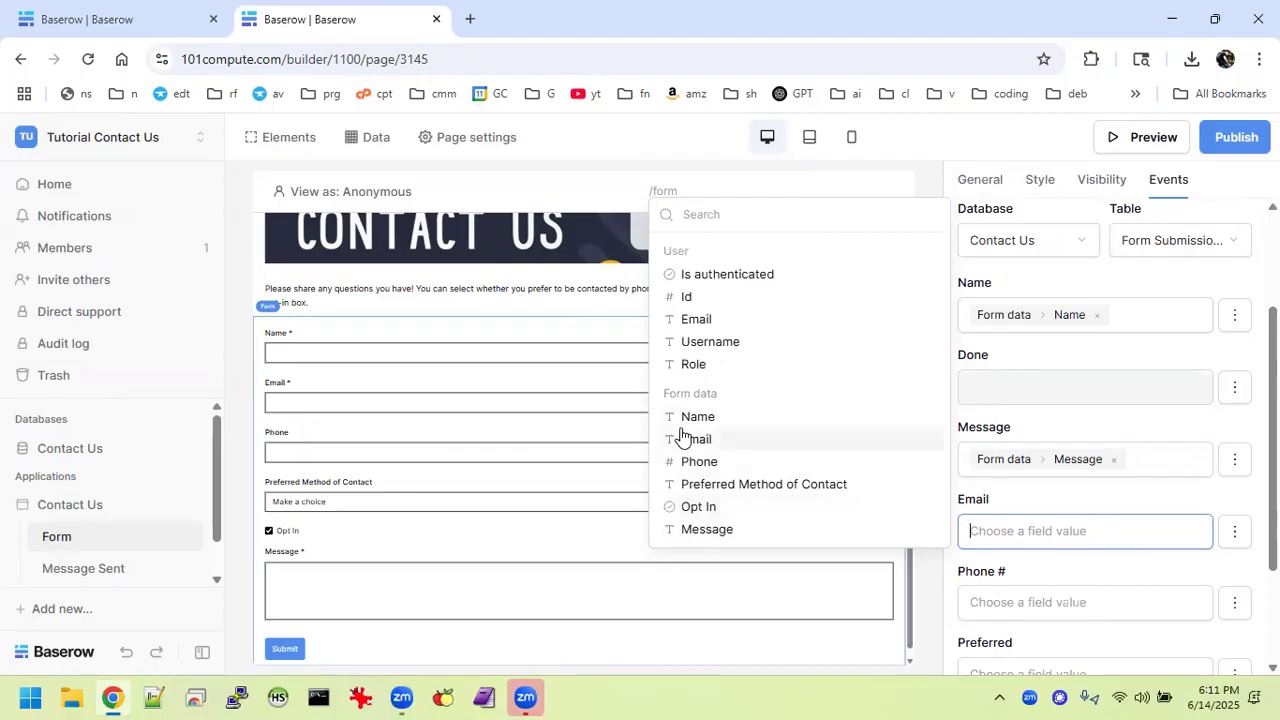
left_click(689, 438)
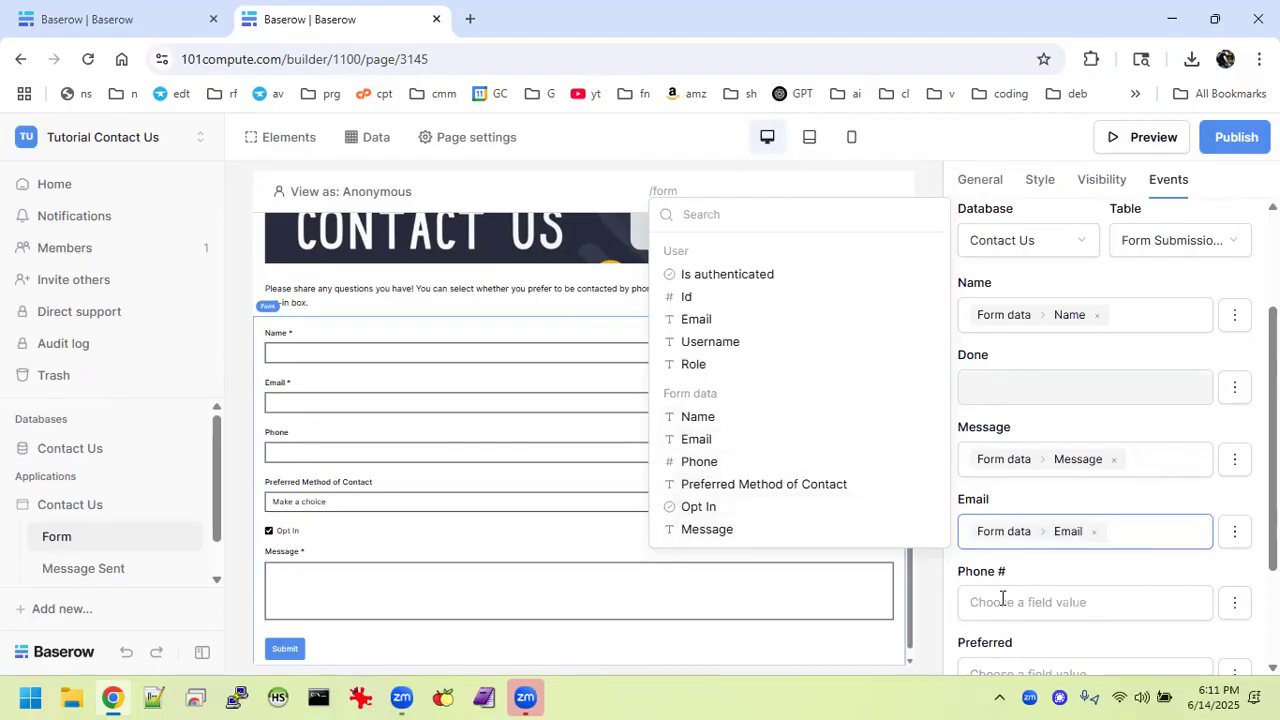
Map Phone #, Preferred and Opt-In to the form's Phone, Preferred Method of Contact and Opt In values, and add a second action.
left_click(1002, 600)
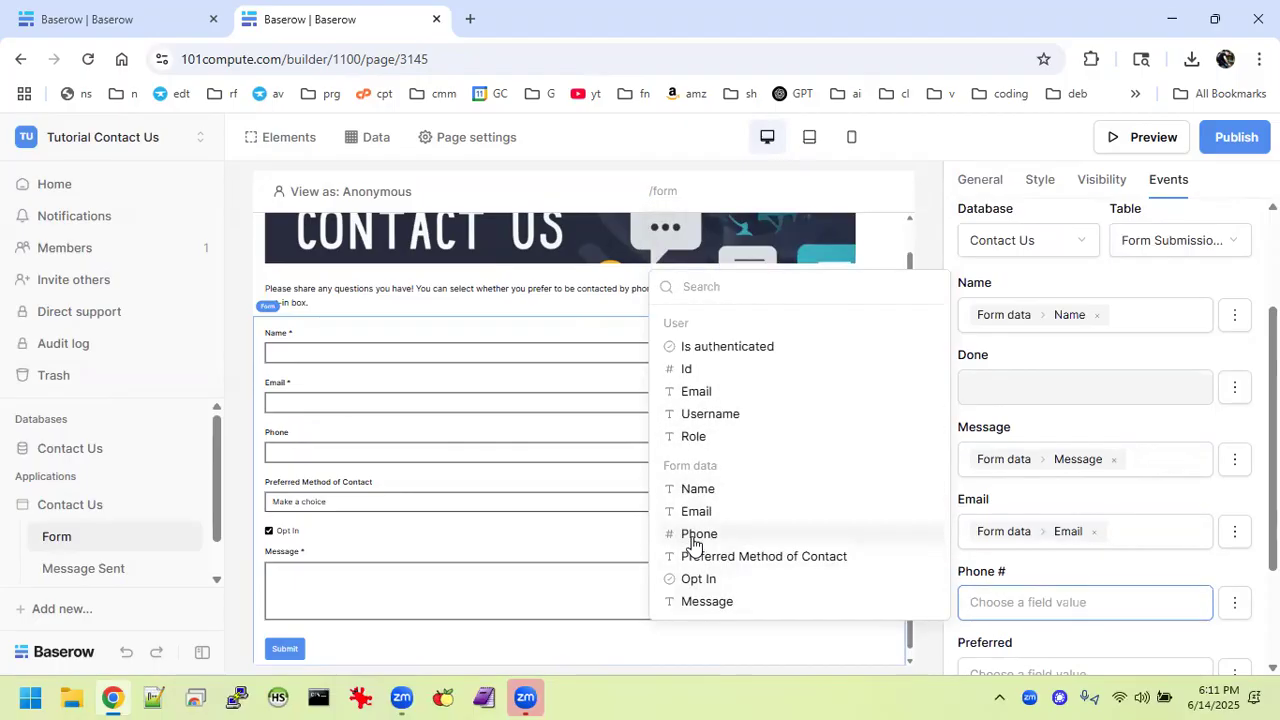
left_click(695, 533)
scroll(1132, 482, "down", 3)
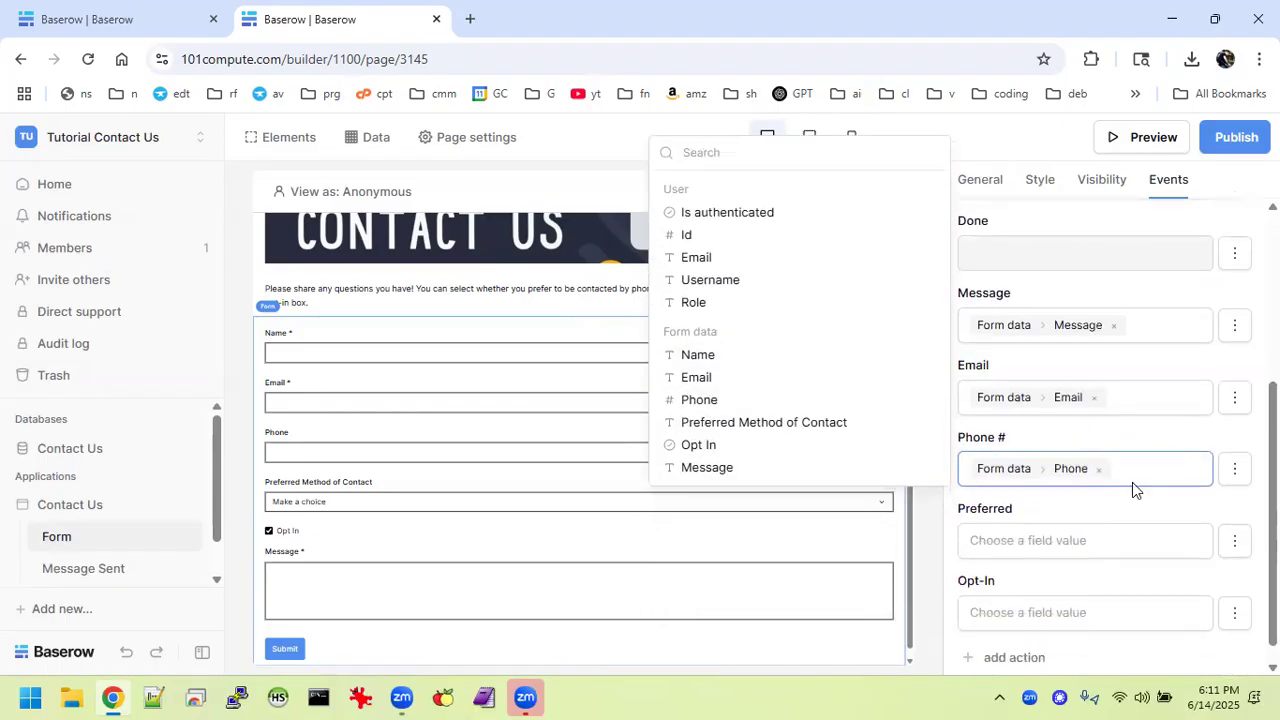
left_click(1030, 516)
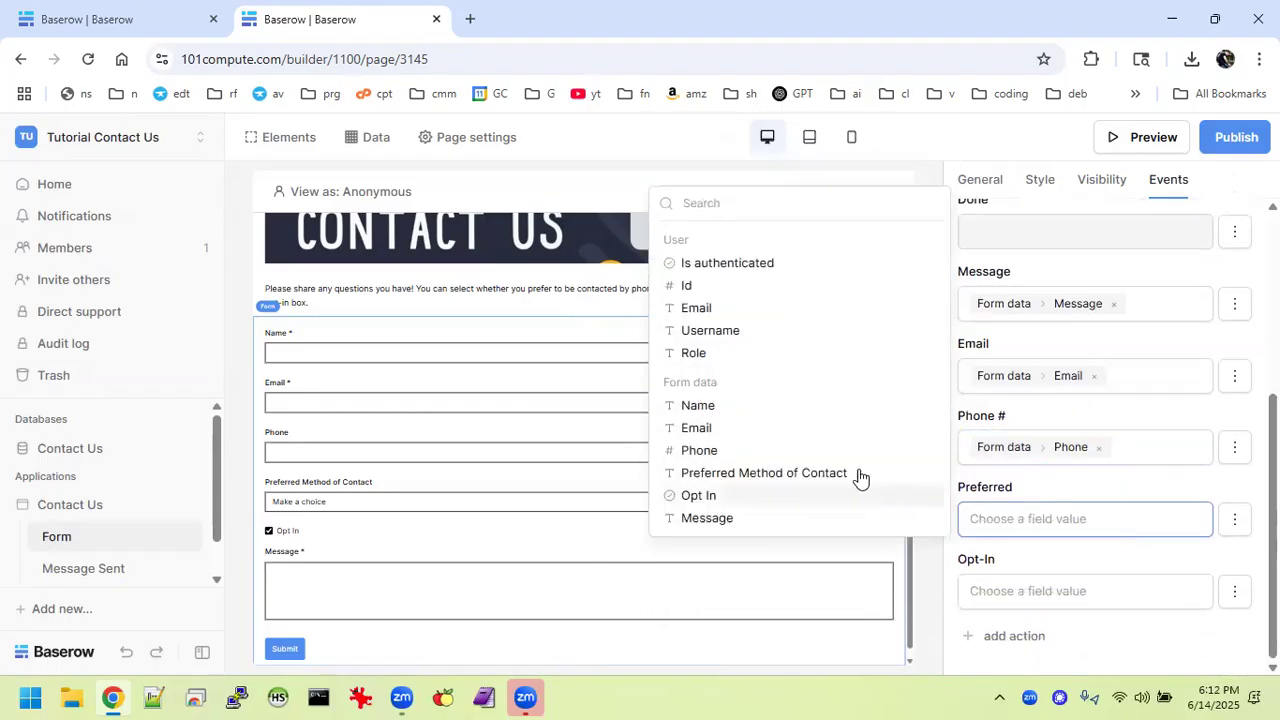
left_click(771, 484)
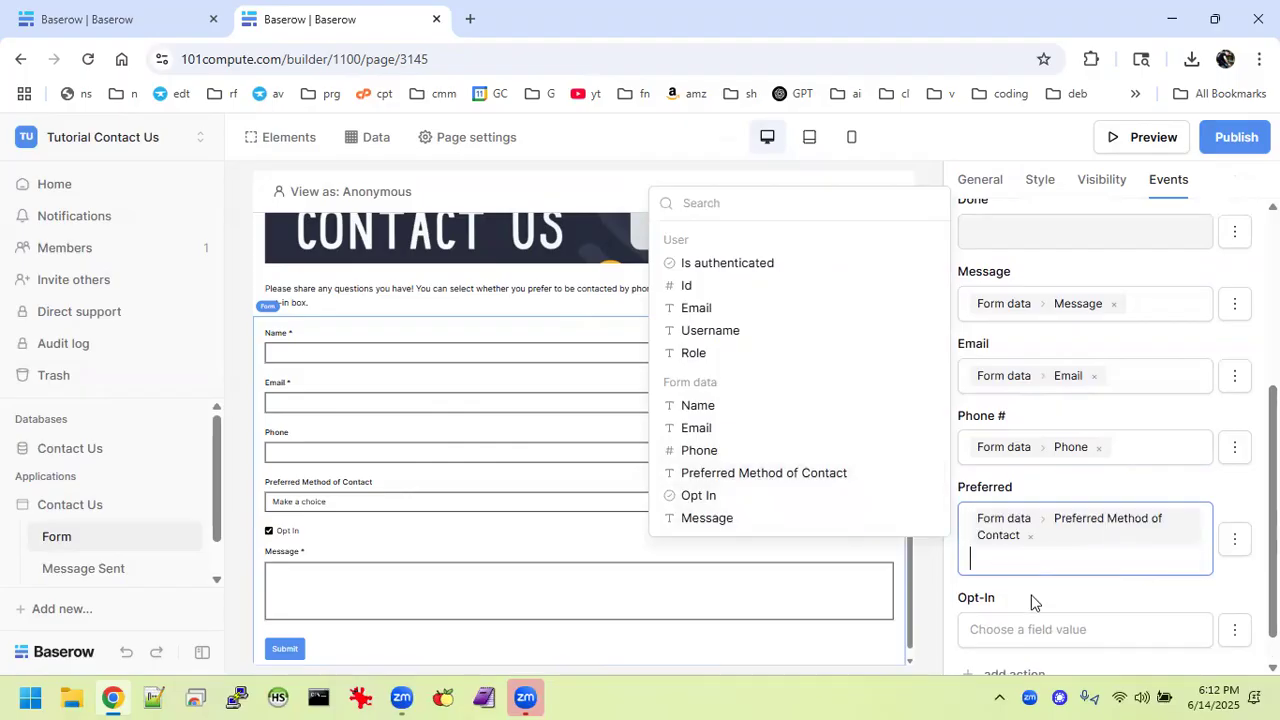
scroll(1032, 594, "down", 1)
left_click(1004, 590)
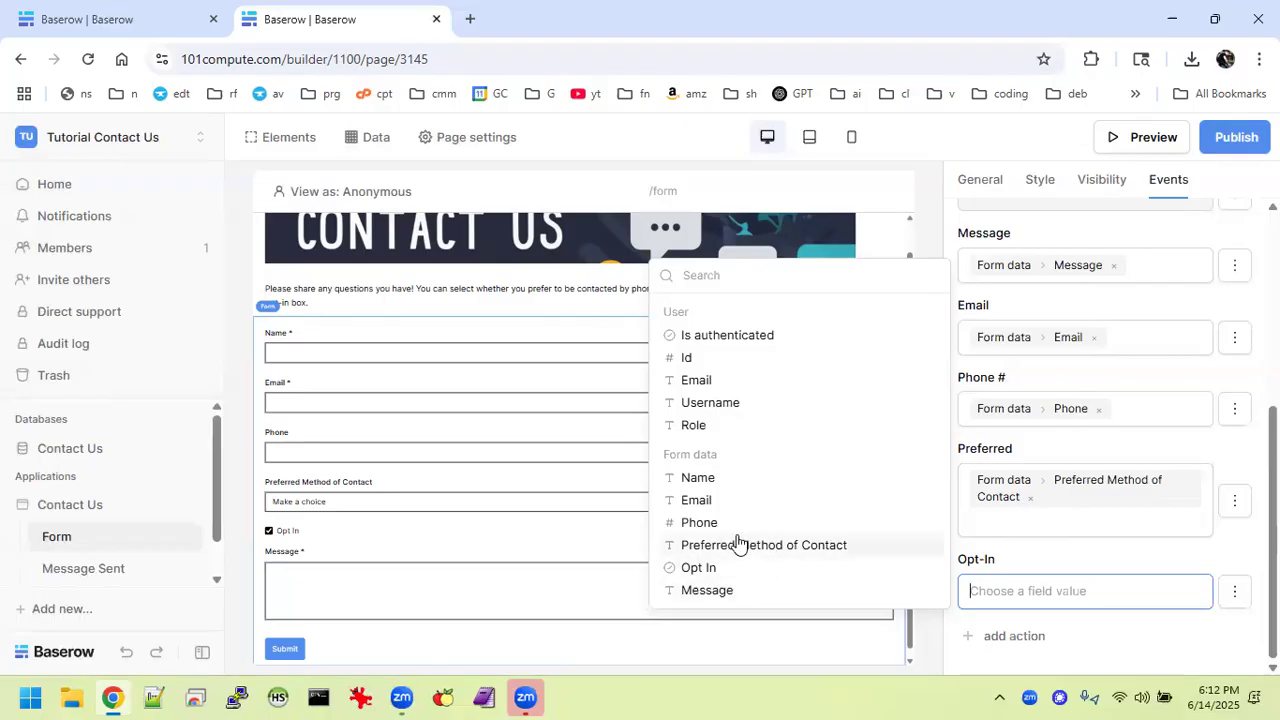
left_click(697, 569)
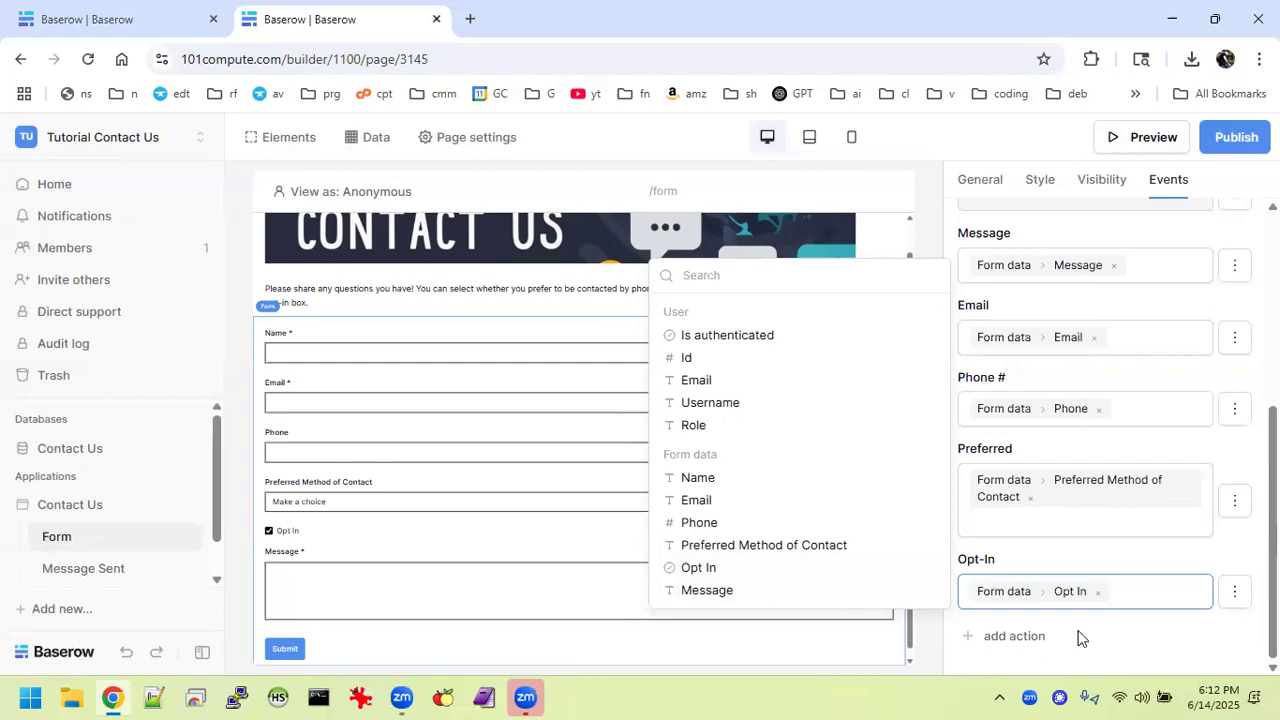
left_click(1022, 636)
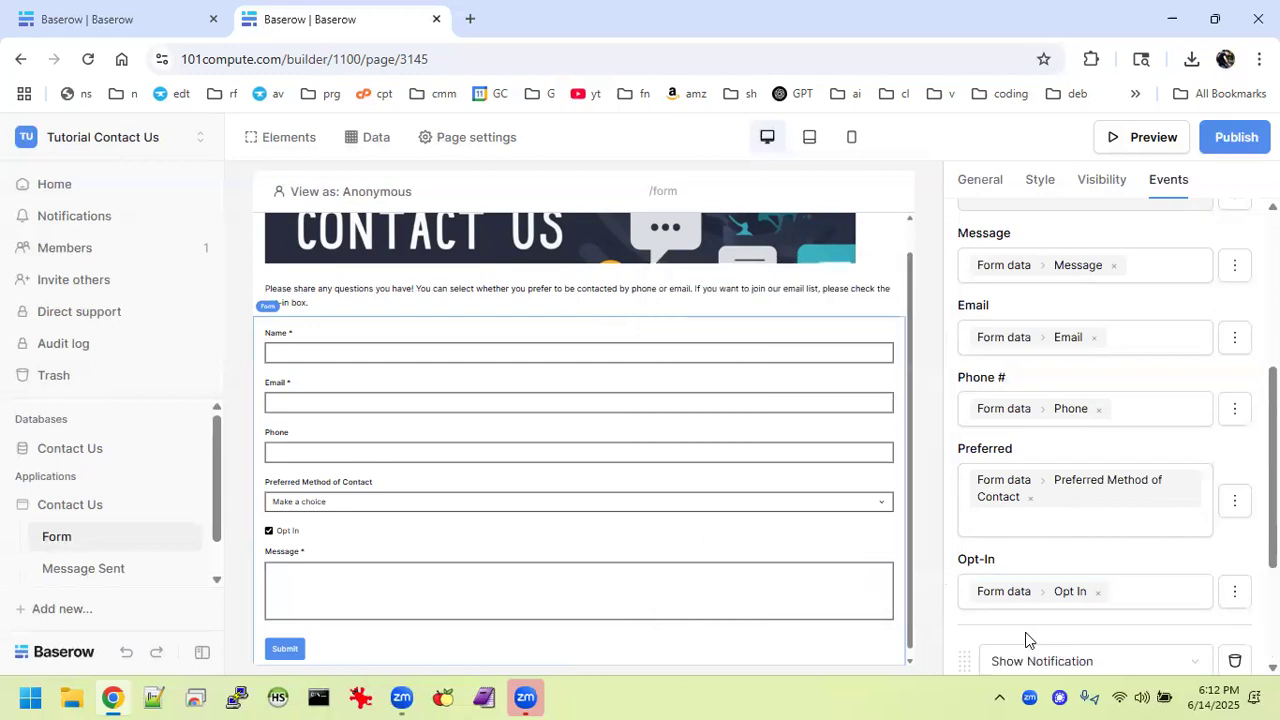
Make the new action Open Page to Message Sent (/message-sent), then switch to the reference tutorial builder.
scroll(1025, 640, "down", 3)
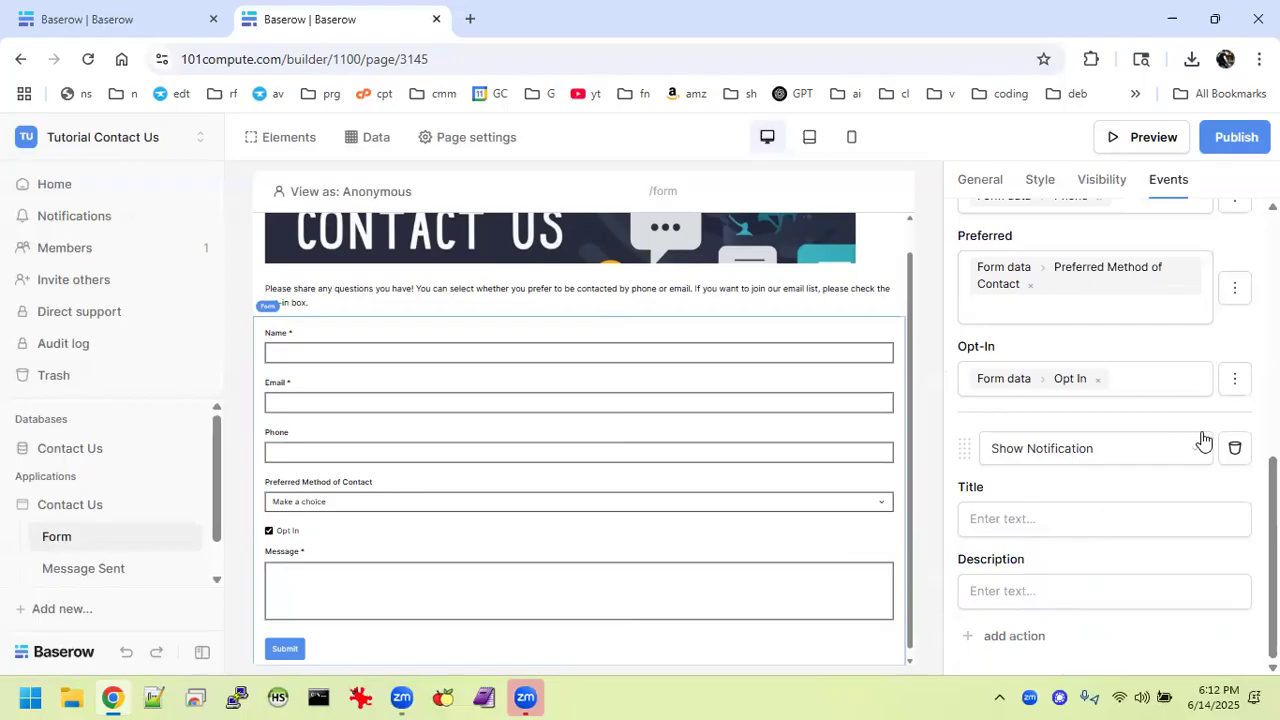
left_click(1203, 441)
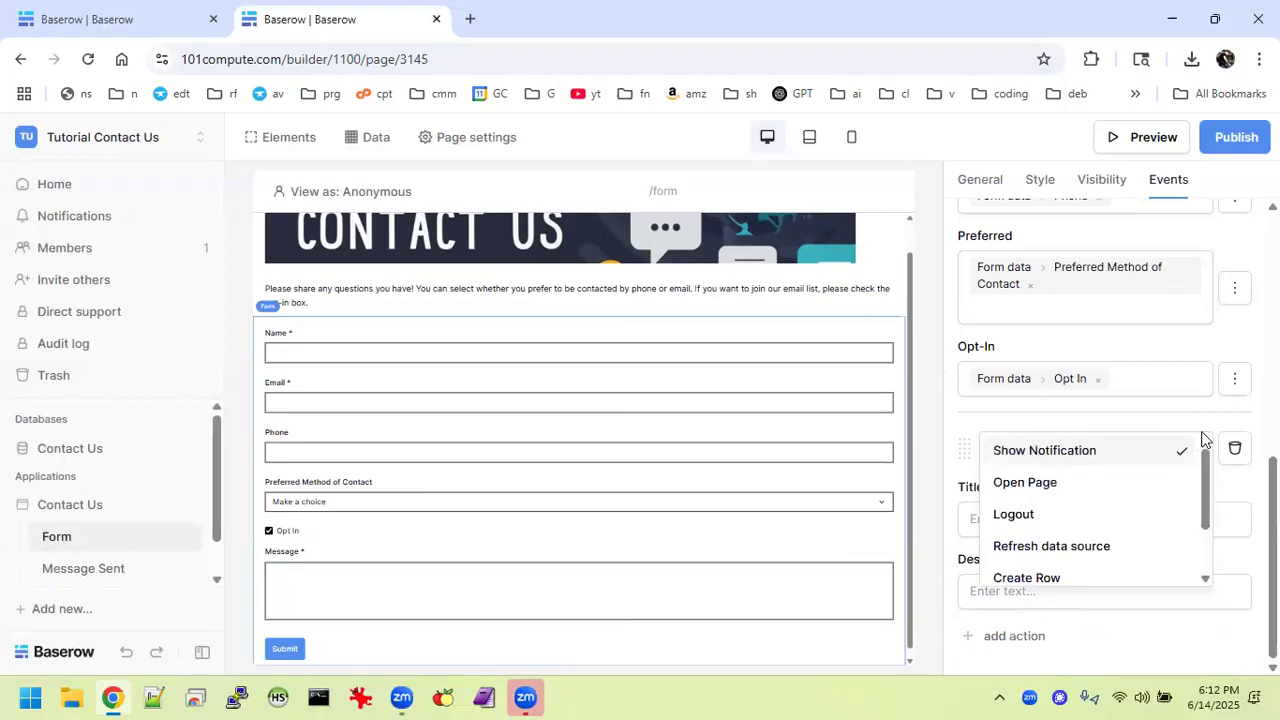
left_click(1054, 494)
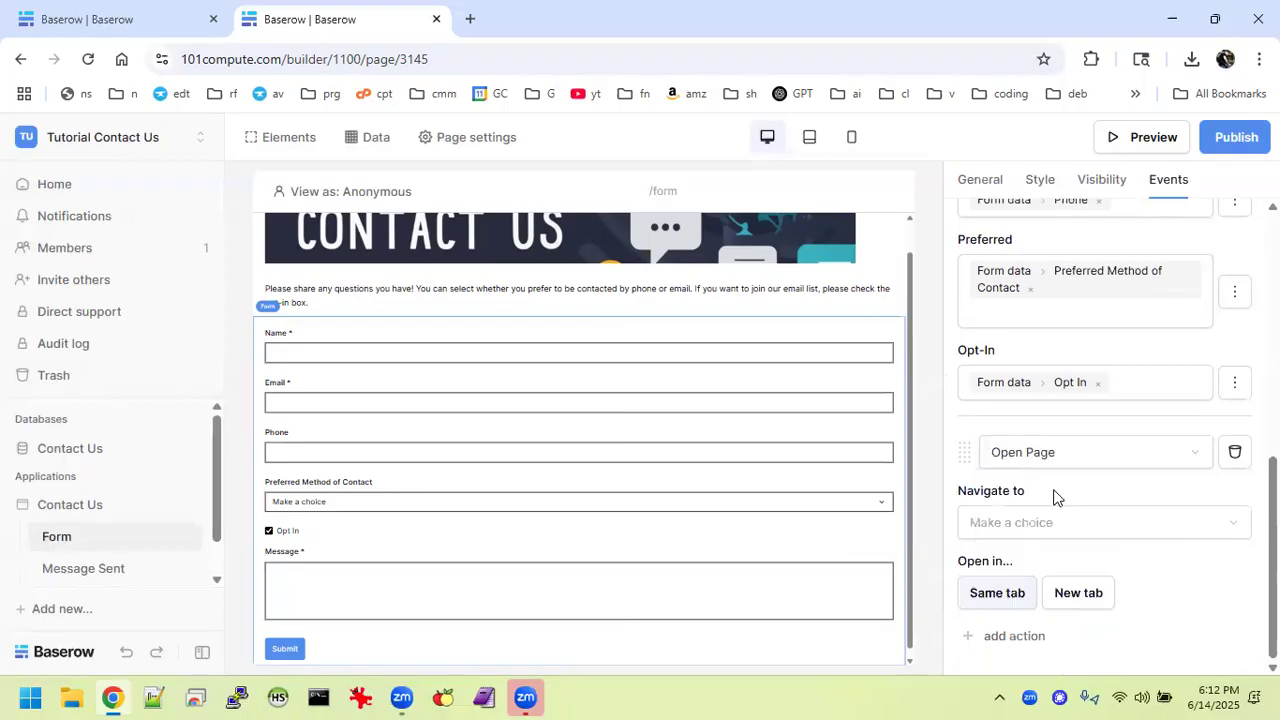
left_click(1015, 536)
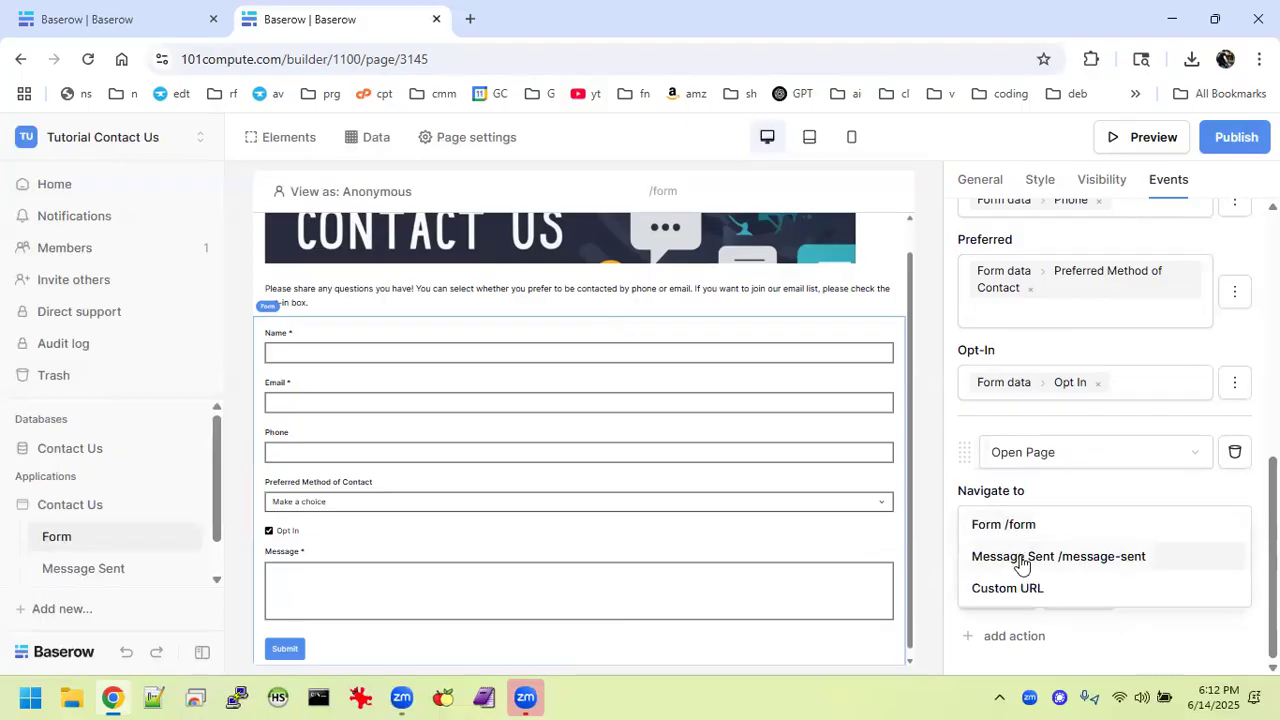
left_click(1021, 558)
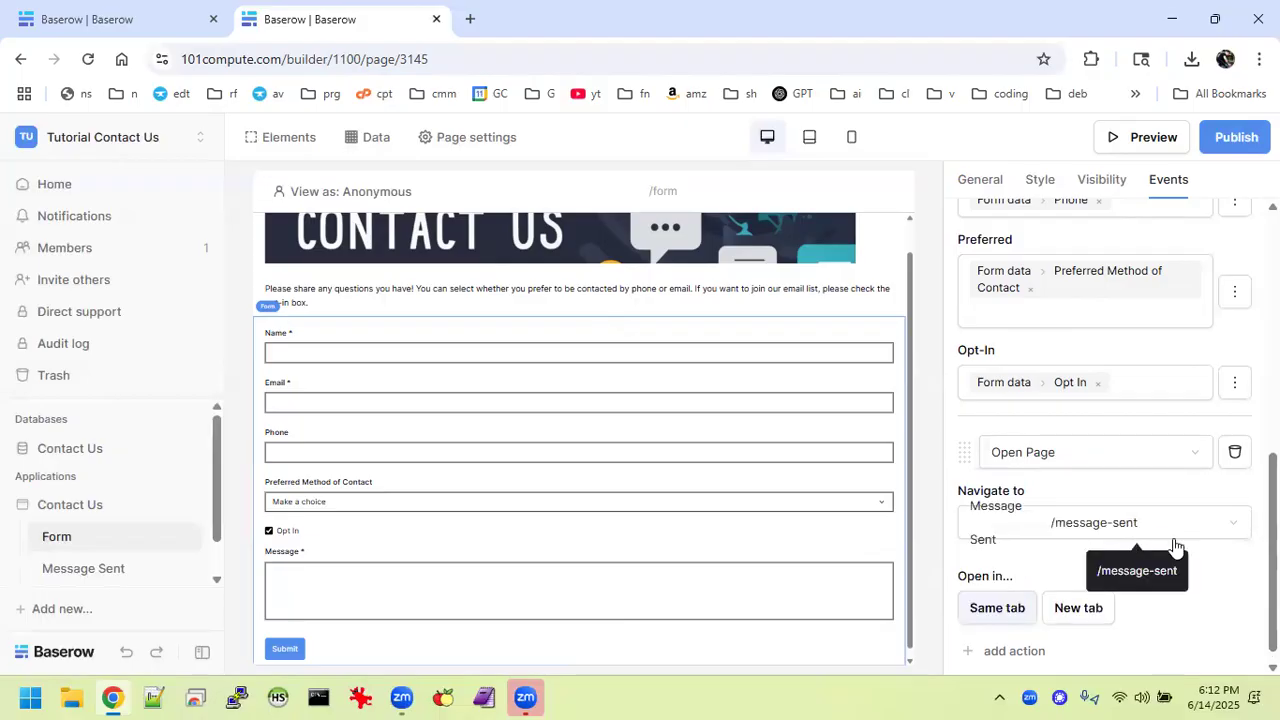
left_click(117, 566)
left_click(112, 10)
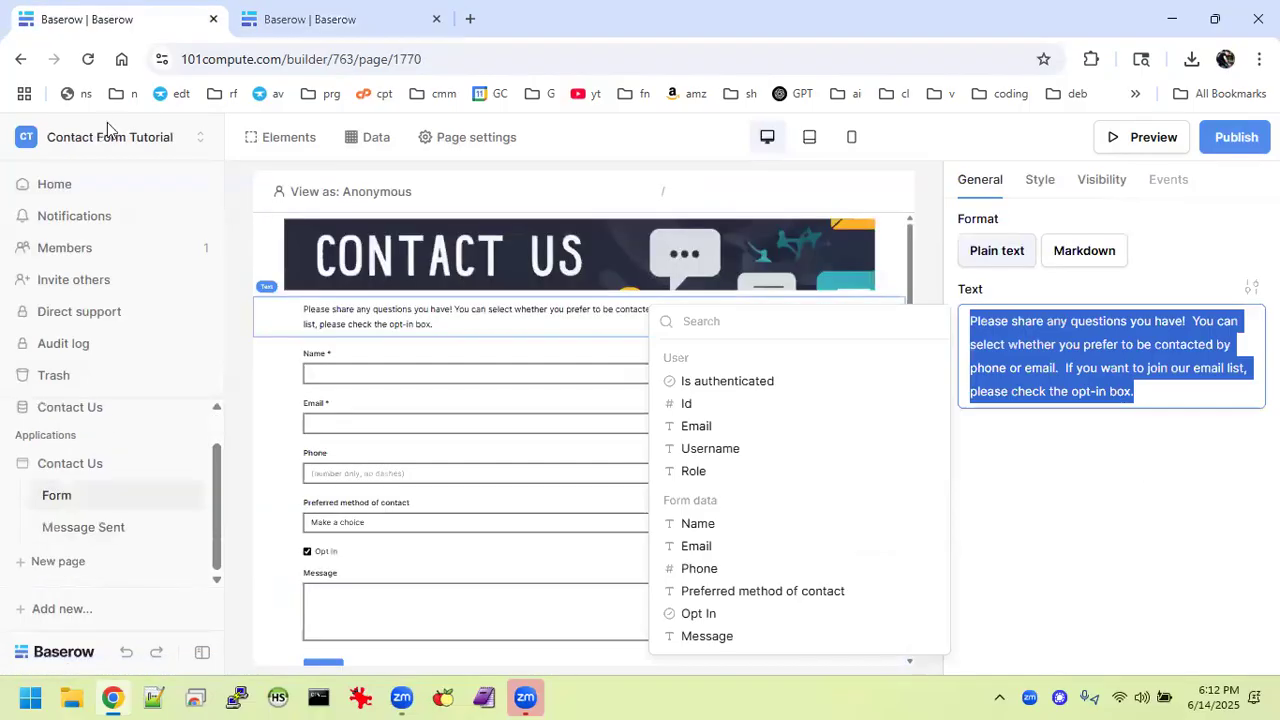
Copy the heading wording from the reference app's Message Sent page.
left_click(90, 542)
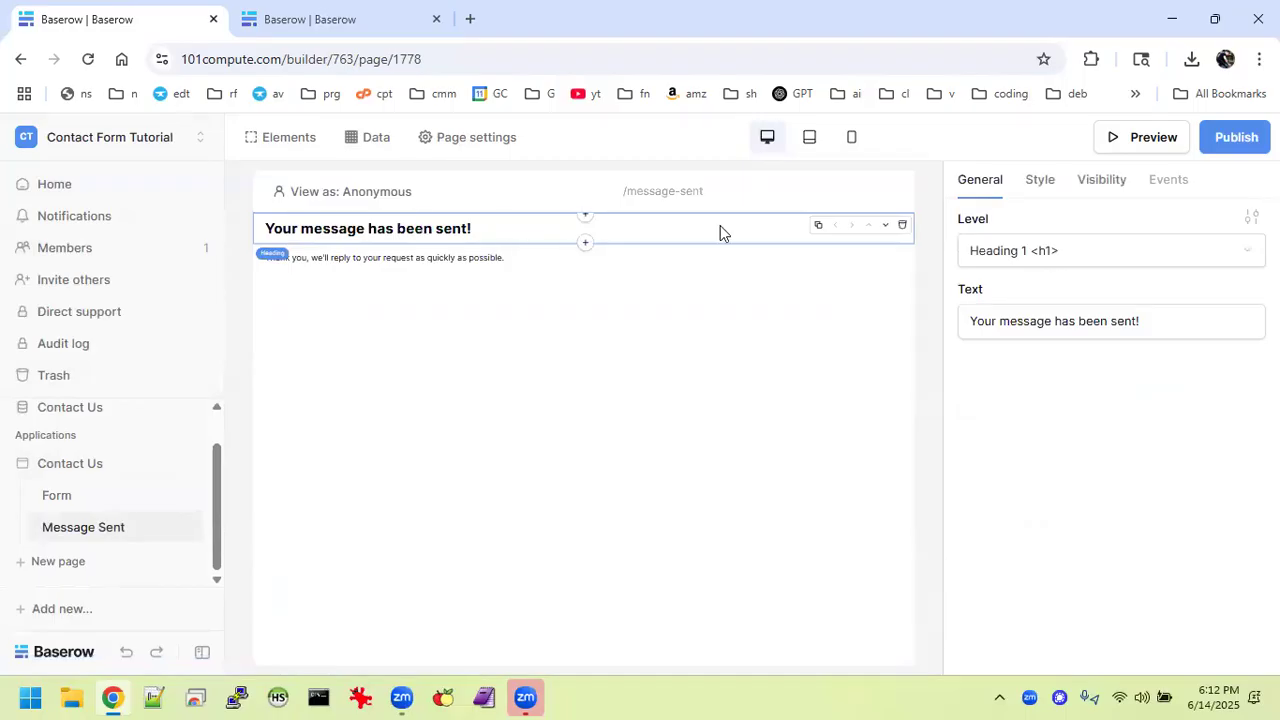
left_click(1139, 314)
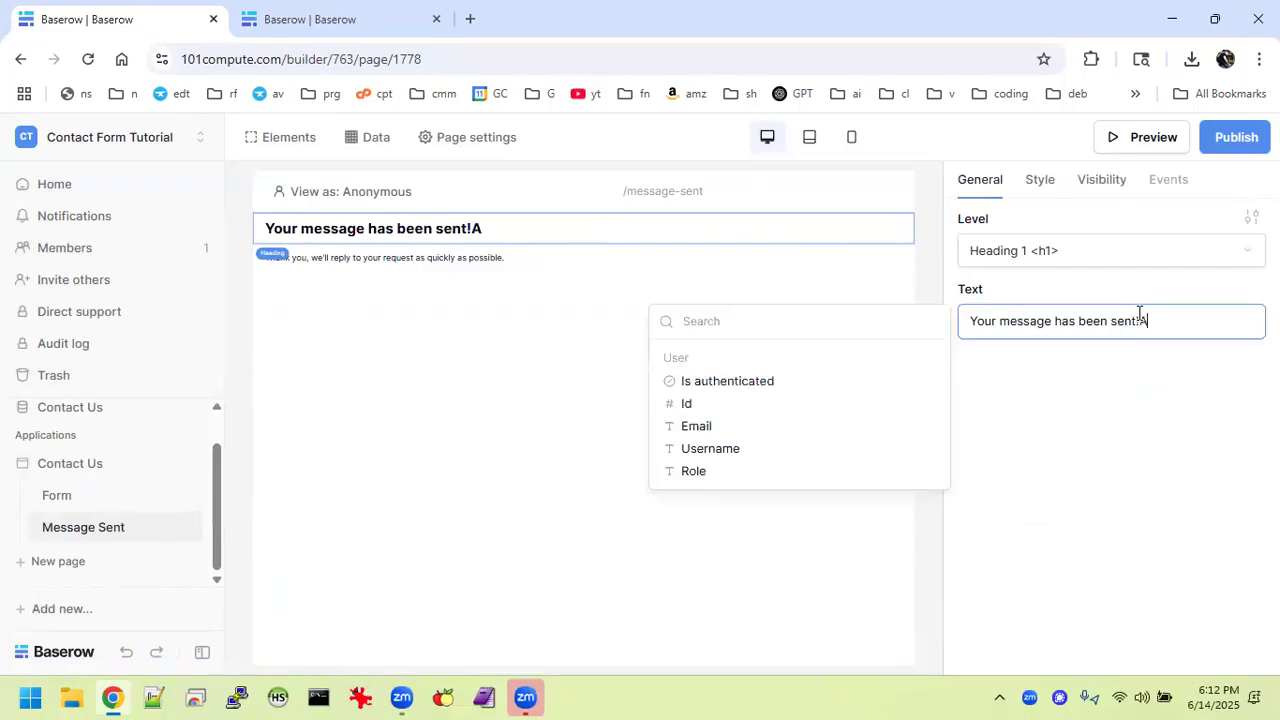
key("BackSpace")
key("ctrl+a")
key("ctrl+c")
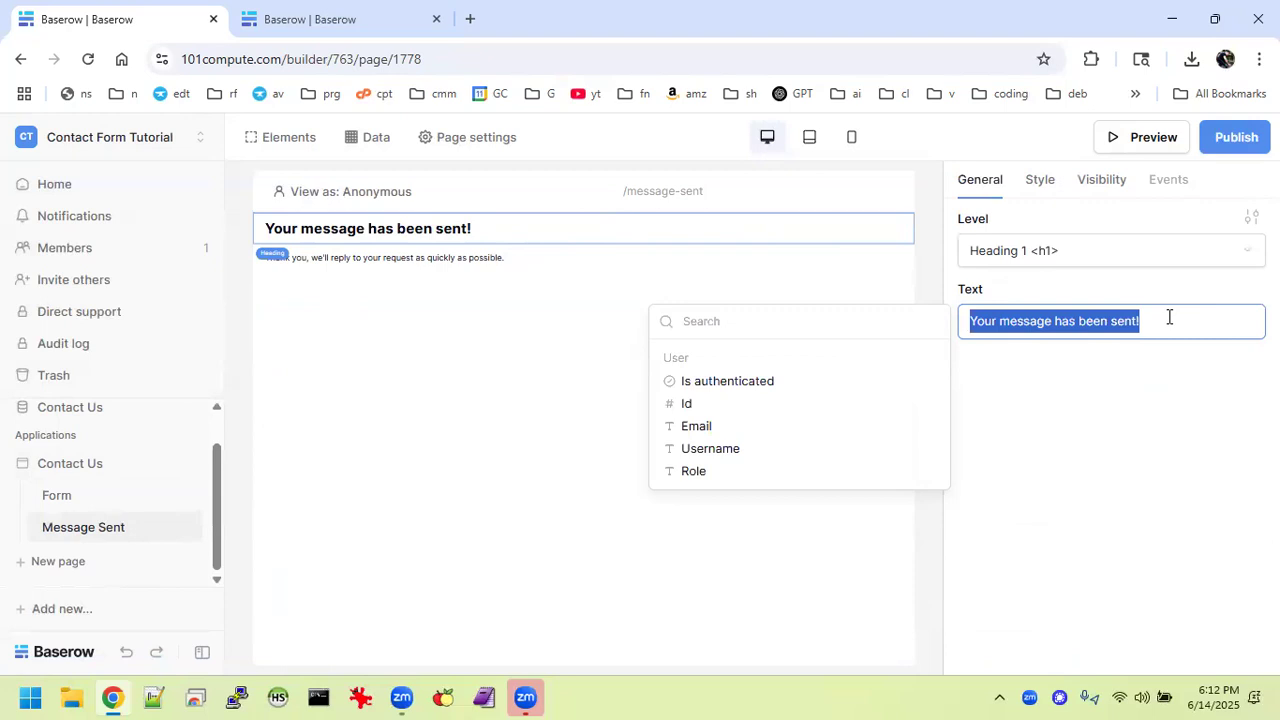
left_click(355, 20)
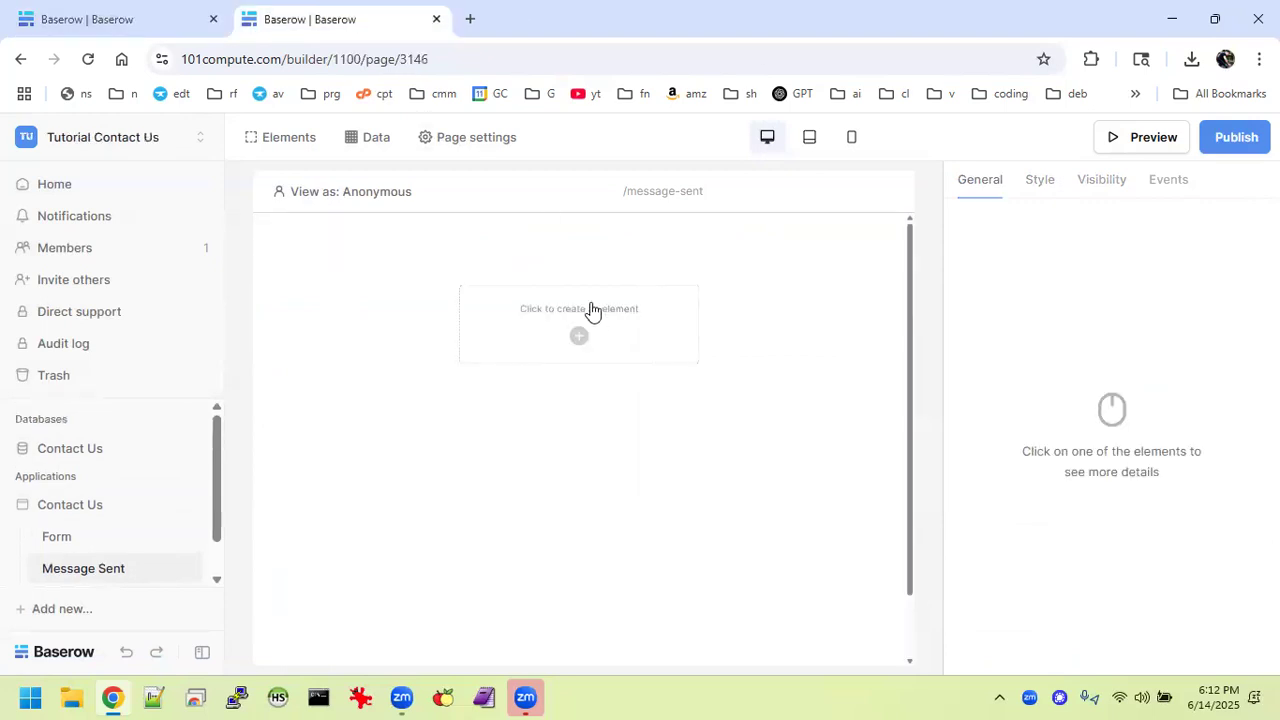
Add a heading with the copied wording and a text block below it on Message Sent.
left_click(586, 334)
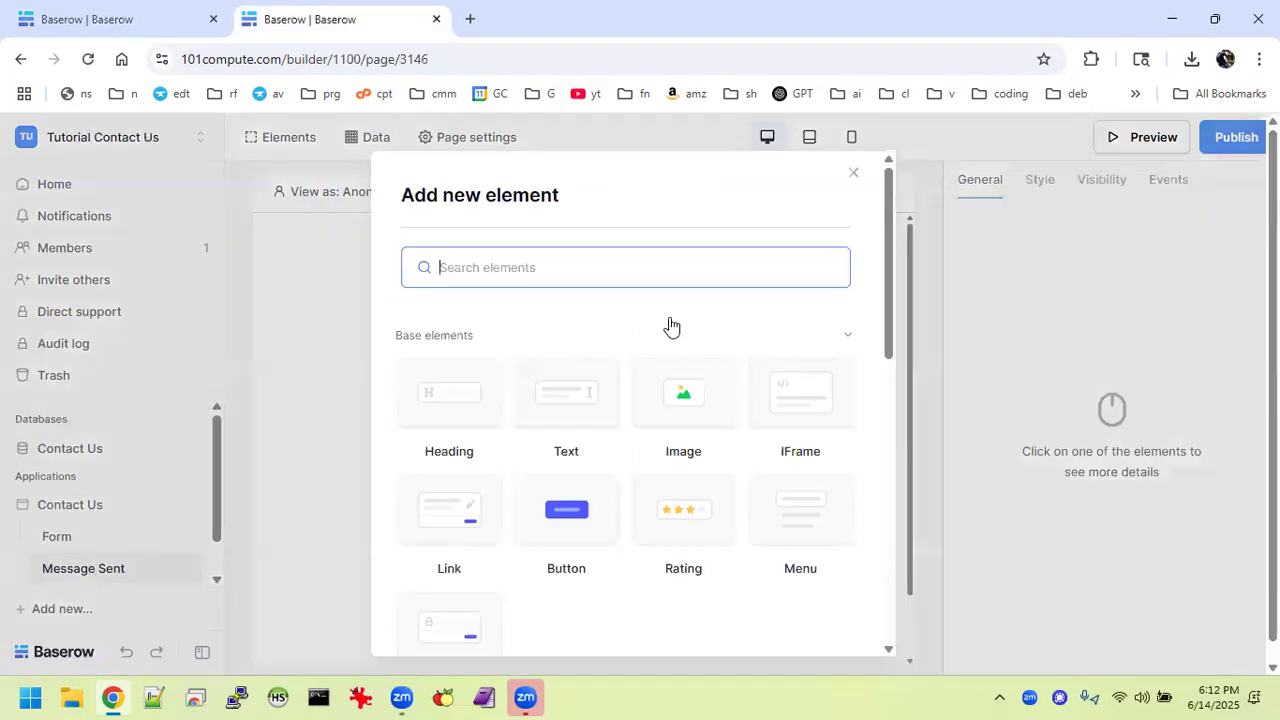
scroll(670, 325, "down", 2)
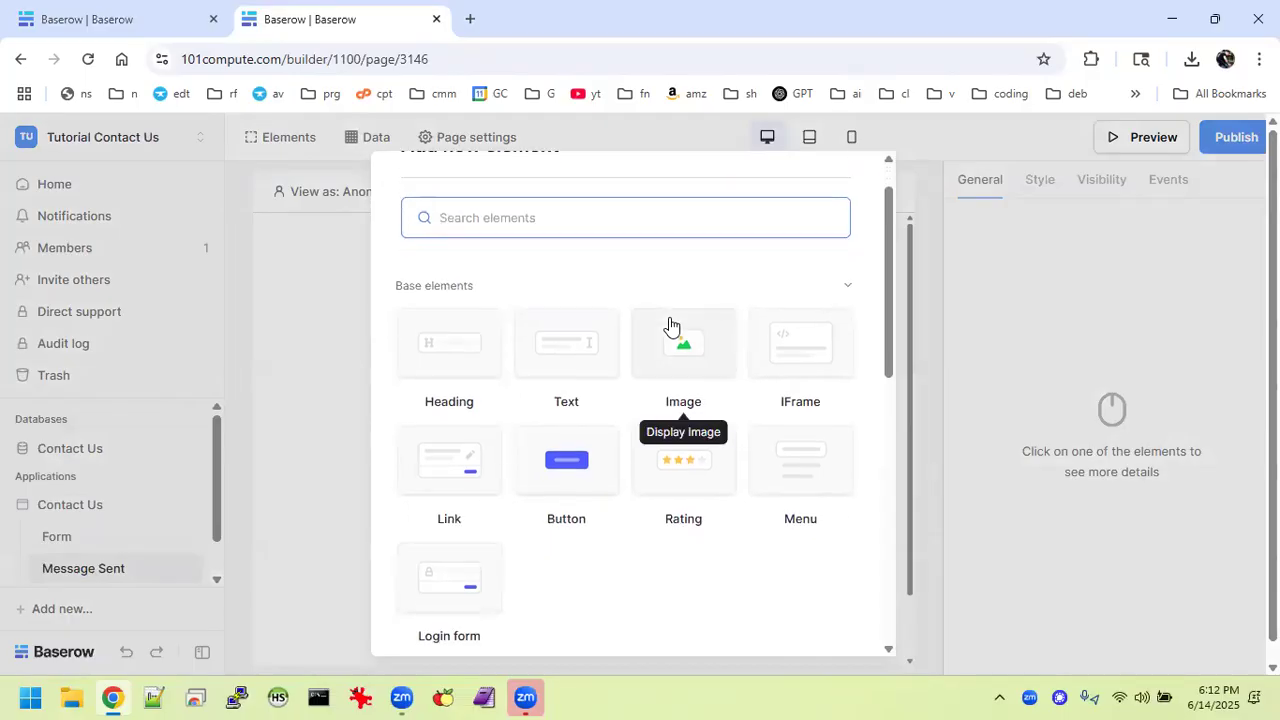
left_click(453, 327)
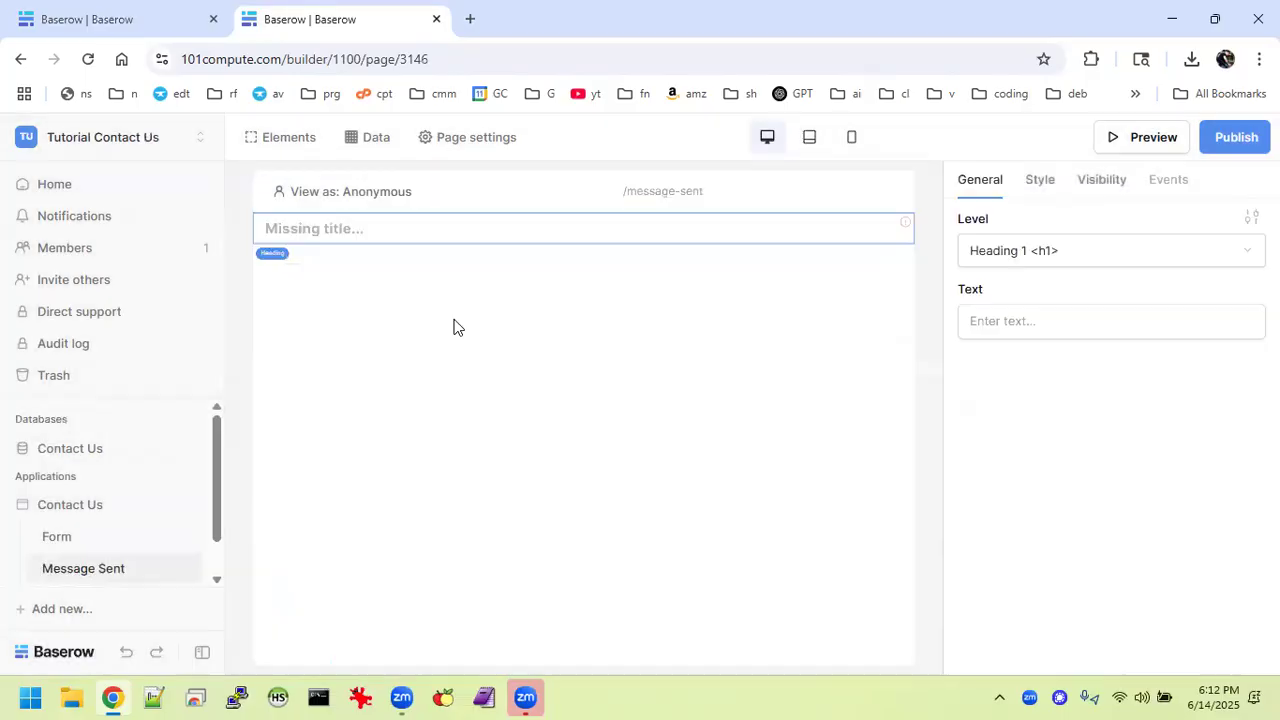
left_click(1045, 320)
key("ctrl+v")
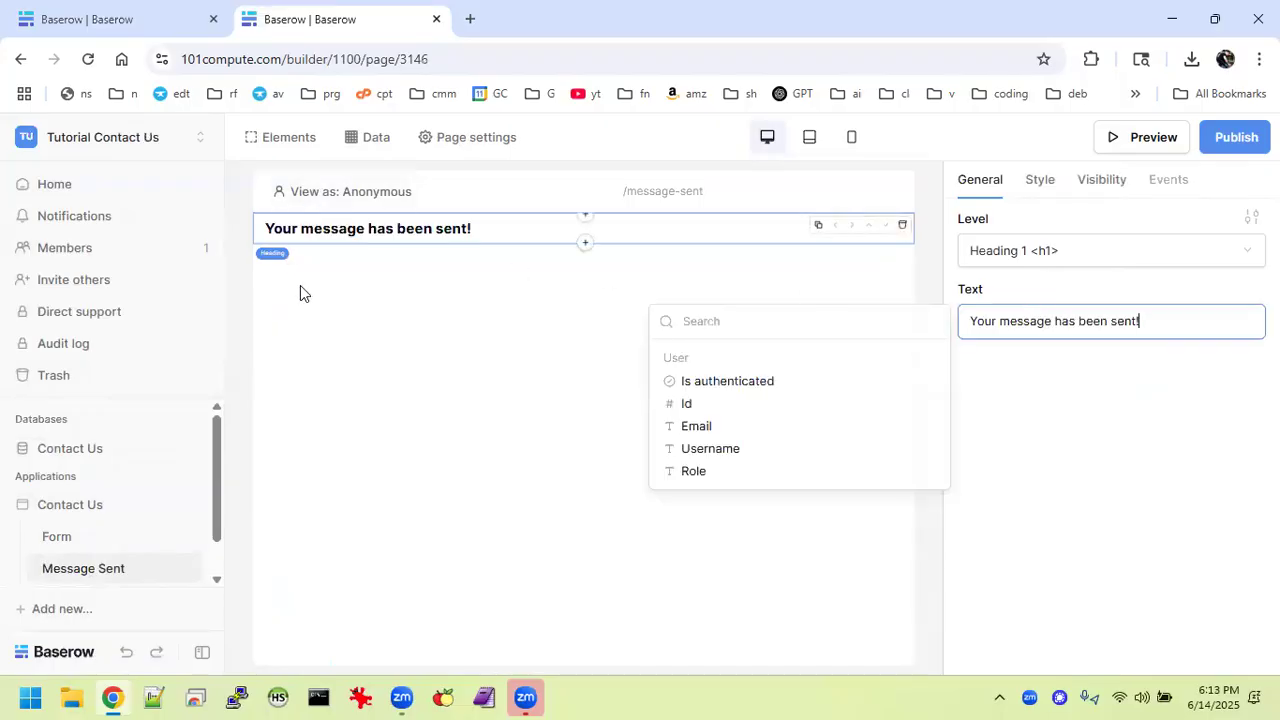
left_click(580, 244)
left_click(583, 243)
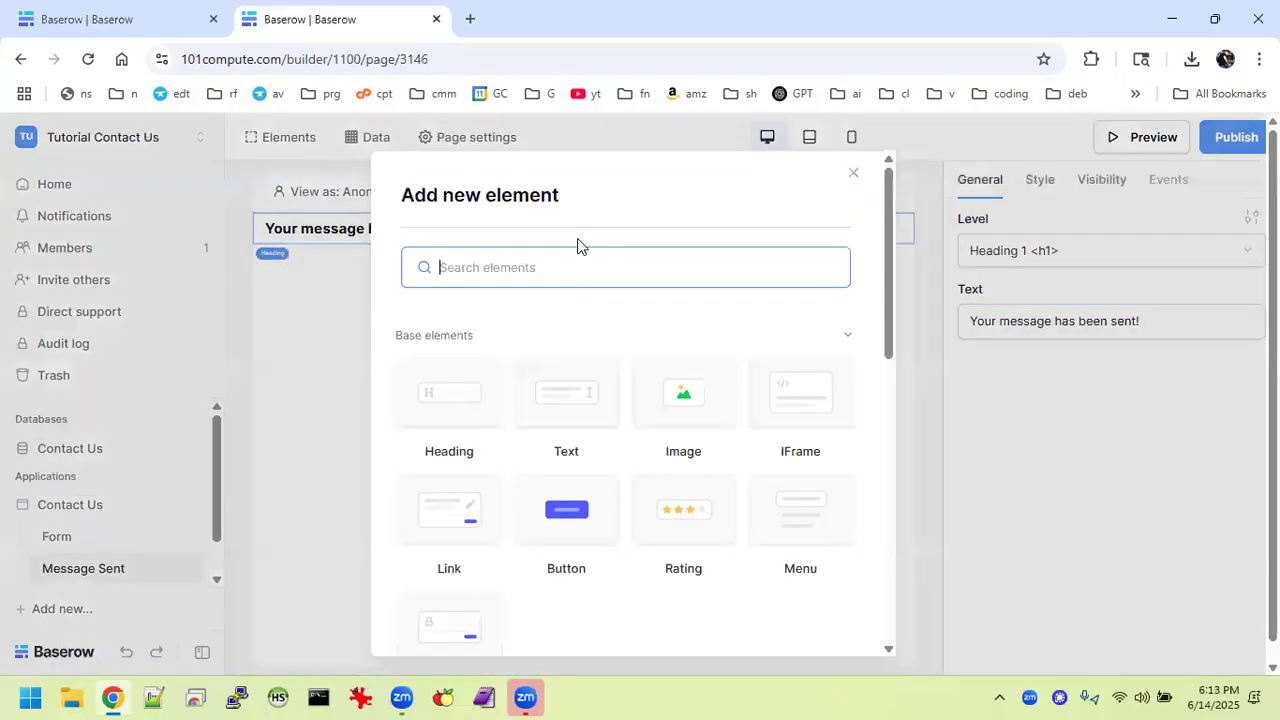
left_click(571, 438)
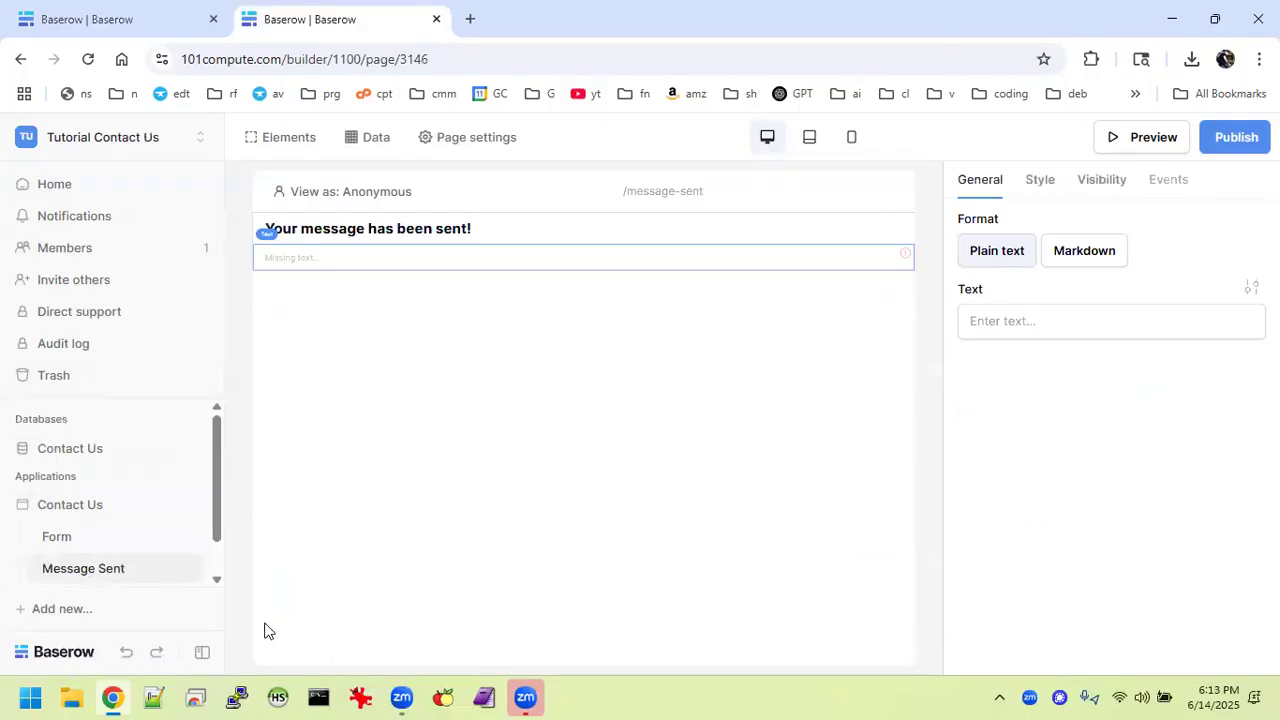
Copy the example's thank-you sentence into the new text block and preview the page.
left_click(128, 10)
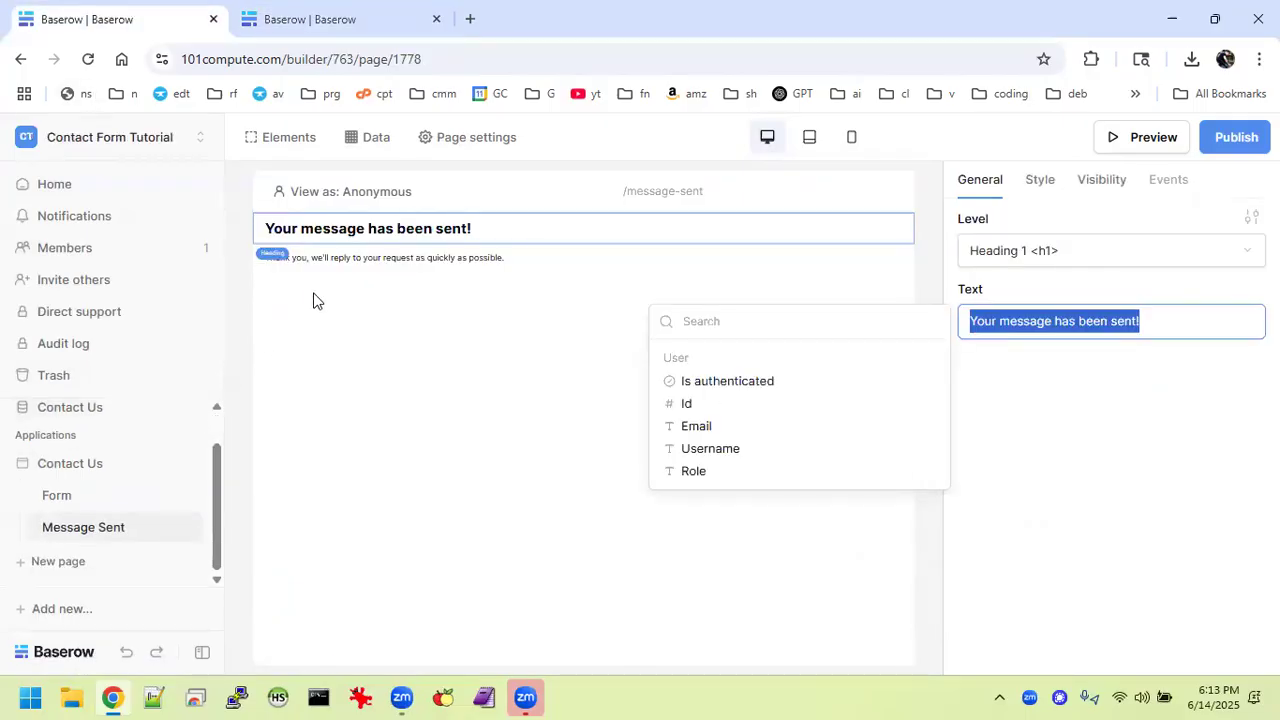
left_click(368, 256)
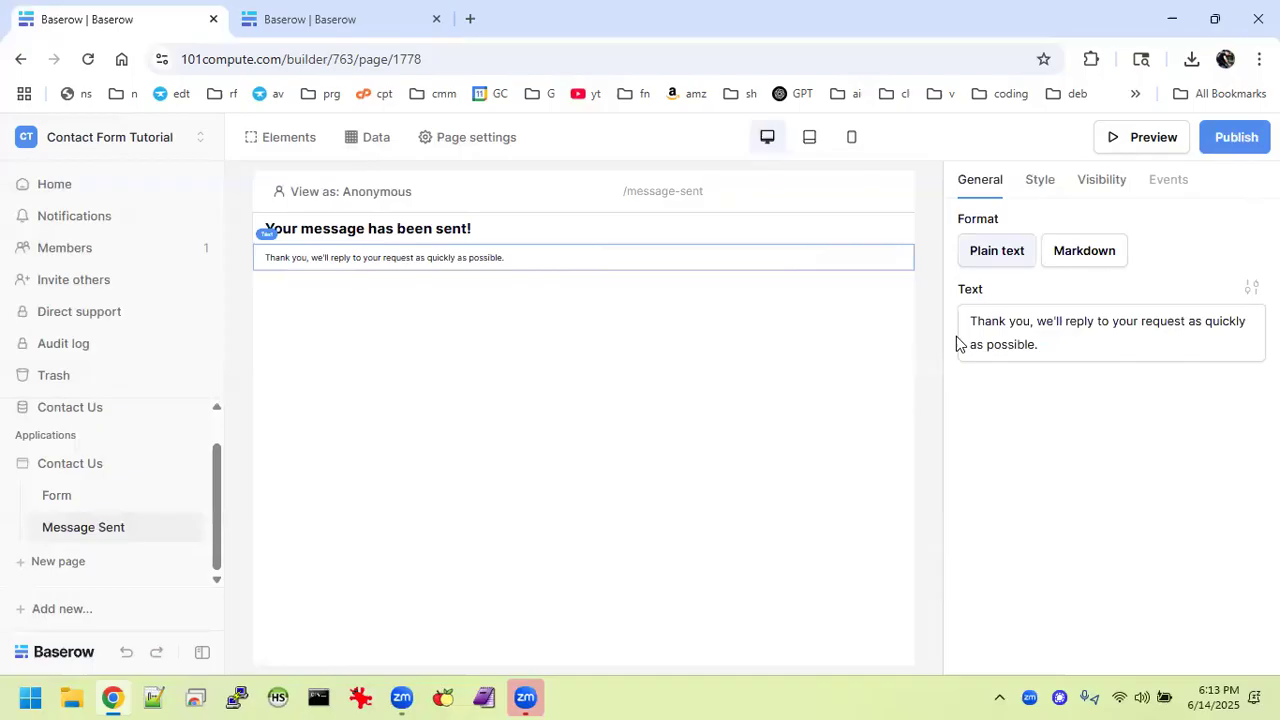
left_click(1064, 340)
key("ctrl+a")
key("ctrl+c")
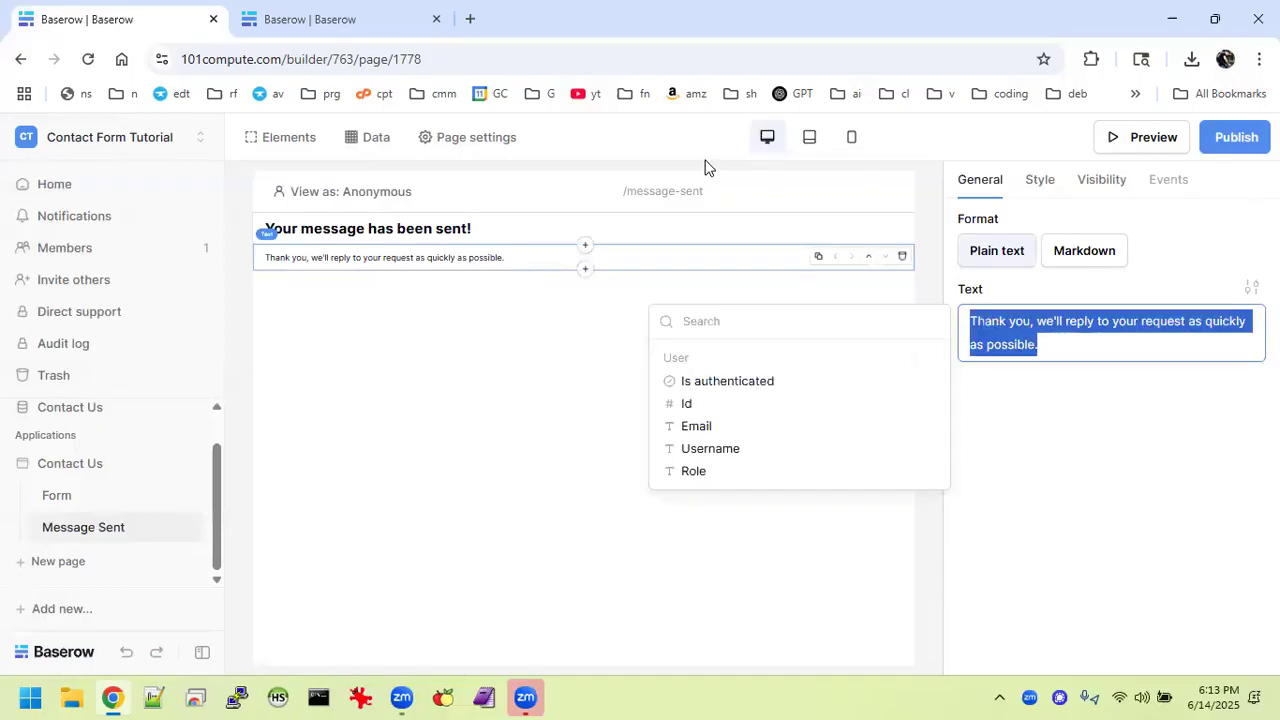
left_click(357, 8)
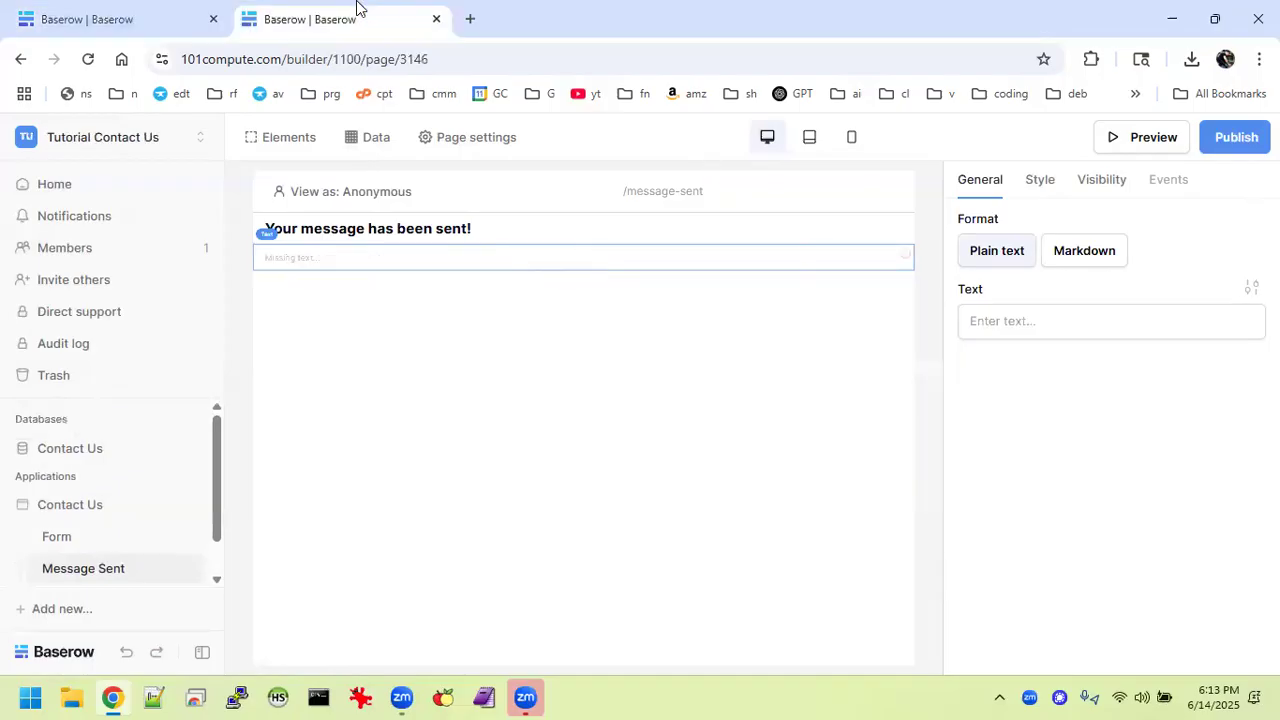
left_click(1036, 309)
key("ctrl+v")
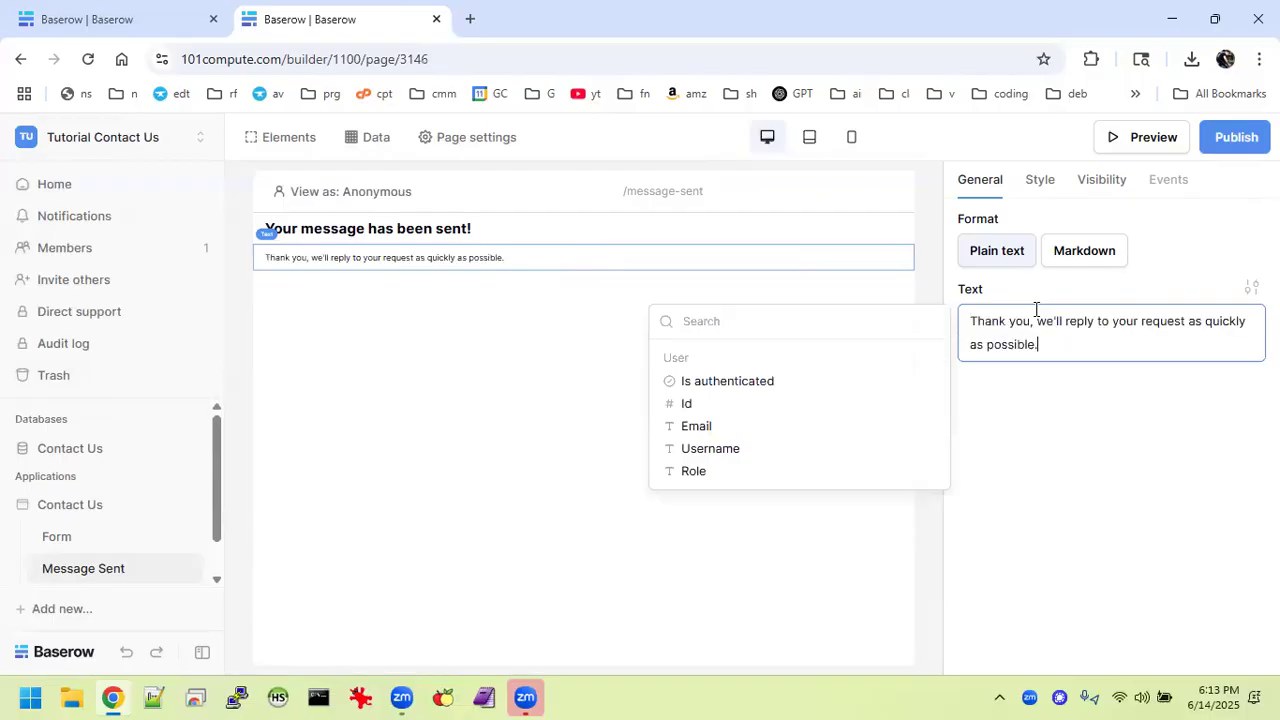
left_click(1128, 568)
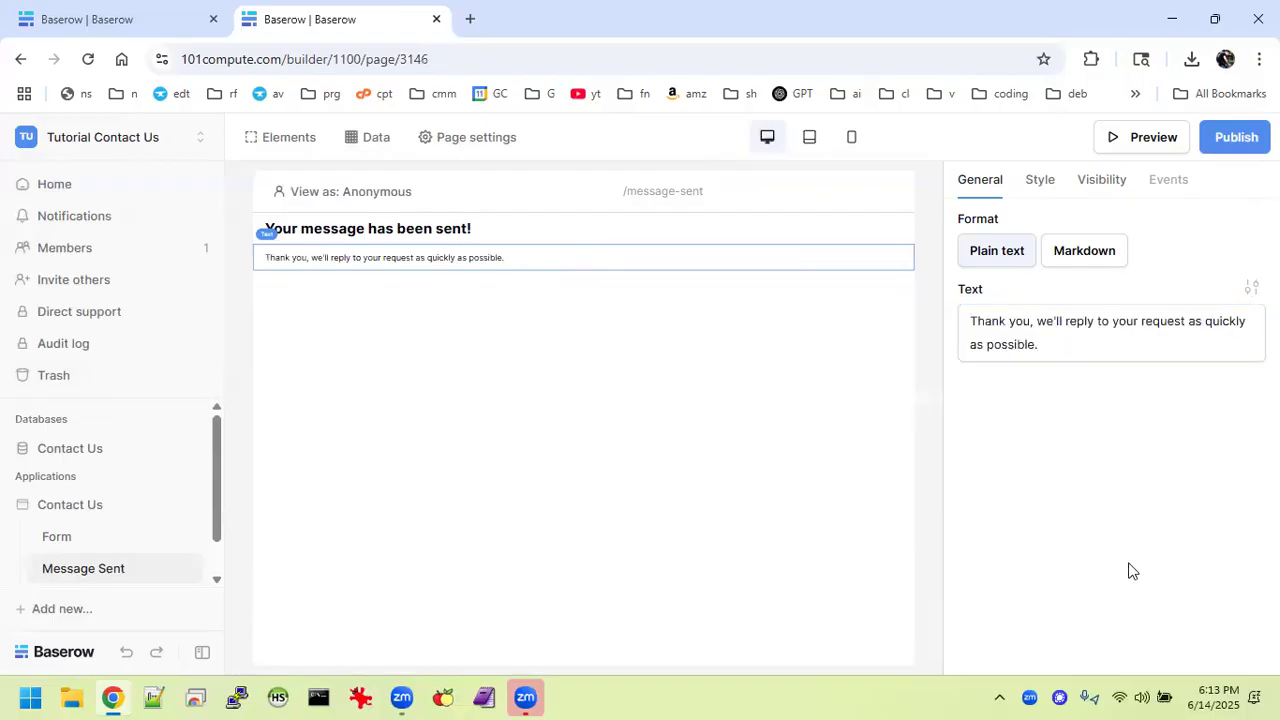
left_click(1148, 135)
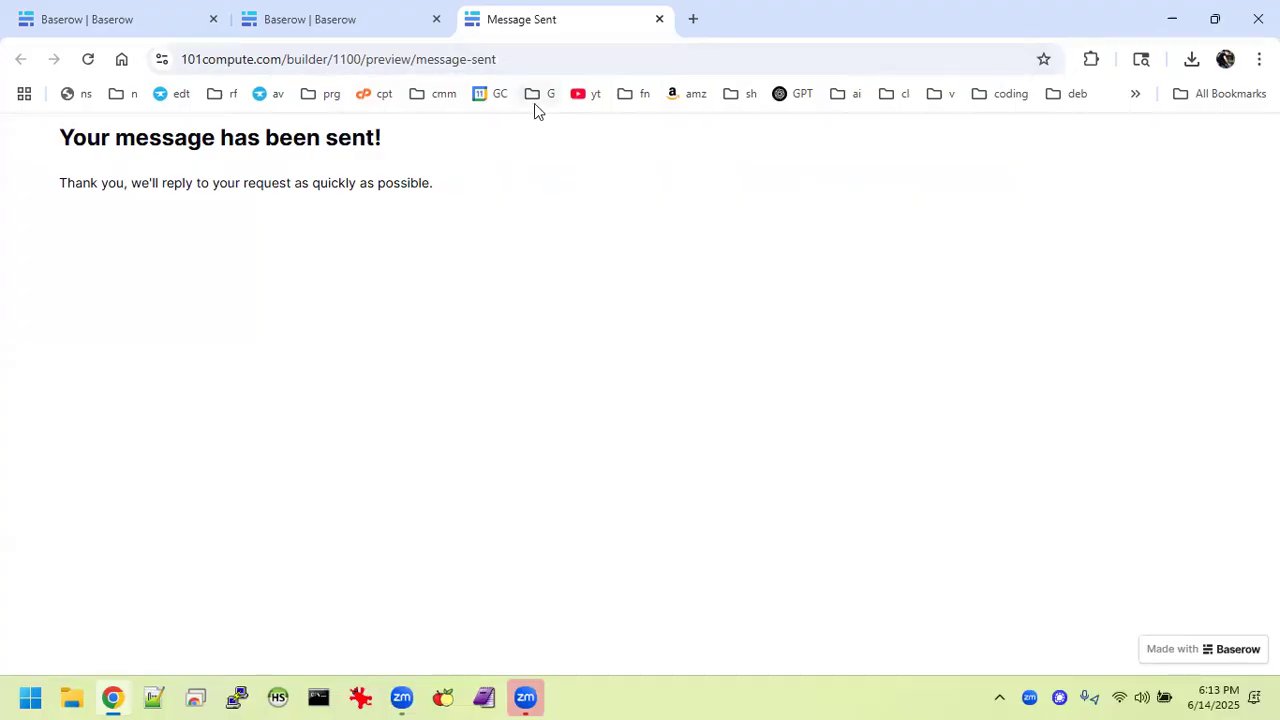
Close the Message Sent preview tab and open the Form page in the builder.
left_click(660, 20)
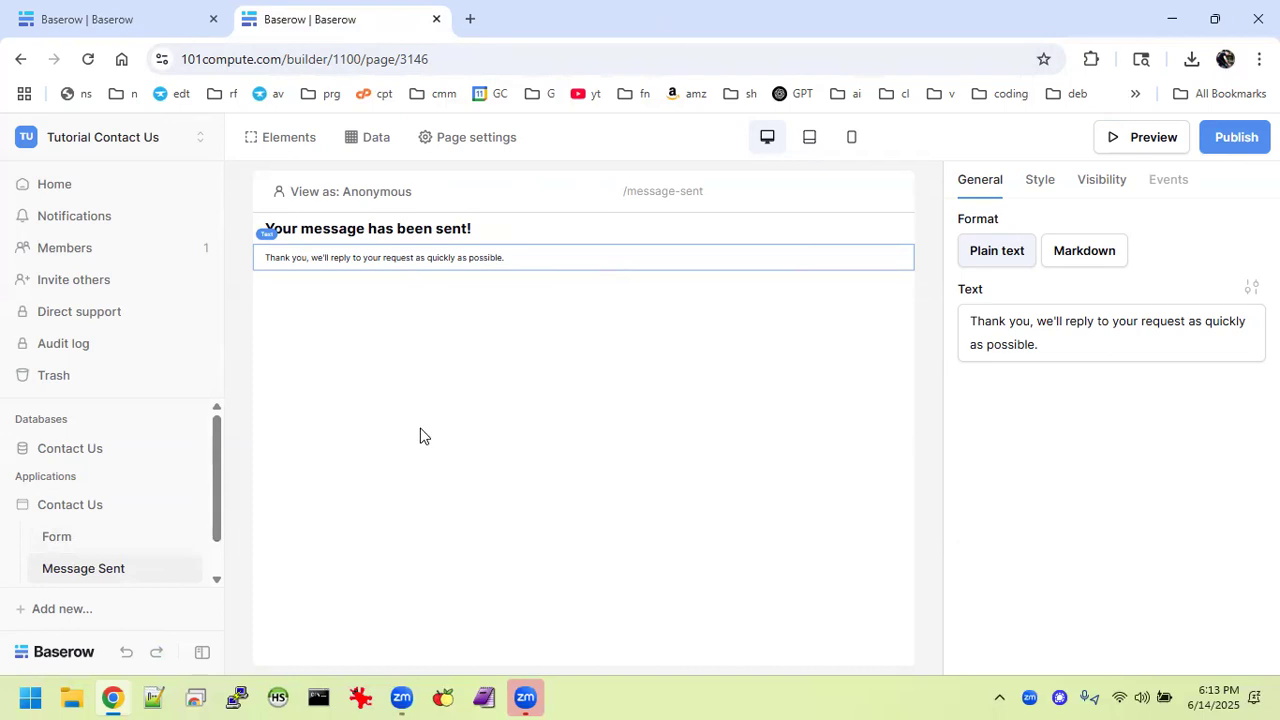
left_click(107, 546)
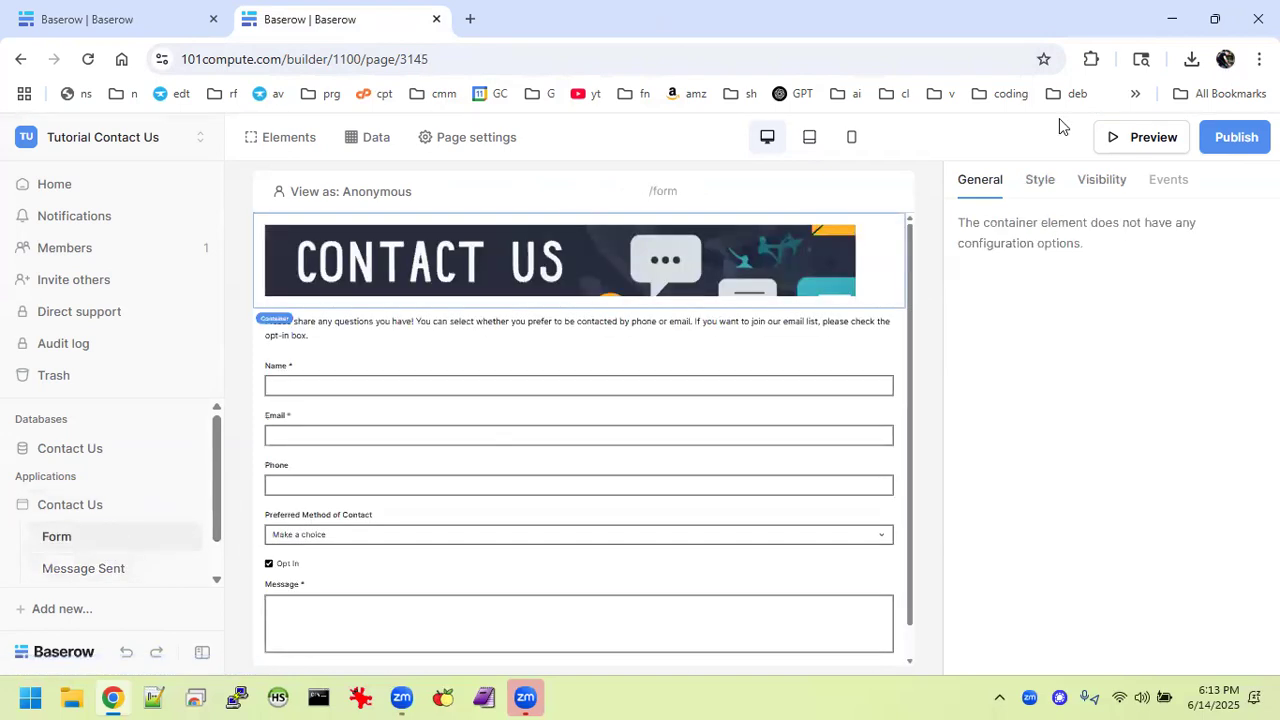
Open the Form page in a preview tab and return to the builder.
left_click(1160, 137)
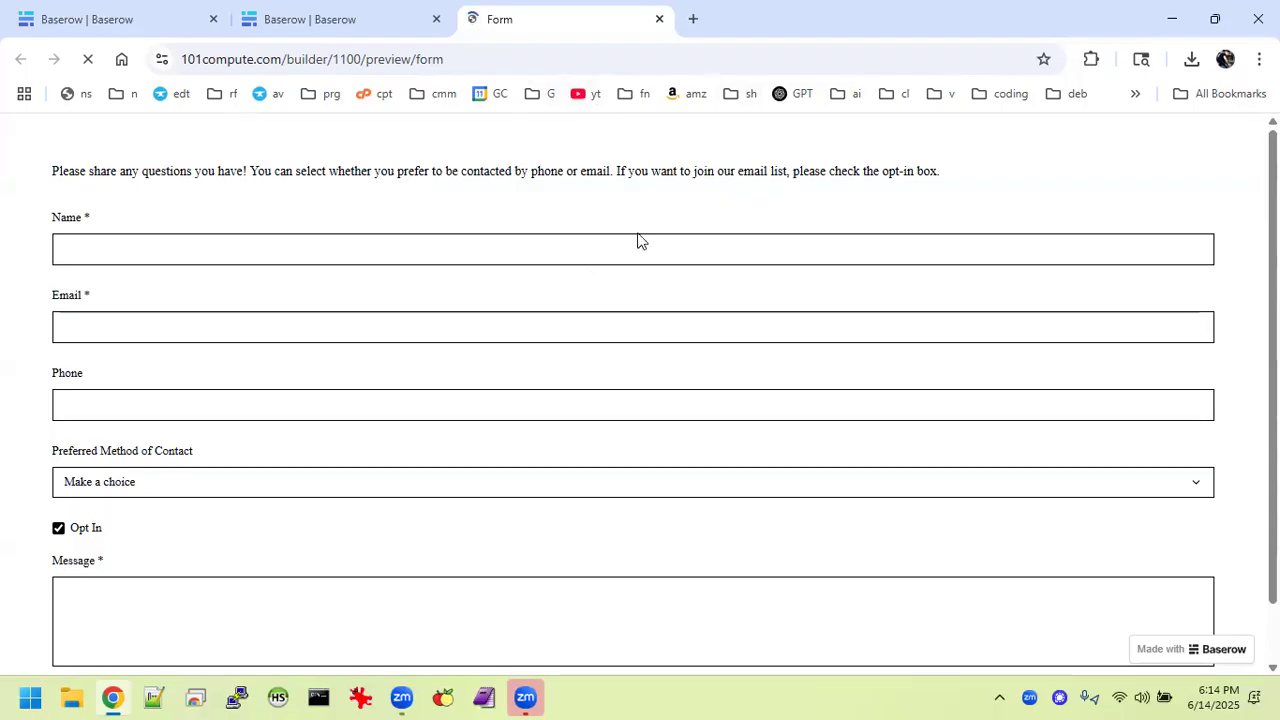
left_click(342, 20)
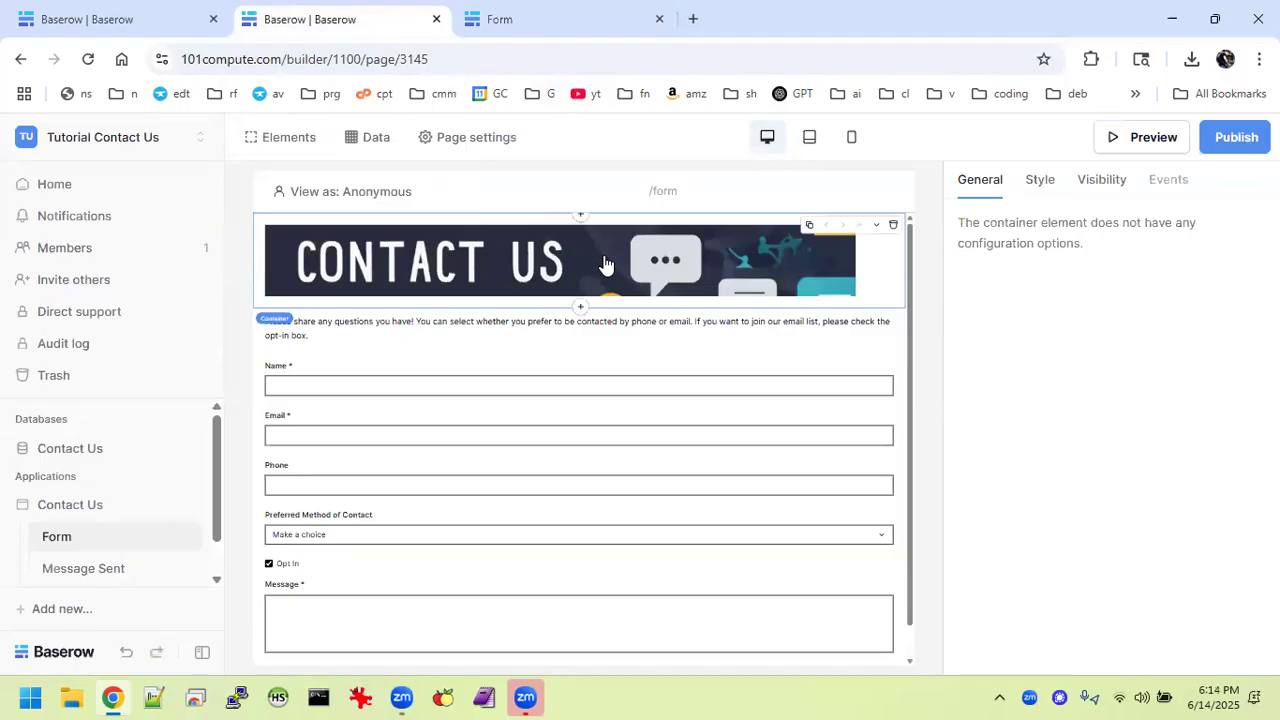
Centre-align the CONTACT US header image through its theme overrides and give it alt text 'Header'.
left_click(1044, 188)
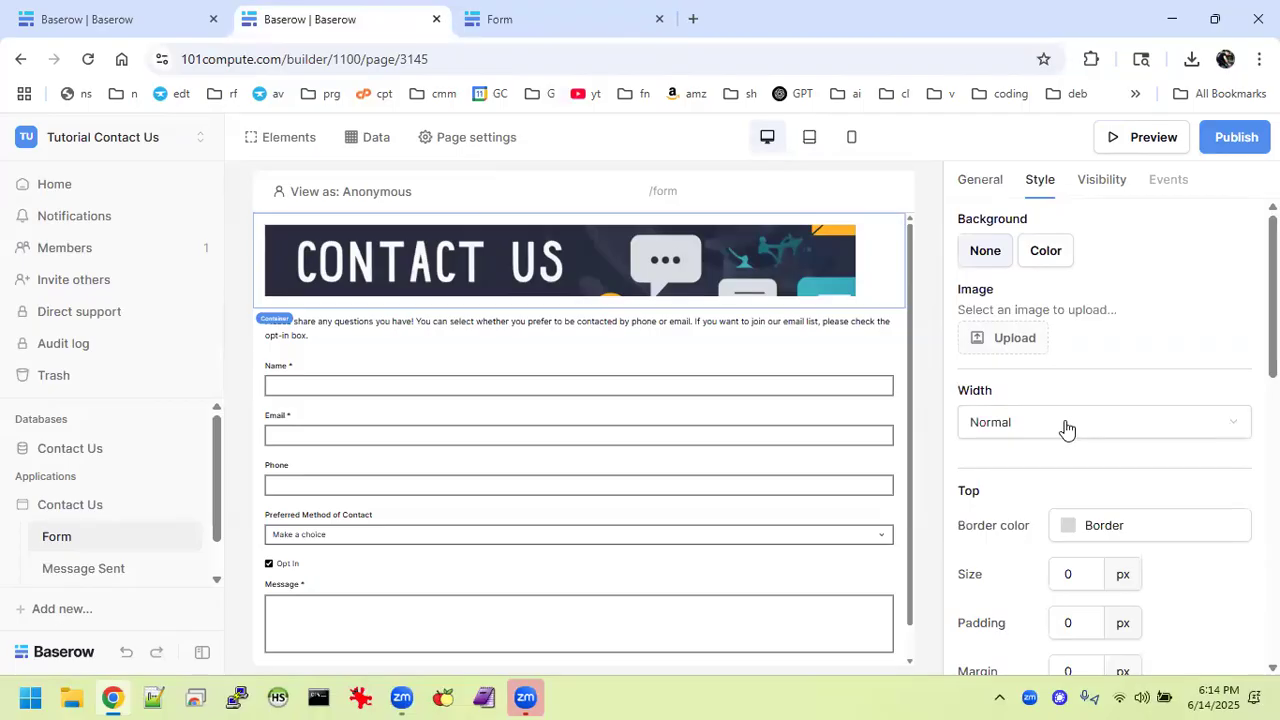
left_click(982, 192)
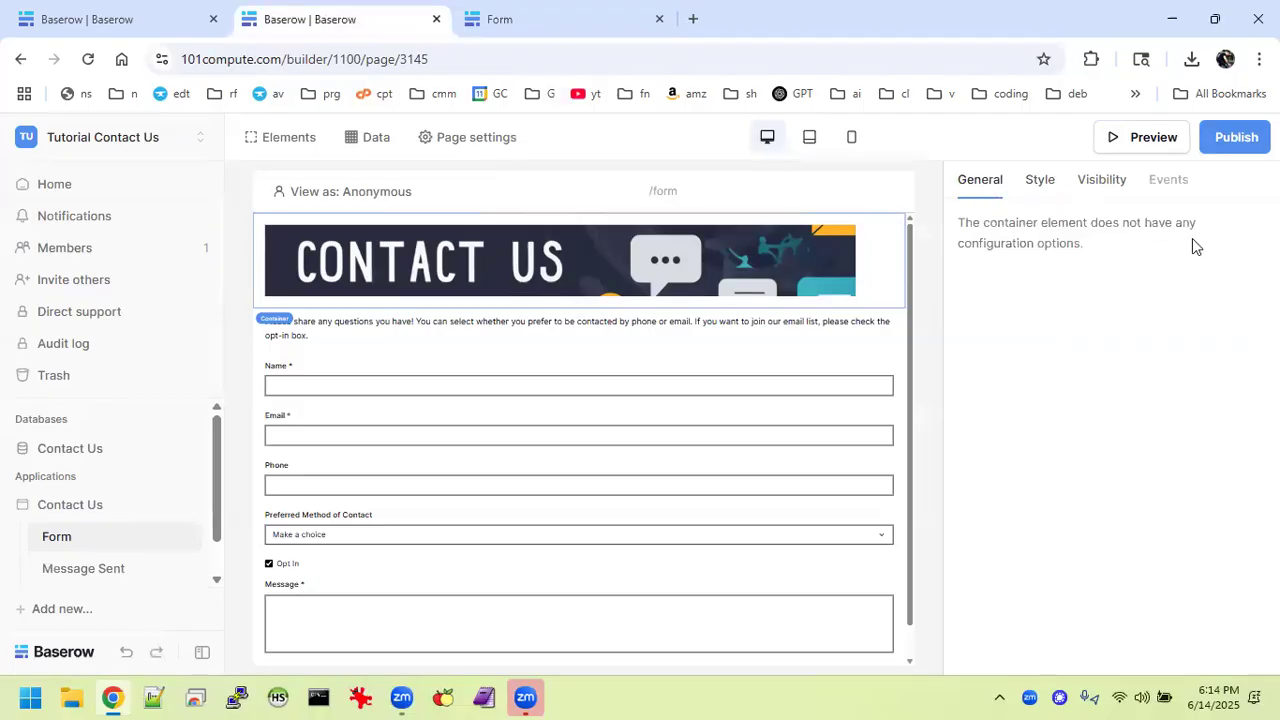
left_click(867, 275)
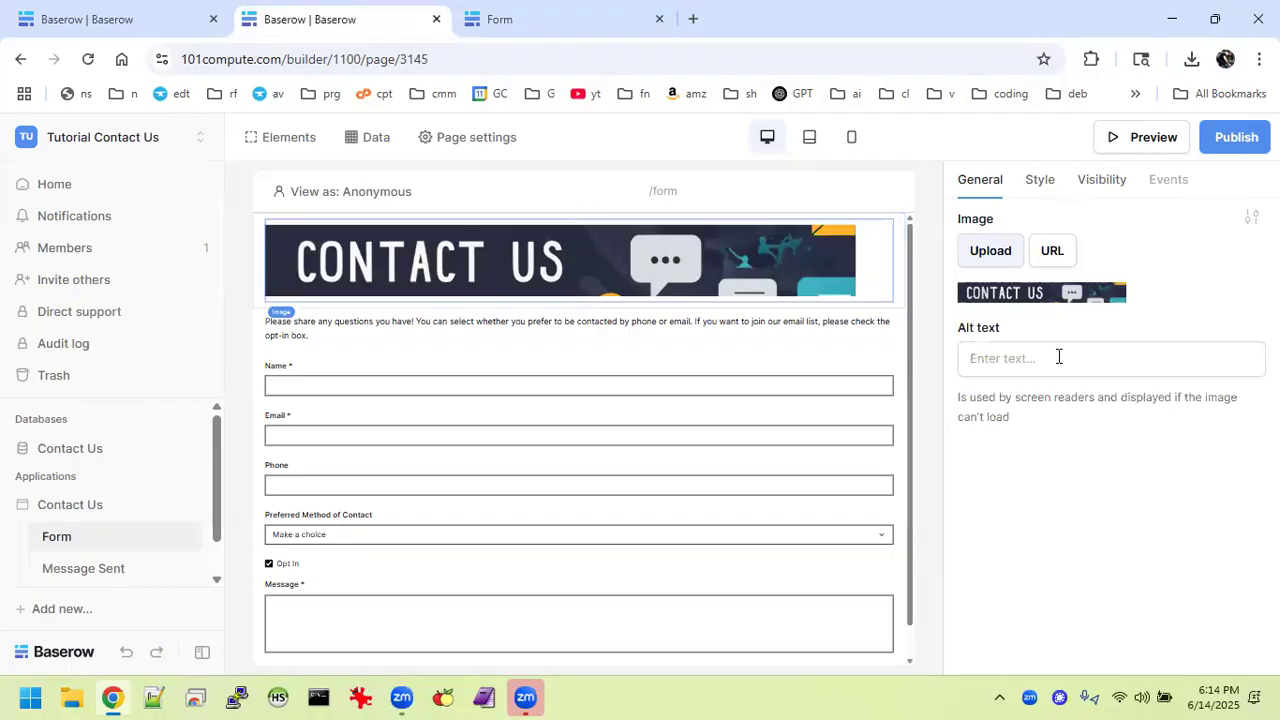
left_click(1037, 186)
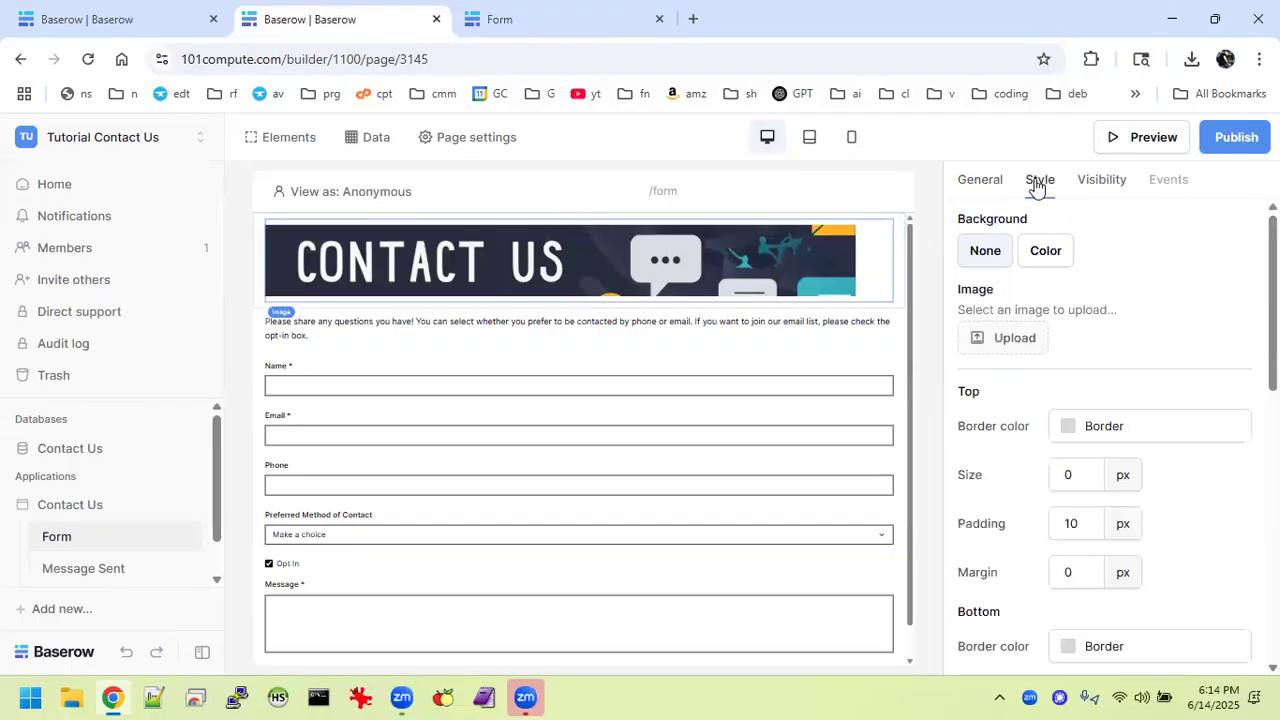
left_click(986, 183)
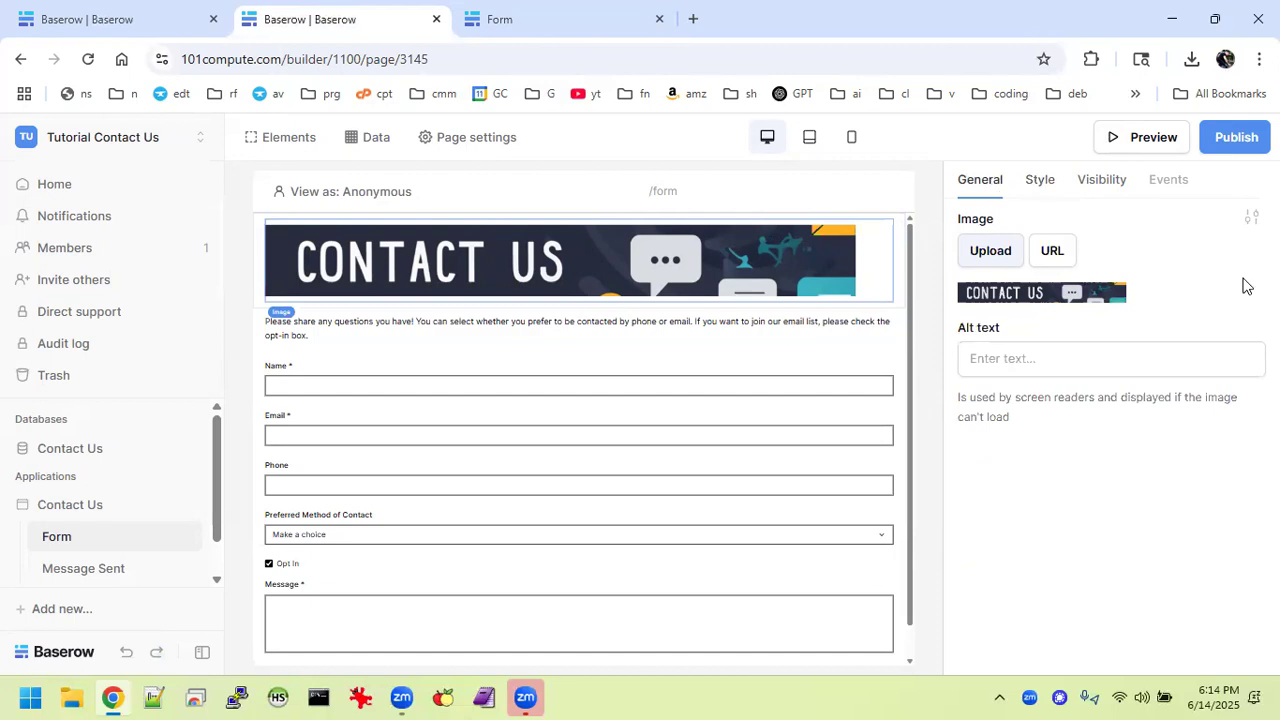
left_click(1250, 217)
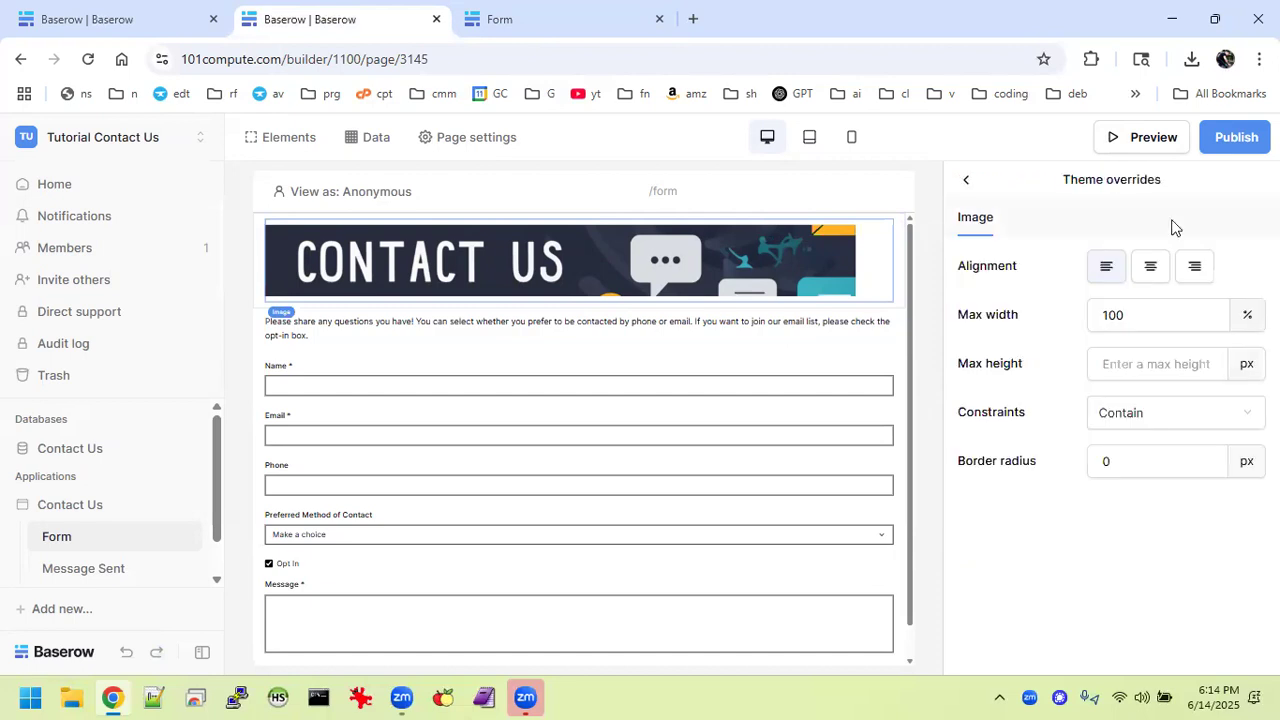
left_click(1147, 272)
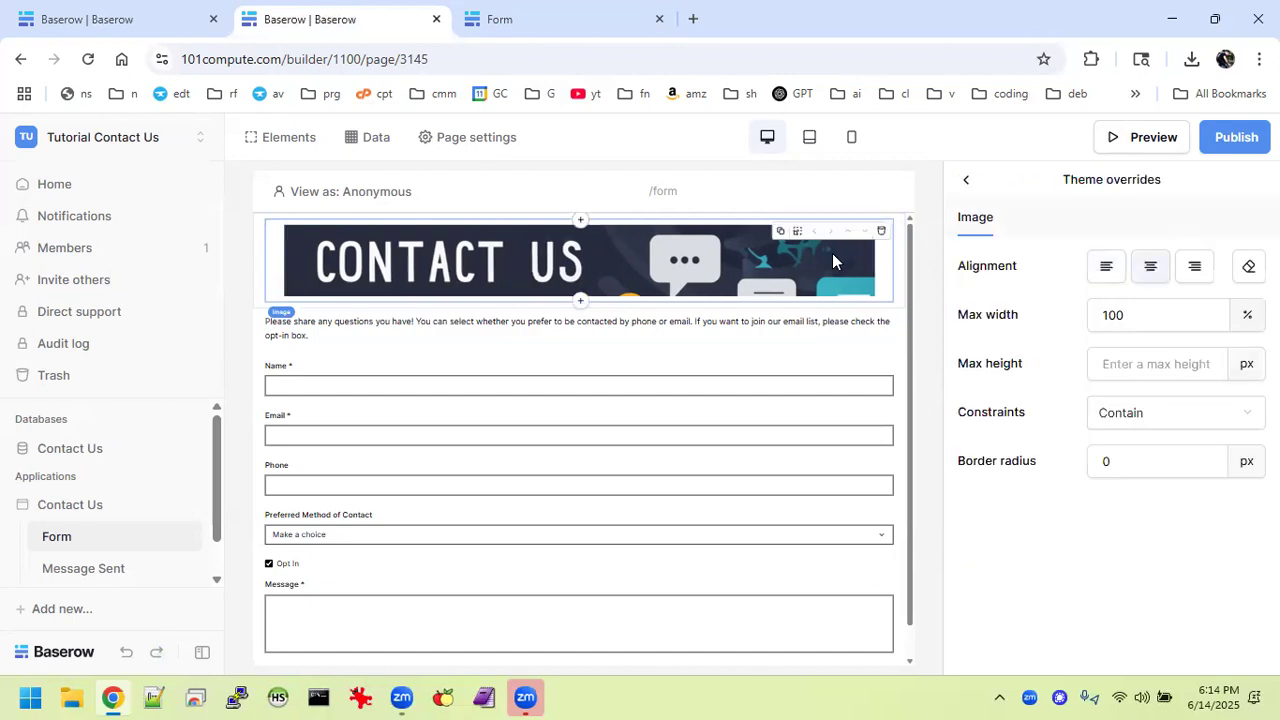
left_click(787, 188)
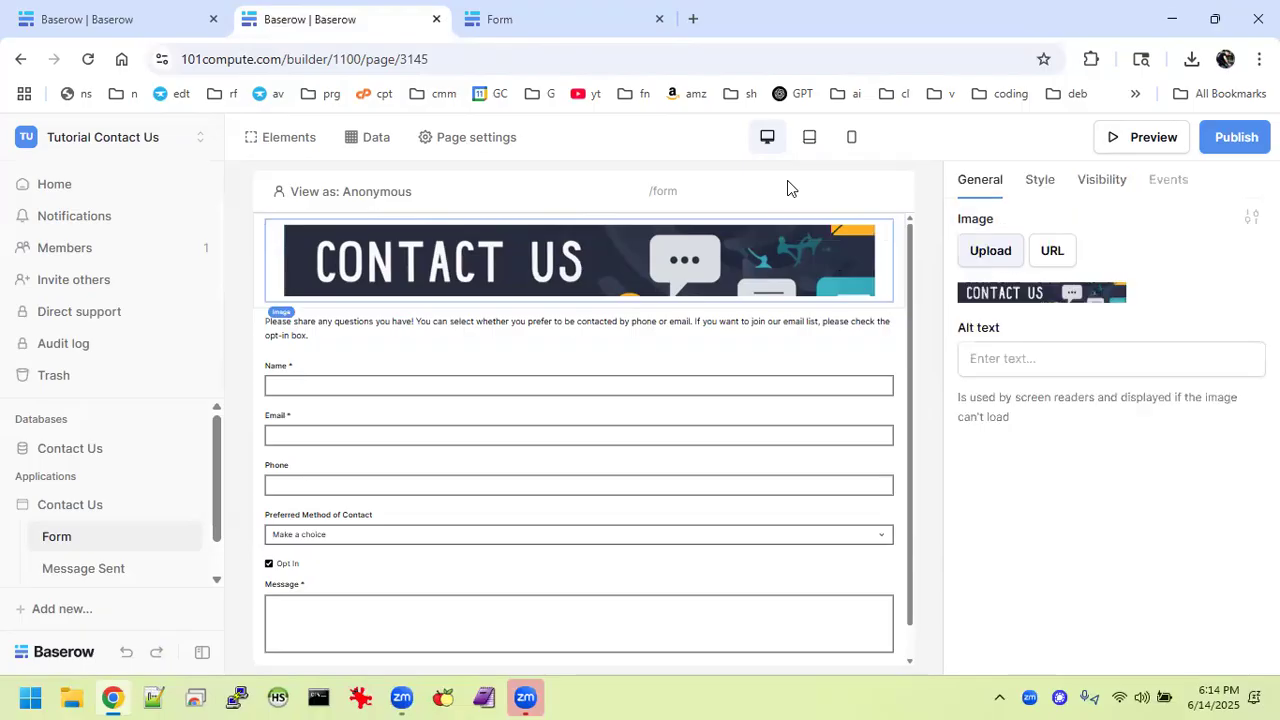
left_click(1012, 357)
type("Header")
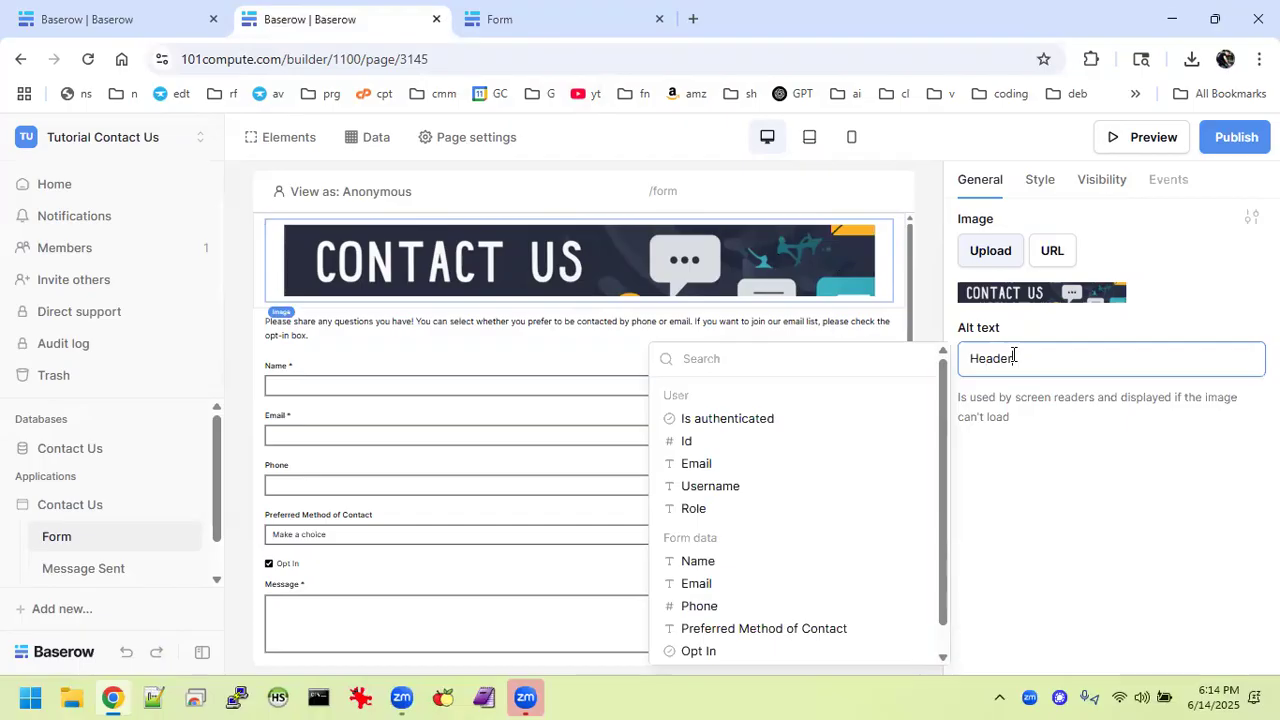
left_click(520, 16)
left_click(88, 57)
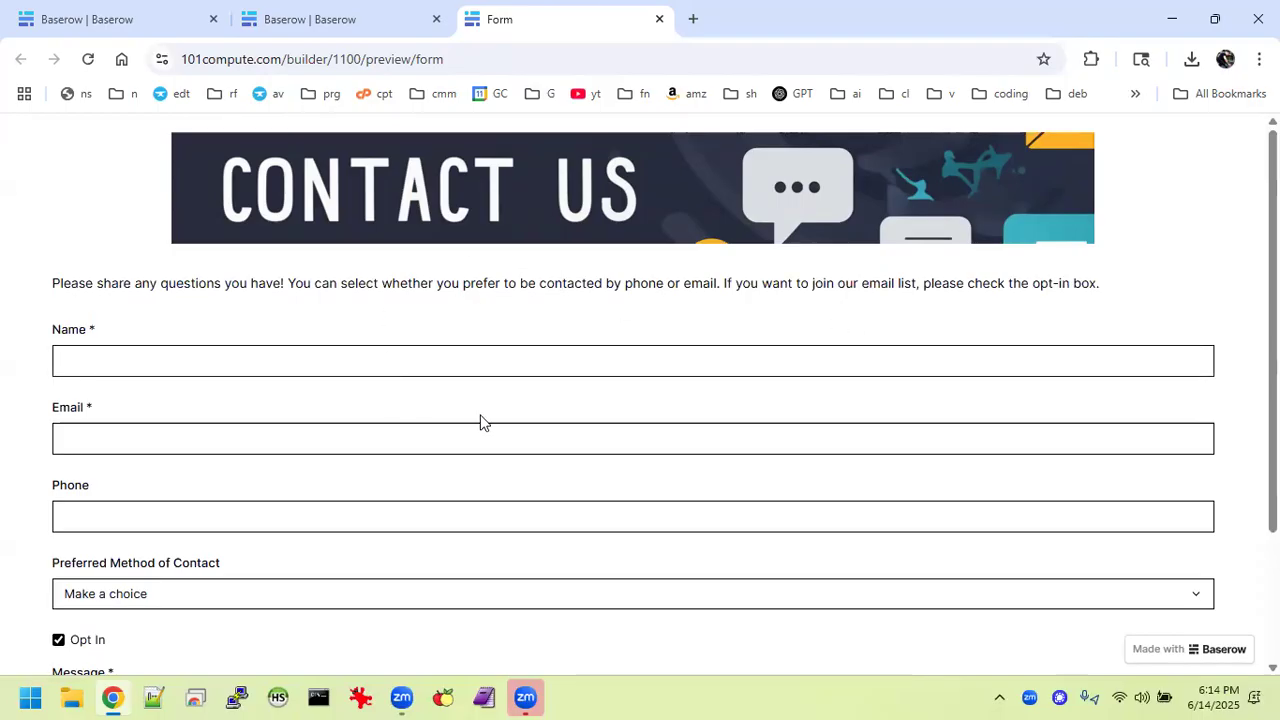
left_click(318, 16)
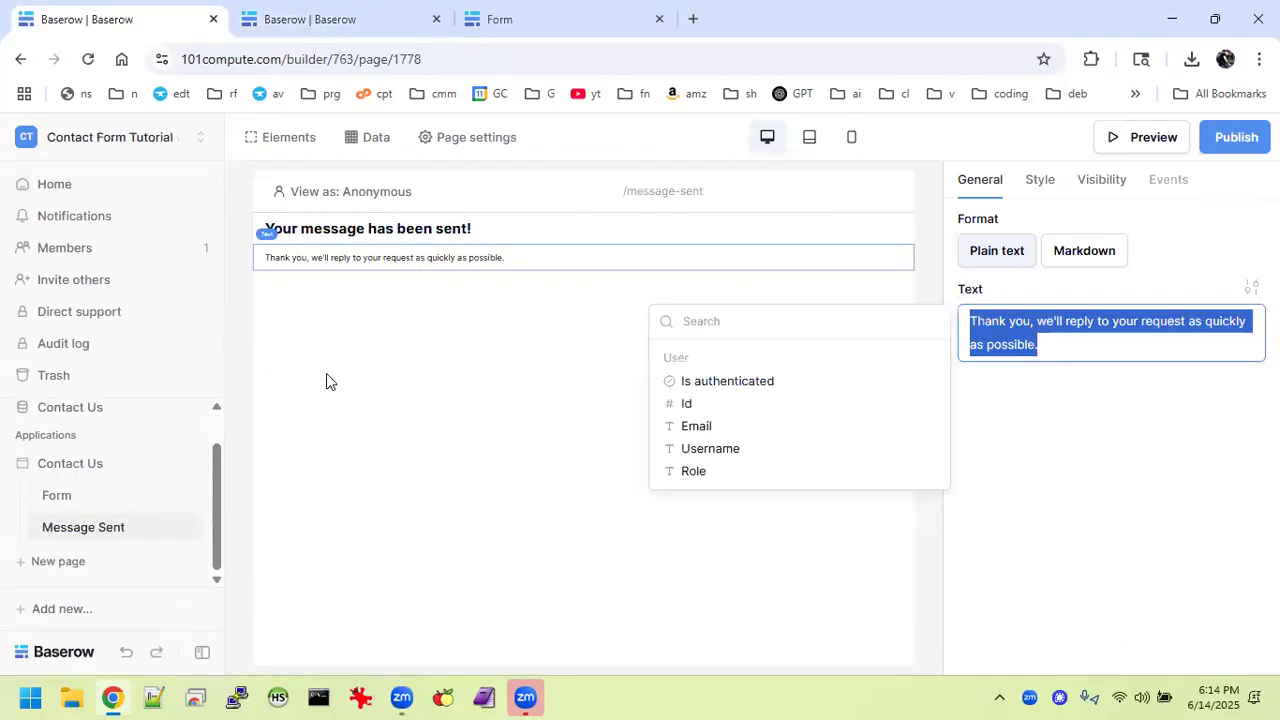
left_click(88, 495)
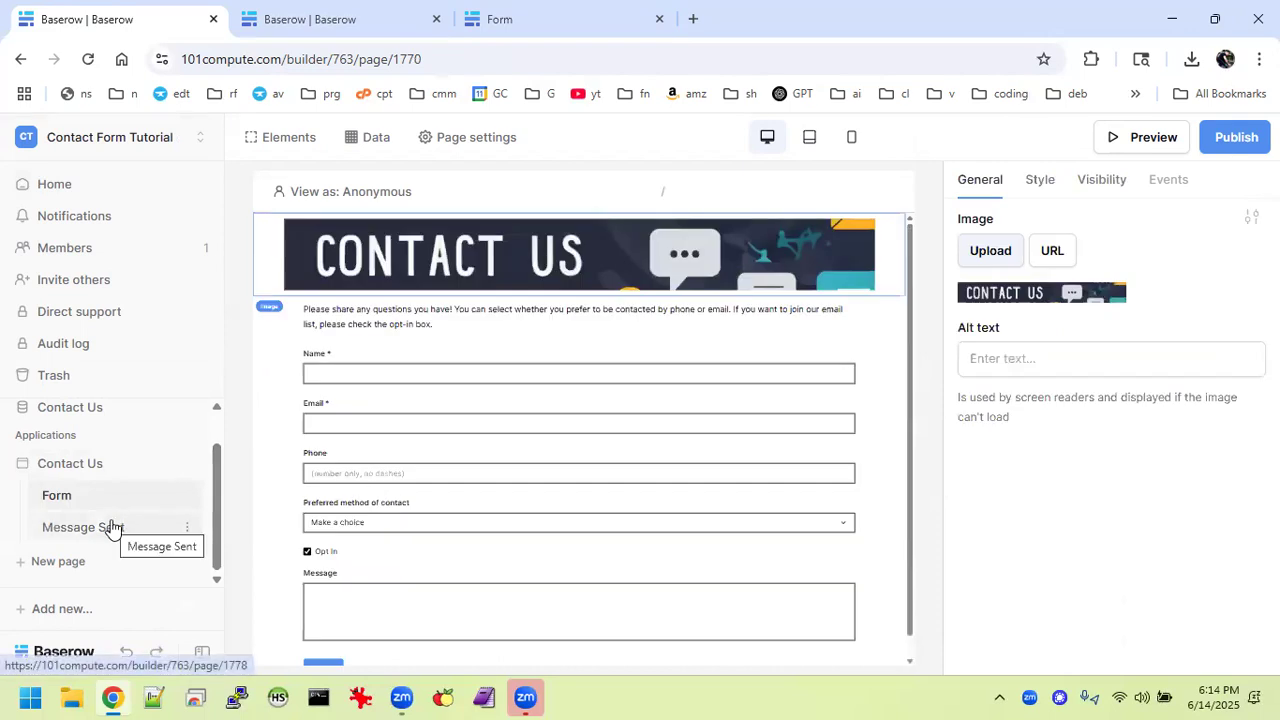
left_click(626, 446)
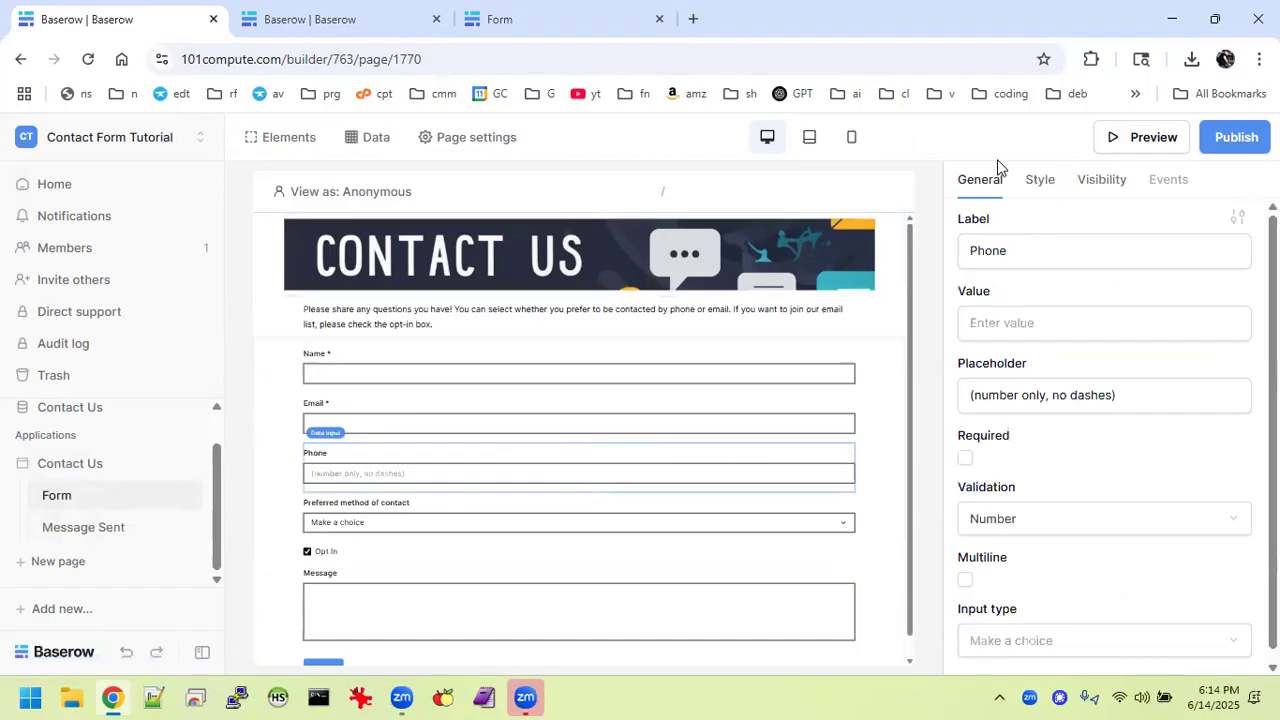
left_click(1040, 185)
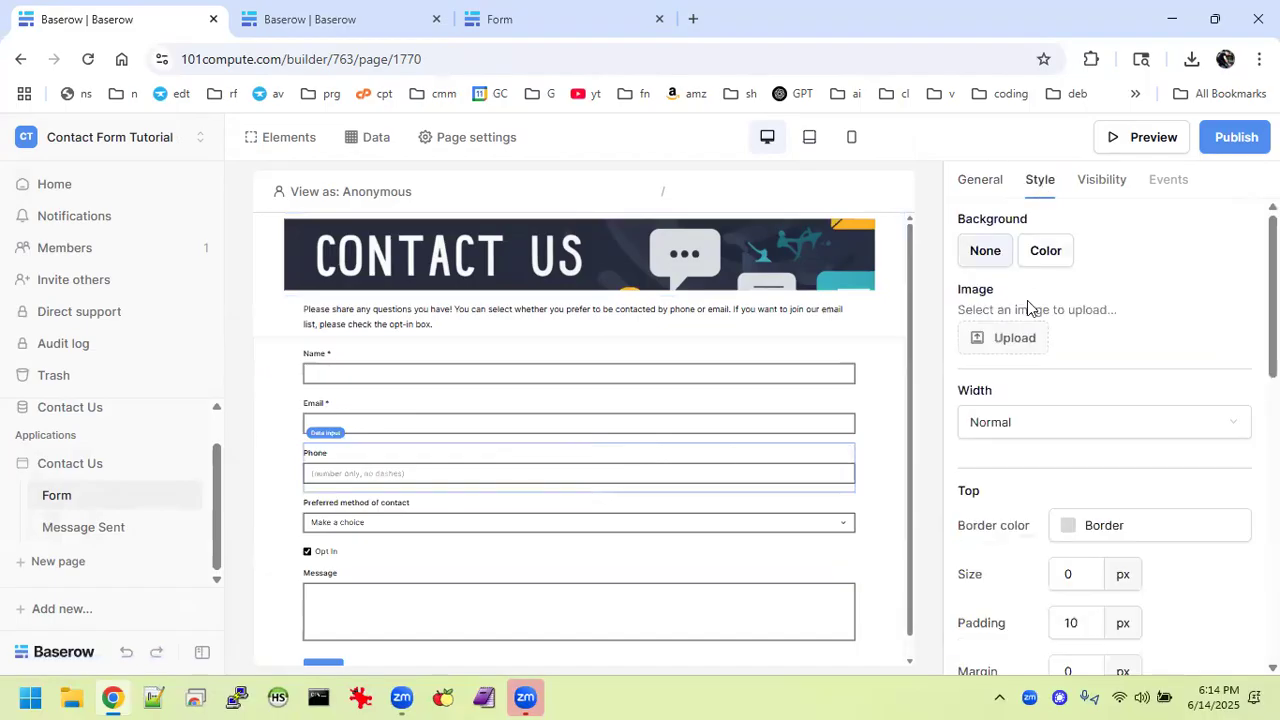
left_click(510, 18)
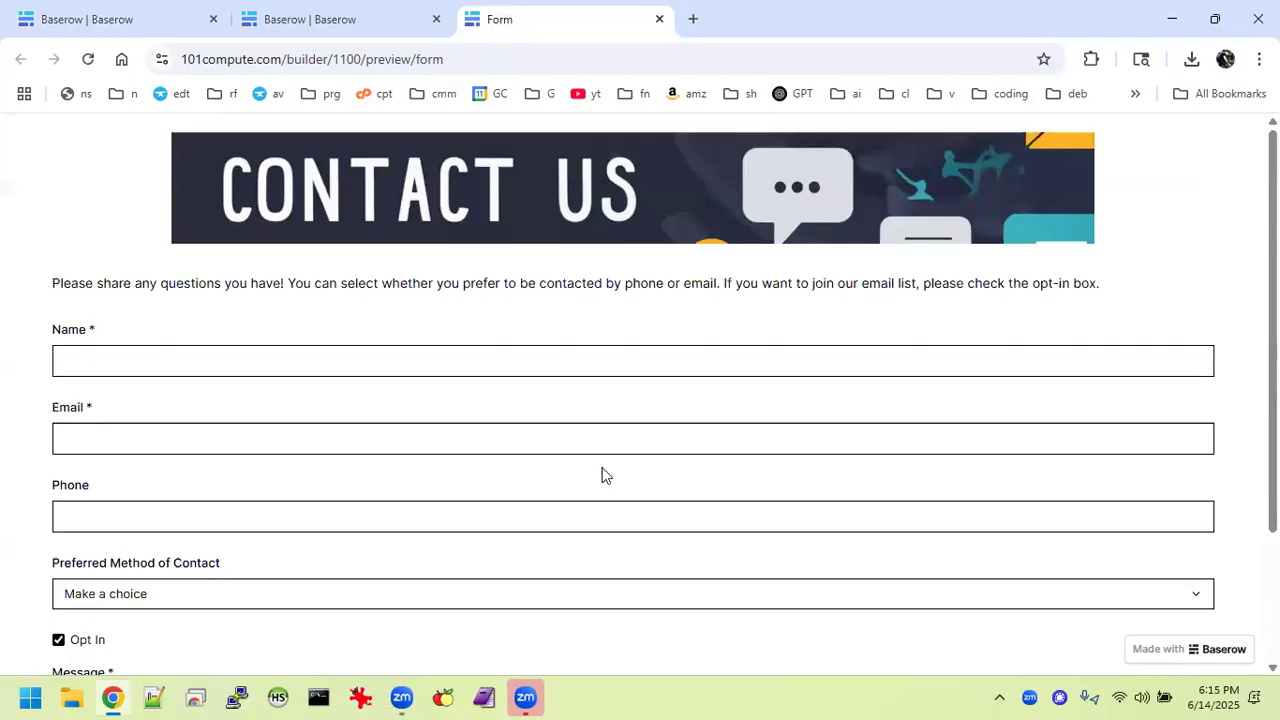
scroll(601, 472, "down", 1)
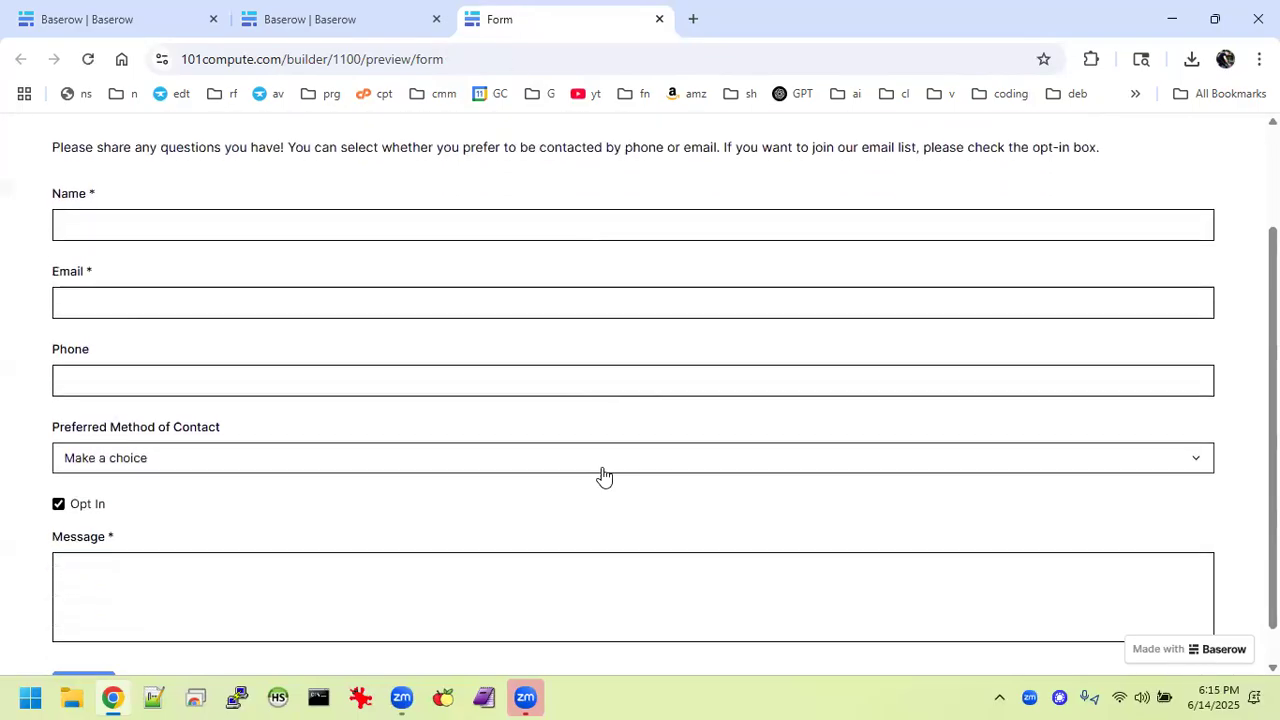
left_click(371, 12)
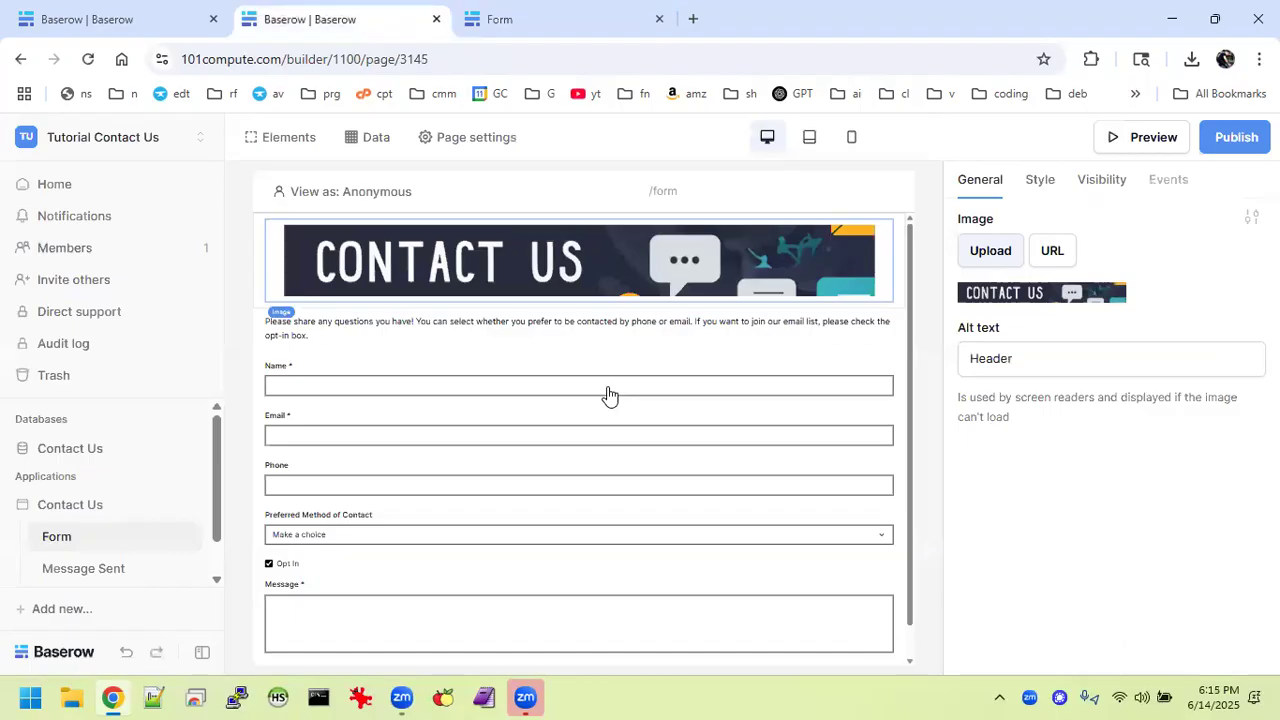
Set the contact form container's width to Medium.
left_click(705, 345)
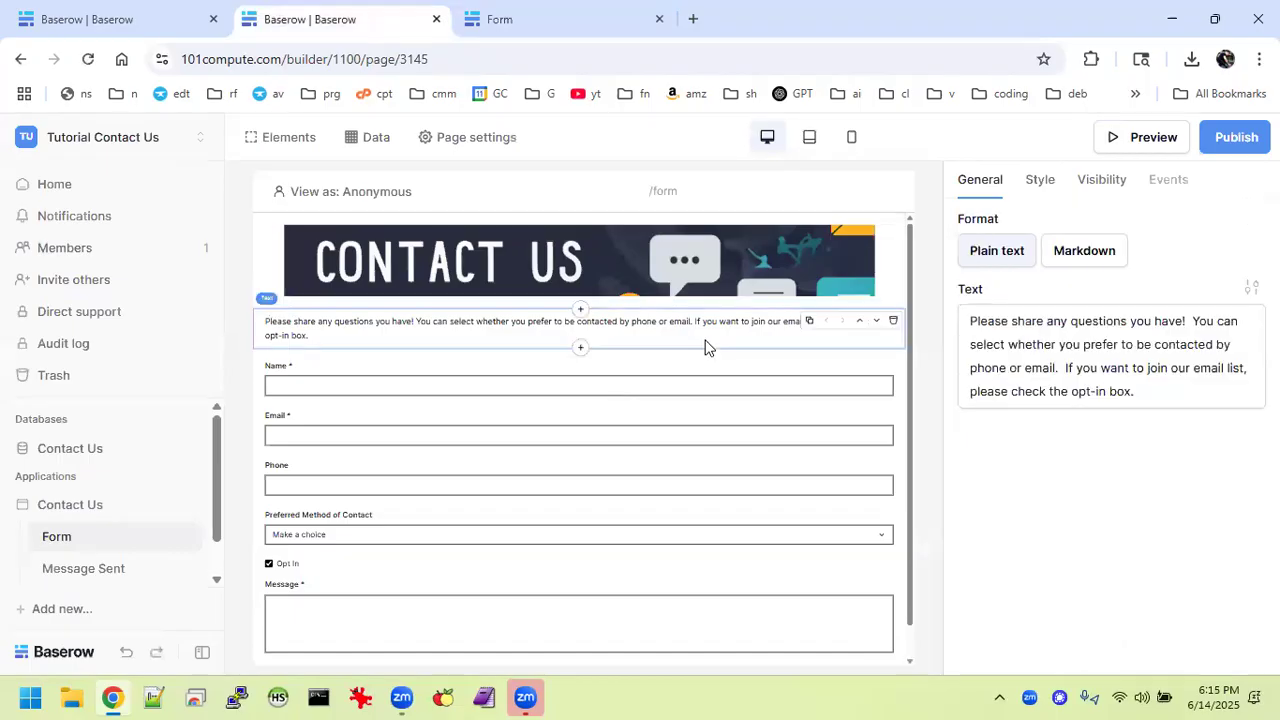
left_click(810, 368)
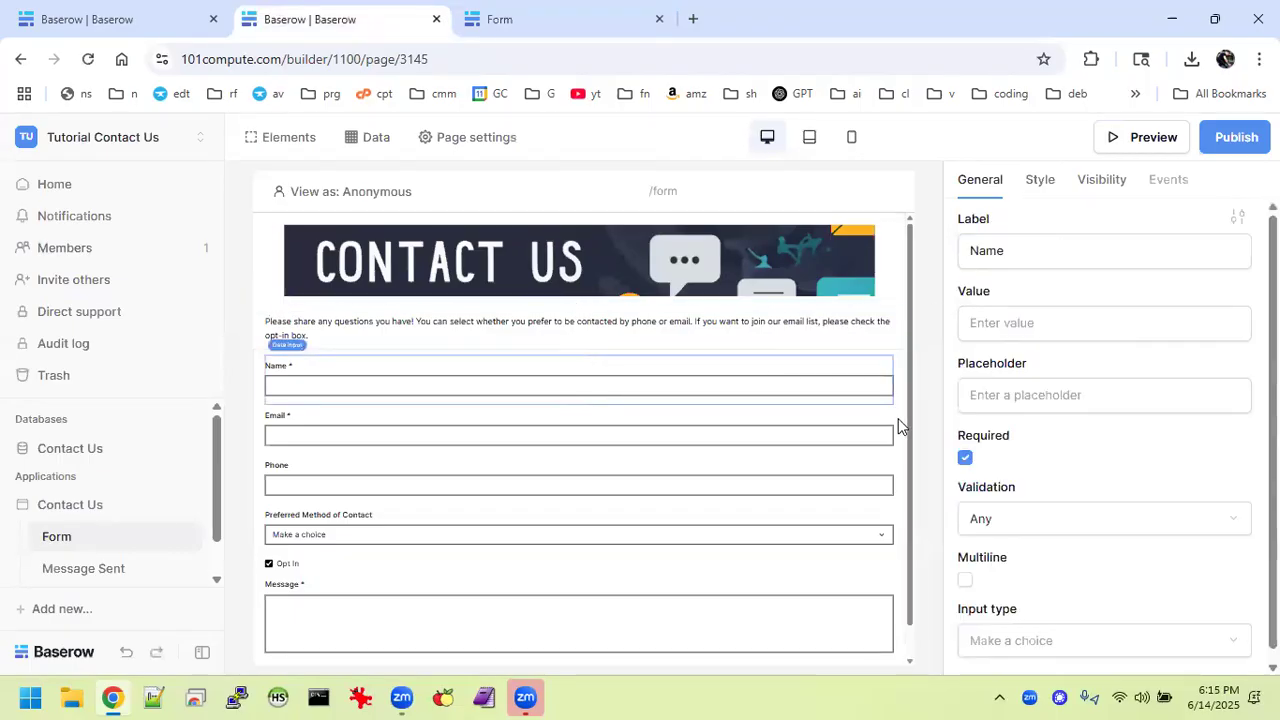
left_click(797, 370)
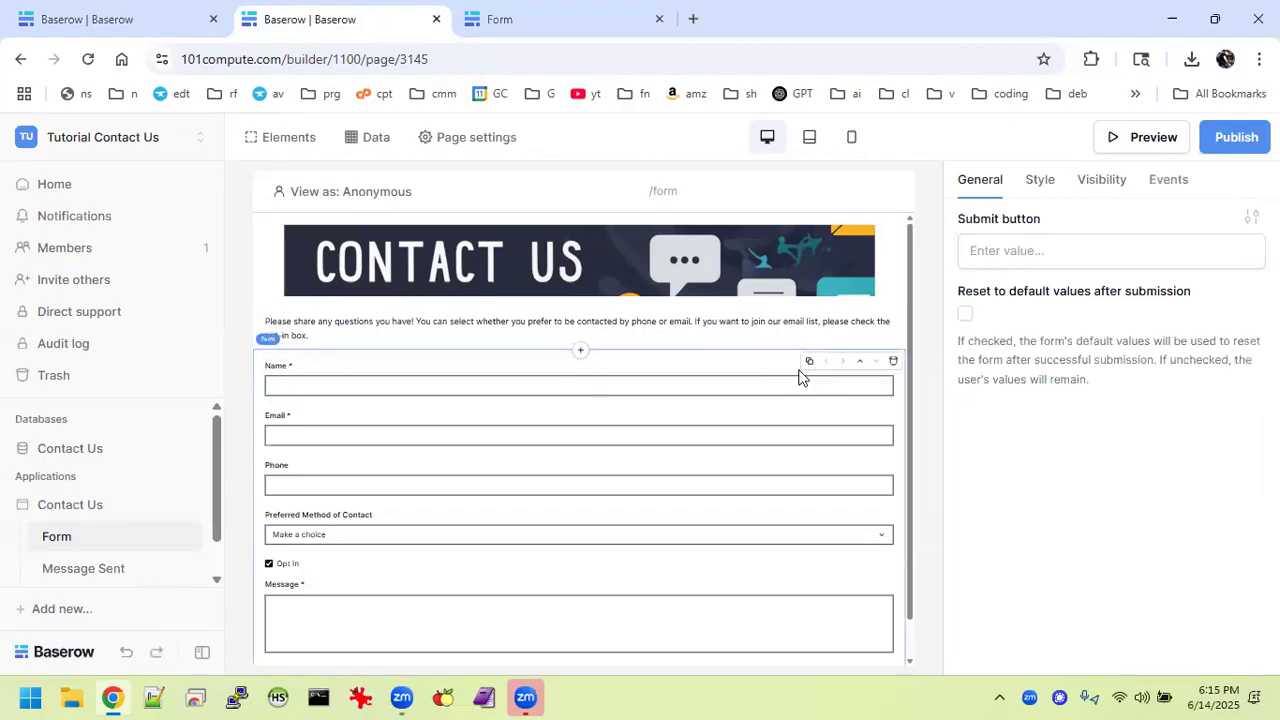
left_click(1039, 188)
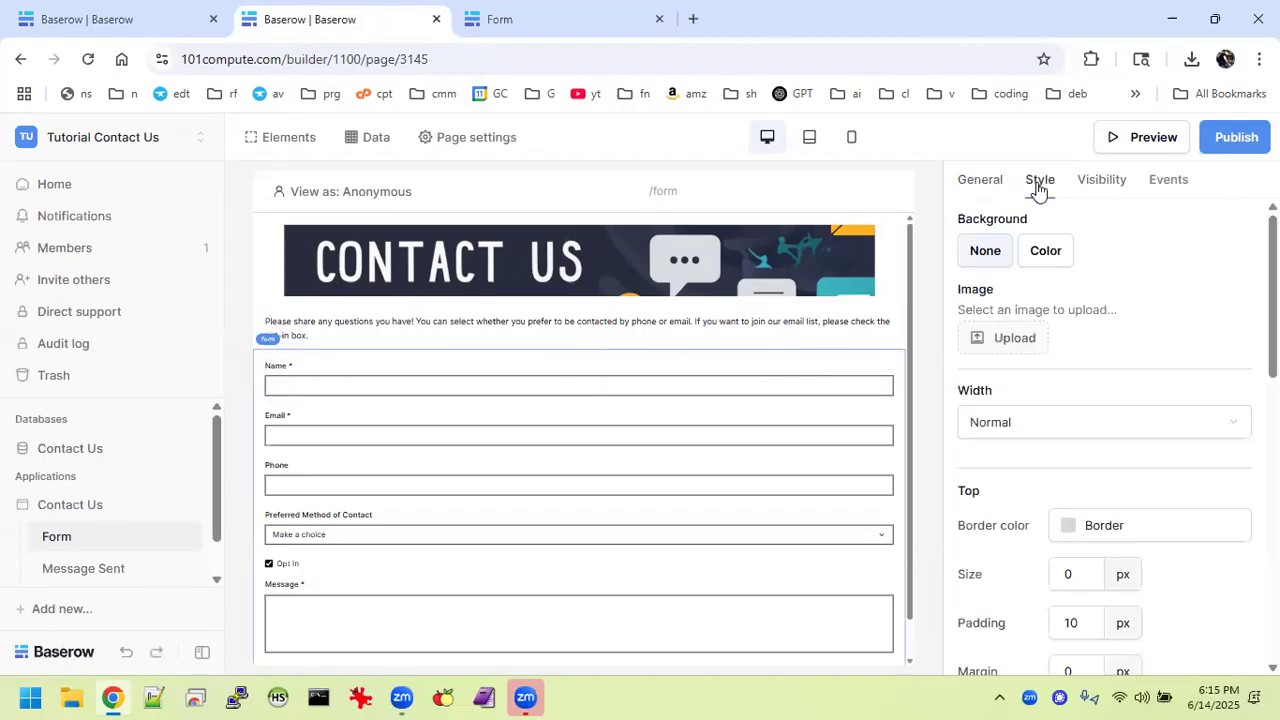
left_click(1046, 430)
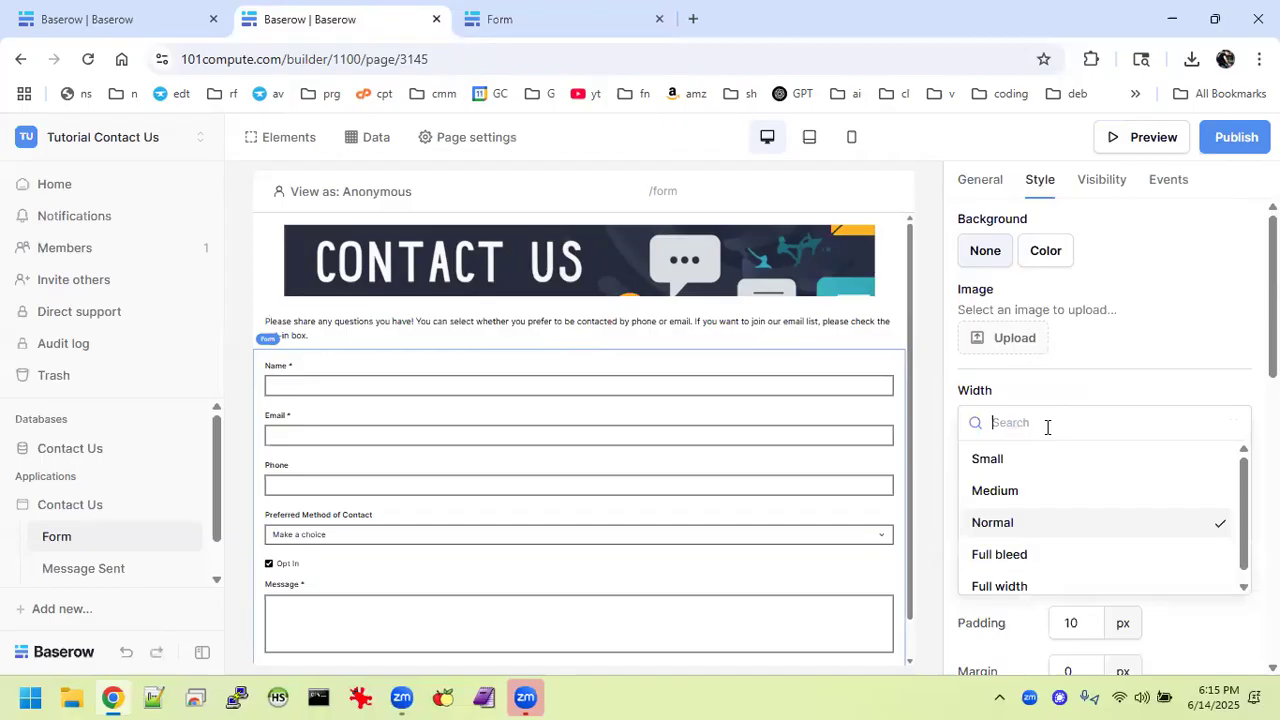
left_click(1026, 490)
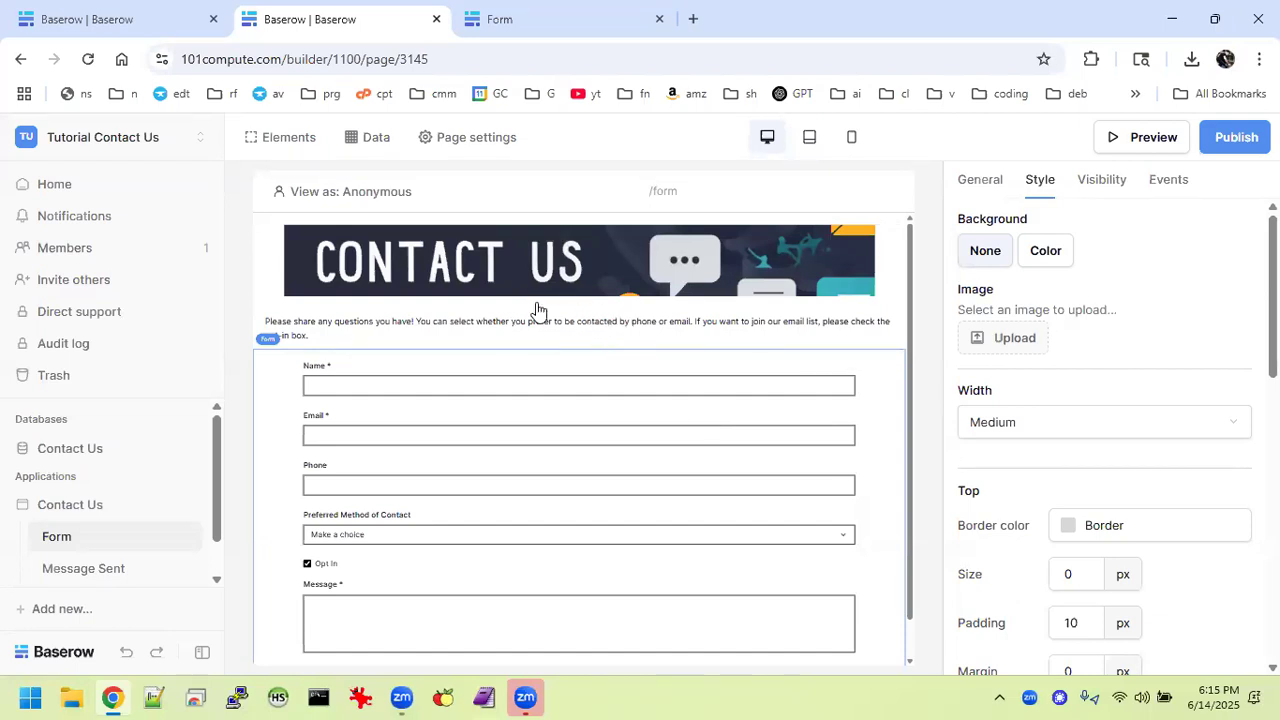
Reload the form preview to check the layout, then return to the editor.
left_click(560, 30)
left_click(88, 59)
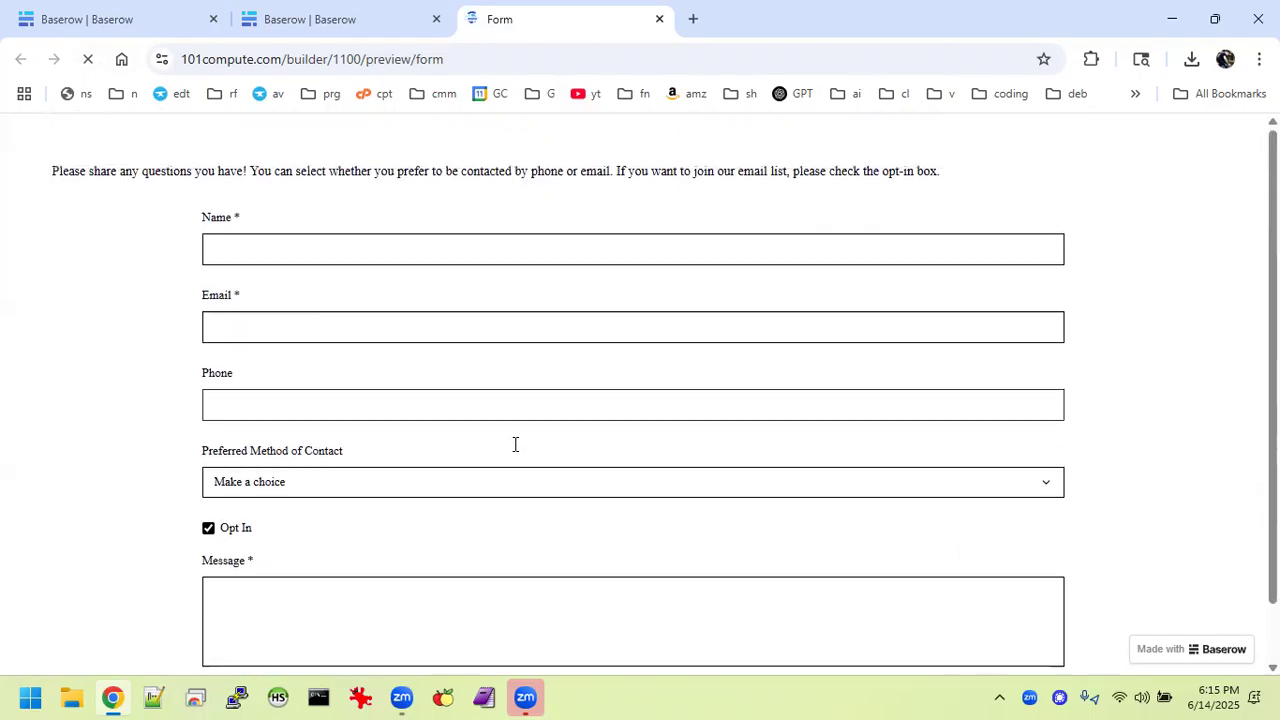
scroll(515, 453, "up", 1)
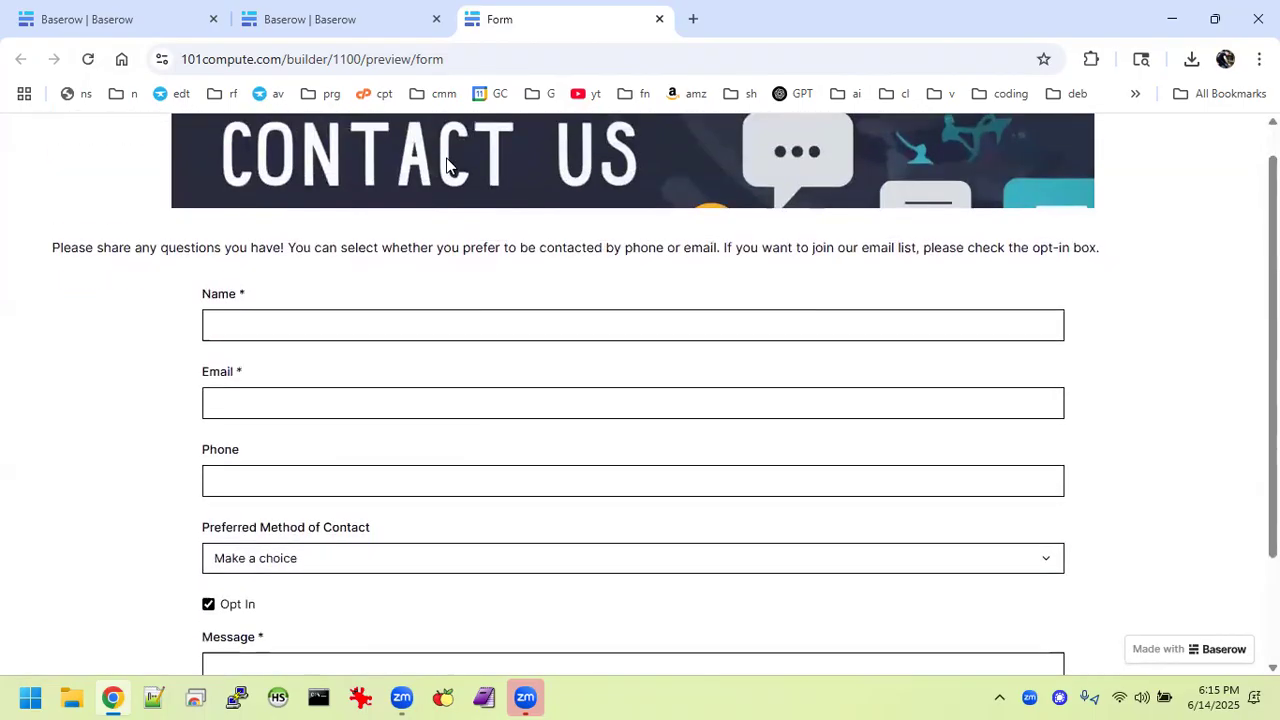
left_click(367, 19)
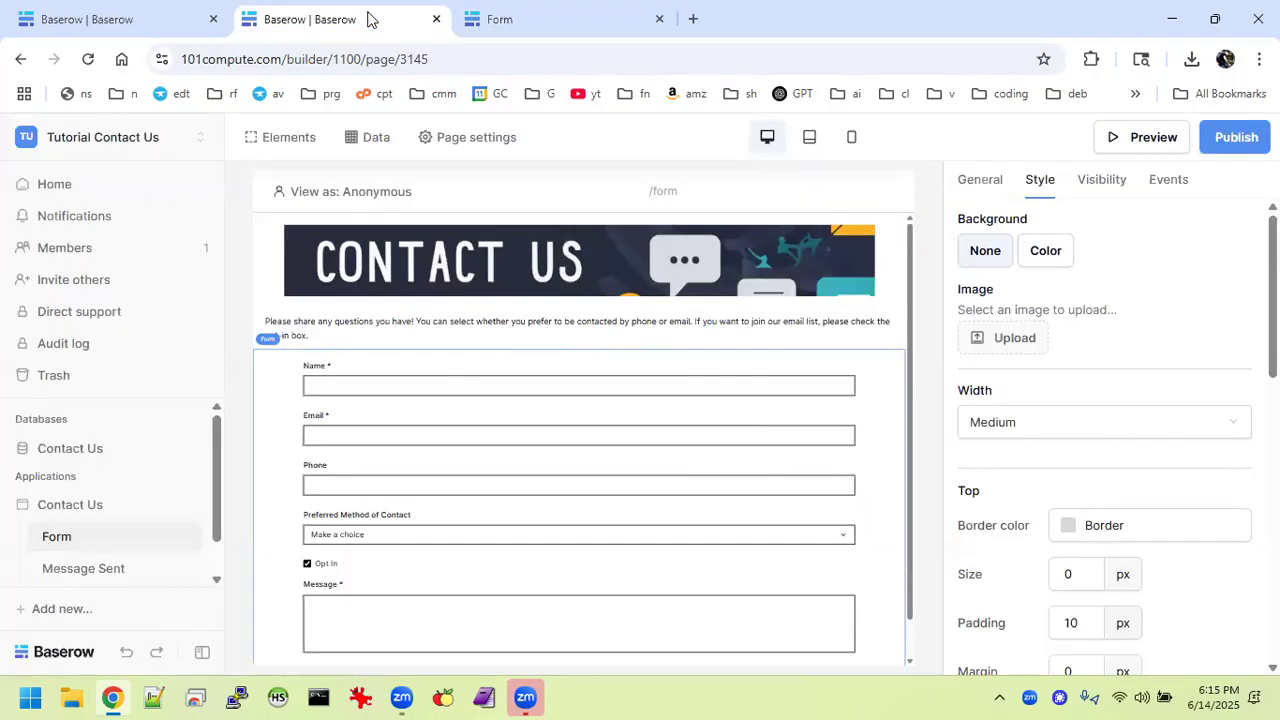
Centre-align the intro paragraph via theme overrides and set its Style width to Medium.
left_click(522, 322)
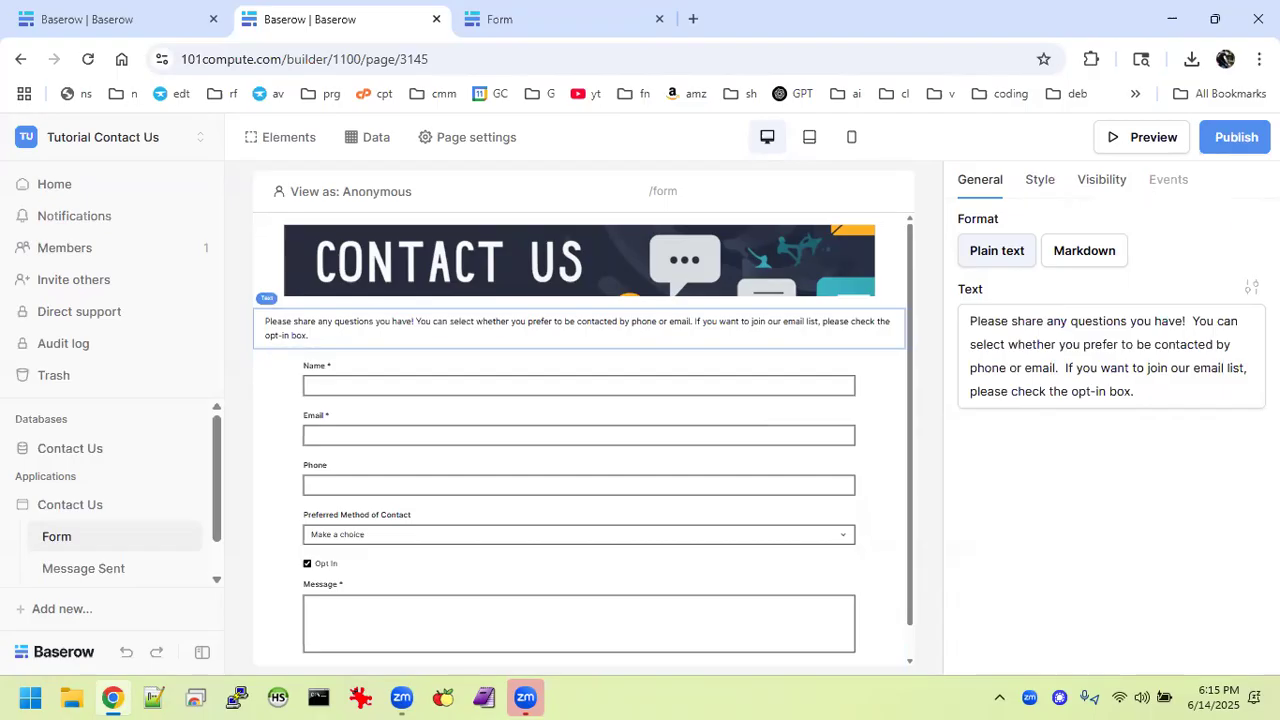
left_click(1251, 287)
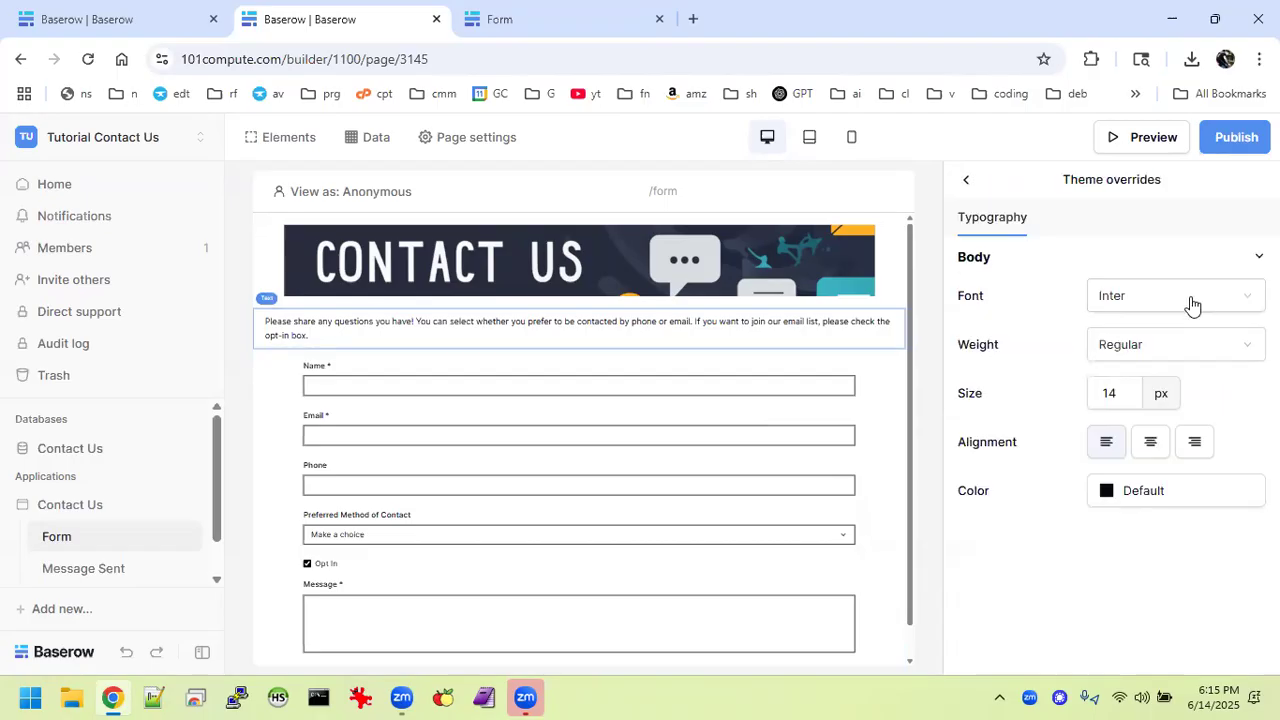
left_click(1150, 443)
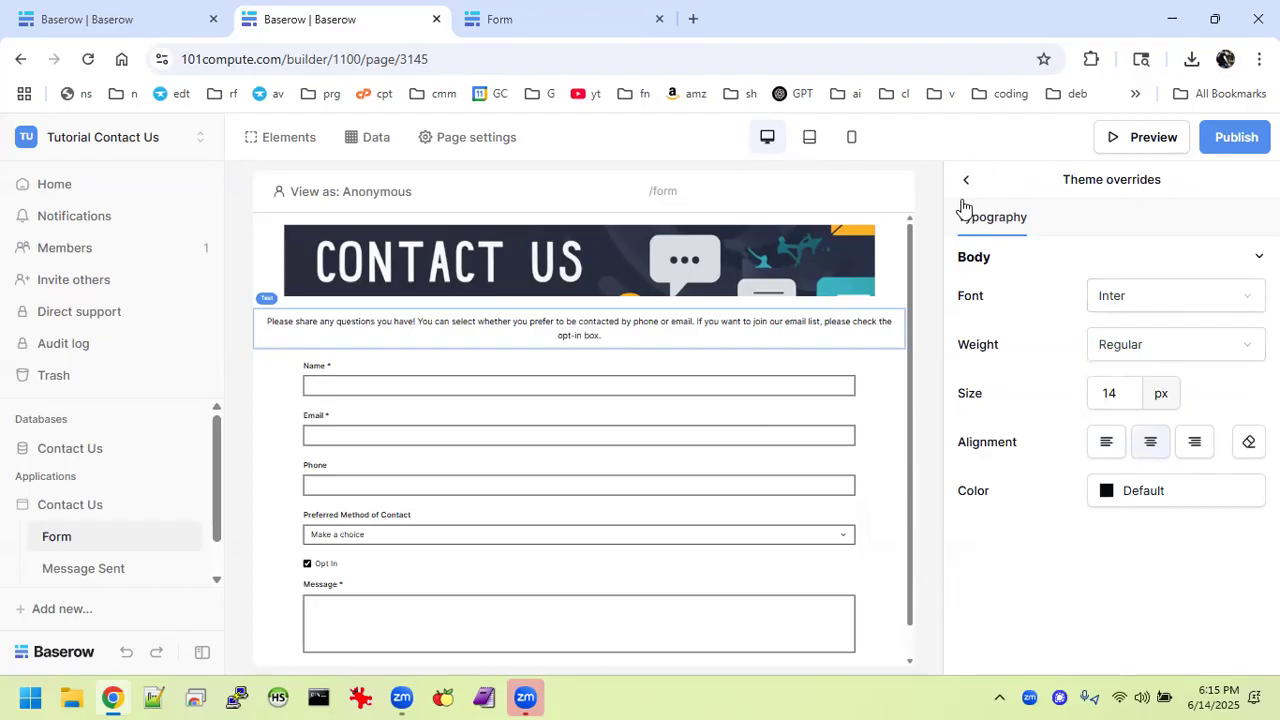
left_click(966, 183)
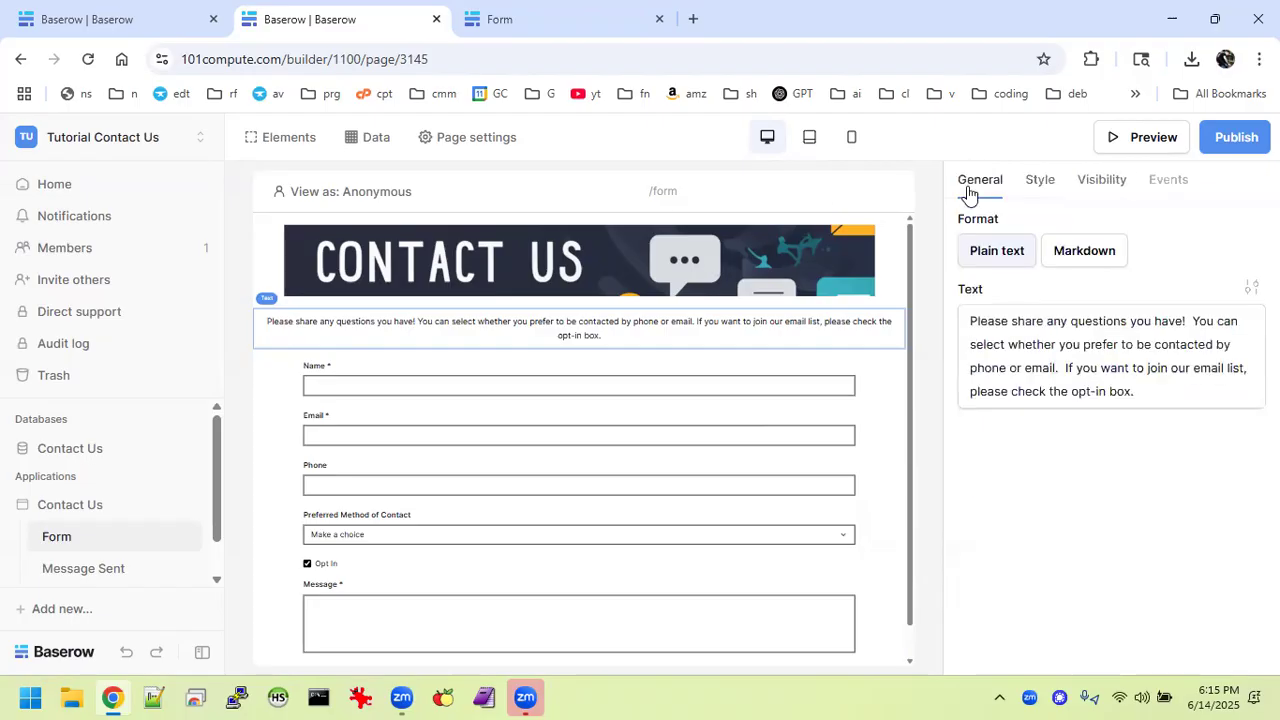
left_click(1040, 183)
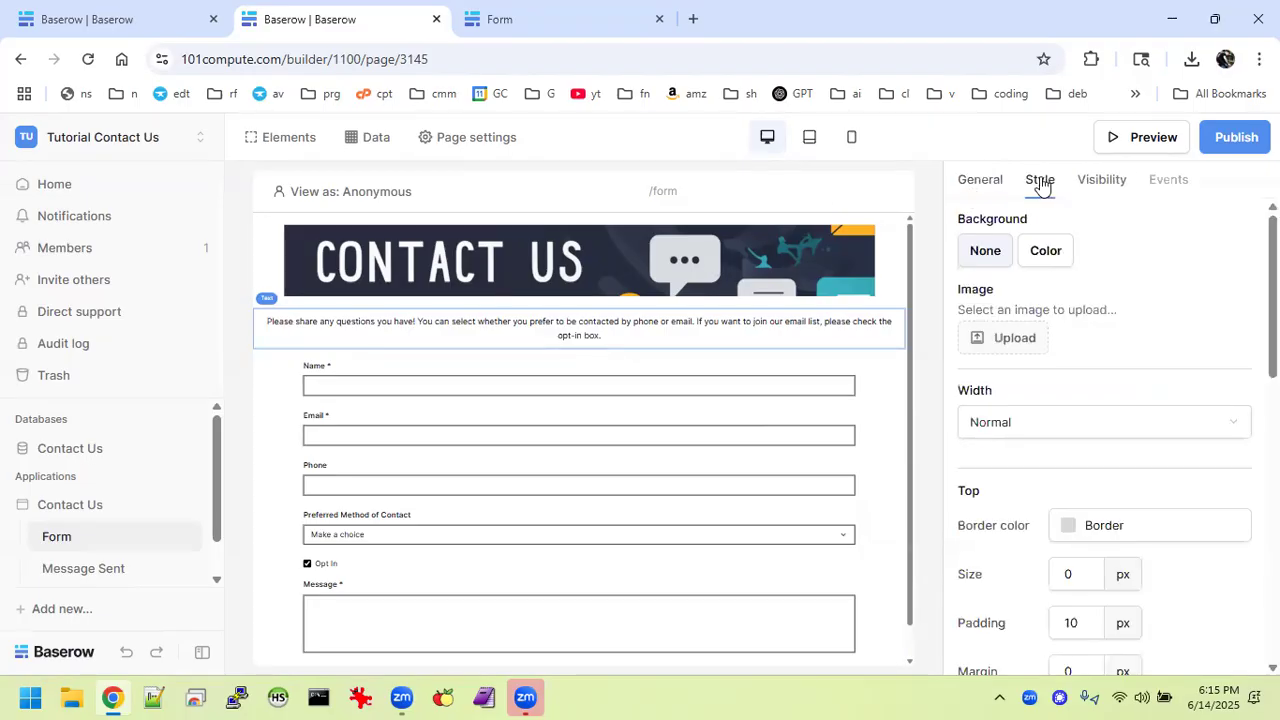
left_click(1050, 425)
left_click(1025, 489)
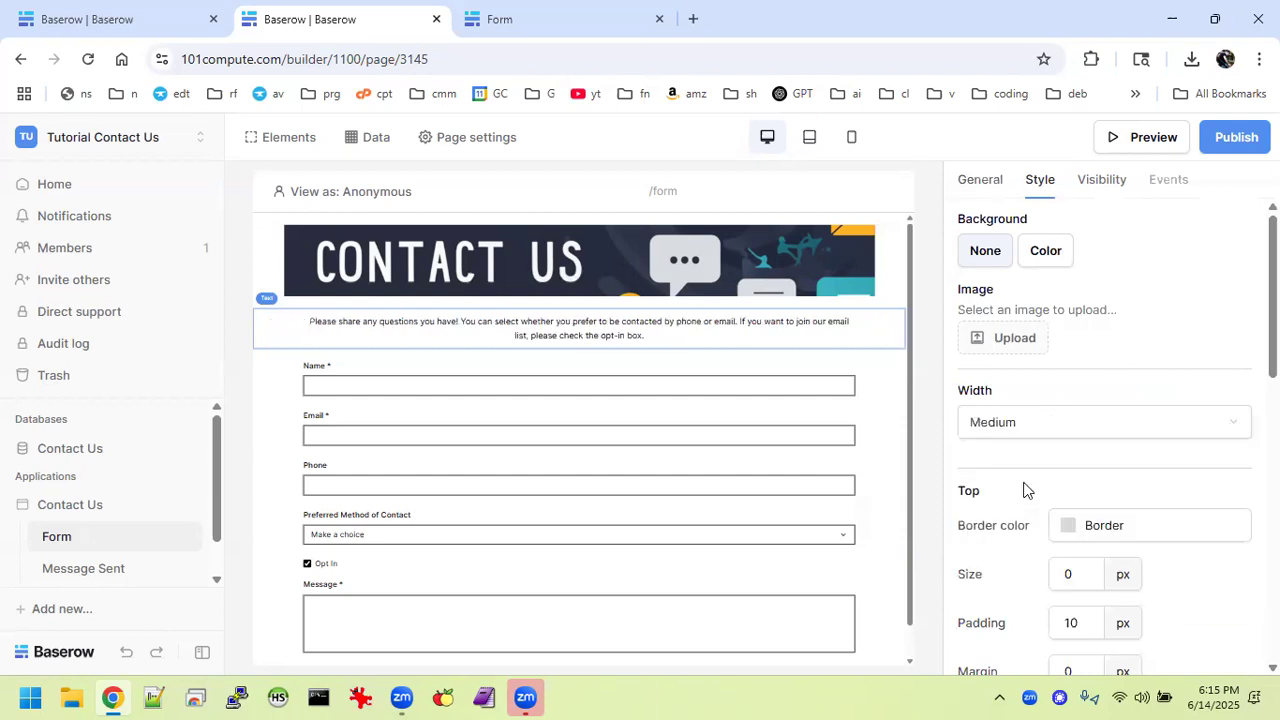
left_click(284, 449)
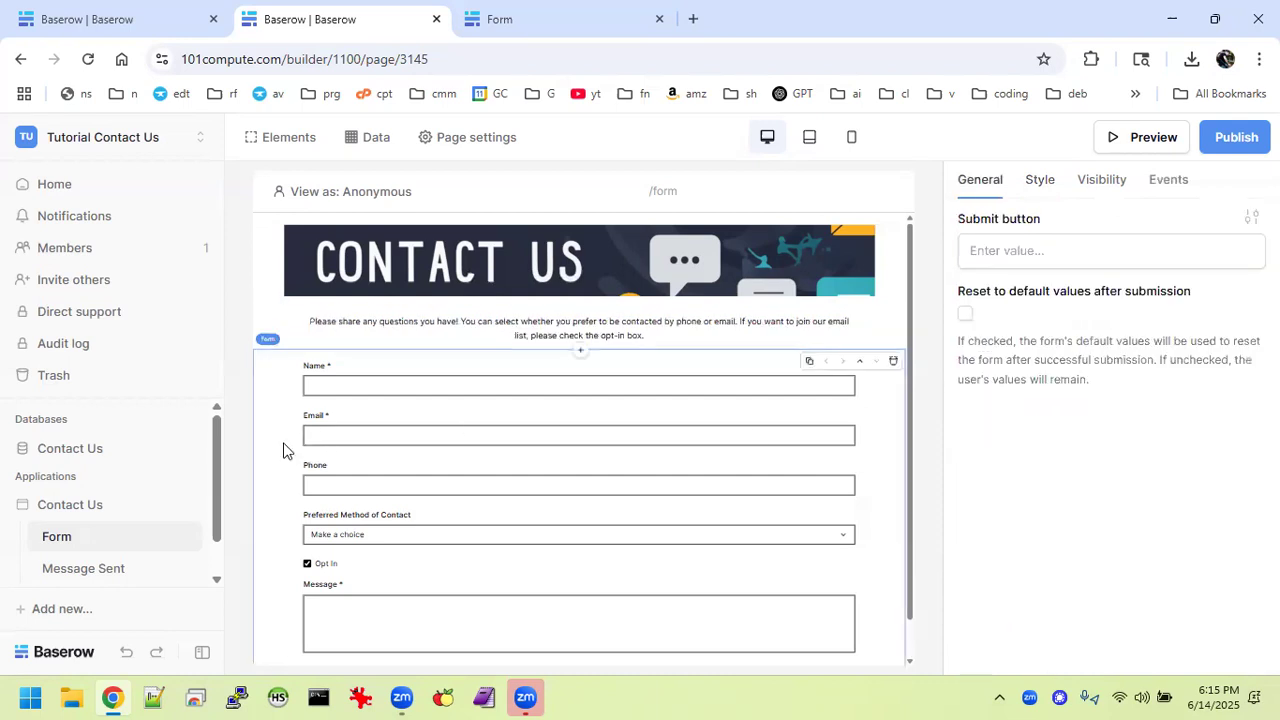
mouse_move(733, 362)
Reload the preview and fill in a test name, e-mail address and phone number.
left_click(560, 33)
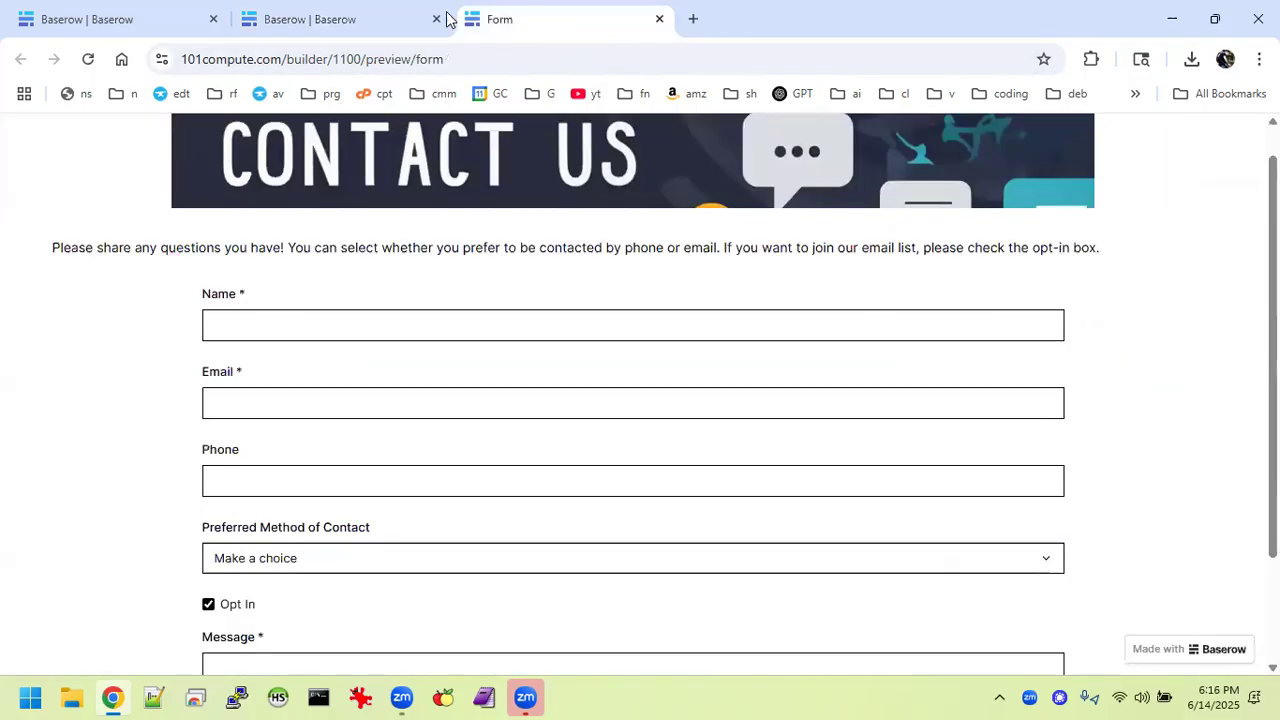
left_click(86, 60)
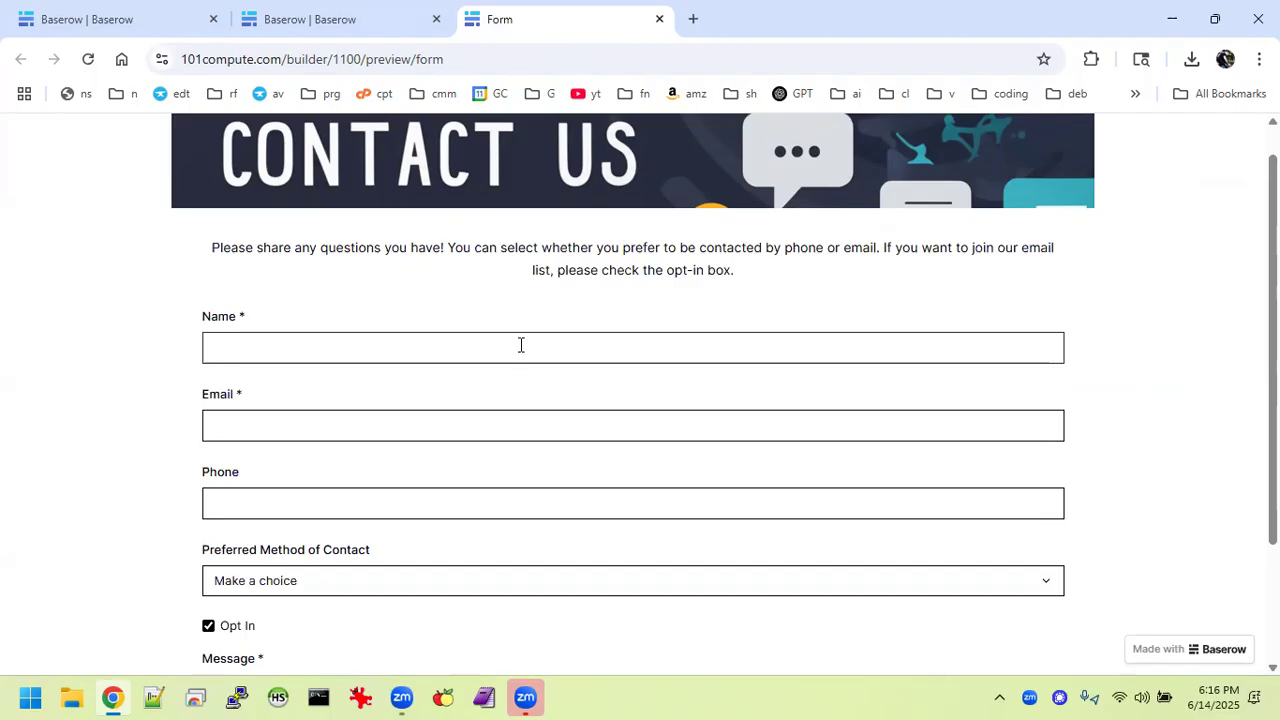
type("ill Billman")
key("Tab")
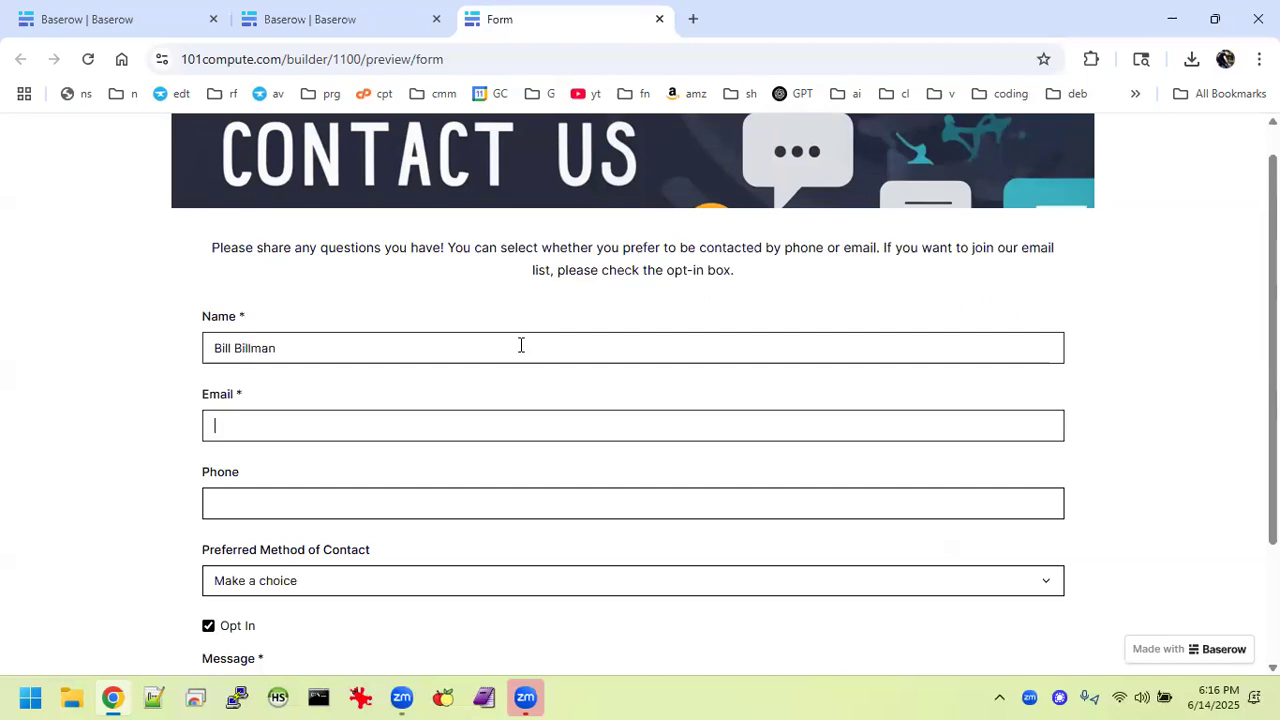
key("Tab")
type("1234567")
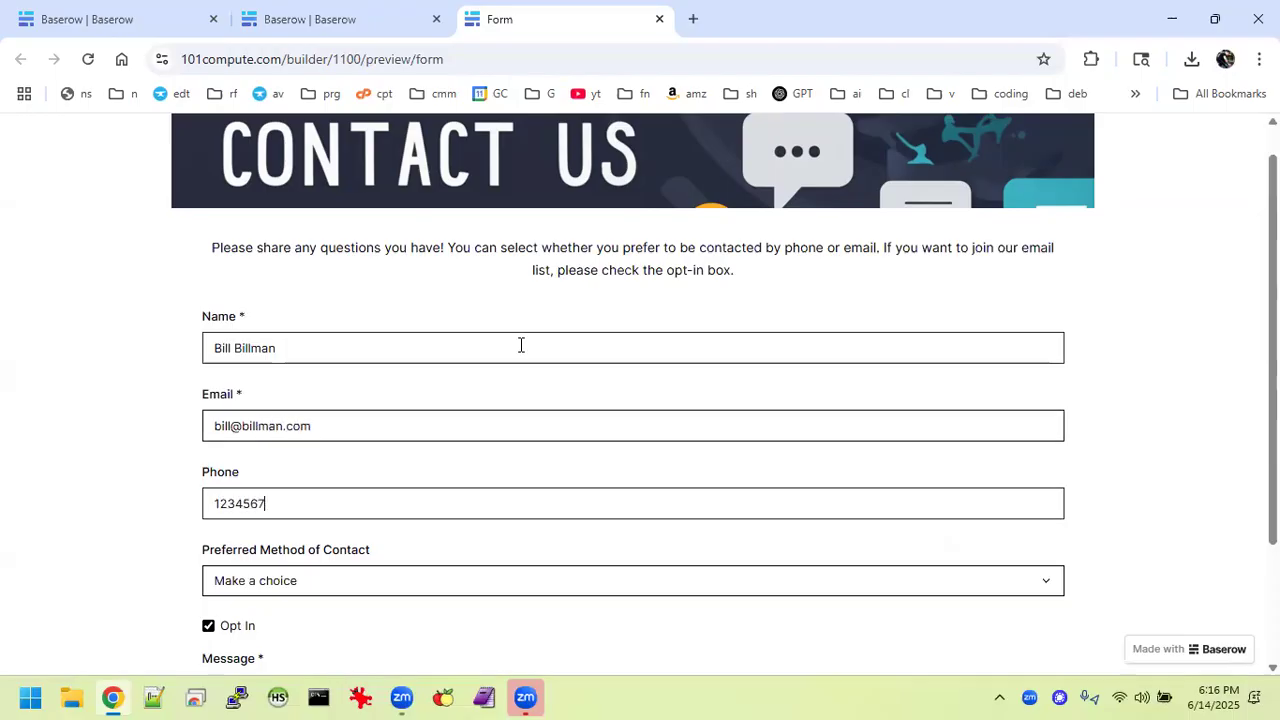
key("Tab")
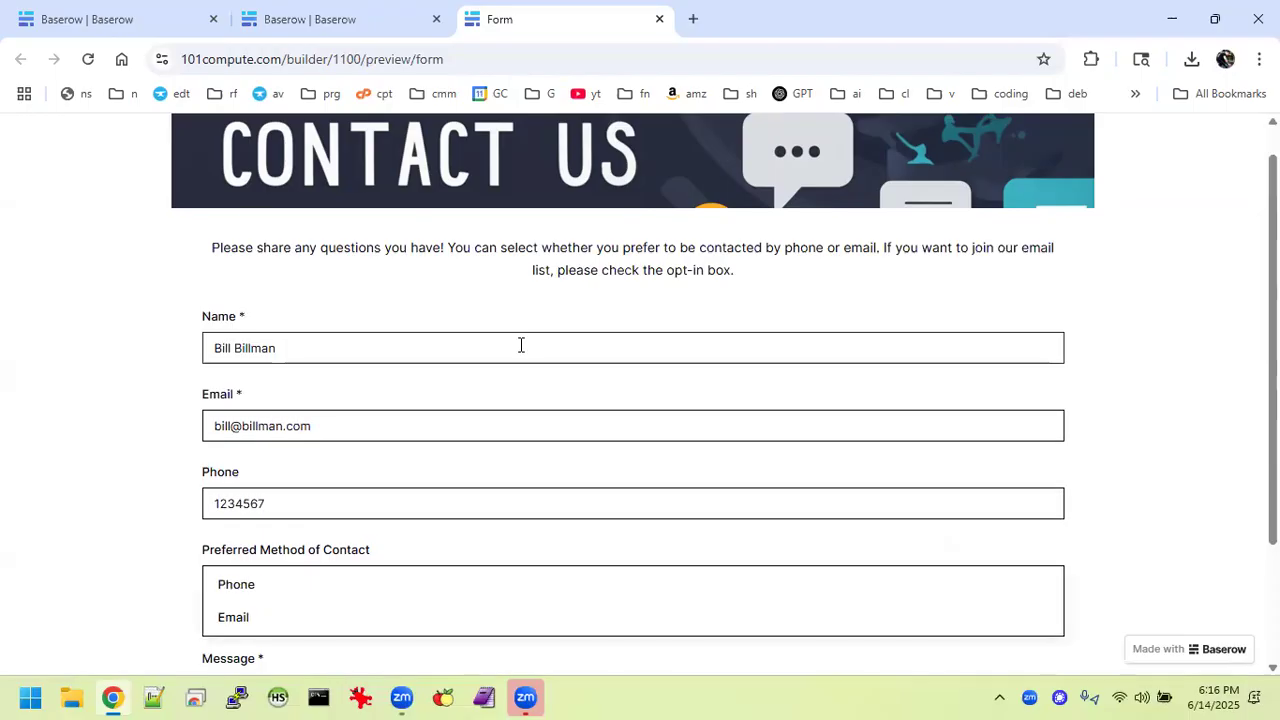
Choose Phone as preferred contact, uncheck Opt In, add a message and submit.
left_click(274, 592)
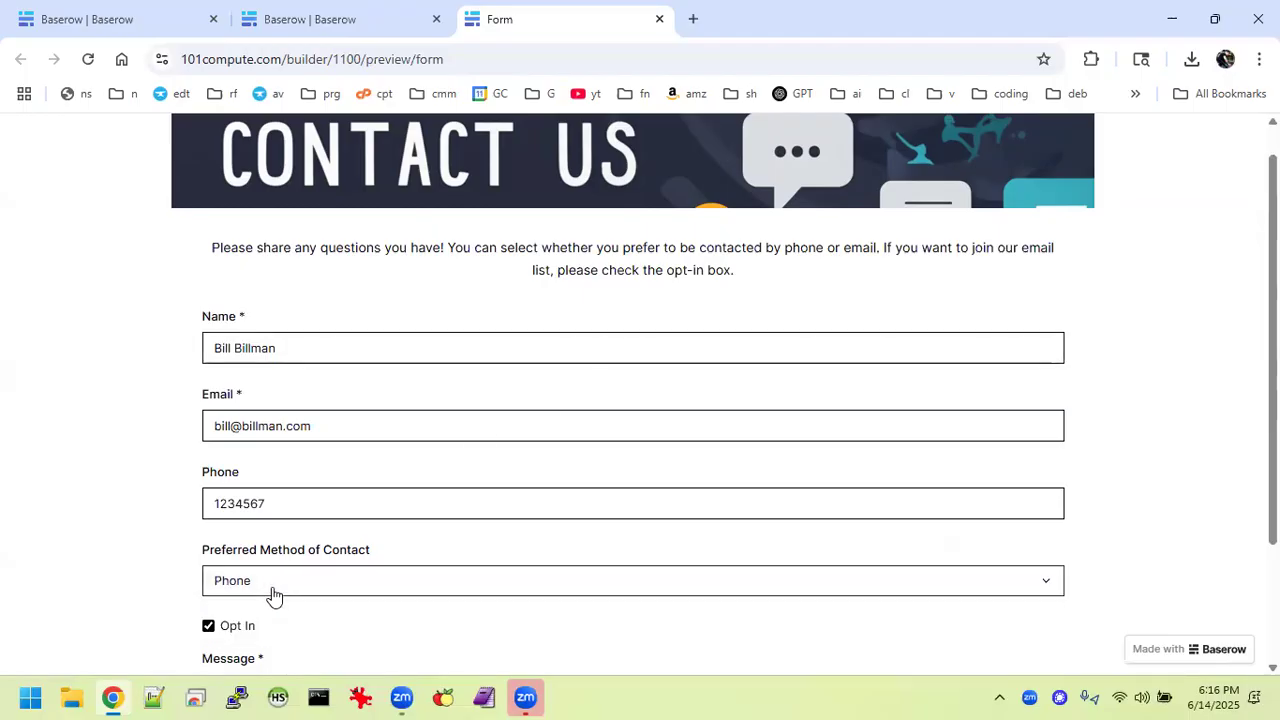
left_click(207, 630)
scroll(166, 603, "down", 2)
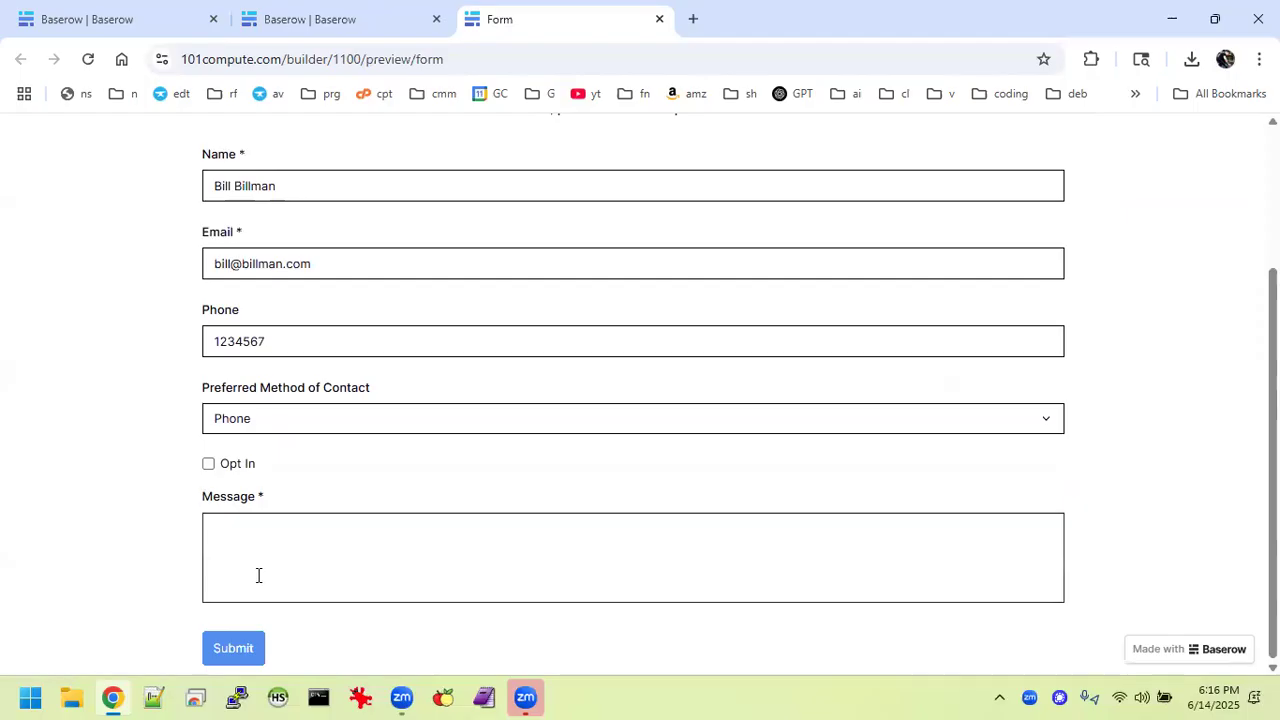
type("guys!")
left_click(240, 648)
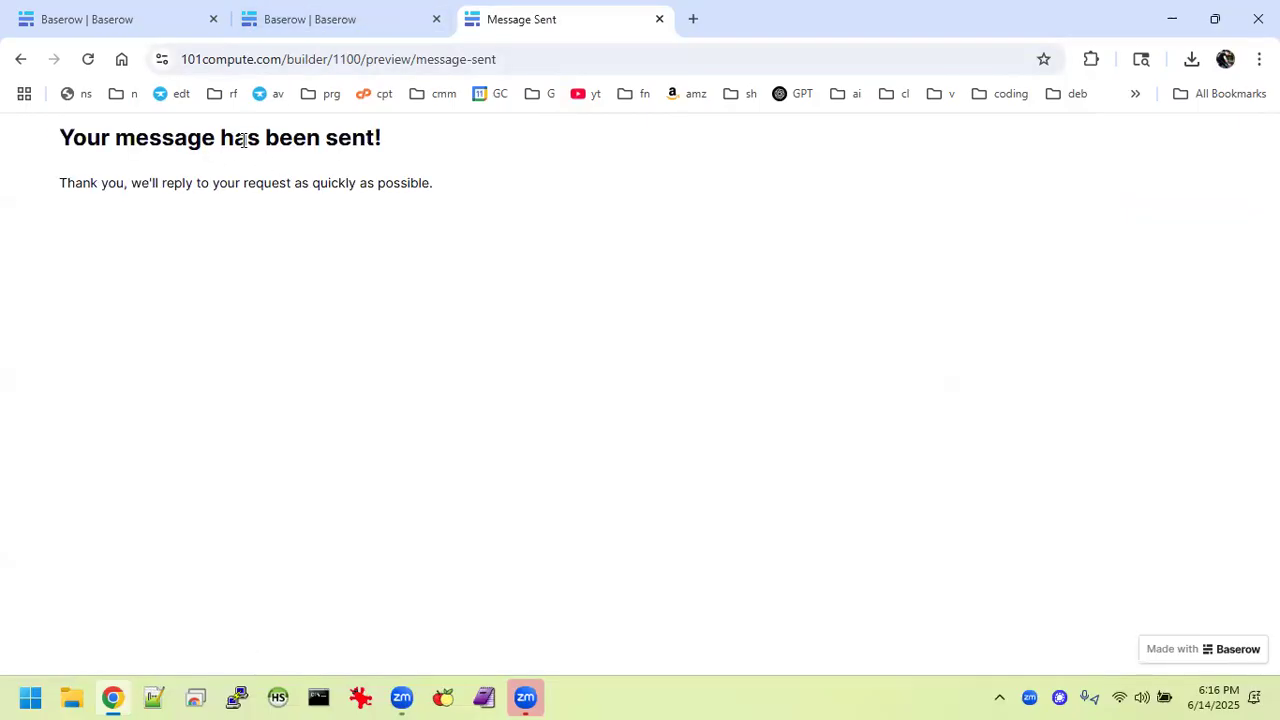
Open the Form Submissions table and mark the new row 6 submission as Done.
left_click(352, 18)
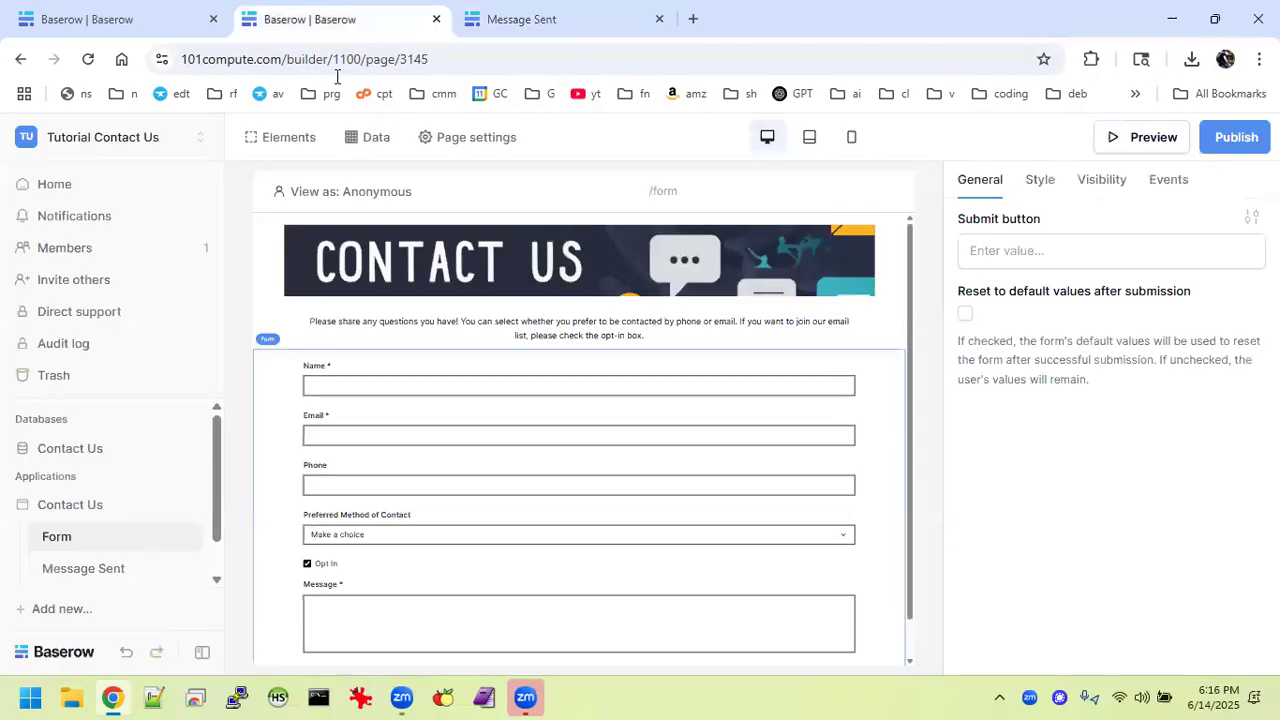
left_click(70, 455)
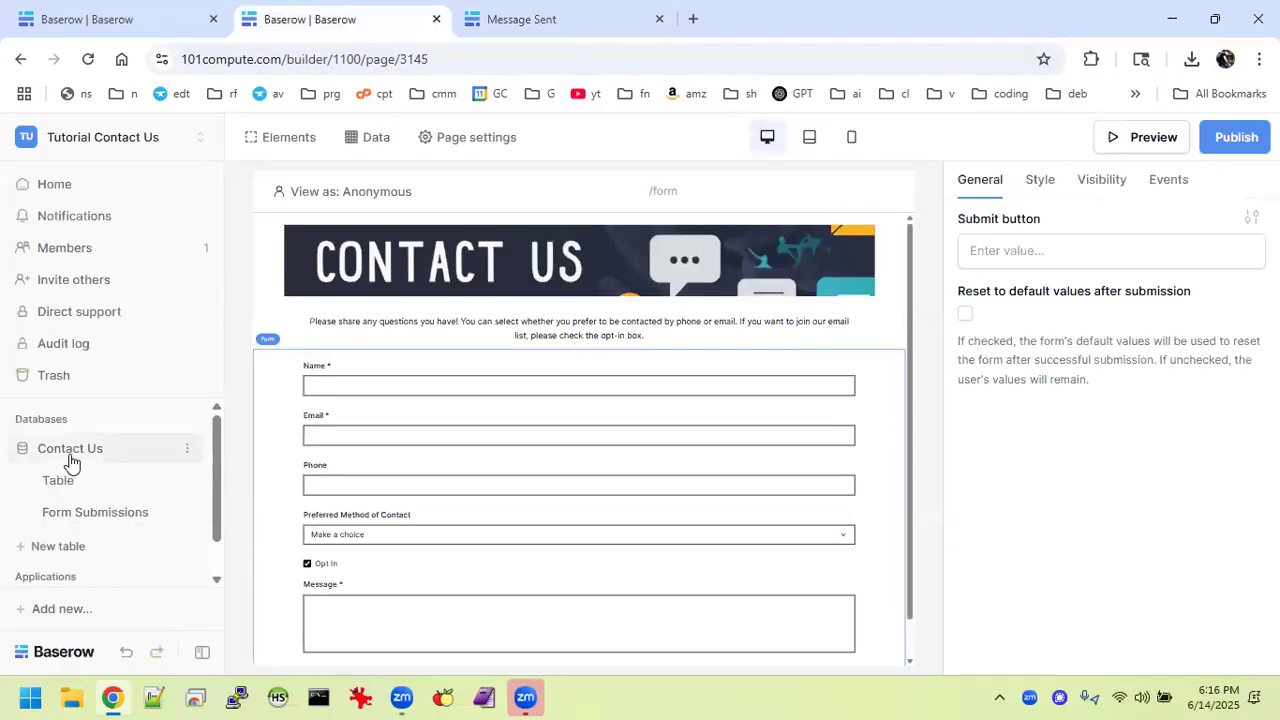
left_click(100, 514)
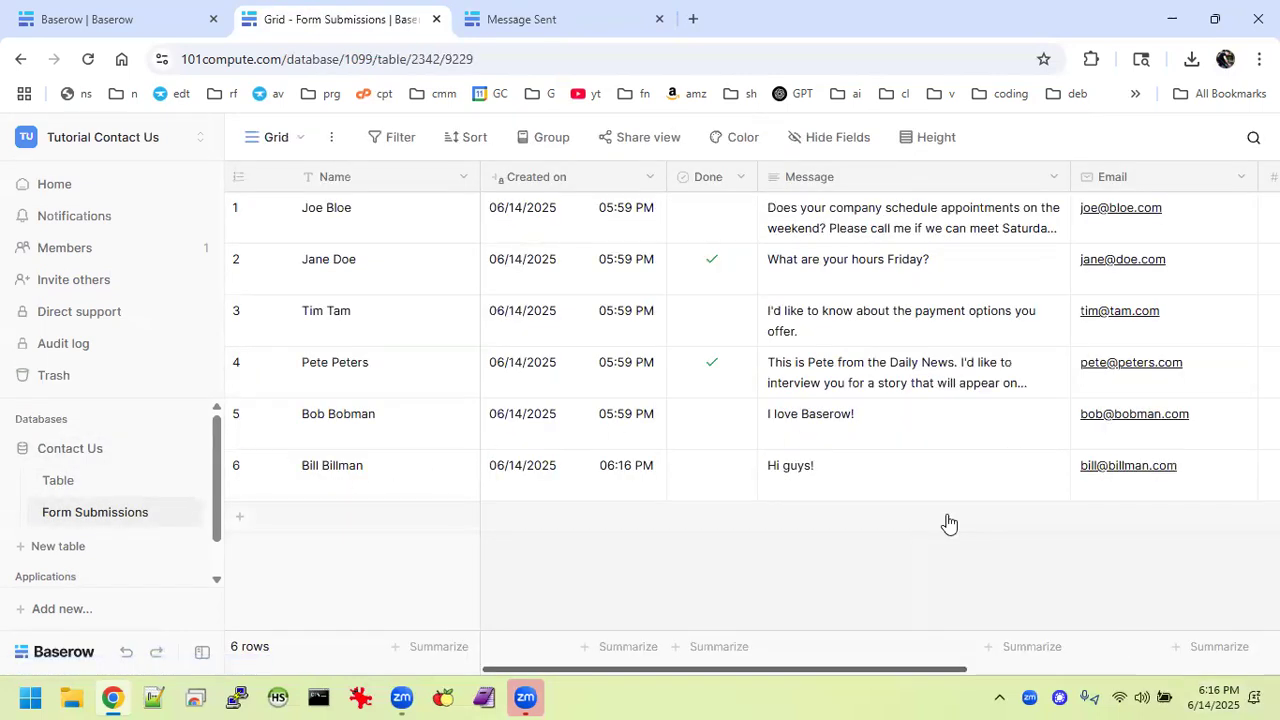
scroll(935, 441, "right", 1)
scroll(935, 441, "right", 4)
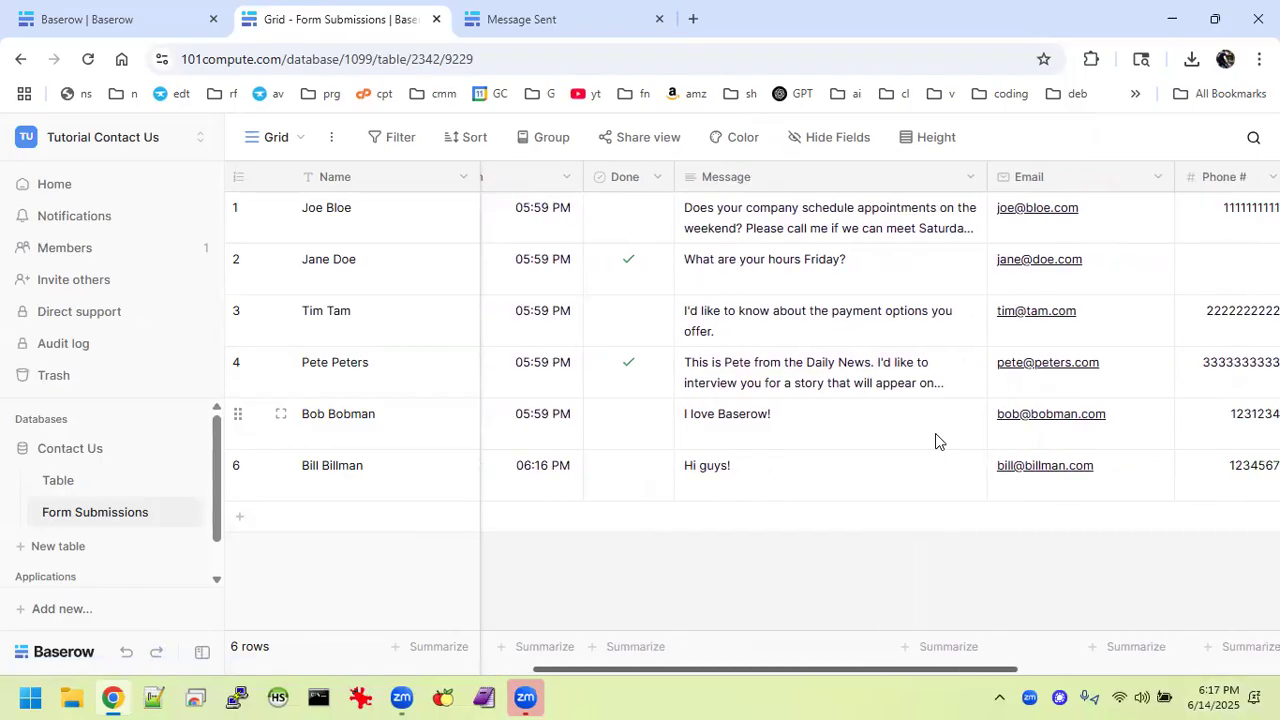
scroll(845, 461, "right", 5)
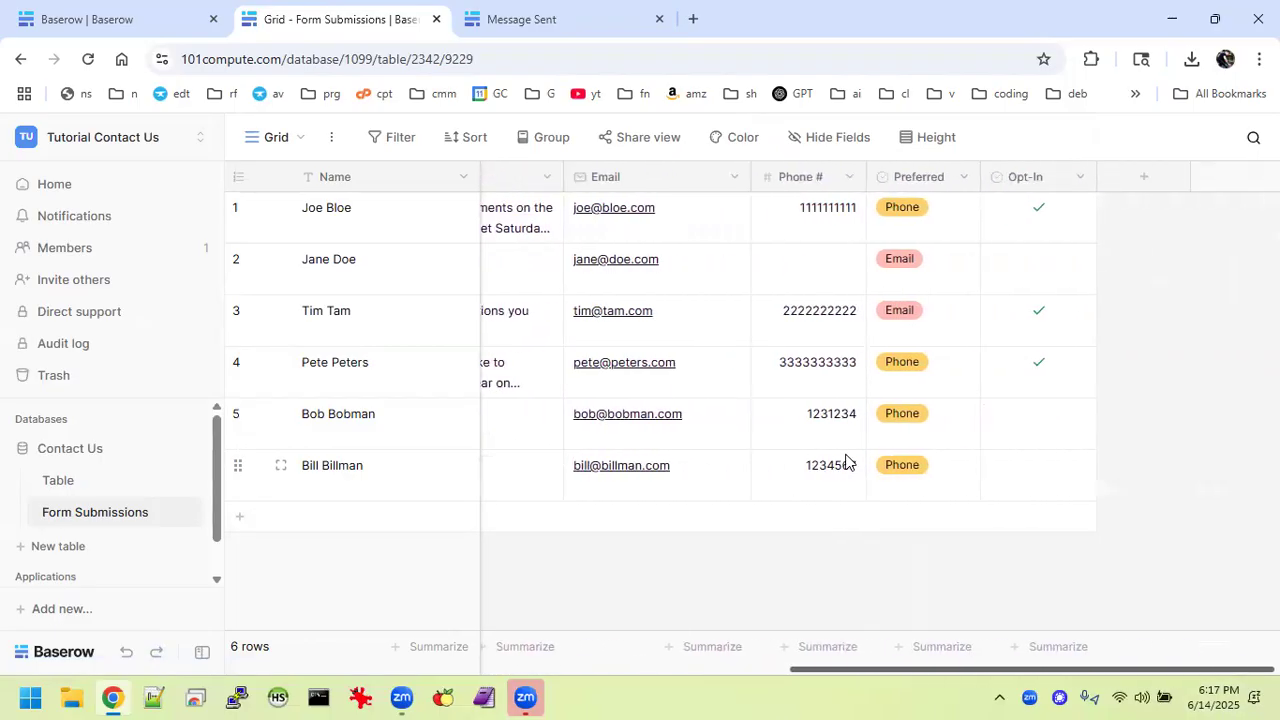
scroll(845, 461, "left", 8)
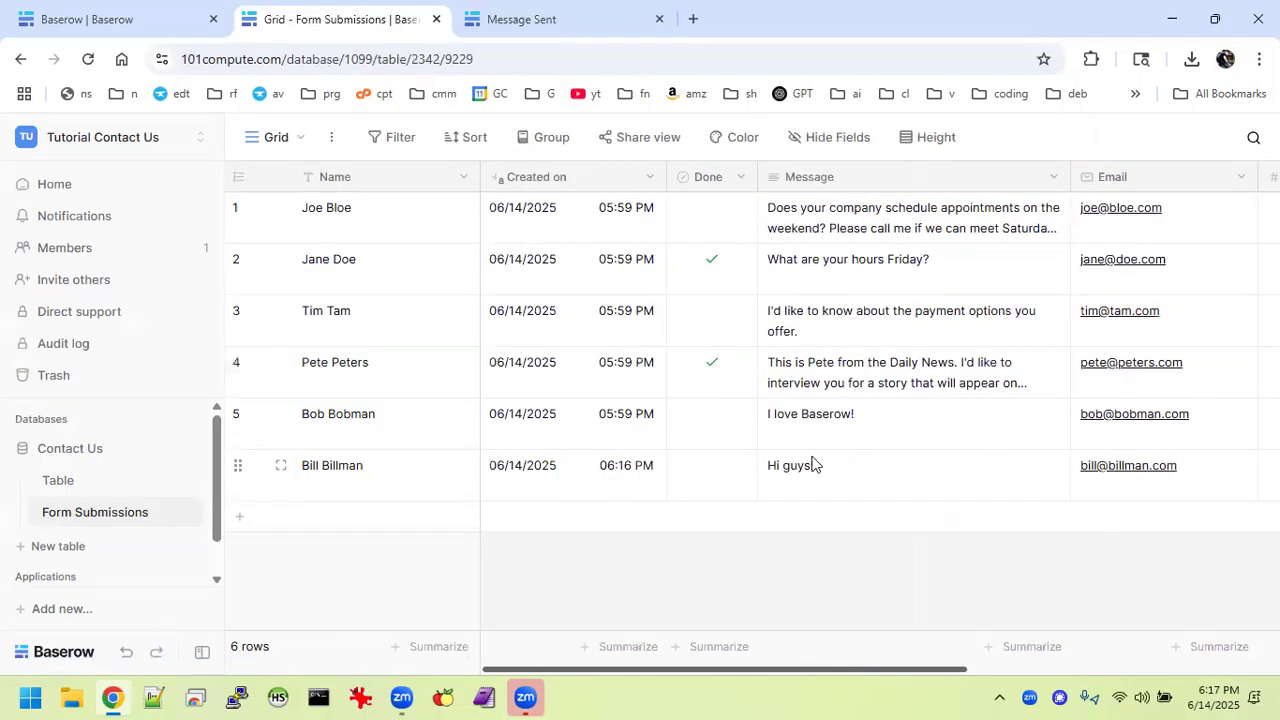
left_click(706, 472)
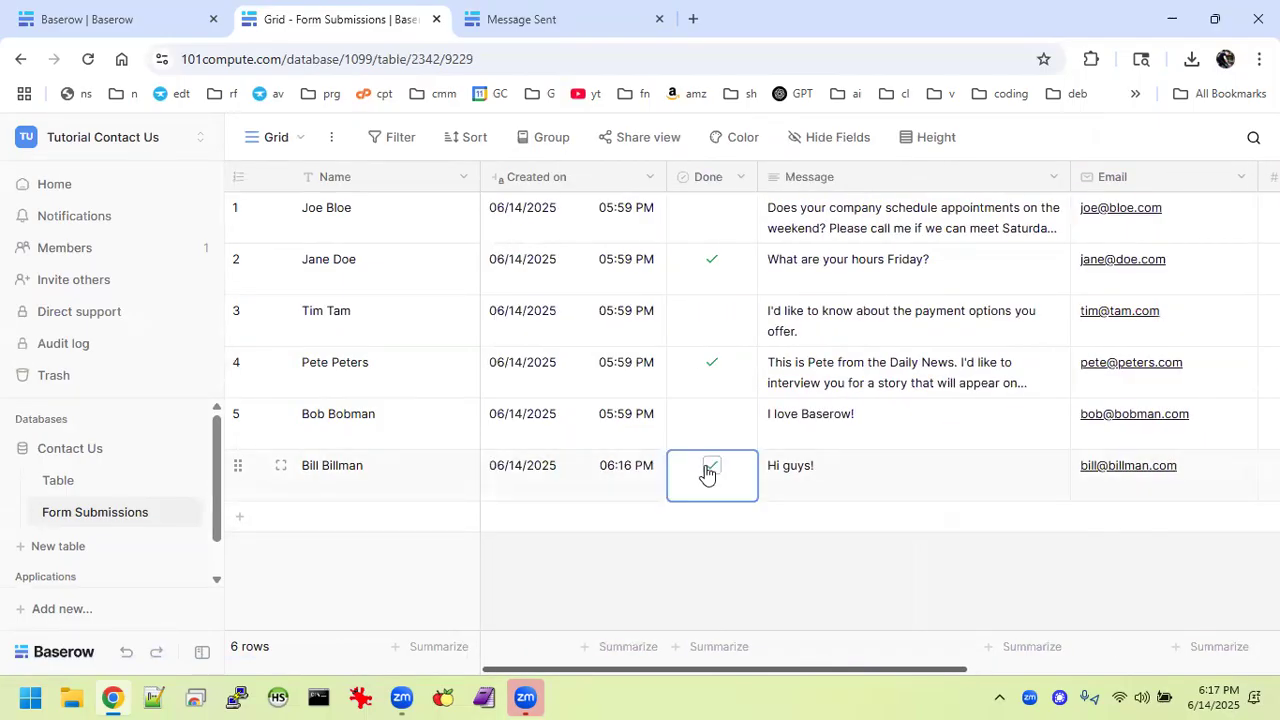
left_click(708, 470)
Delete the unused table named Table and return the preview to the blank form.
left_click(186, 485)
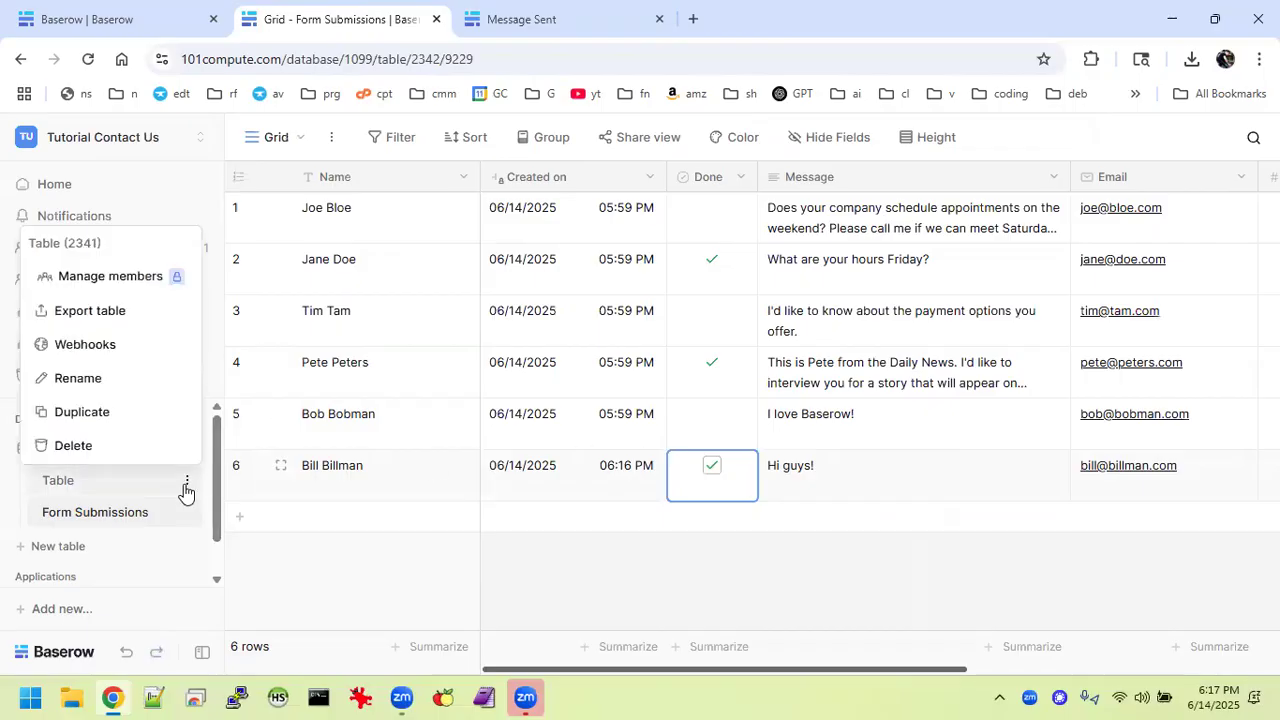
left_click(112, 450)
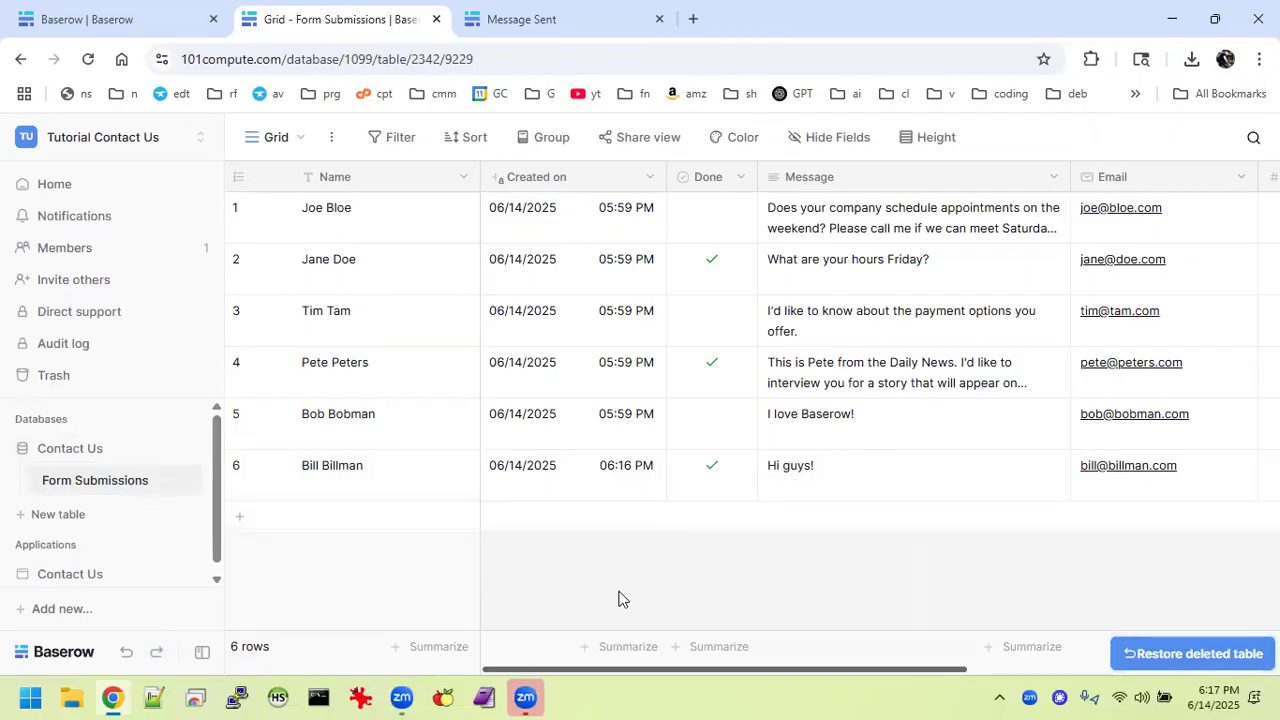
left_click(558, 18)
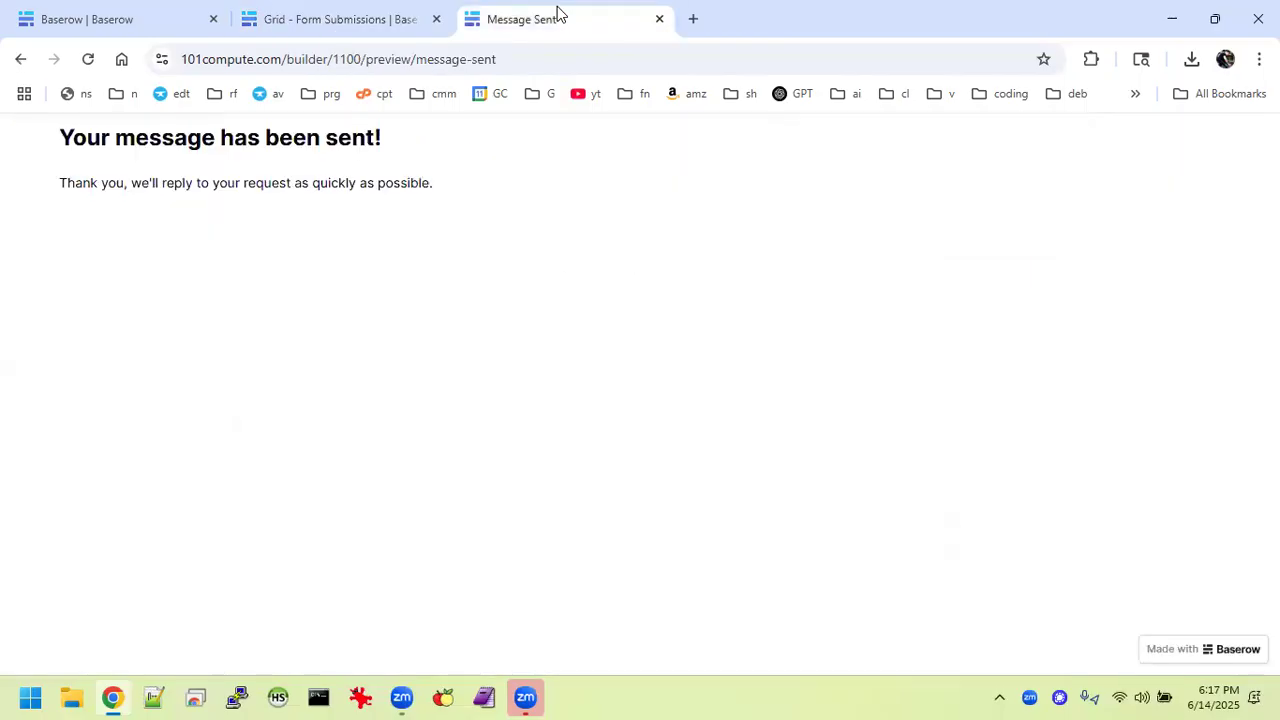
left_click(20, 59)
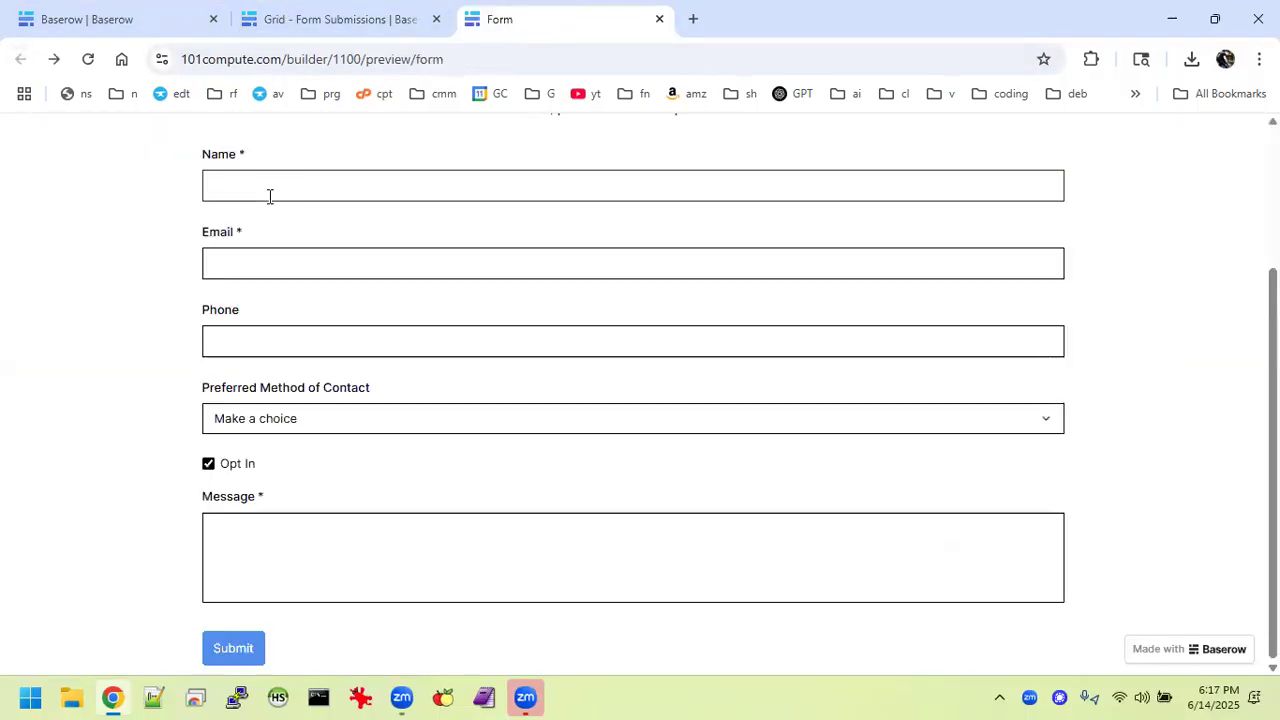